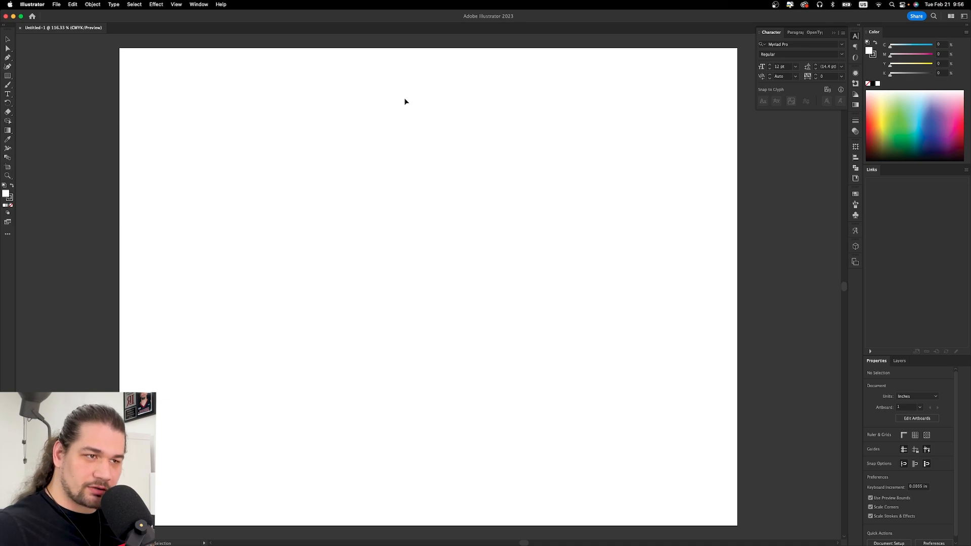
{"action": "scroll", "coordinate": [405, 101], "scroll_direction": "down", "scroll_amount": 2}
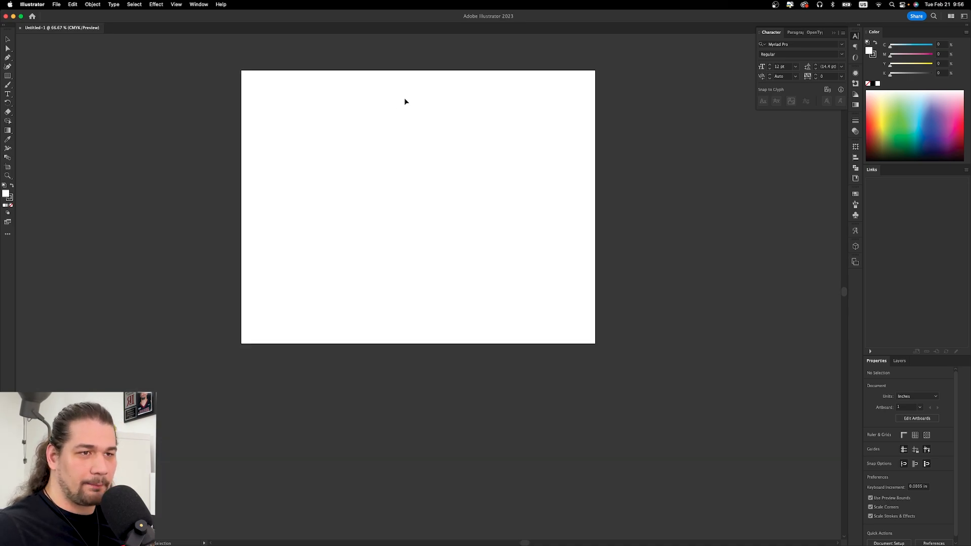
{"action": "scroll", "coordinate": [404, 101], "scroll_direction": "up", "scroll_amount": 2}
{"action": "scroll", "coordinate": [405, 101], "scroll_direction": "down", "scroll_amount": 1}
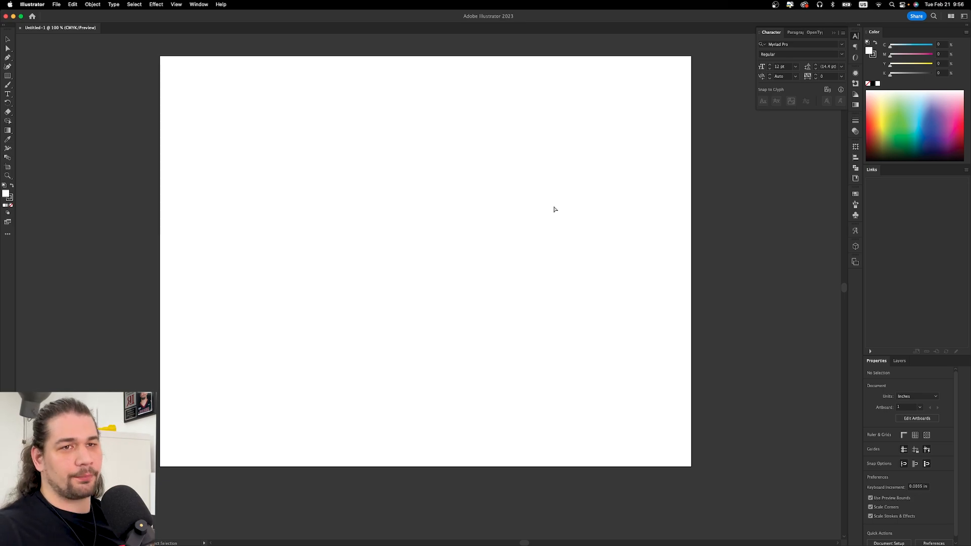
{"action": "key", "text": "super+o"}
{"action": "key", "text": "Escape"}
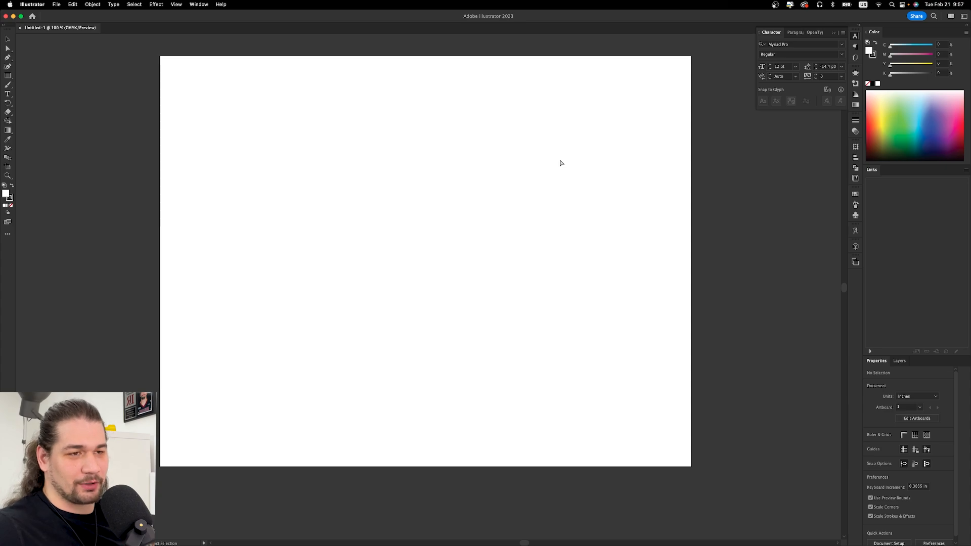
Draw a second artboard about 1.9 by 3.01 in beside the Letter-size artboard and delete the original Artboard 1.
{"action": "key", "text": "shift+o"}
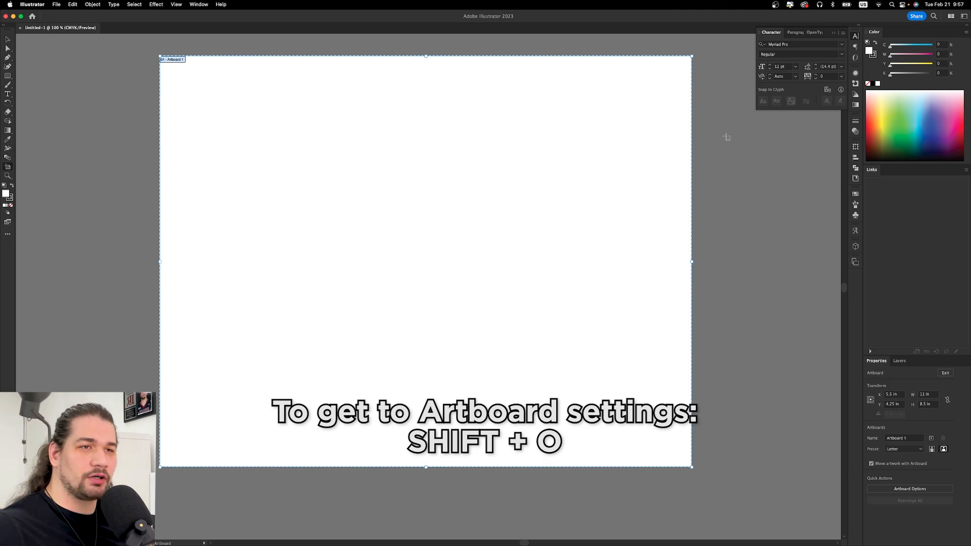
{"action": "left_click_drag", "start_coordinate": [727, 125], "coordinate": [818, 270]}
{"action": "left_click", "coordinate": [591, 169]}
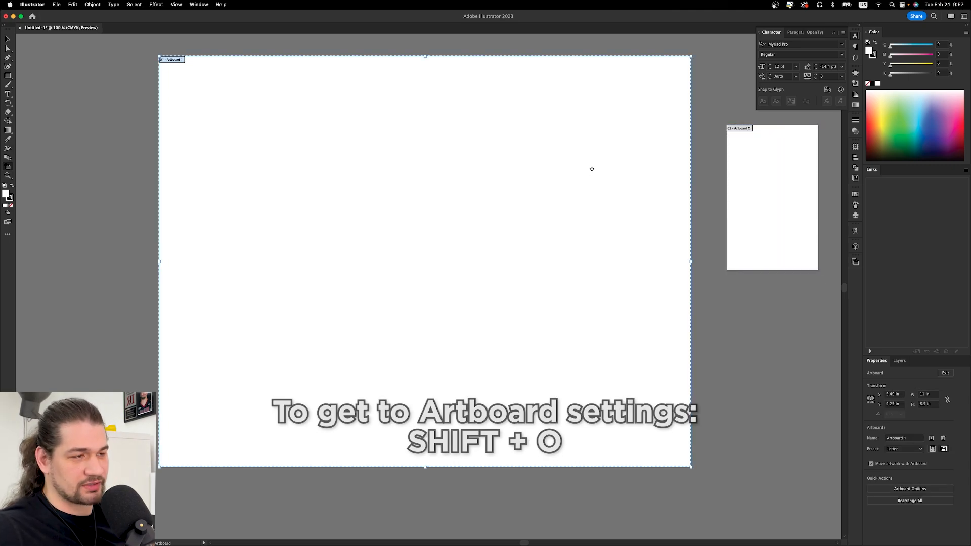
{"action": "key", "text": "Delete"}
{"action": "left_click_drag", "start_coordinate": [767, 170], "coordinate": [772, 214]}
{"action": "left_click_drag", "start_coordinate": [203, 98], "coordinate": [514, 378]}
{"action": "key", "text": "Delete"}
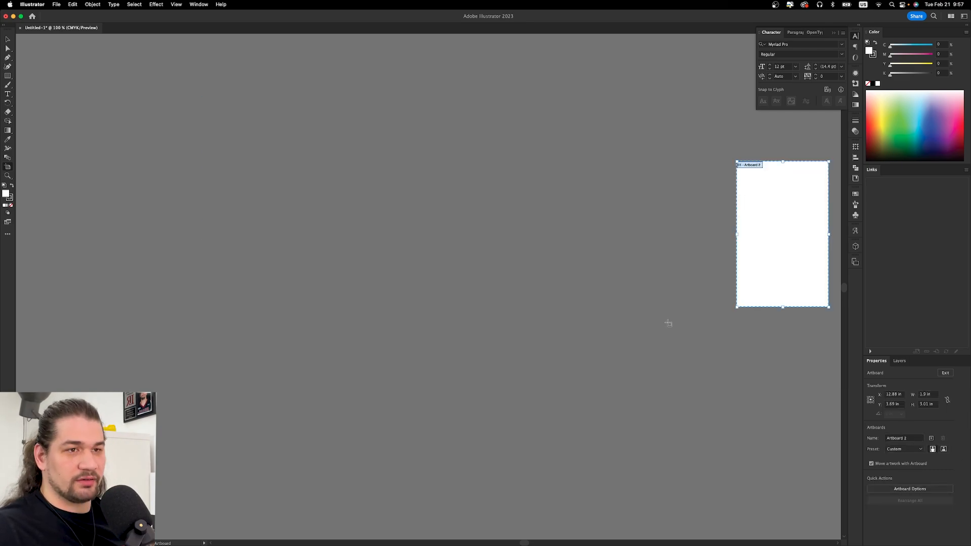
Set the remaining artboard's size to 11 in wide by 8.5 in high and reposition it near the middle of the view.
{"action": "left_click_drag", "start_coordinate": [771, 243], "coordinate": [269, 200]}
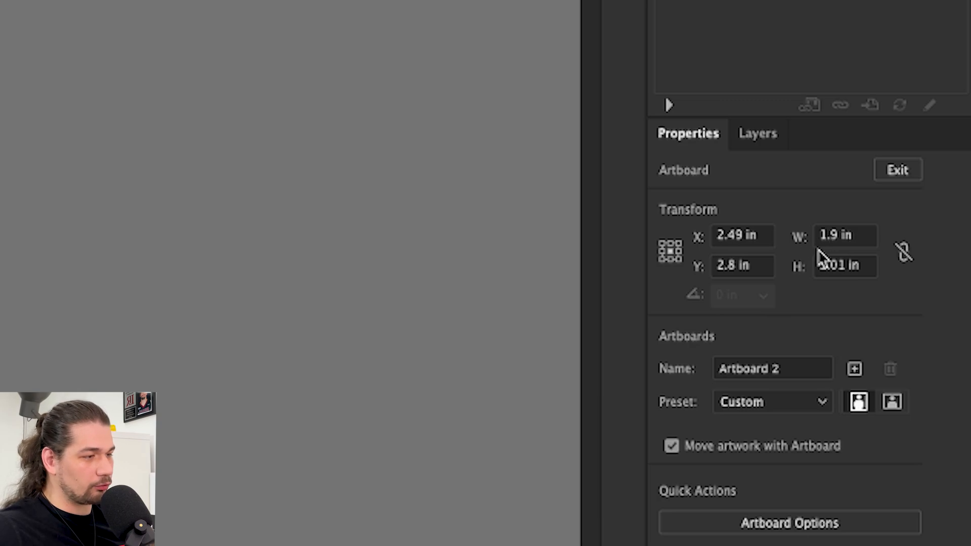
{"action": "left_click", "coordinate": [863, 237]}
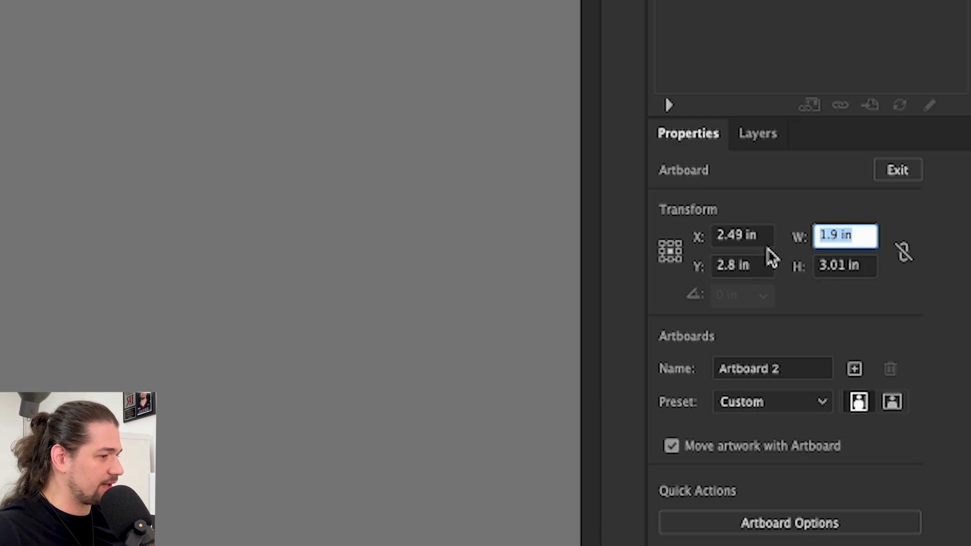
{"action": "type", "text": "11"}
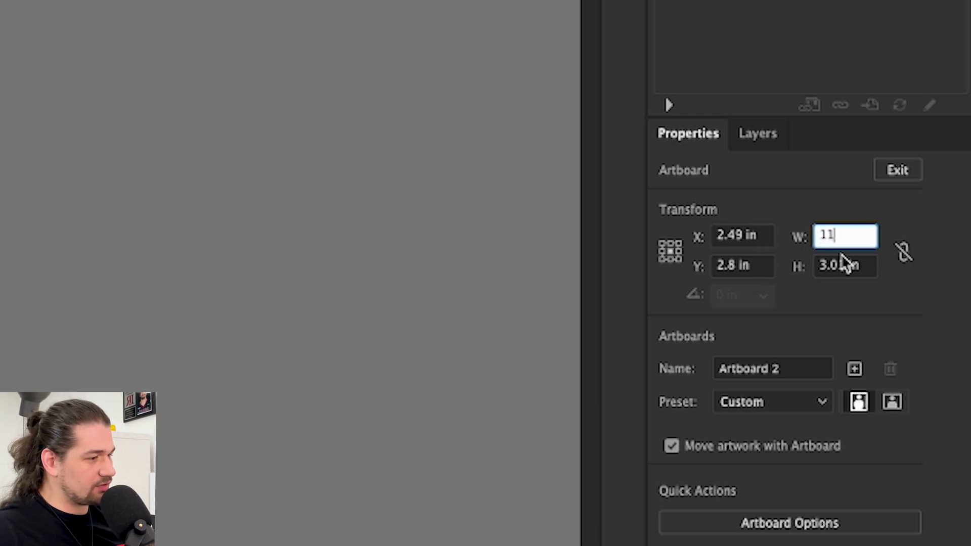
{"action": "key", "text": "Tab"}
{"action": "type", "text": "8"}
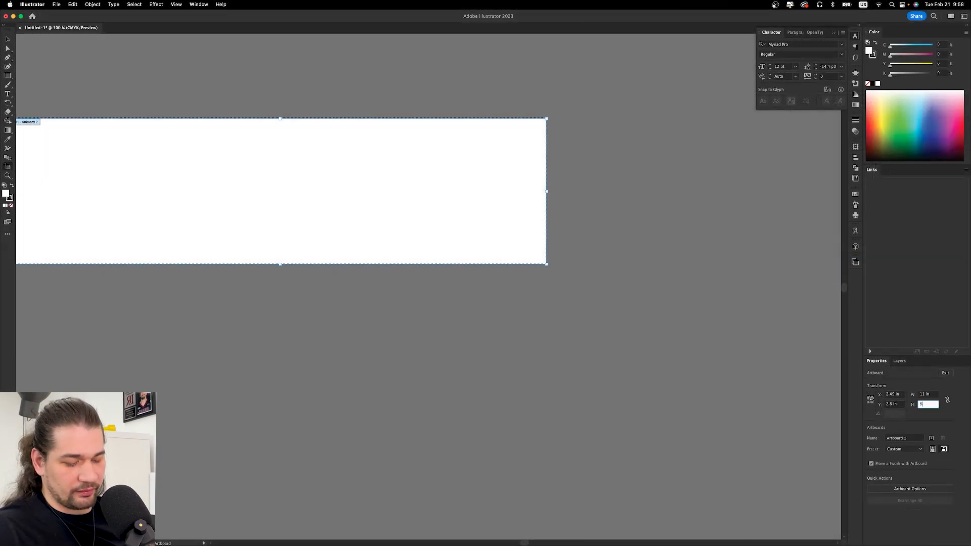
{"action": "type", "text": ".5"}
{"action": "key", "text": "Return"}
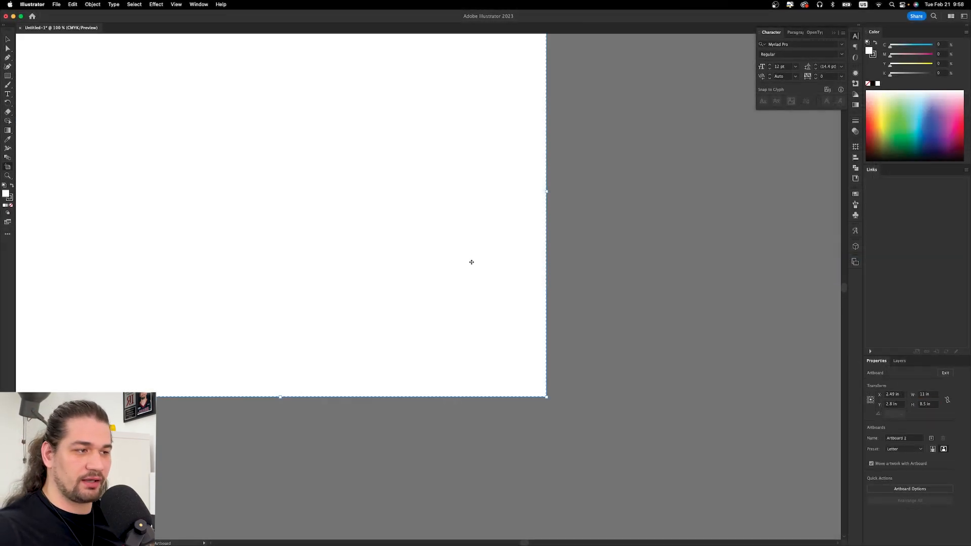
{"action": "left_click_drag", "start_coordinate": [340, 168], "coordinate": [468, 241]}
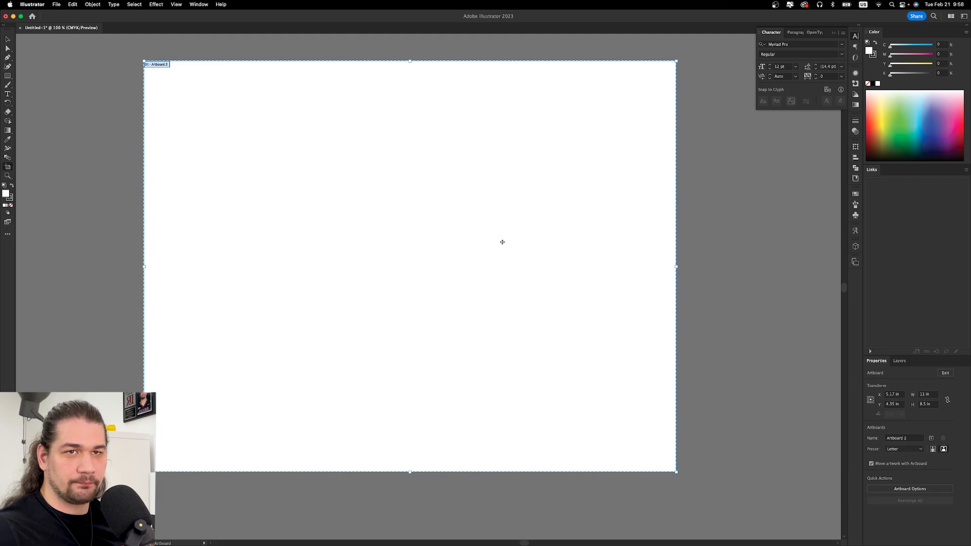
{"action": "key", "text": "Escape"}
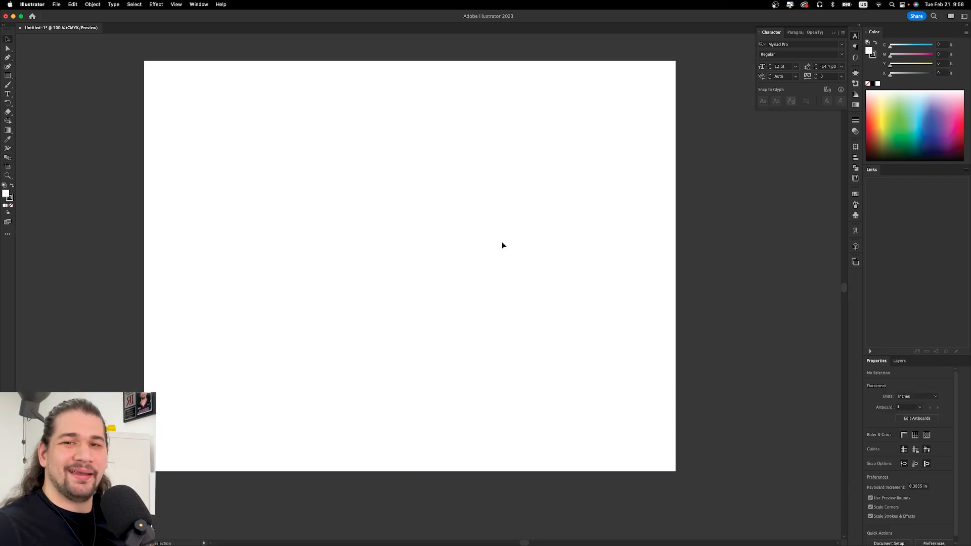
Shift the artboard slightly down and to the right, and undo an extra artboard drawn beside it.
{"action": "key", "text": "shift+o"}
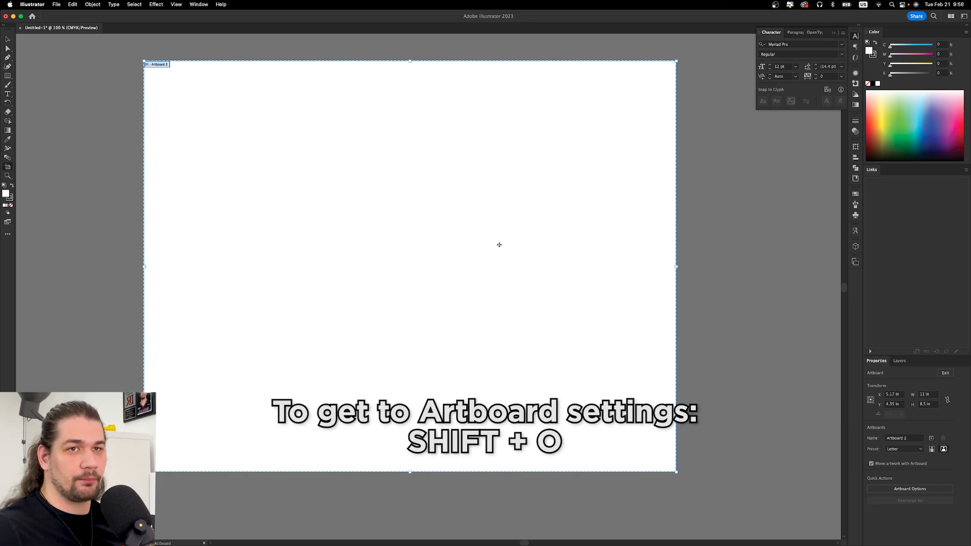
{"action": "left_click_drag", "start_coordinate": [505, 188], "coordinate": [531, 195]}
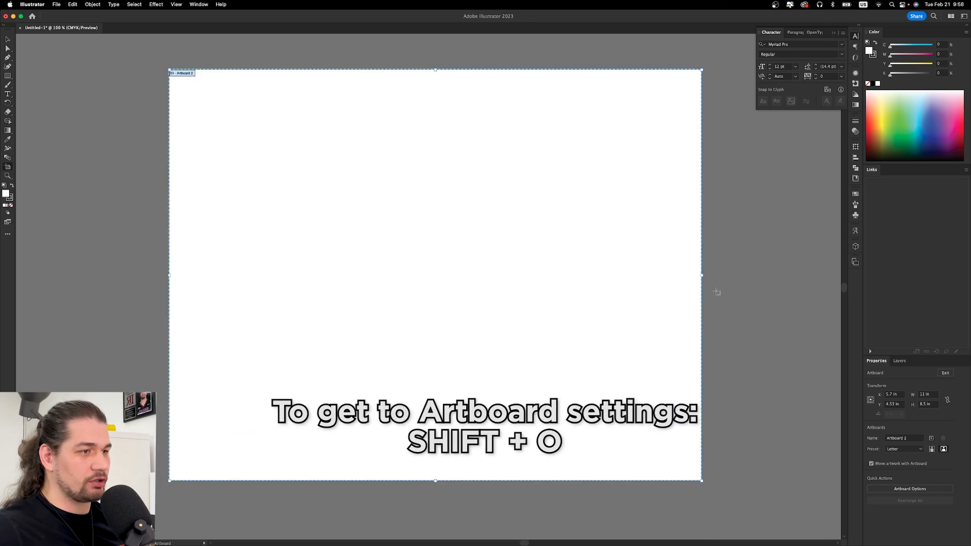
{"action": "left_click_drag", "start_coordinate": [736, 199], "coordinate": [841, 340]}
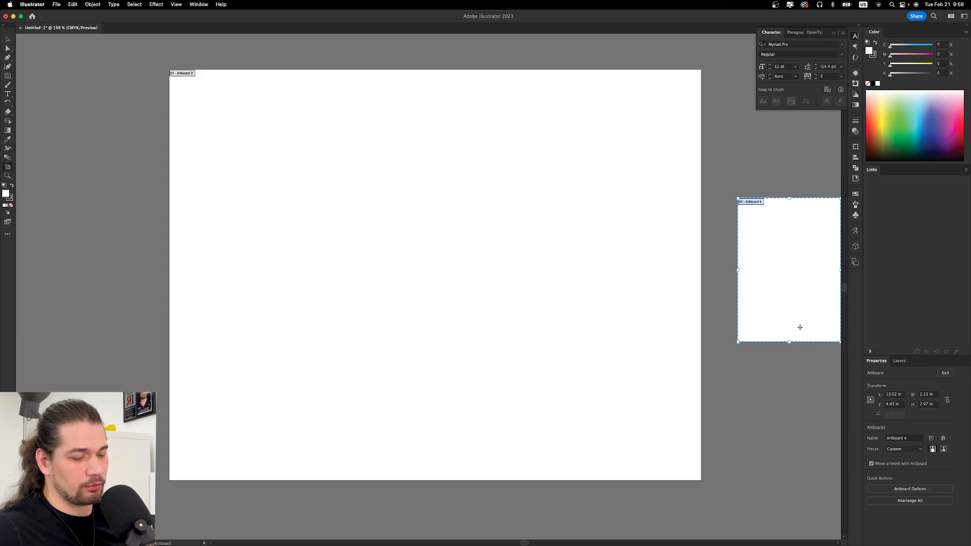
{"action": "key", "text": "cmd+z"}
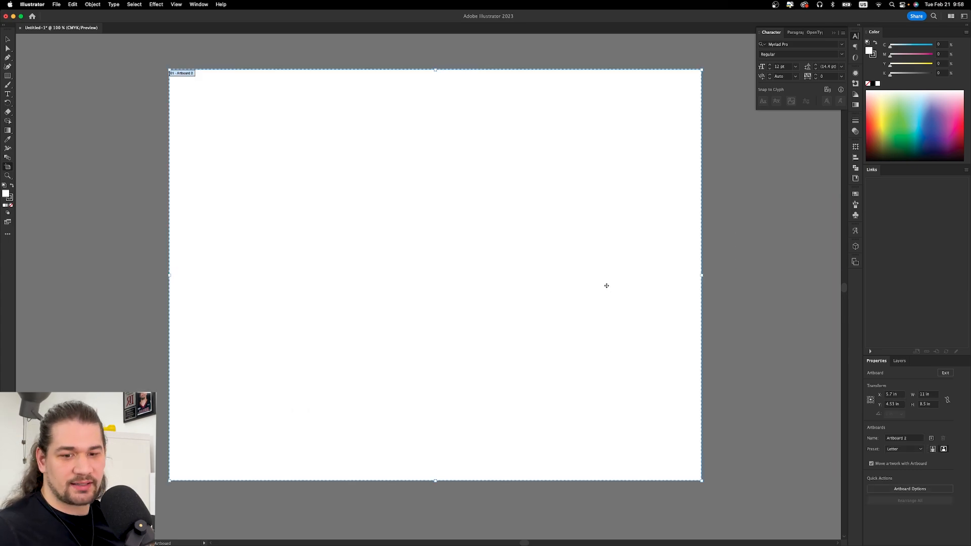
{"action": "key", "text": "Escape"}
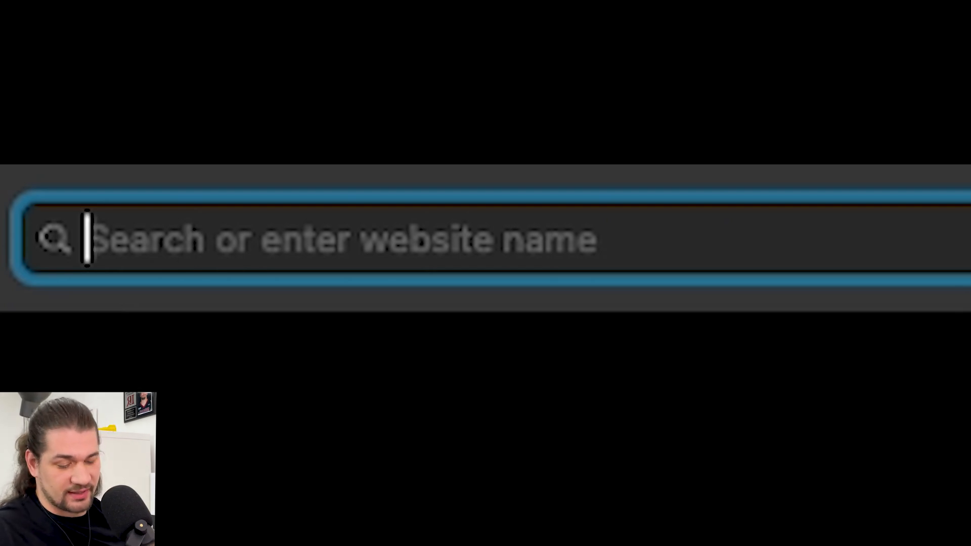
In the web browser, search Google for "yougio card size" and look up the answer to "What's the size of a YuGiOh card?".
{"action": "type", "text": "yougio "}
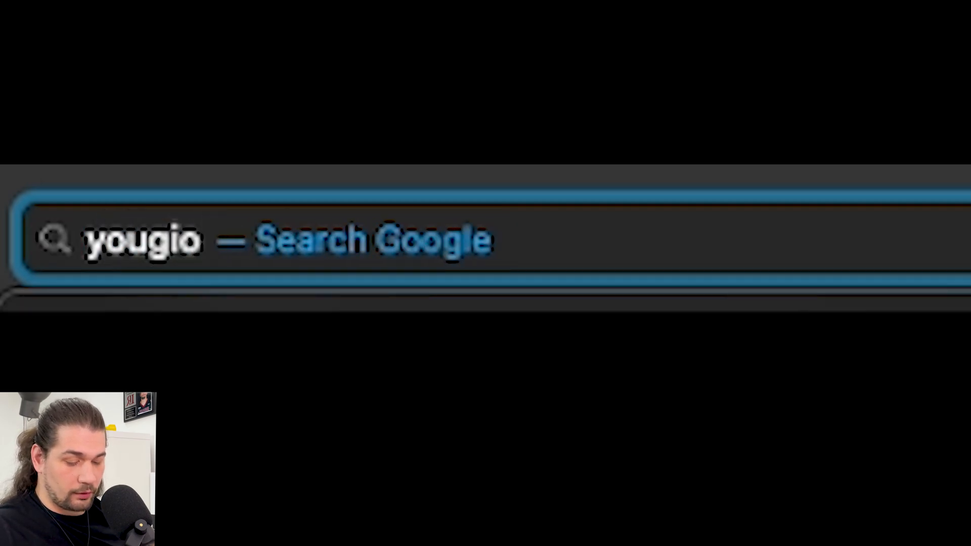
{"action": "type", "text": "card size"}
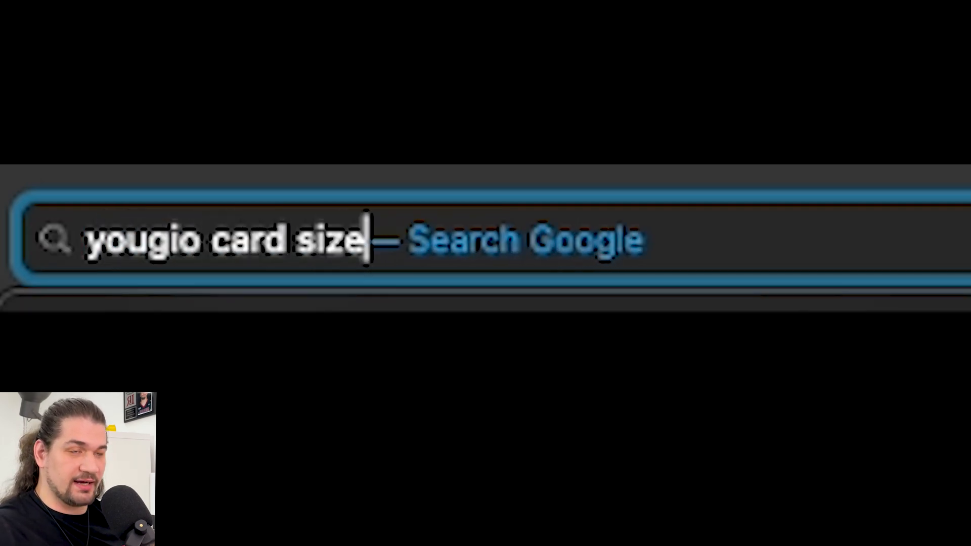
{"action": "key", "text": "Return"}
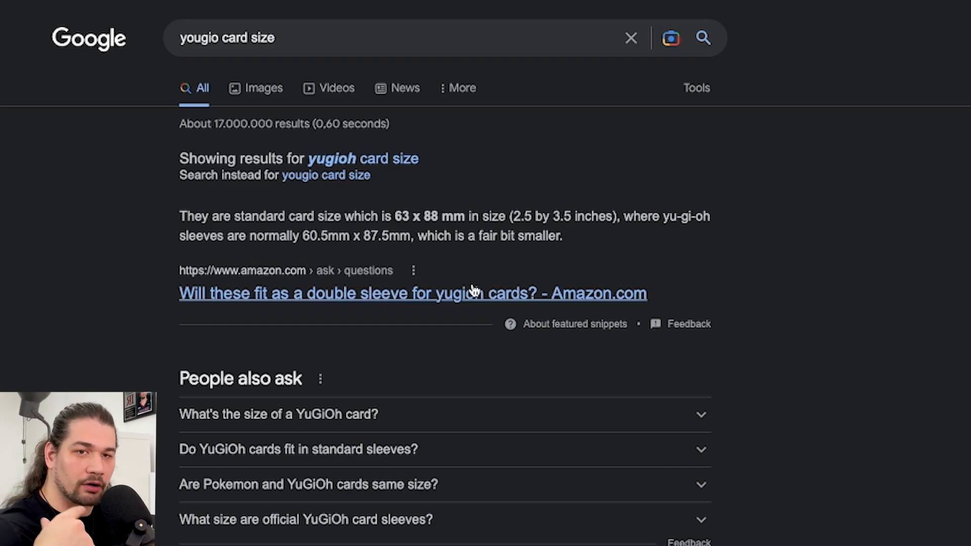
{"action": "left_click", "coordinate": [315, 424]}
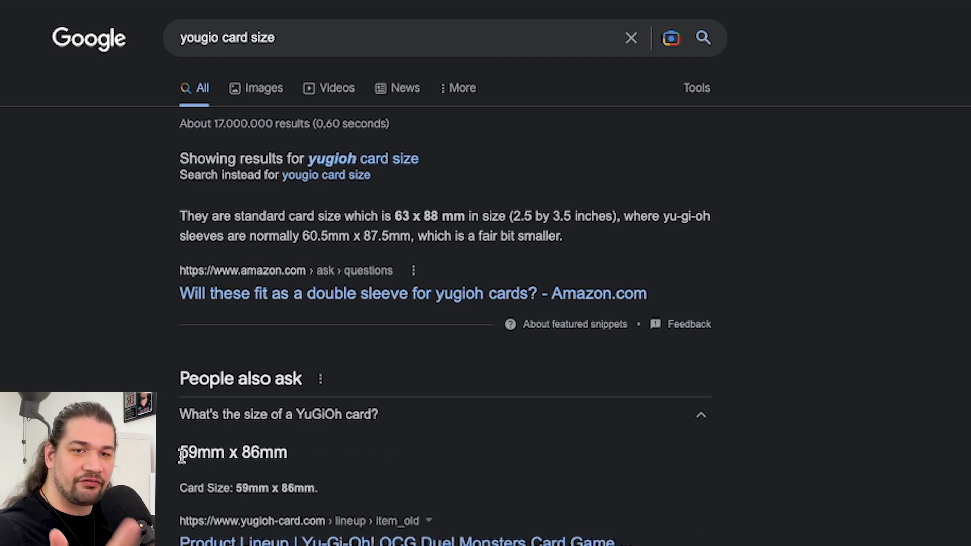
{"action": "left_click_drag", "start_coordinate": [181, 454], "coordinate": [292, 453]}
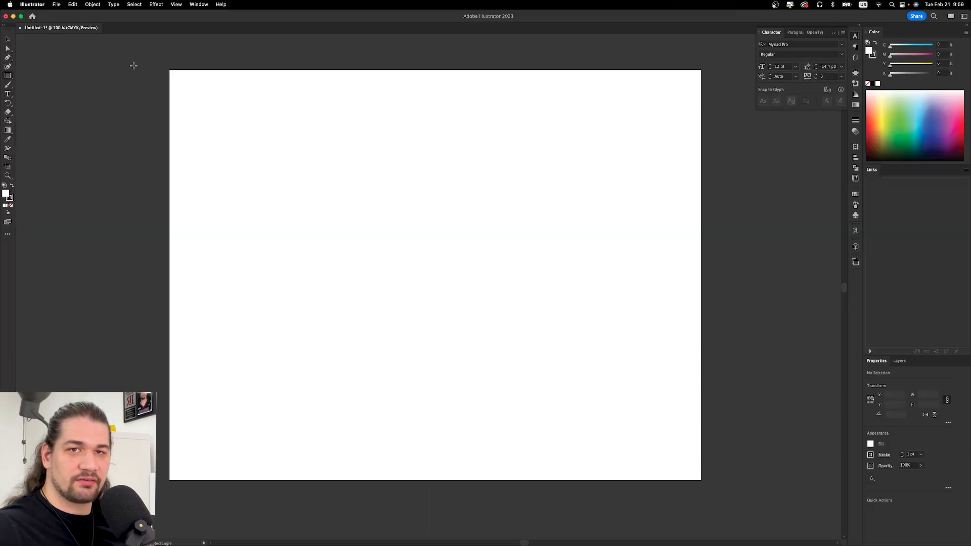
{"action": "left_click_drag", "start_coordinate": [88, 85], "coordinate": [416, 360]}
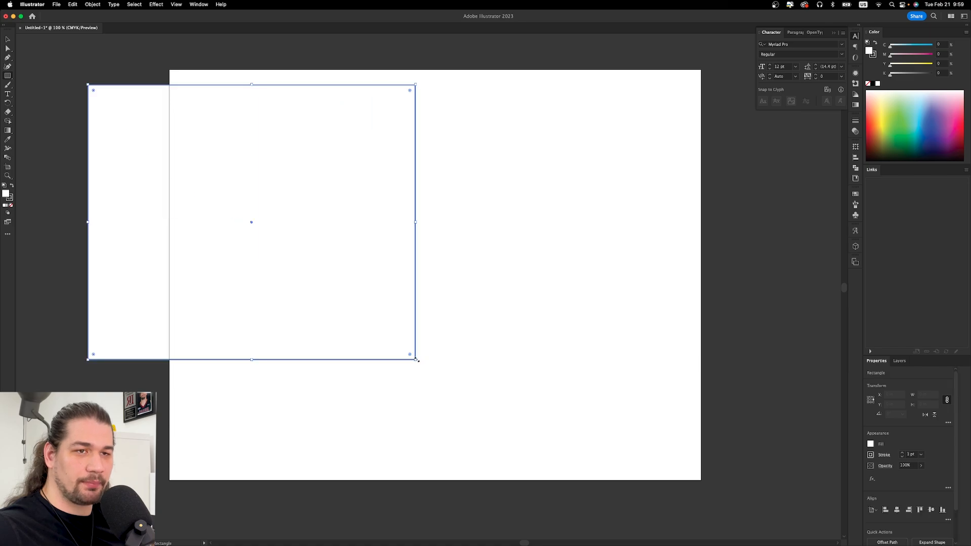
{"action": "key", "text": "super+z"}
{"action": "left_click_drag", "start_coordinate": [162, 178], "coordinate": [373, 351]}
{"action": "key", "text": "super+z"}
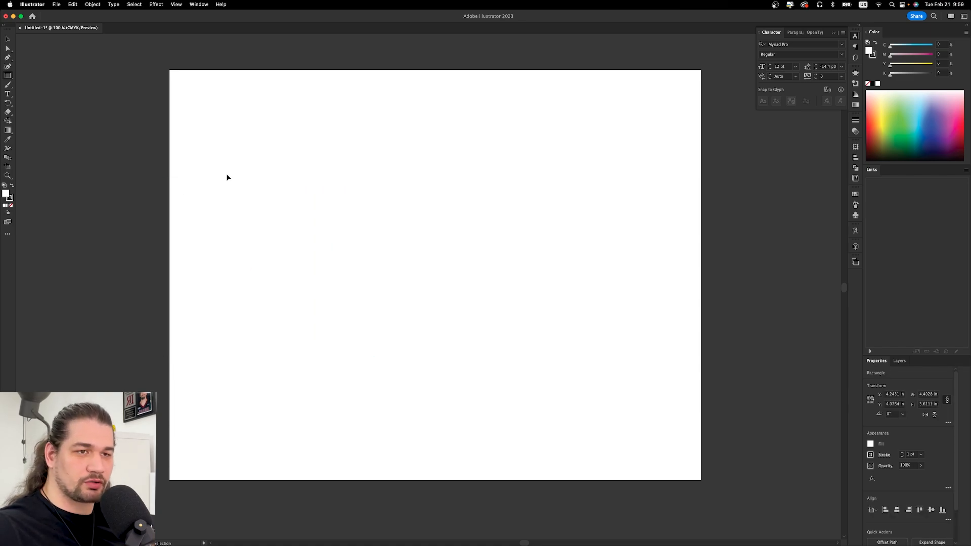
{"action": "left_click_drag", "start_coordinate": [160, 158], "coordinate": [328, 313]}
{"action": "left_click", "coordinate": [435, 284]}
{"action": "key", "text": "Escape"}
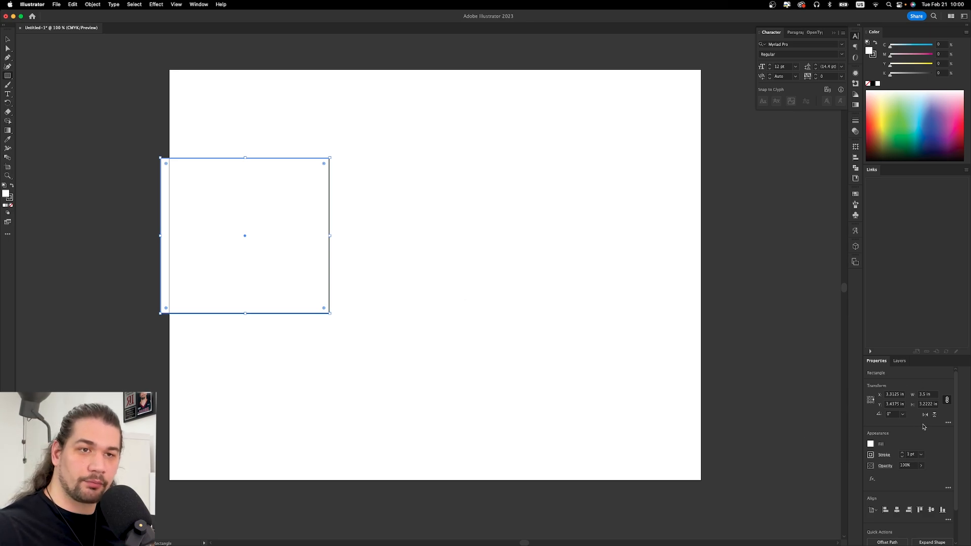
{"action": "key", "text": "Delete"}
Create a rectangle exactly 59 mm wide and 86 mm high on the artboard.
{"action": "left_click", "coordinate": [320, 217]}
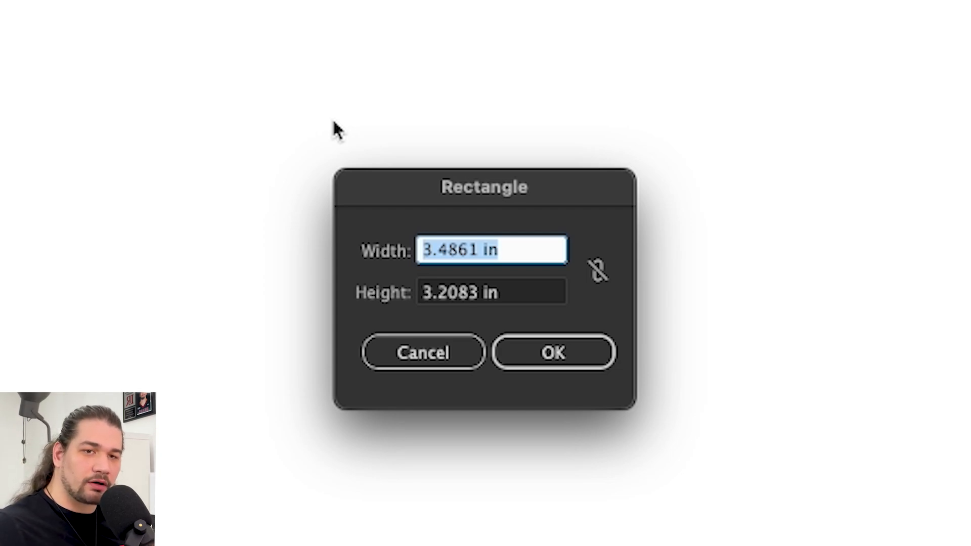
{"action": "left_click", "coordinate": [489, 293]}
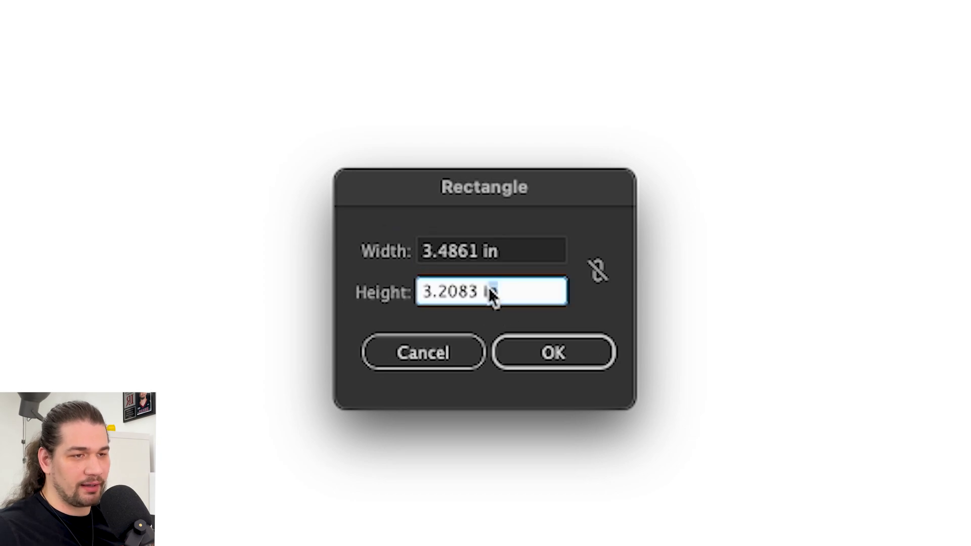
{"action": "type", "text": "86 mm"}
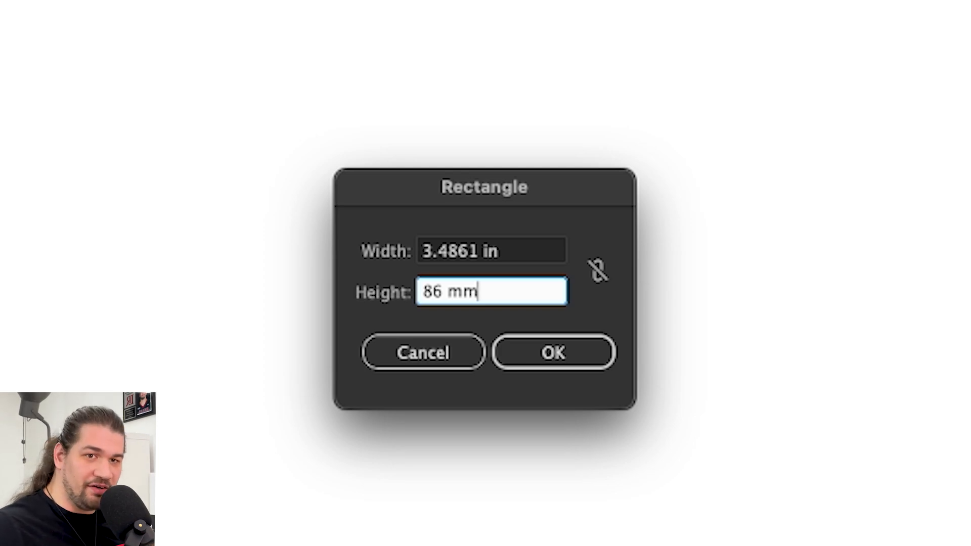
{"action": "key", "text": "Return"}
{"action": "left_click", "coordinate": [476, 264]}
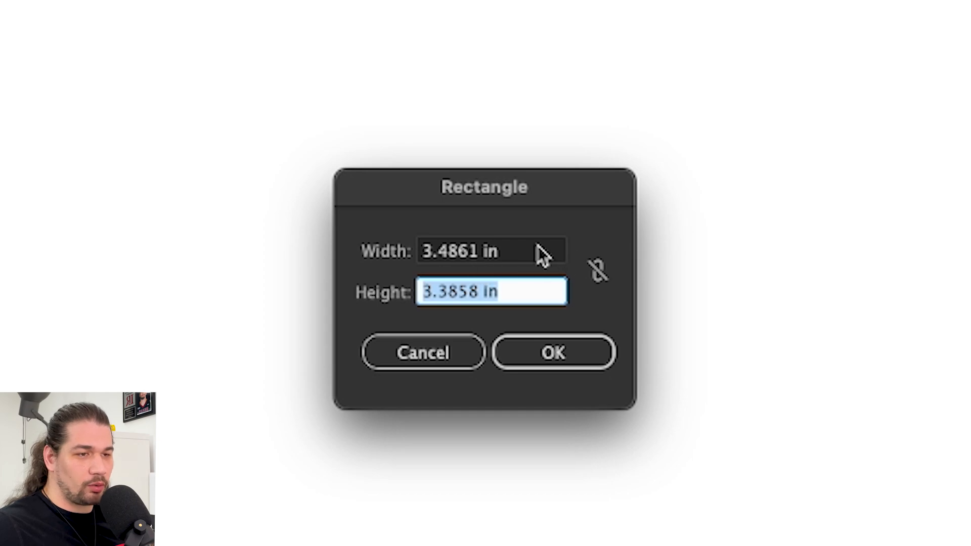
{"action": "left_click_drag", "start_coordinate": [534, 248], "coordinate": [302, 230]}
{"action": "type", "text": "59 mm"}
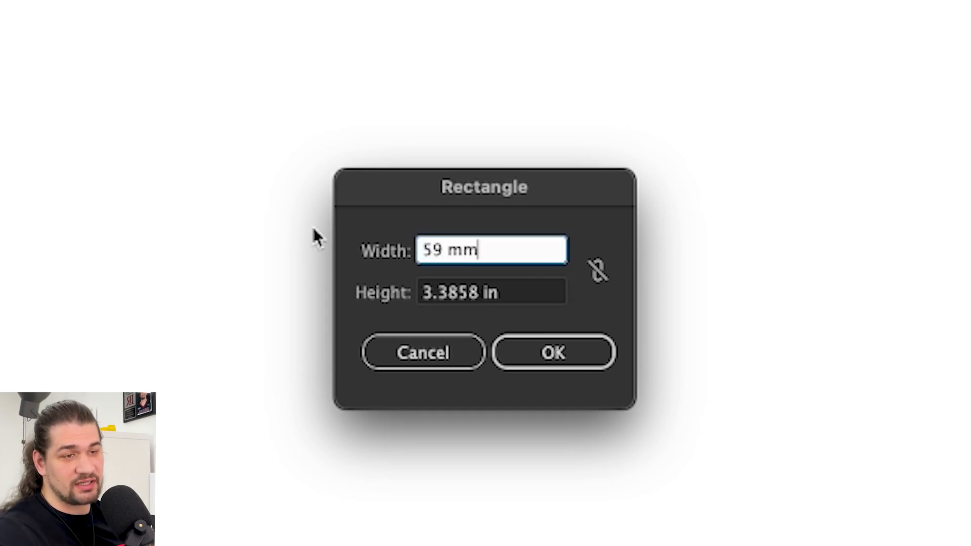
{"action": "left_click", "coordinate": [518, 288]}
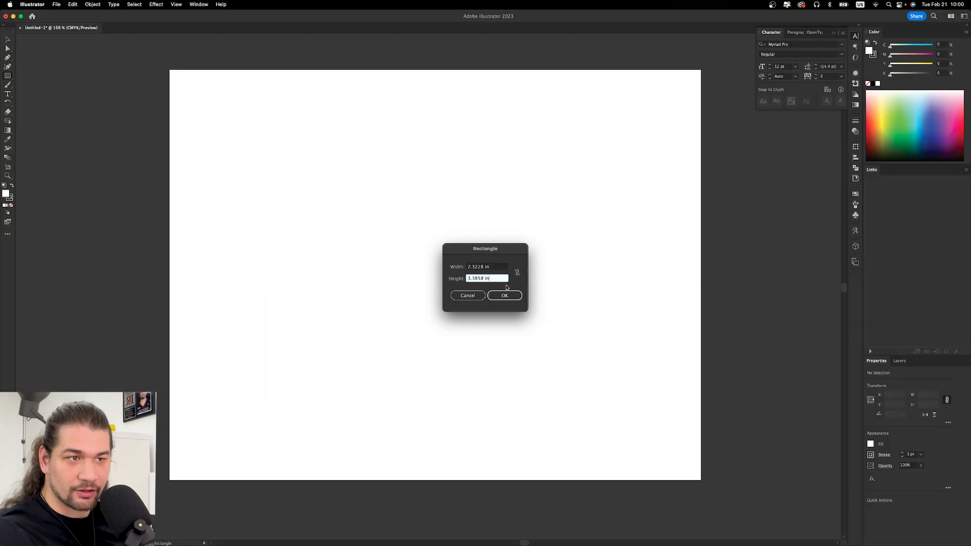
{"action": "left_click", "coordinate": [510, 295]}
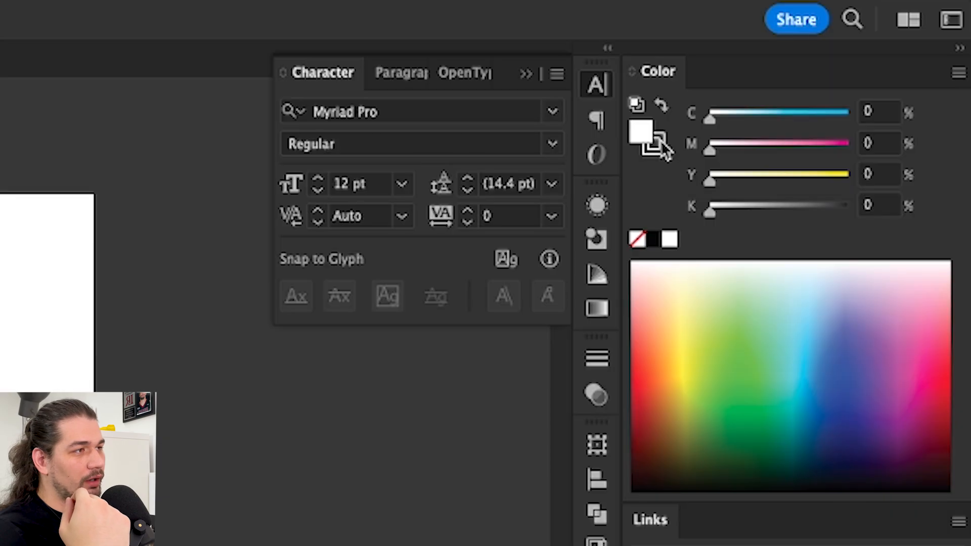
Remove the stroke from the card-sized rectangle and make its fill the active colour attribute.
{"action": "left_click", "coordinate": [873, 54]}
{"action": "left_click", "coordinate": [637, 241]}
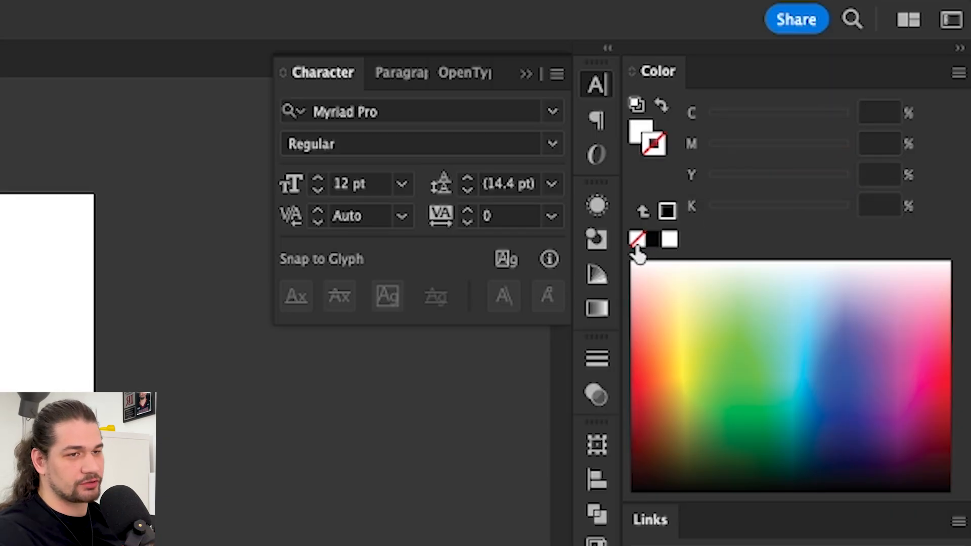
{"action": "left_click", "coordinate": [639, 125]}
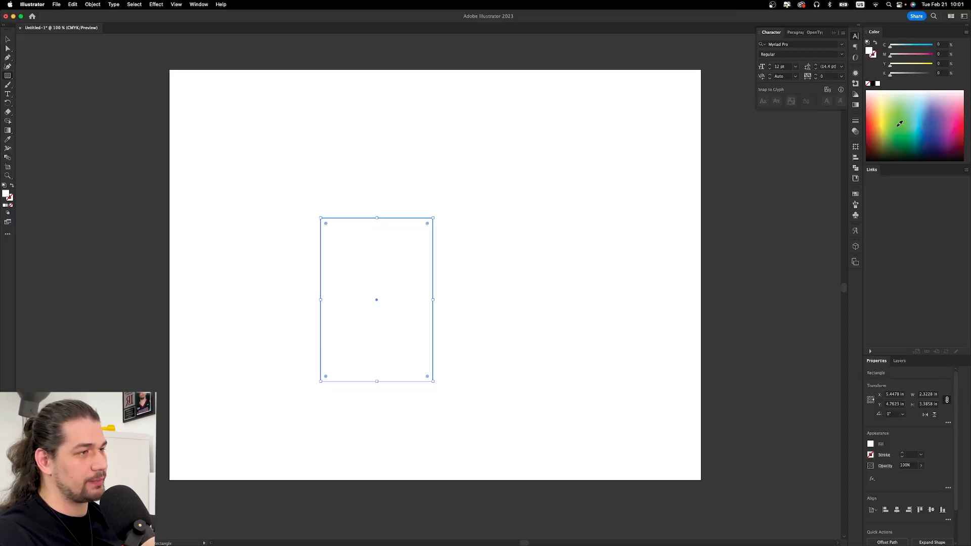
Fill the card-sized rectangle with green and move it to the upper-left area of the artboard.
{"action": "left_click", "coordinate": [736, 361]}
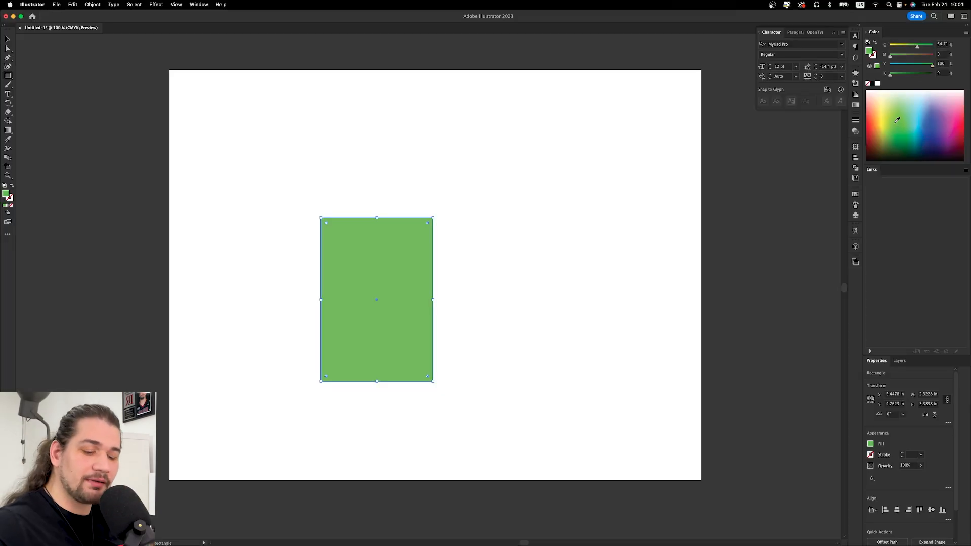
{"action": "key", "text": "v"}
{"action": "left_click", "coordinate": [384, 175]}
{"action": "left_click_drag", "start_coordinate": [385, 276], "coordinate": [268, 157]}
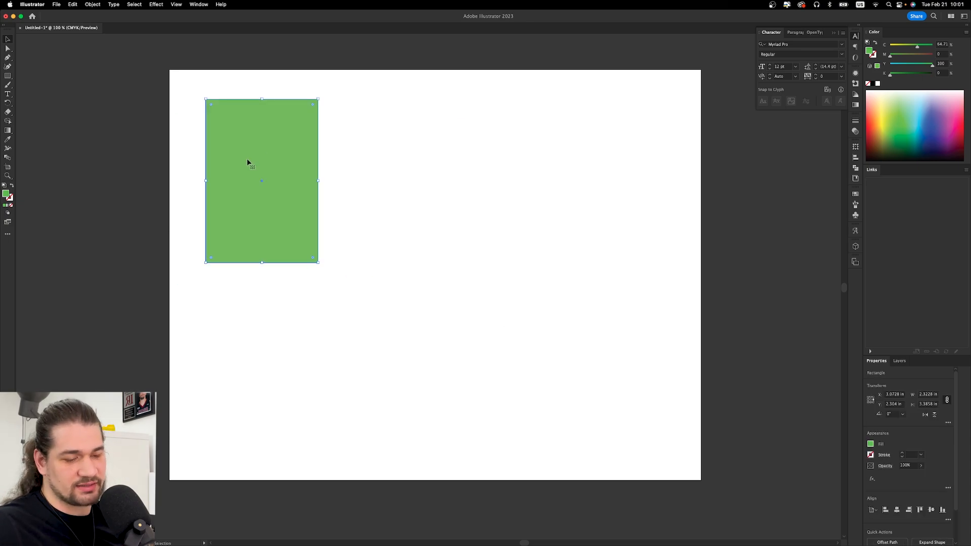
{"action": "mouse_move", "coordinate": [248, 160]}
{"action": "left_mouse_down"}
{"action": "mouse_move", "coordinate": [256, 151]}
{"action": "mouse_move", "coordinate": [593, 152]}
{"action": "mouse_move", "coordinate": [327, 252]}
{"action": "mouse_move", "coordinate": [266, 160]}
{"action": "mouse_move", "coordinate": [235, 147]}
{"action": "mouse_move", "coordinate": [411, 314]}
{"action": "mouse_move", "coordinate": [232, 211]}
{"action": "mouse_move", "coordinate": [263, 162]}
{"action": "mouse_move", "coordinate": [248, 160]}
{"action": "left_mouse_up"}
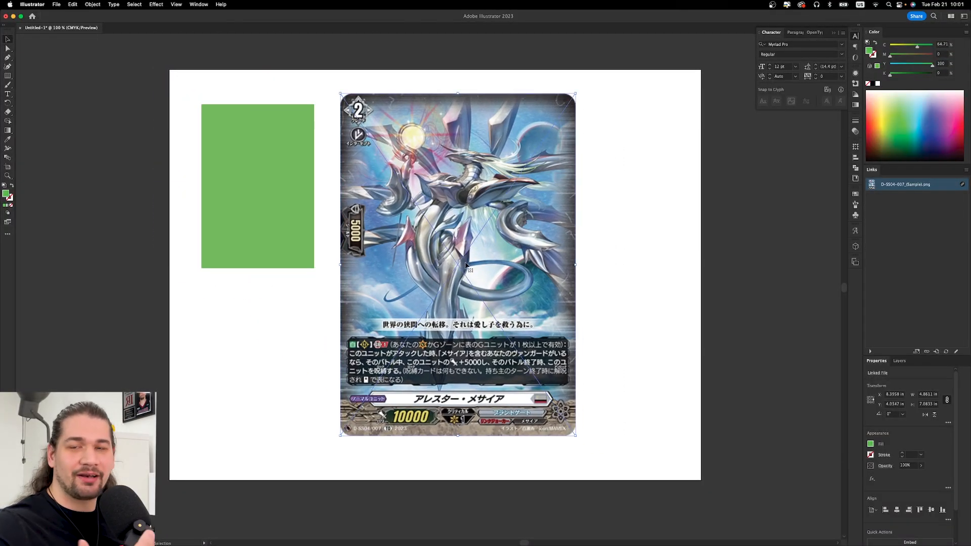
{"action": "key", "text": "a"}
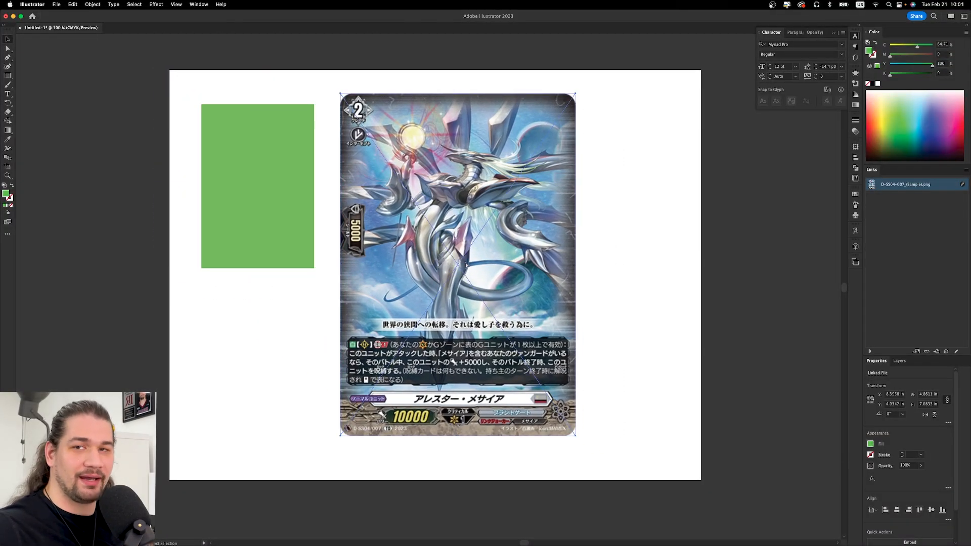
{"action": "key", "text": "super+i"}
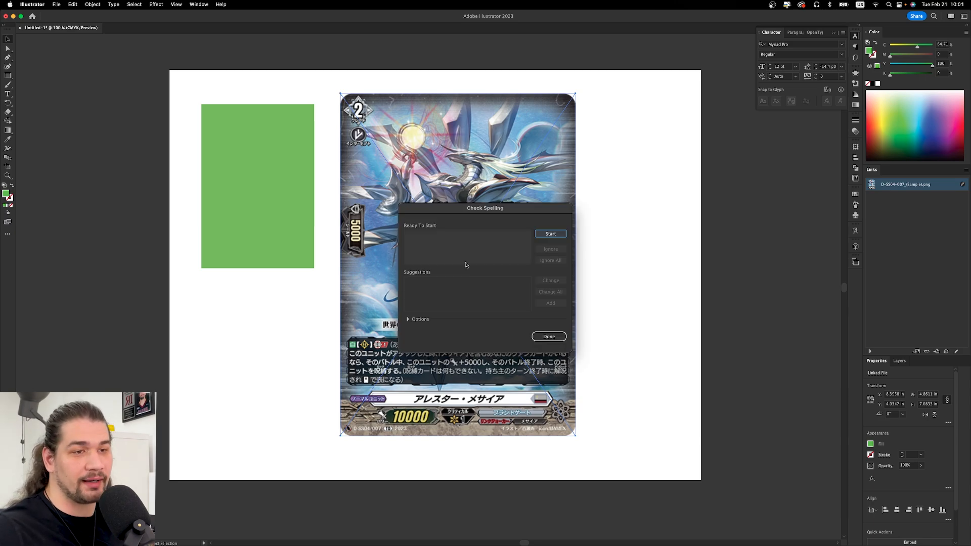
{"action": "key", "text": "Escape"}
{"action": "key", "text": "v"}
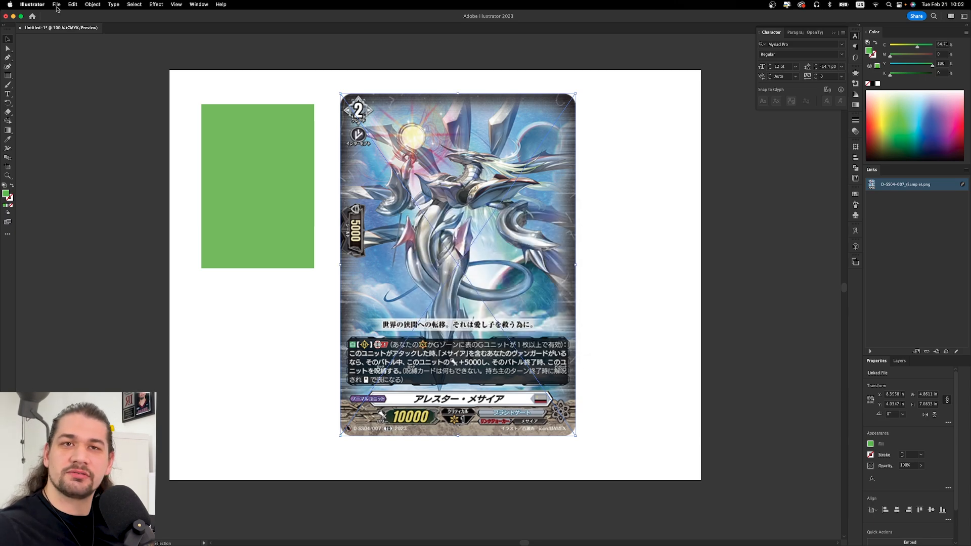
{"action": "left_click", "coordinate": [56, 5]}
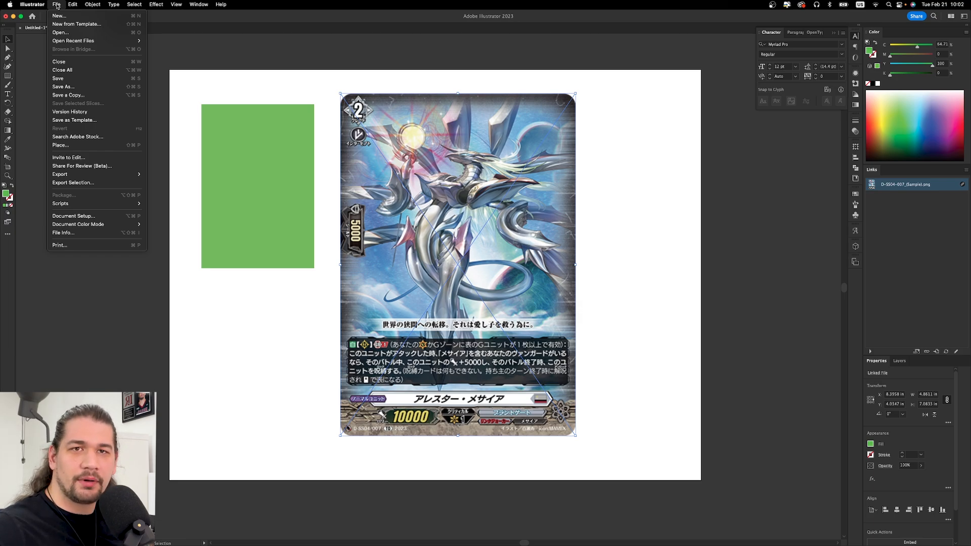
{"action": "left_click", "coordinate": [306, 66]}
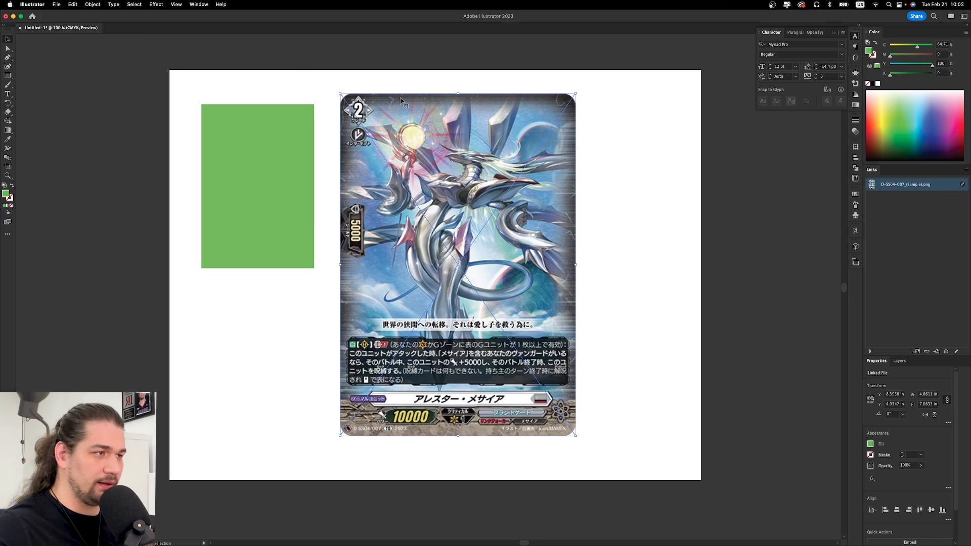
Try scaling the placed card image down by eye beside the green rectangle, and enlarge it again to about 4.74 in wide.
{"action": "left_click_drag", "start_coordinate": [481, 181], "coordinate": [460, 177]}
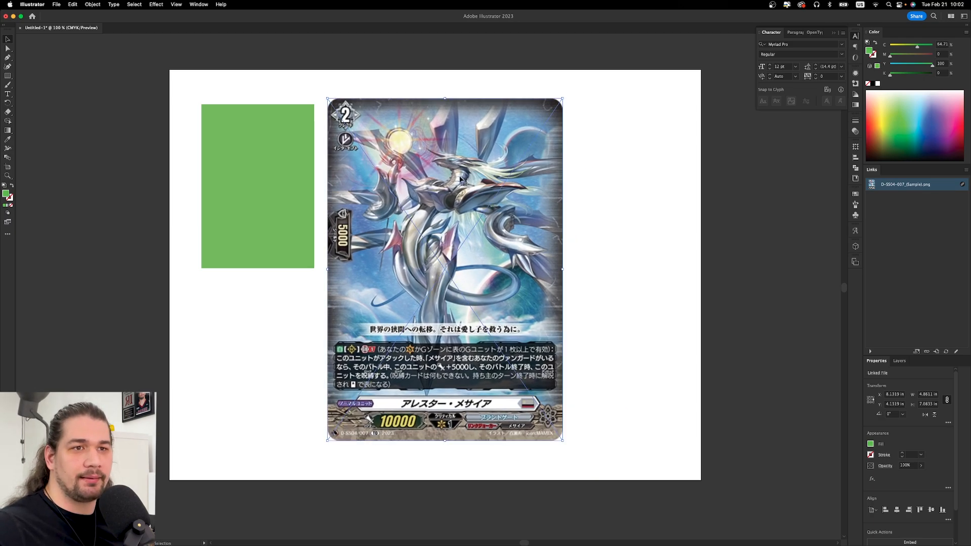
{"action": "left_click_drag", "start_coordinate": [466, 183], "coordinate": [455, 184]}
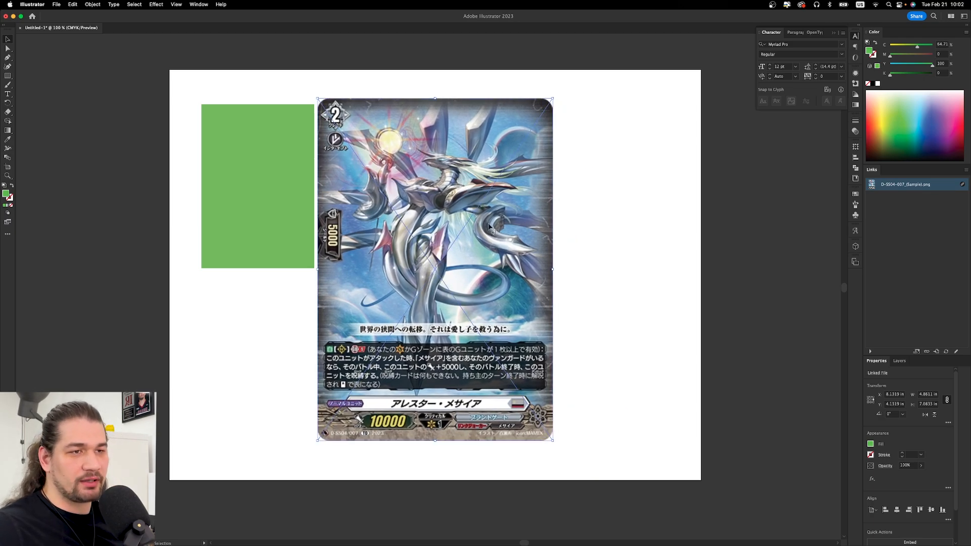
{"action": "left_click_drag", "start_coordinate": [552, 442], "coordinate": [435, 333]}
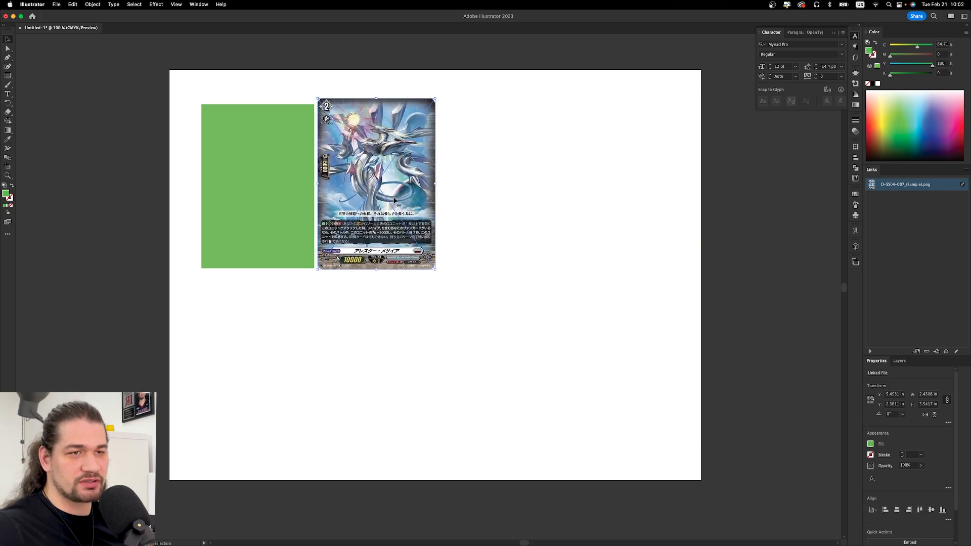
{"action": "left_click_drag", "start_coordinate": [400, 200], "coordinate": [601, 282]}
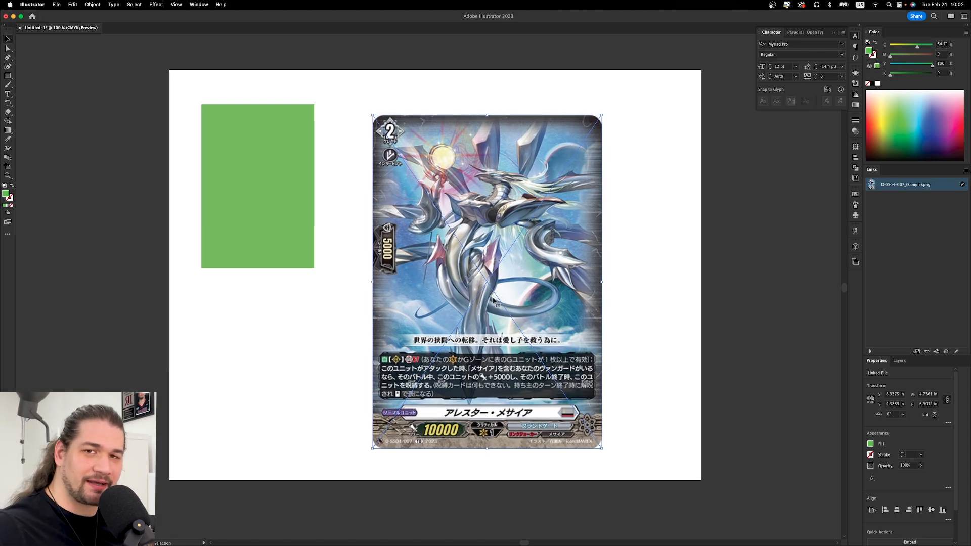
{"action": "left_click_drag", "start_coordinate": [501, 309], "coordinate": [466, 279]}
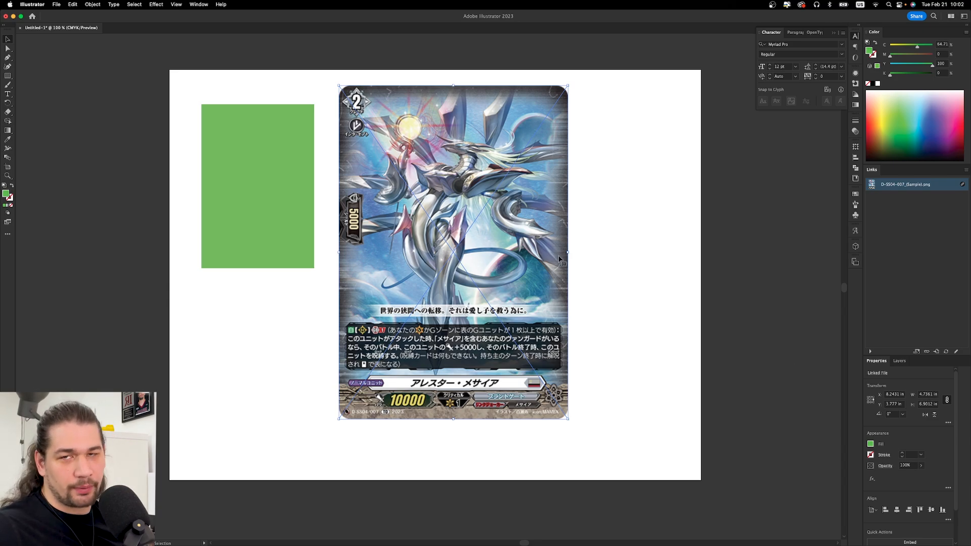
Set the card image's width to 59 mm with proportions linked, and place it over the green rectangle.
{"action": "left_click", "coordinate": [934, 394]}
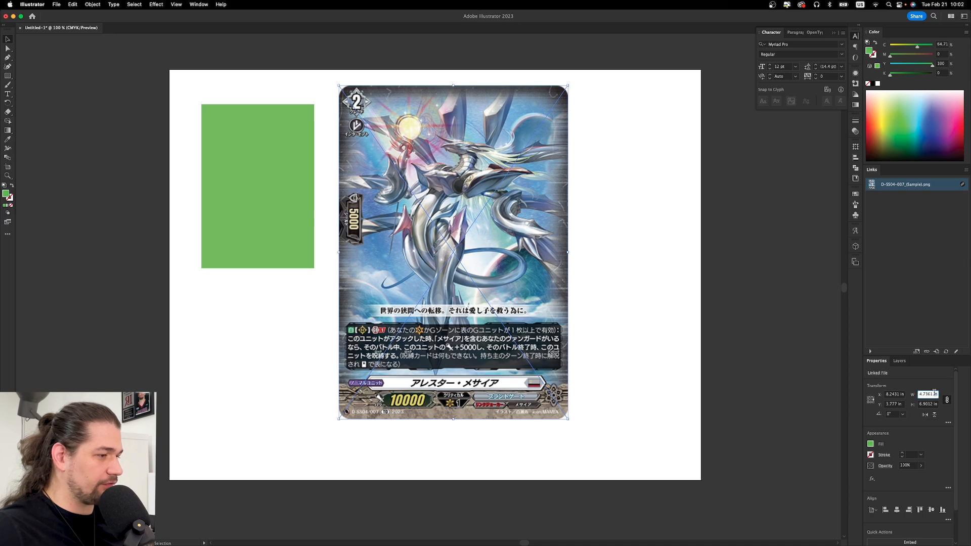
{"action": "type", "text": "55"}
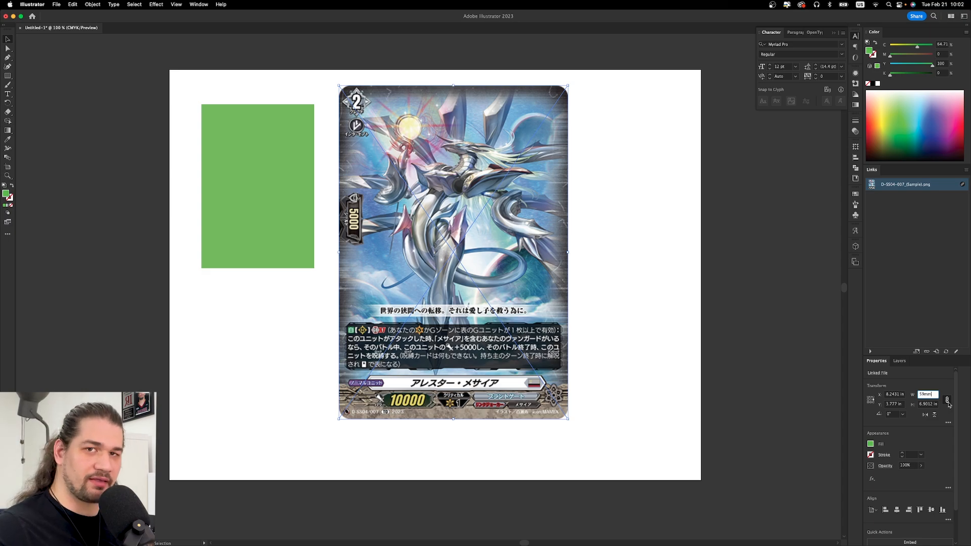
{"action": "key", "text": "Return"}
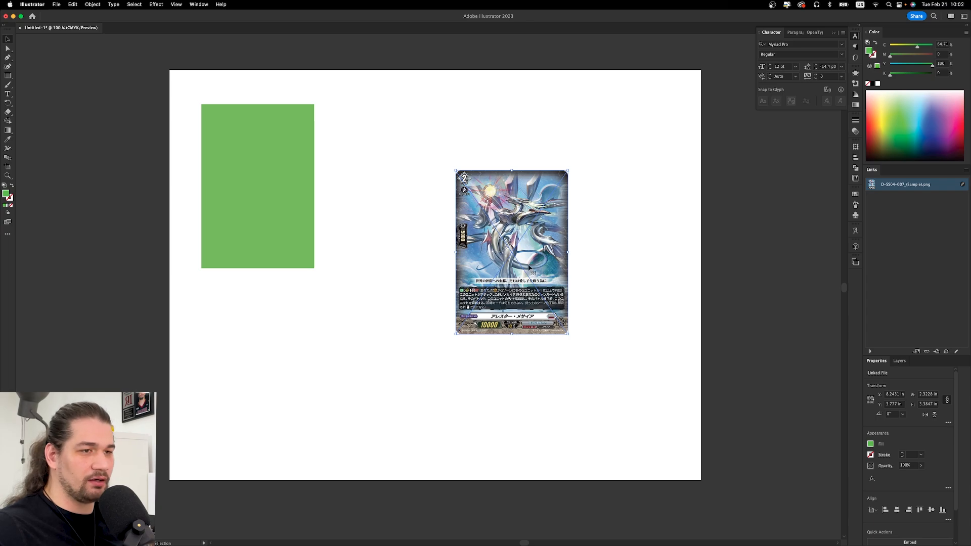
{"action": "left_click_drag", "start_coordinate": [534, 301], "coordinate": [279, 234]}
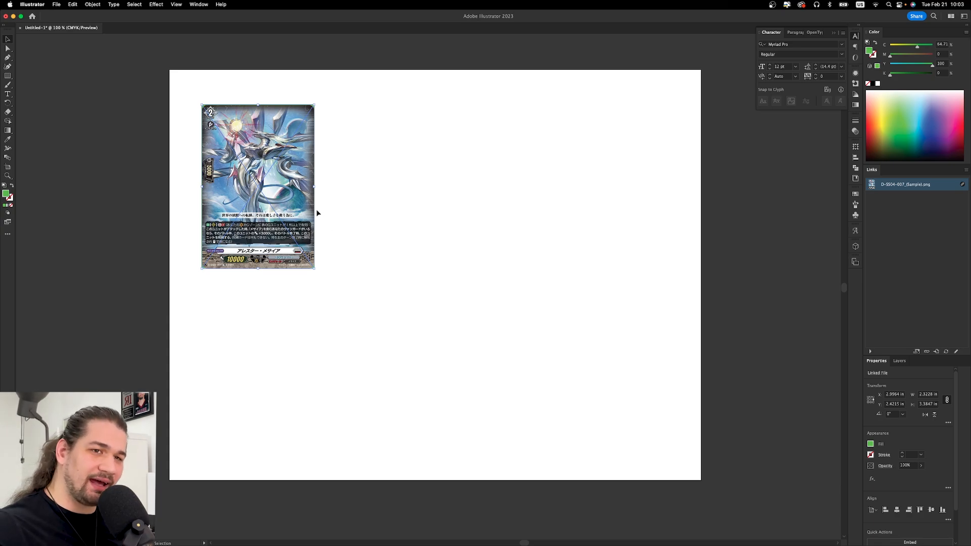
Move the card image off the green rectangle to the artboard's left edge, and shift the rectangle slightly.
{"action": "left_click_drag", "start_coordinate": [297, 209], "coordinate": [414, 164]}
{"action": "mouse_move", "coordinate": [270, 193]}
{"action": "left_mouse_down"}
{"action": "mouse_move", "coordinate": [242, 208]}
{"action": "mouse_move", "coordinate": [286, 165]}
{"action": "mouse_move", "coordinate": [276, 189]}
{"action": "left_mouse_up"}
{"action": "left_click_drag", "start_coordinate": [408, 199], "coordinate": [86, 214]}
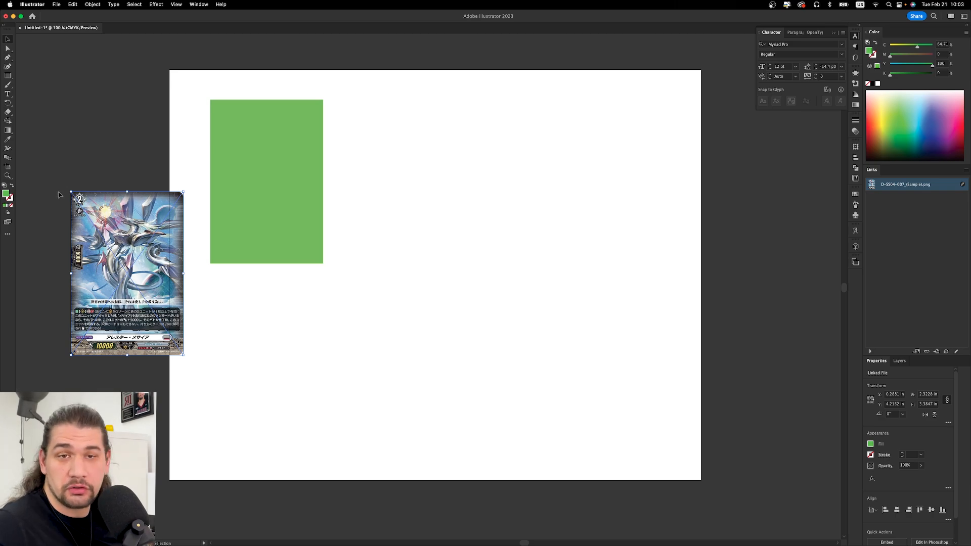
Examine the card image's rounded upper corners up close against the artboard and the dark canvas.
{"action": "scroll", "coordinate": [58, 194], "scroll_direction": "up", "scroll_amount": 5}
{"action": "scroll", "coordinate": [101, 186], "scroll_direction": "left", "scroll_amount": 3}
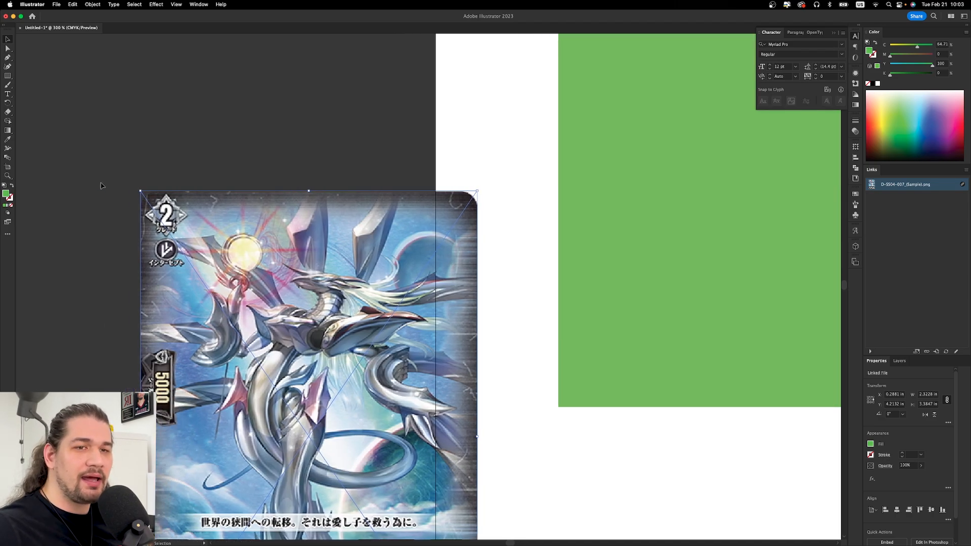
{"action": "left_click_drag", "start_coordinate": [161, 271], "coordinate": [201, 160]}
{"action": "left_click", "coordinate": [138, 111]}
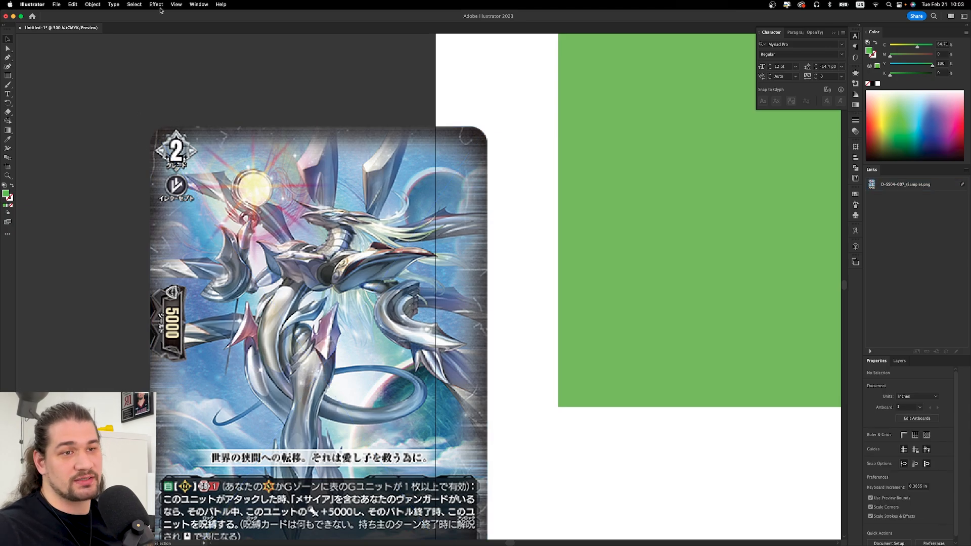
{"action": "mouse_move", "coordinate": [259, 245]}
{"action": "left_mouse_down"}
{"action": "mouse_move", "coordinate": [233, 234]}
{"action": "mouse_move", "coordinate": [243, 235]}
{"action": "left_mouse_up"}
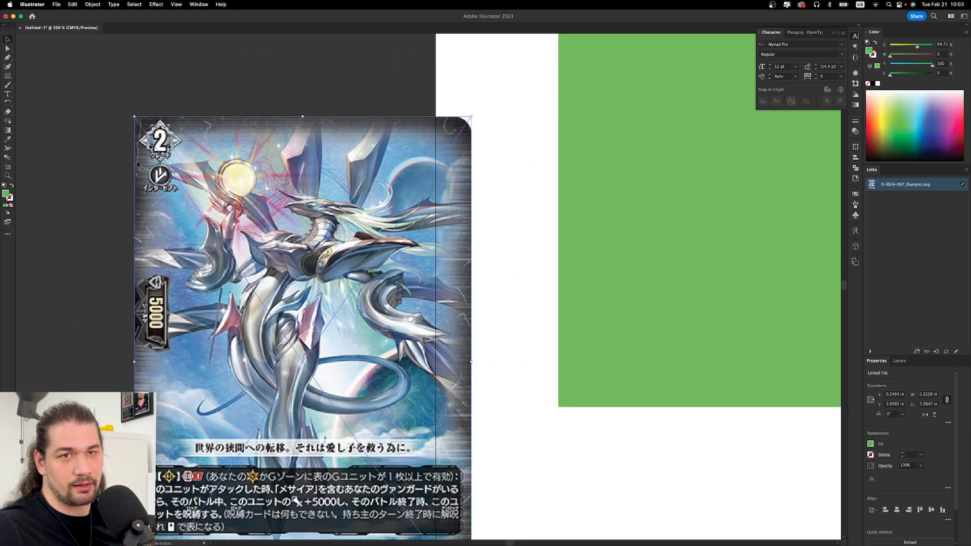
{"action": "scroll", "coordinate": [332, 202], "scroll_direction": "down", "scroll_amount": 5}
{"action": "scroll", "coordinate": [333, 202], "scroll_direction": "up", "scroll_amount": 2}
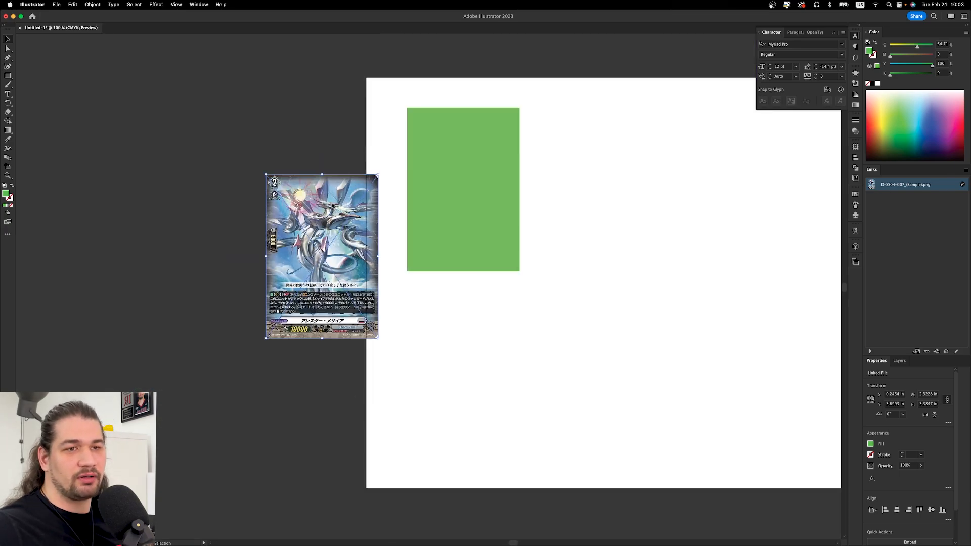
Overlap the card image with the right half of the green rectangle, and bring the rectangle to the front.
{"action": "left_click_drag", "start_coordinate": [318, 227], "coordinate": [514, 160]}
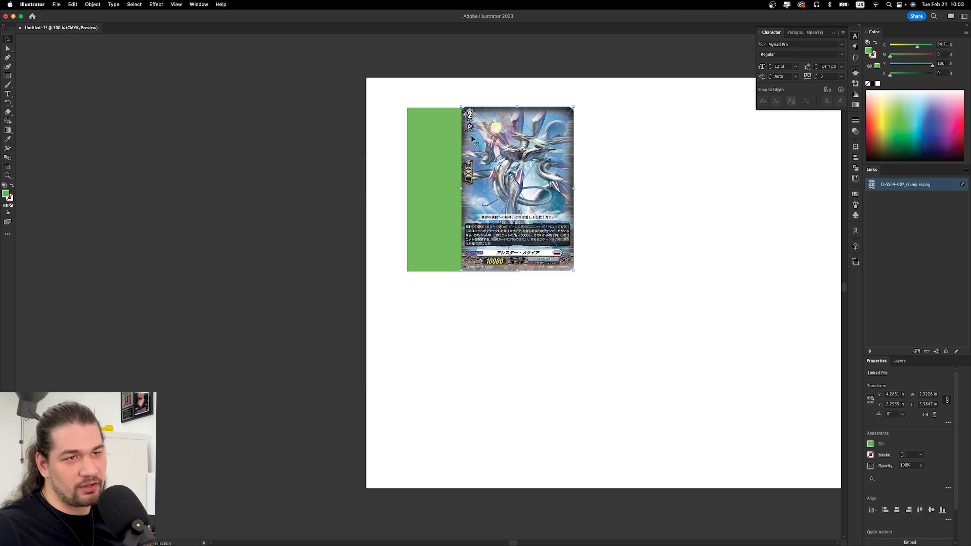
{"action": "left_click", "coordinate": [429, 141]}
{"action": "mouse_move", "coordinate": [429, 142]}
{"action": "left_mouse_down"}
{"action": "mouse_move", "coordinate": [509, 142]}
{"action": "mouse_move", "coordinate": [426, 137]}
{"action": "left_mouse_up"}
{"action": "right_click", "coordinate": [427, 138]}
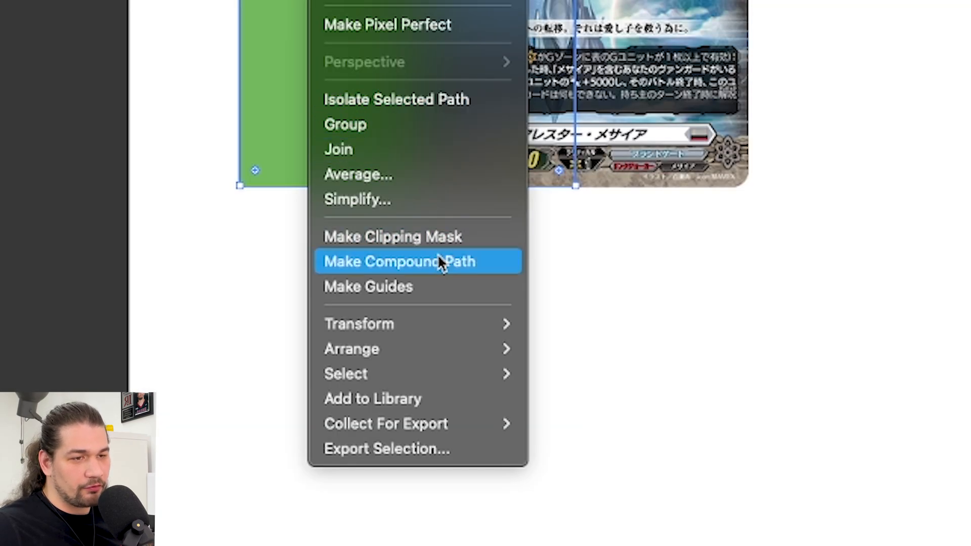
{"action": "mouse_move", "coordinate": [433, 345]}
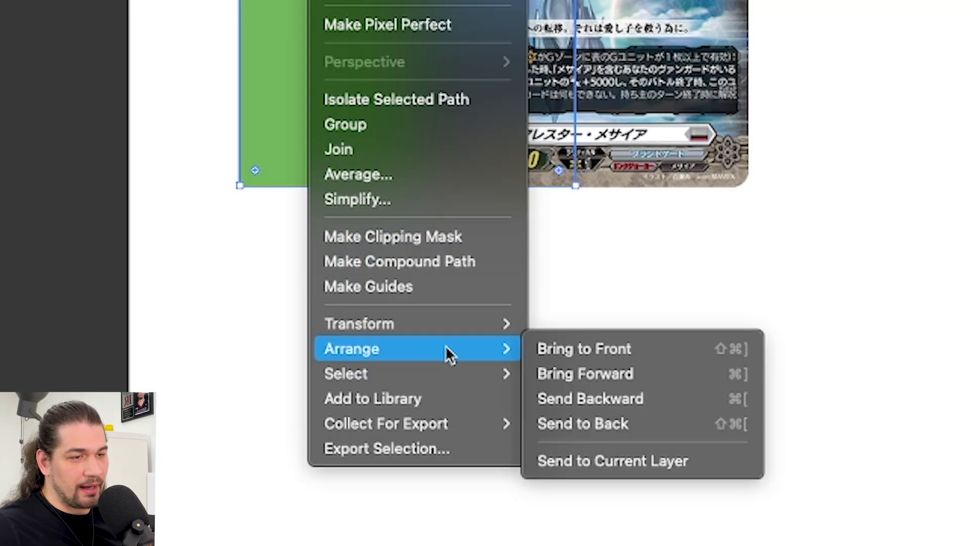
{"action": "left_click", "coordinate": [626, 348]}
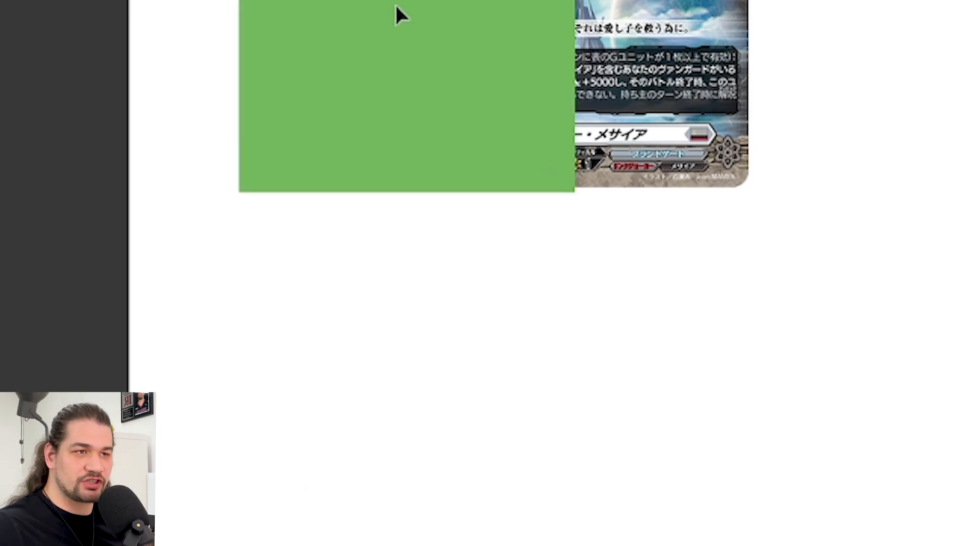
Try stacking the green rectangle over the card image by eye, and separate the two objects again.
{"action": "left_click_drag", "start_coordinate": [399, 16], "coordinate": [370, 5]}
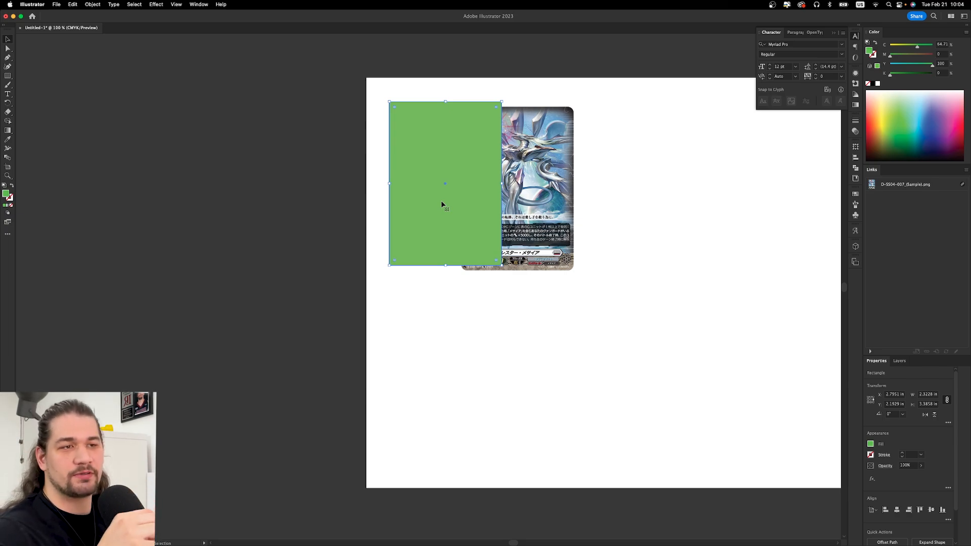
{"action": "left_click_drag", "start_coordinate": [443, 201], "coordinate": [438, 211]}
{"action": "left_click_drag", "start_coordinate": [541, 187], "coordinate": [556, 191]}
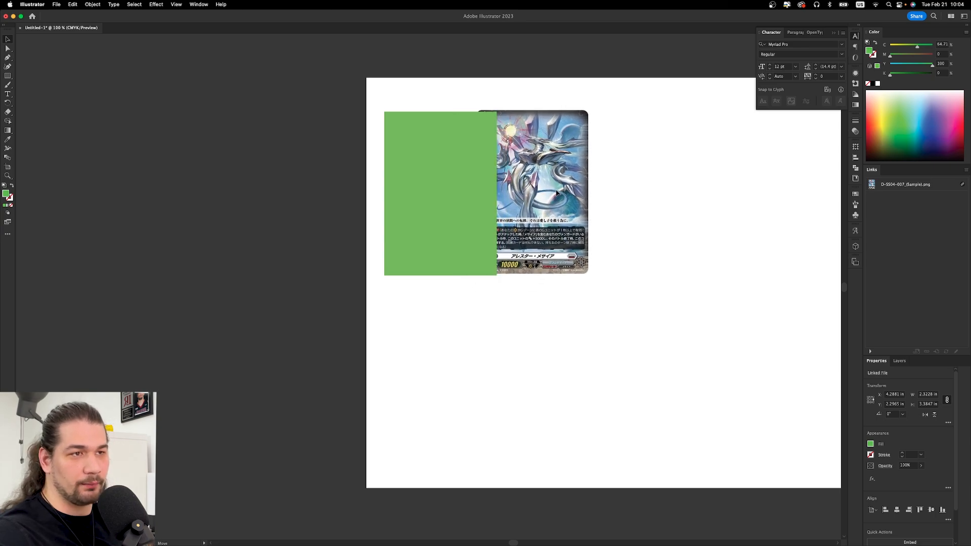
{"action": "left_click_drag", "start_coordinate": [456, 178], "coordinate": [525, 190]}
{"action": "left_click_drag", "start_coordinate": [418, 100], "coordinate": [616, 270]}
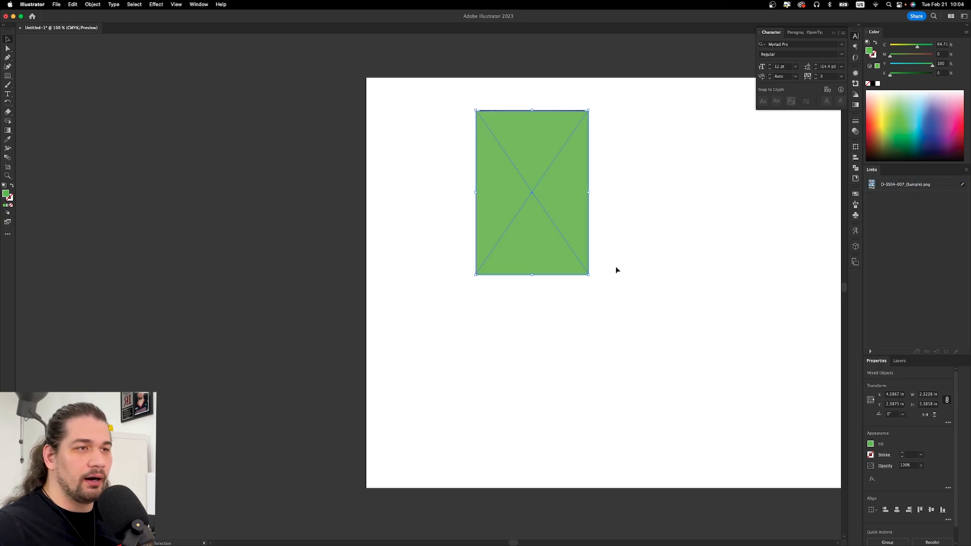
{"action": "left_click_drag", "start_coordinate": [541, 181], "coordinate": [420, 173]}
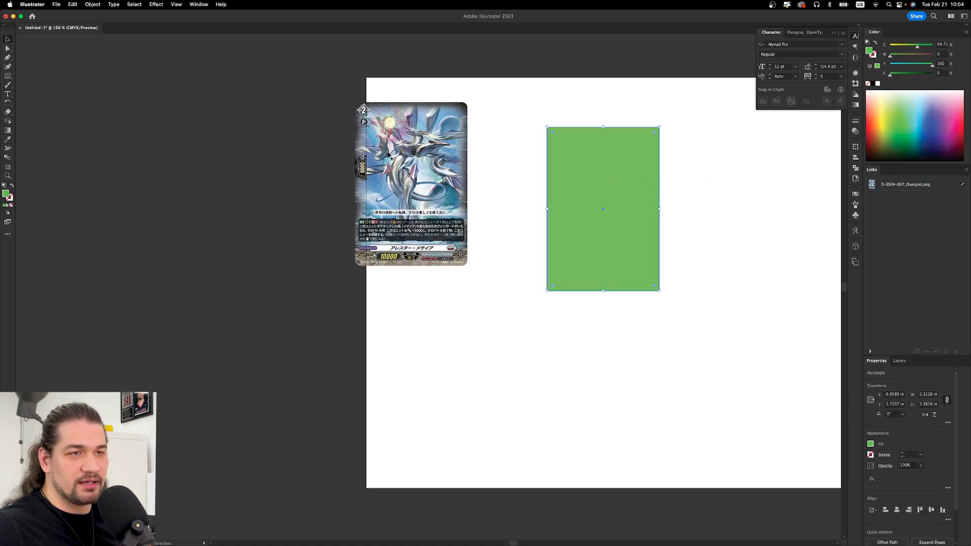
Align the card image and the green rectangle by their horizontal and vertical centres.
{"action": "left_click_drag", "start_coordinate": [467, 106], "coordinate": [798, 279]}
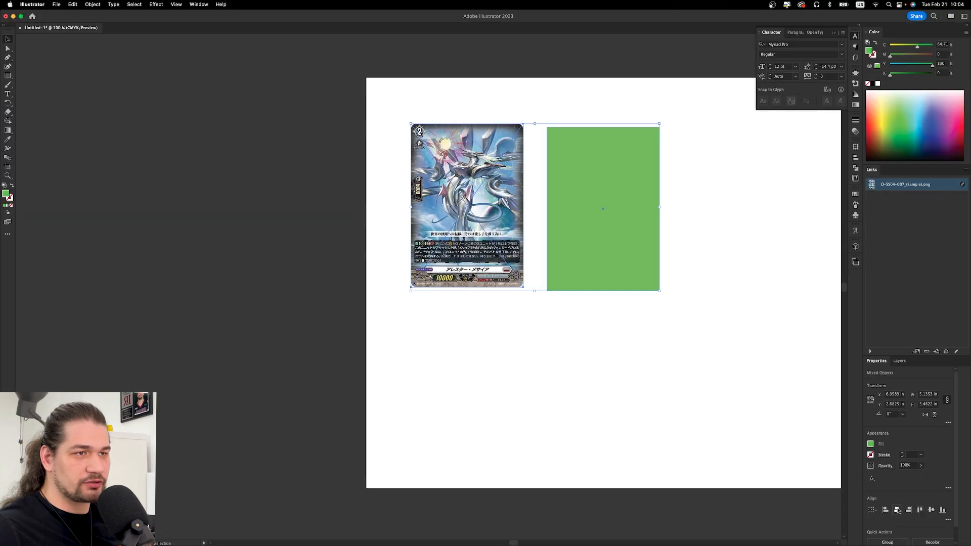
{"action": "left_click", "coordinate": [736, 437]}
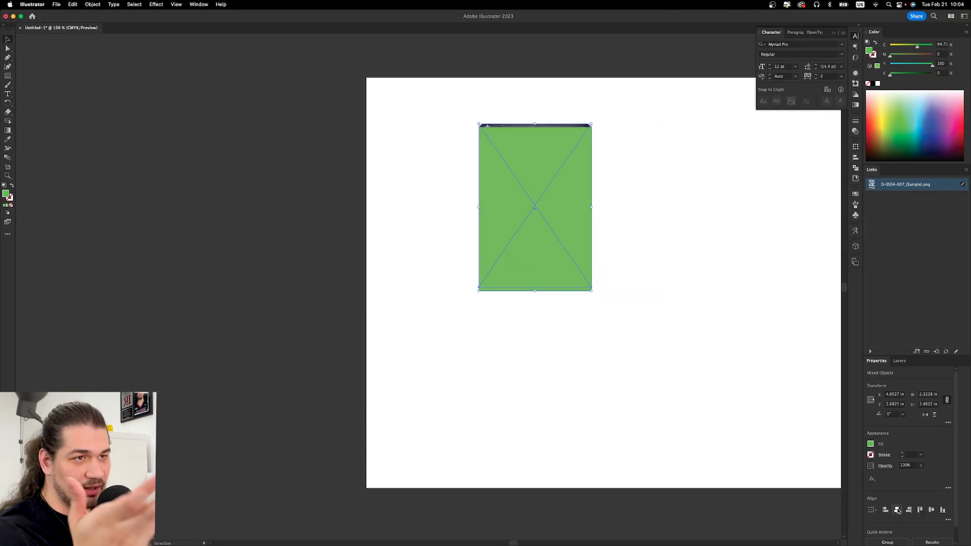
{"action": "left_click", "coordinate": [932, 511]}
{"action": "left_click", "coordinate": [631, 282]}
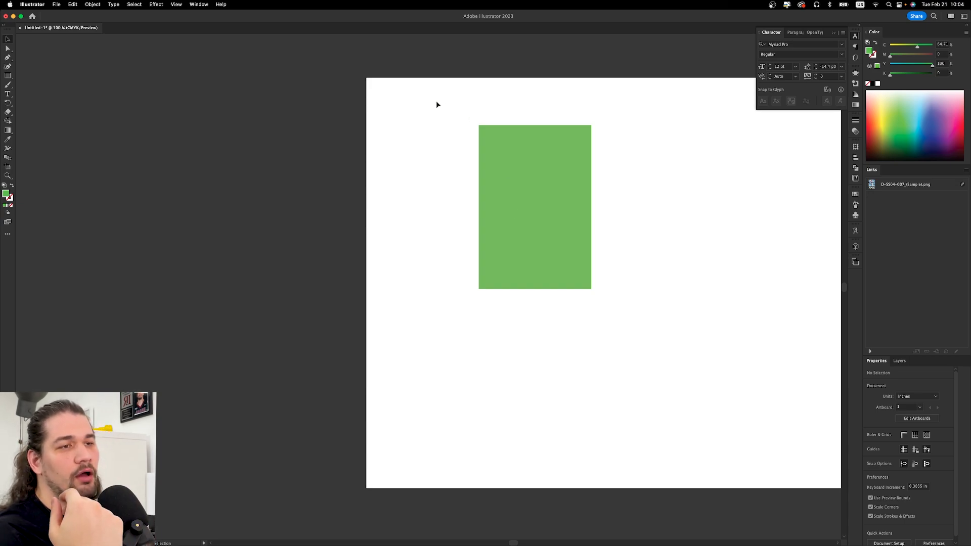
Move the aligned card image and green rectangle together toward the artboard's upper-left corner, and make a clipping mask from them.
{"action": "left_click_drag", "start_coordinate": [414, 103], "coordinate": [703, 341]}
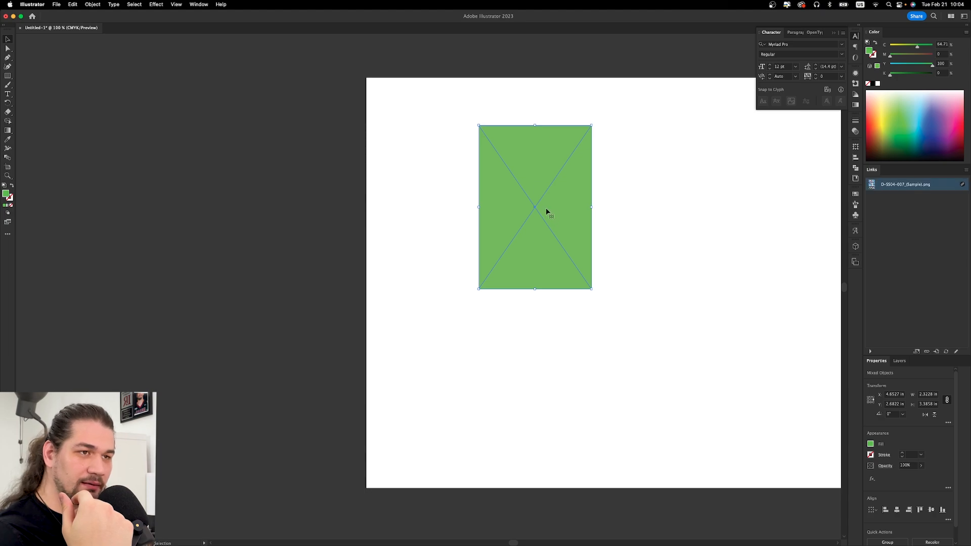
{"action": "left_click_drag", "start_coordinate": [580, 253], "coordinate": [505, 209]}
{"action": "right_click", "coordinate": [486, 165]}
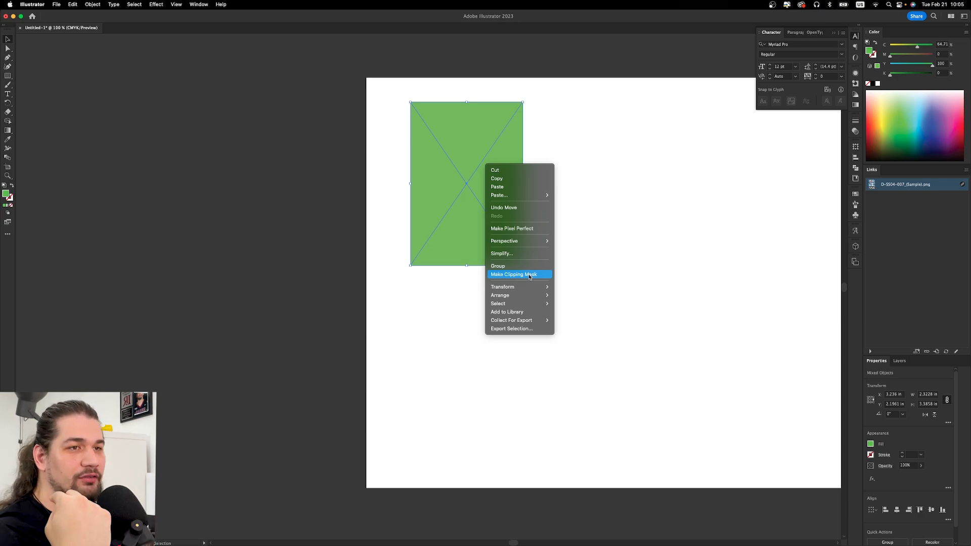
{"action": "left_click", "coordinate": [529, 276]}
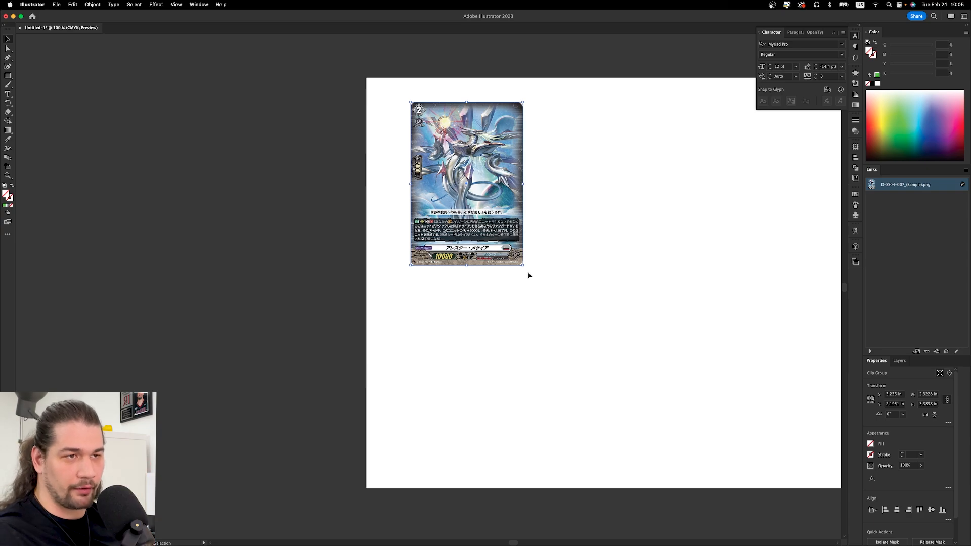
{"action": "left_click", "coordinate": [539, 252]}
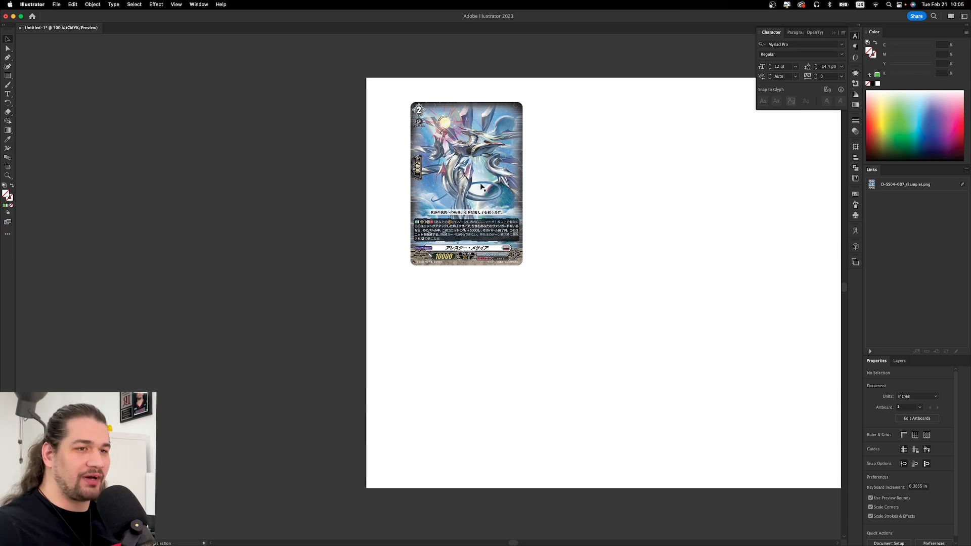
Isolate the clip group, try shifting the card image inside its mask, restore its position, and leave isolation.
{"action": "double_click", "coordinate": [481, 187]}
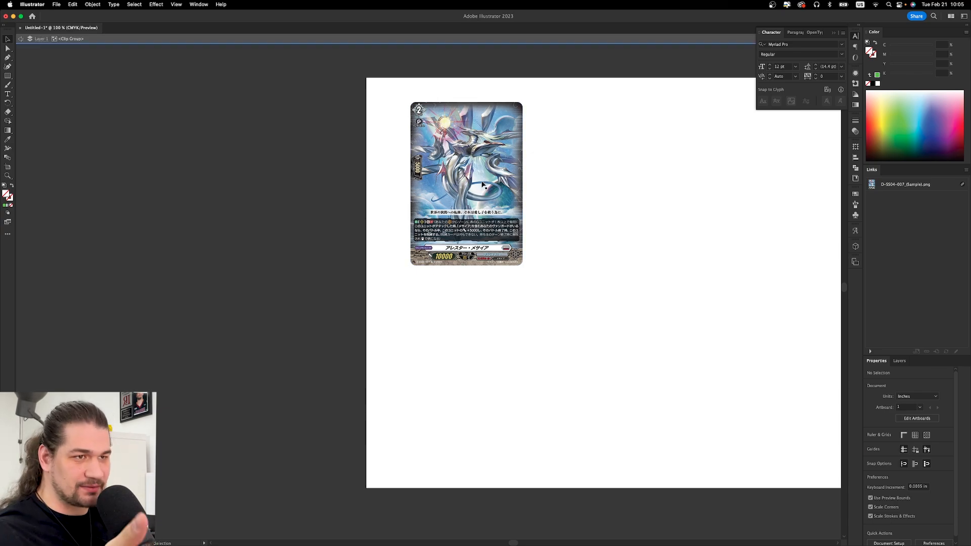
{"action": "left_click", "coordinate": [451, 160]}
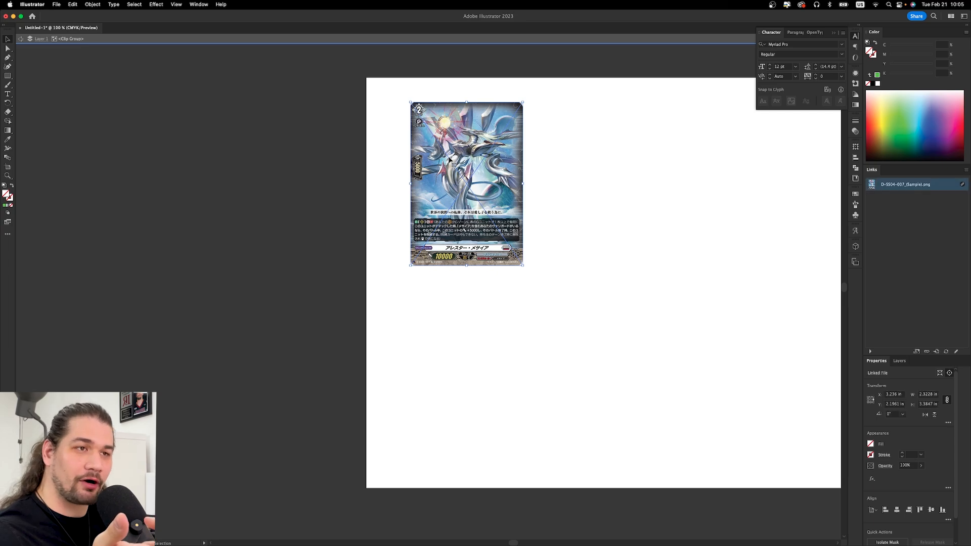
{"action": "left_click_drag", "start_coordinate": [441, 188], "coordinate": [588, 264]}
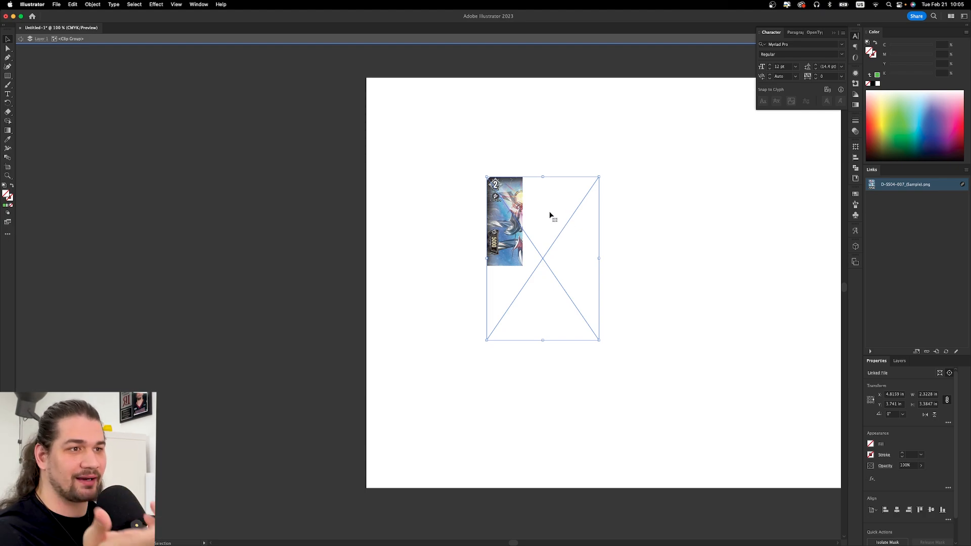
{"action": "left_click_drag", "start_coordinate": [557, 226], "coordinate": [486, 236]}
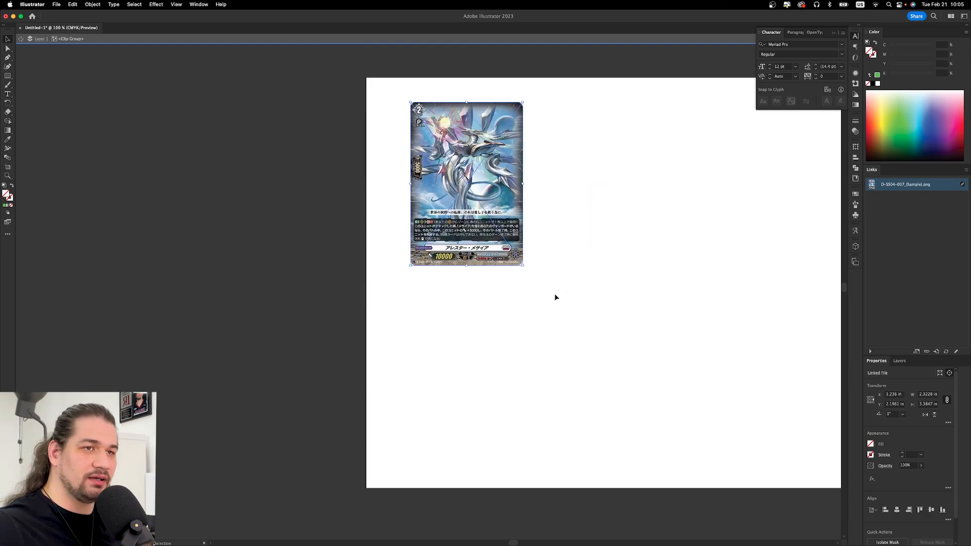
{"action": "key", "text": "Escape"}
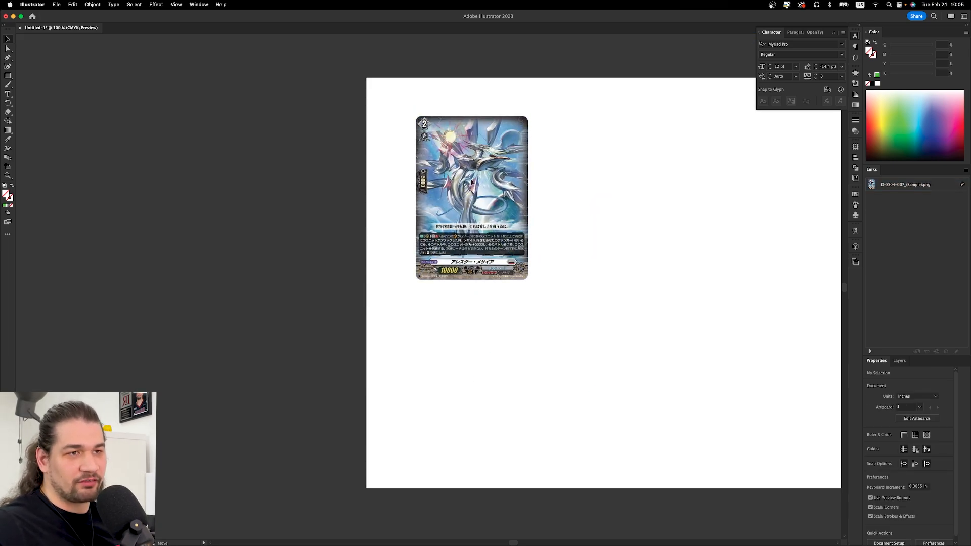
Try moving the clipped card around the artboard's upper-left area as a single object.
{"action": "left_click_drag", "start_coordinate": [446, 151], "coordinate": [562, 154]}
{"action": "key", "text": "super+z"}
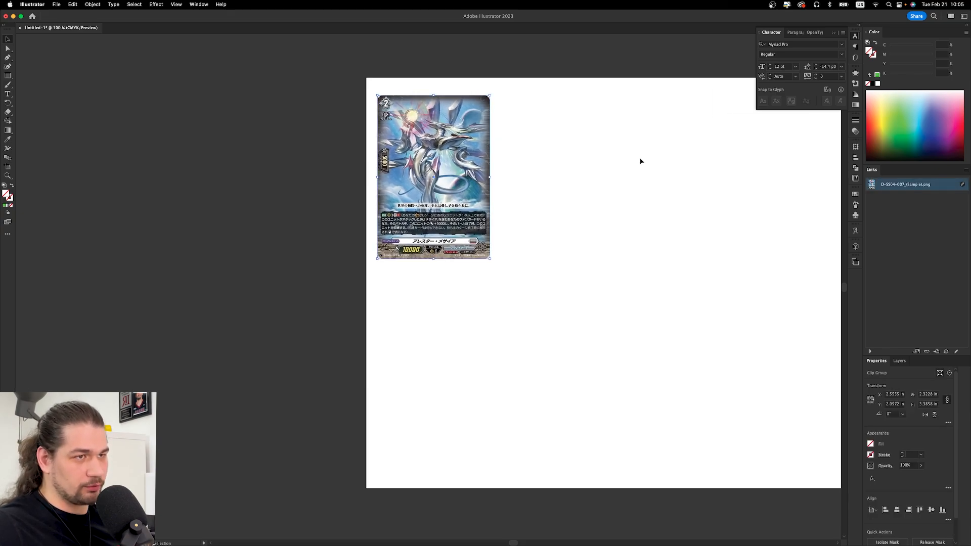
{"action": "left_click_drag", "start_coordinate": [438, 162], "coordinate": [457, 163]}
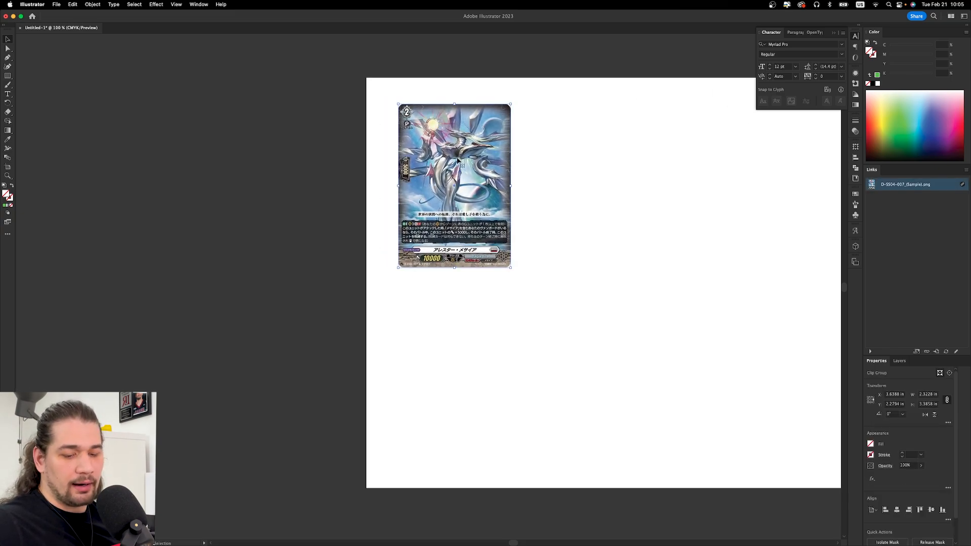
Round the clipping mask's corners with the Direct Selection tool until they follow the card image's rounded corners.
{"action": "scroll", "coordinate": [450, 138], "scroll_direction": "up", "scroll_amount": 5}
{"action": "scroll", "coordinate": [394, 116], "scroll_direction": "down", "scroll_amount": 3}
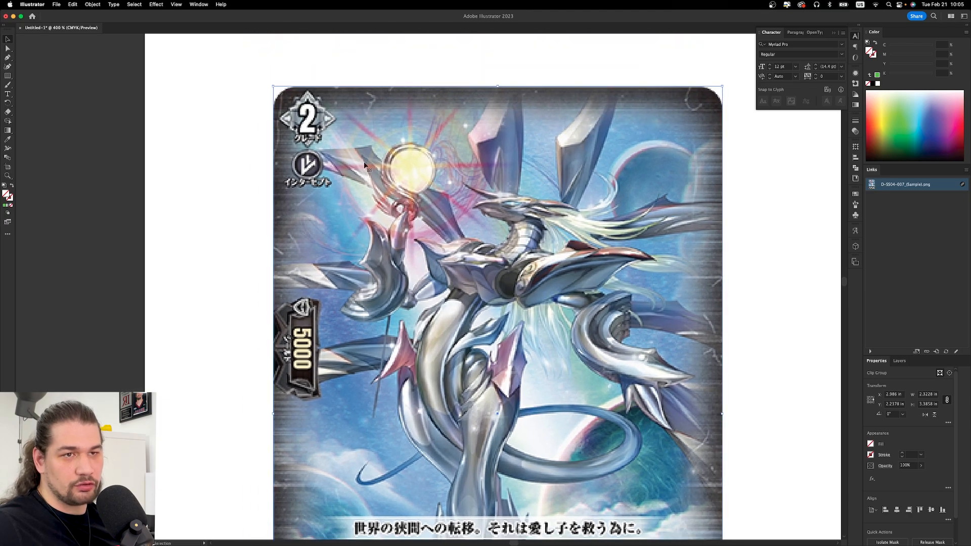
{"action": "scroll", "coordinate": [348, 145], "scroll_direction": "up", "scroll_amount": 5}
{"action": "scroll", "coordinate": [348, 146], "scroll_direction": "up", "scroll_amount": 2}
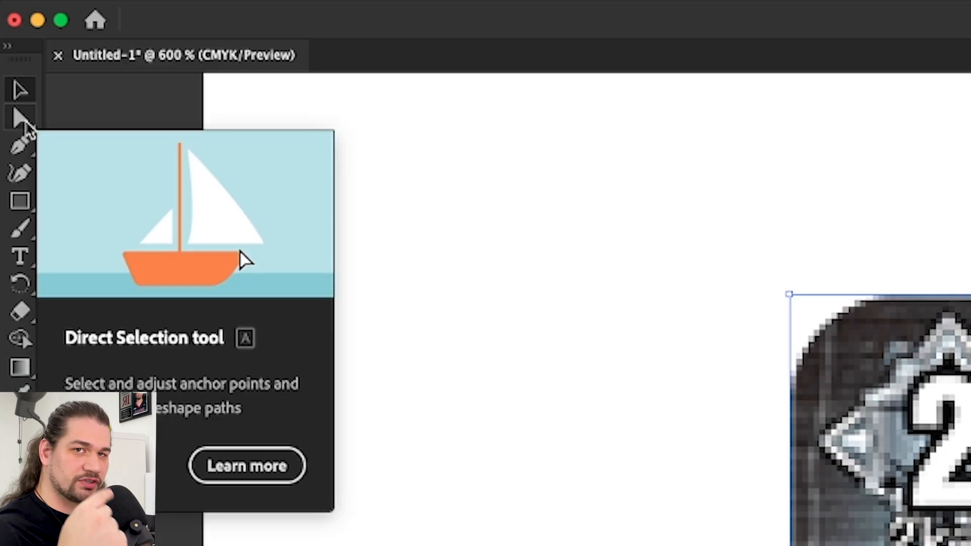
{"action": "left_click", "coordinate": [22, 118]}
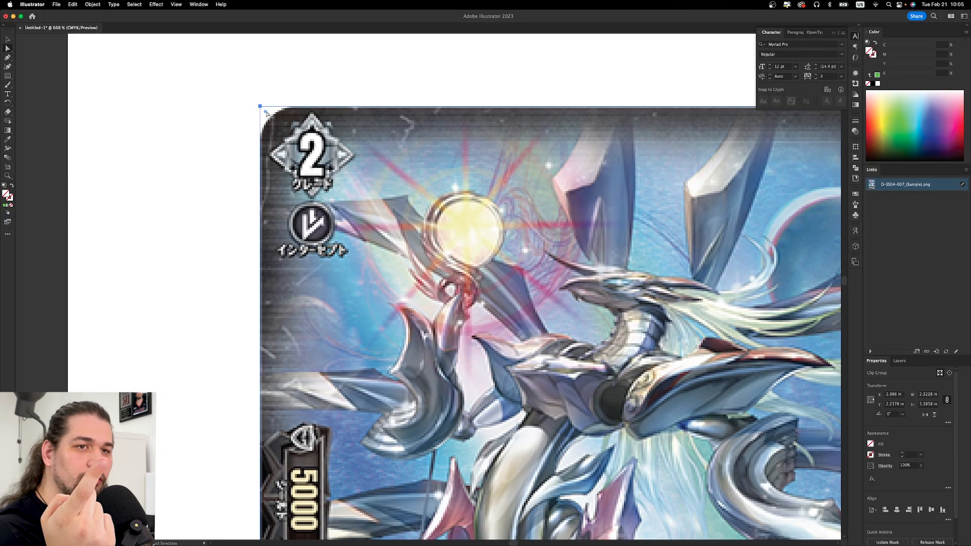
{"action": "left_click_drag", "start_coordinate": [266, 112], "coordinate": [311, 136]}
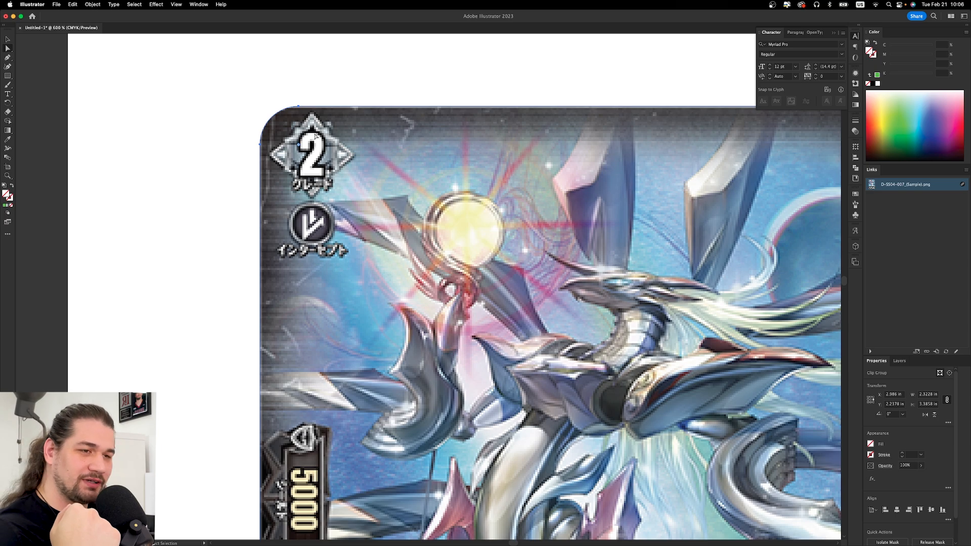
{"action": "key", "text": "super+1"}
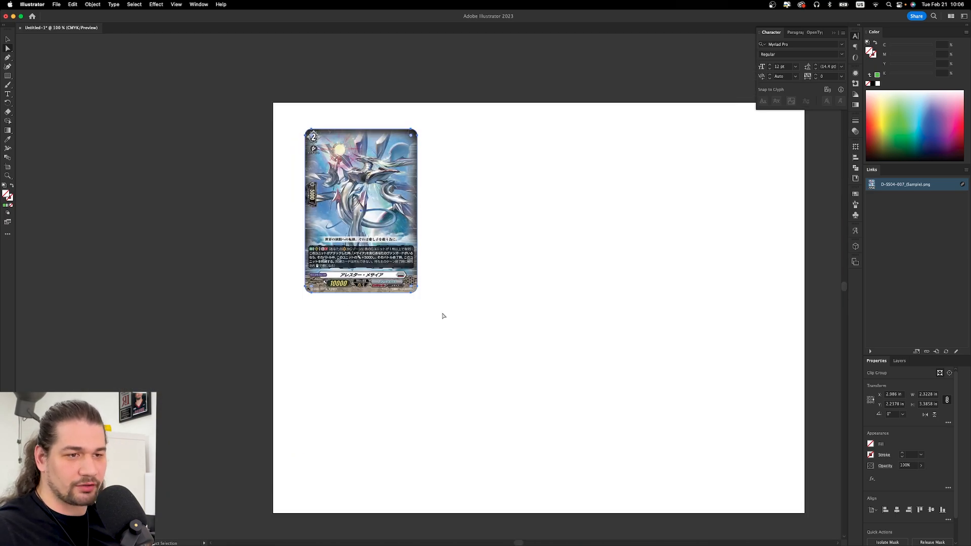
Isolate the clip group, try sliding the card image inside the rounded mask, undo the move, and leave isolation.
{"action": "scroll", "coordinate": [268, 157], "scroll_direction": "up", "scroll_amount": 5}
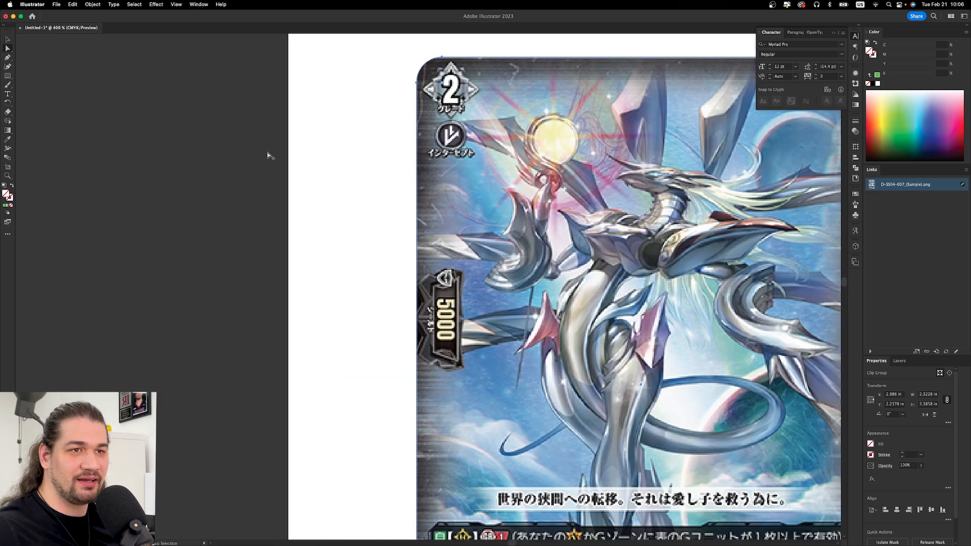
{"action": "scroll", "coordinate": [503, 123], "scroll_direction": "up", "scroll_amount": 2}
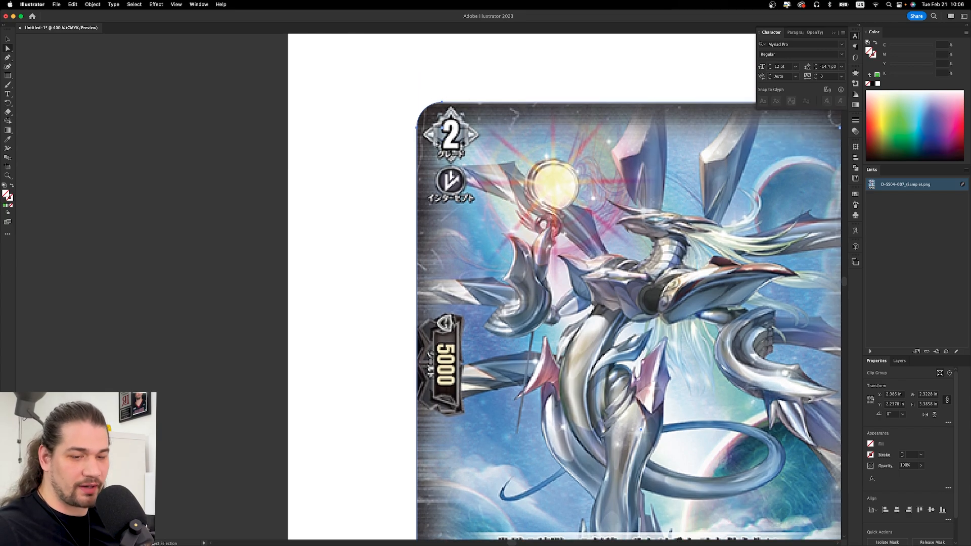
{"action": "double_click", "coordinate": [514, 158]}
{"action": "left_click_drag", "start_coordinate": [514, 159], "coordinate": [485, 143]}
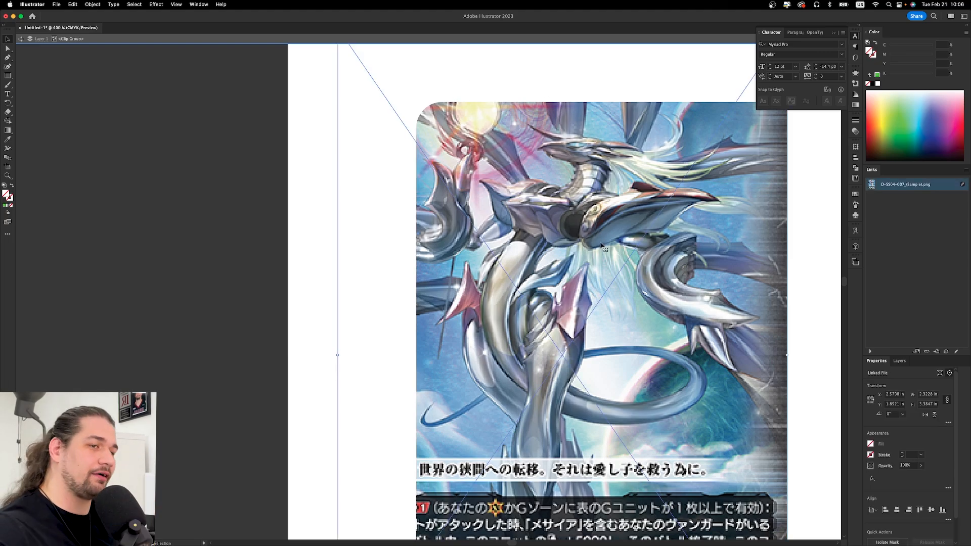
{"action": "key", "text": "super+z"}
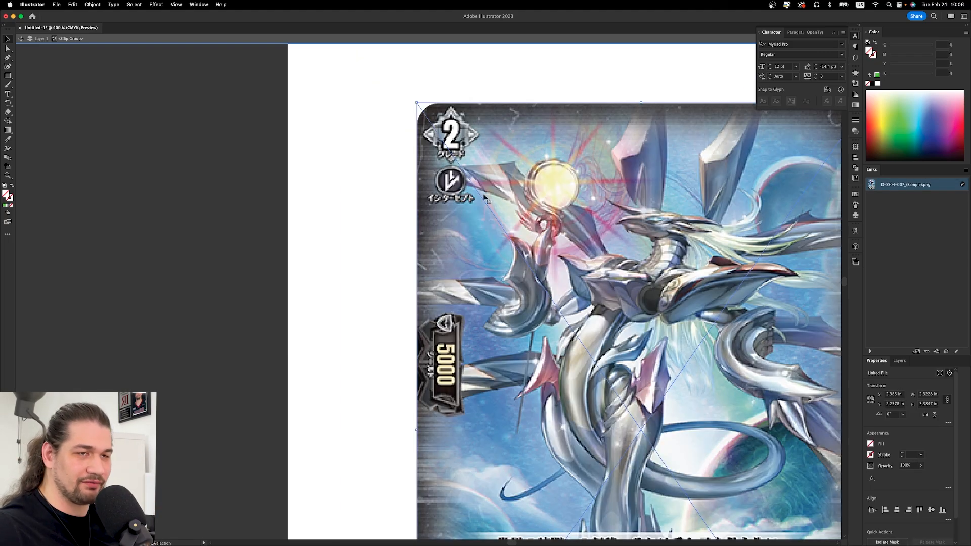
{"action": "left_click", "coordinate": [367, 192]}
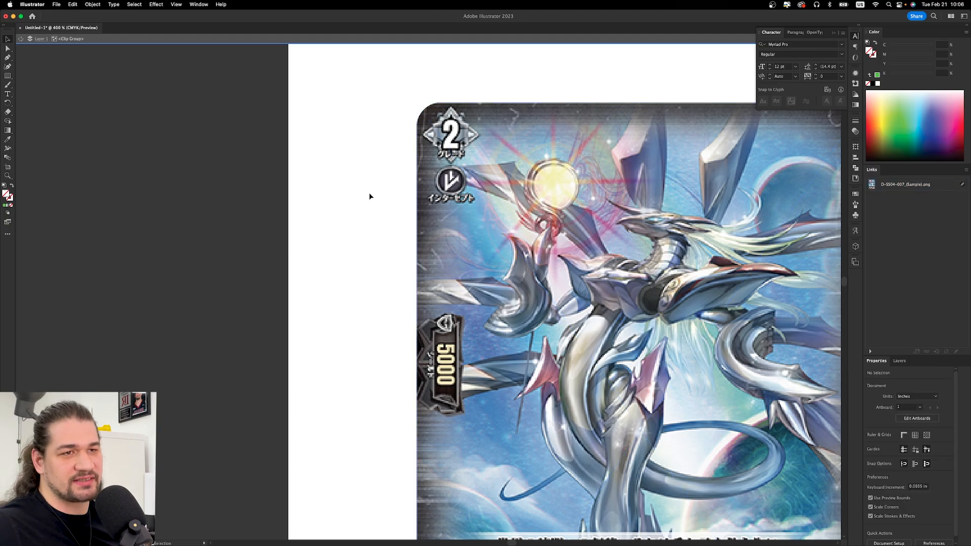
{"action": "key", "text": "Escape"}
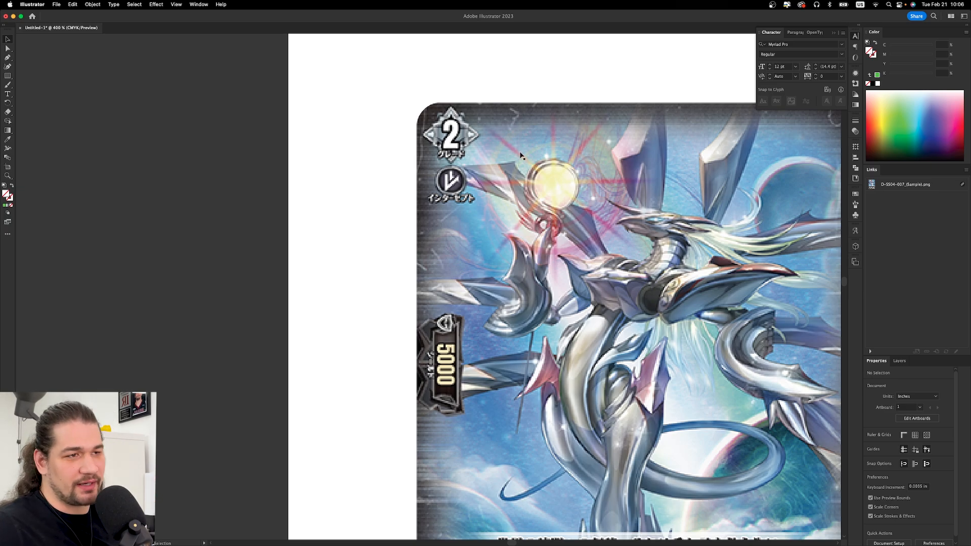
Try moving the whole rounded card sideways out of its place, undo the move, and deselect it.
{"action": "left_click_drag", "start_coordinate": [521, 154], "coordinate": [326, 172]}
{"action": "key", "text": "super+z"}
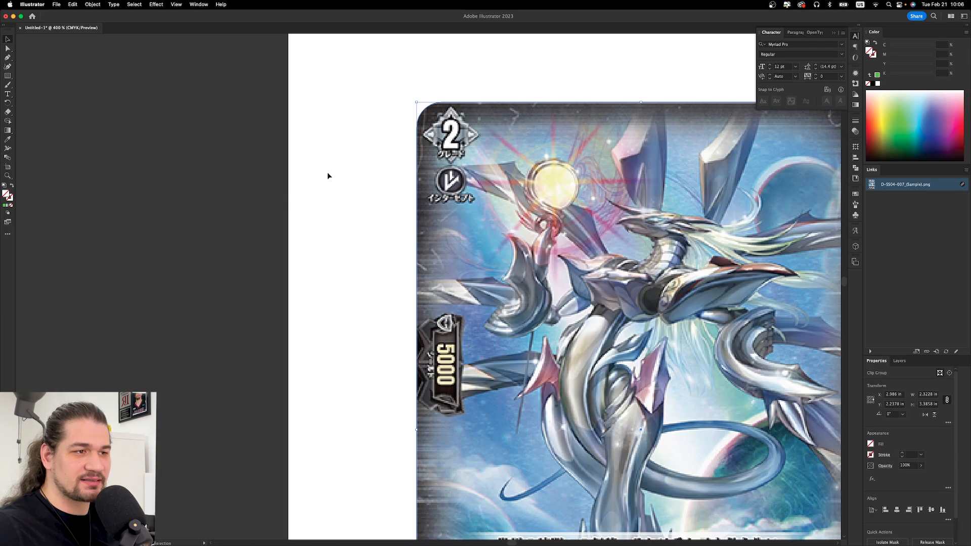
{"action": "scroll", "coordinate": [327, 175], "scroll_direction": "down", "scroll_amount": 5}
{"action": "scroll", "coordinate": [327, 176], "scroll_direction": "up", "scroll_amount": 2}
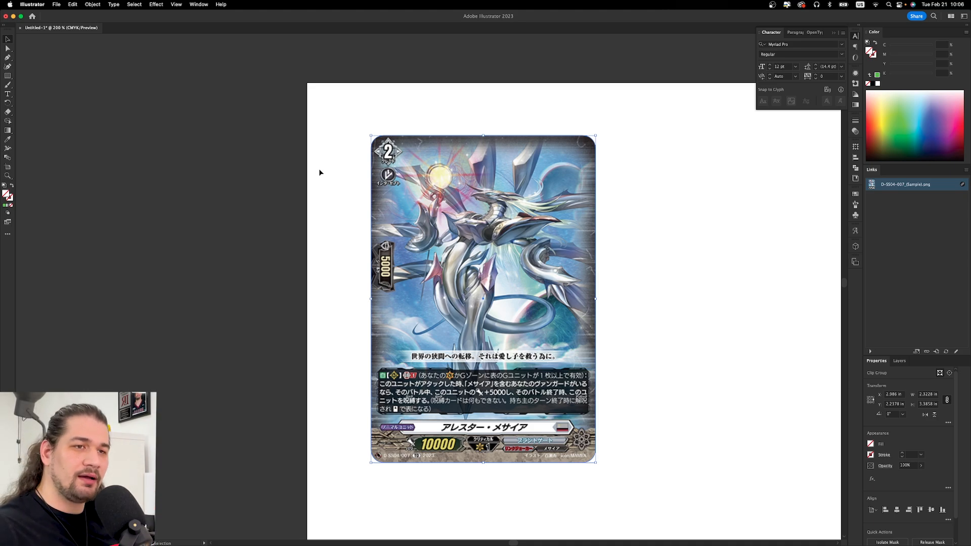
{"action": "left_click", "coordinate": [319, 172]}
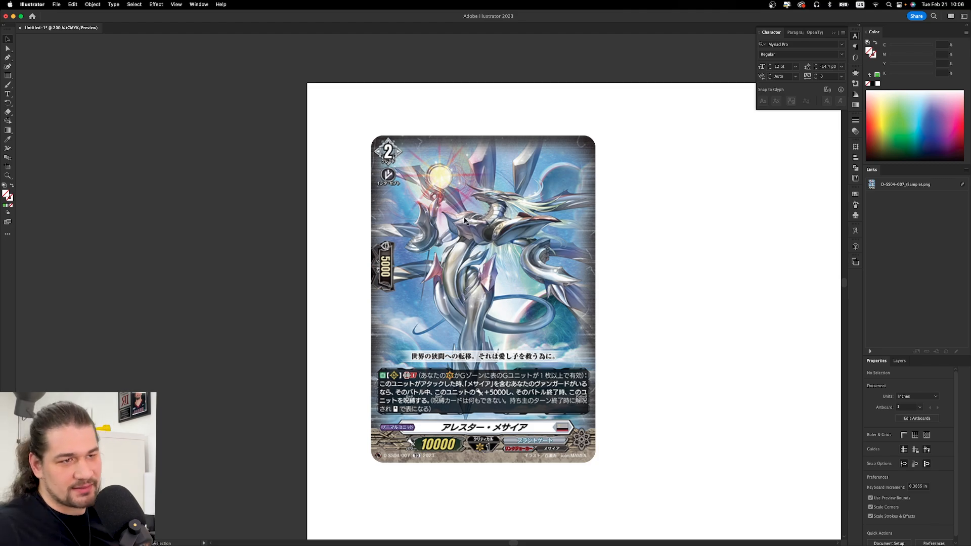
Move the clipped card closer to the artboard's upper-left corner, to about X 2.72 in and Y 1.90 in.
{"action": "left_click_drag", "start_coordinate": [466, 174], "coordinate": [460, 150]}
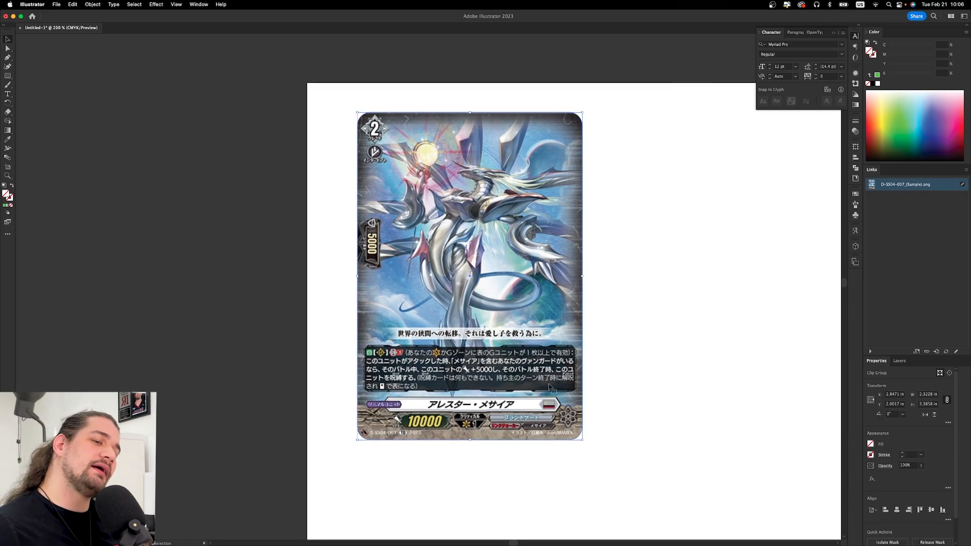
{"action": "left_click_drag", "start_coordinate": [530, 361], "coordinate": [519, 364]}
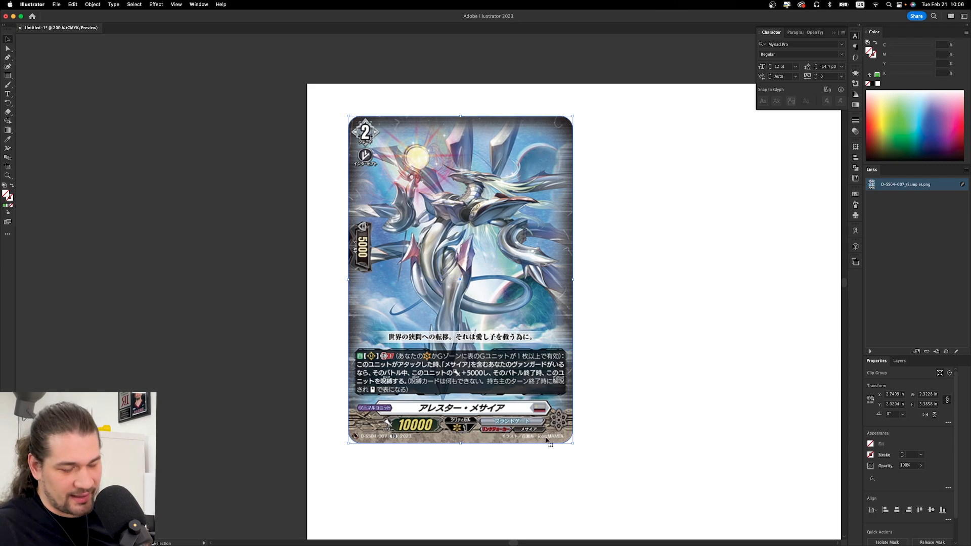
{"action": "left_click", "coordinate": [588, 414]}
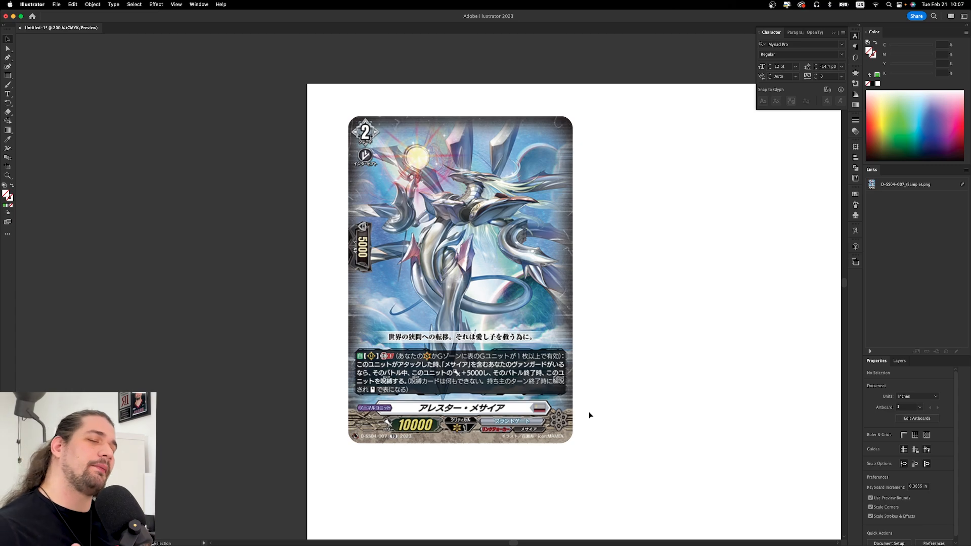
{"action": "double_click", "coordinate": [431, 308]}
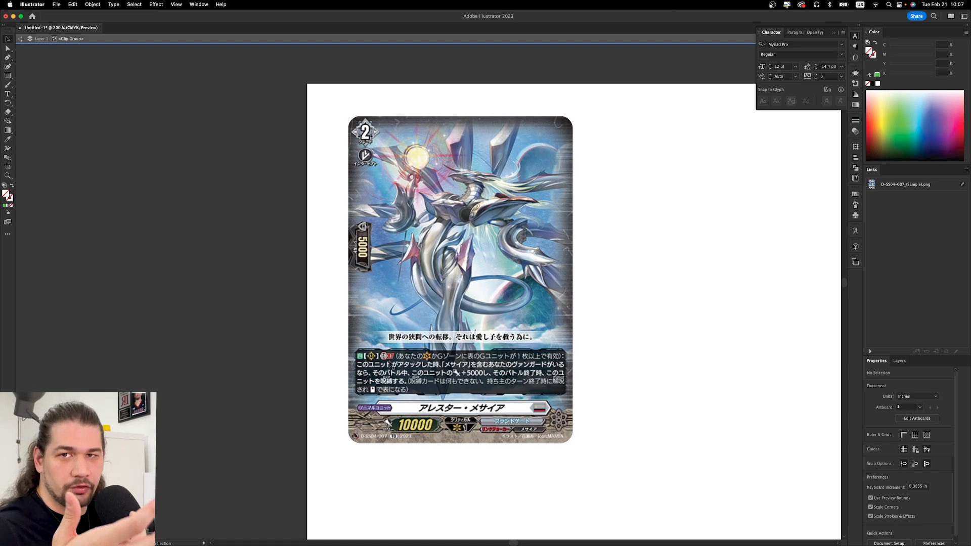
{"action": "key", "text": "Escape"}
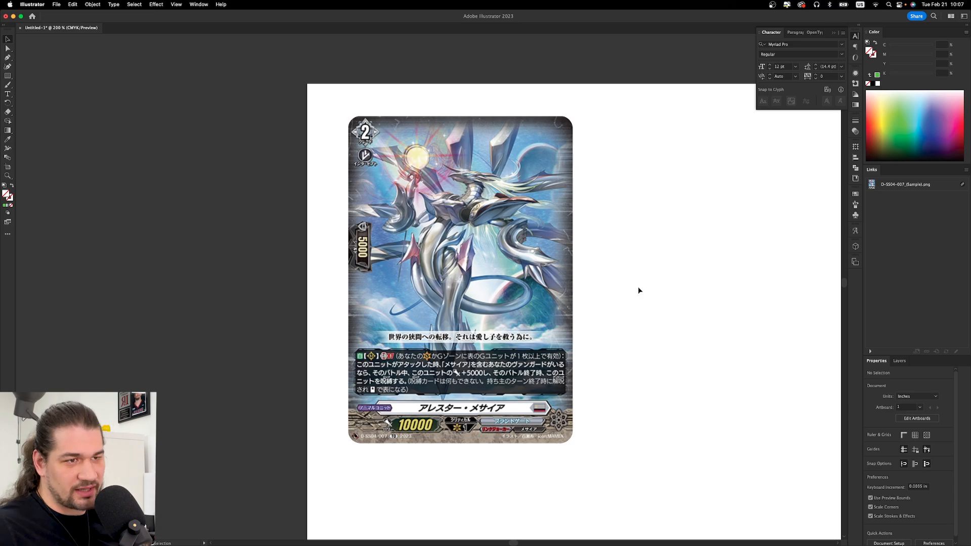
{"action": "left_click_drag", "start_coordinate": [433, 219], "coordinate": [429, 209]}
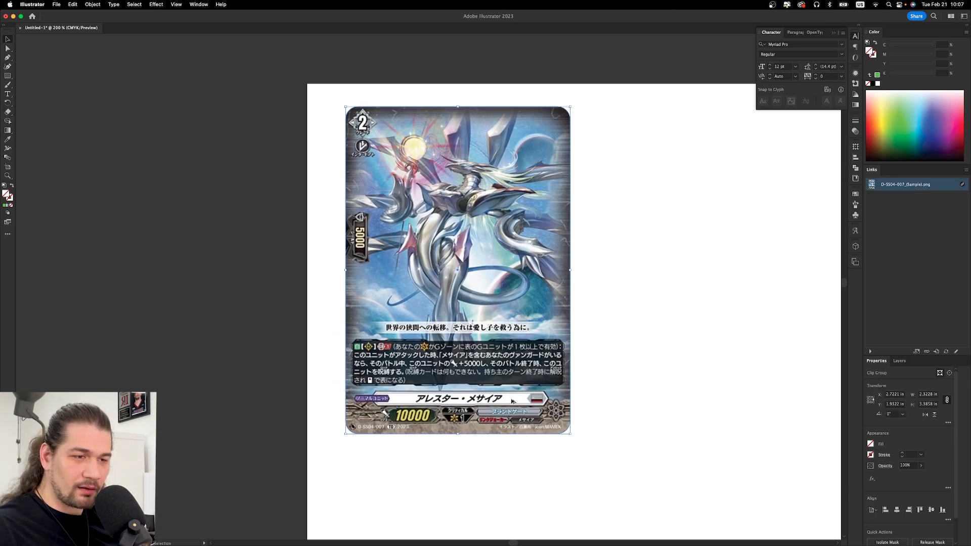
Start a Pen path at the white name area's upper corner beside the flag emblem, undoing misplaced anchor points.
{"action": "scroll", "coordinate": [512, 401], "scroll_direction": "up", "scroll_amount": 10}
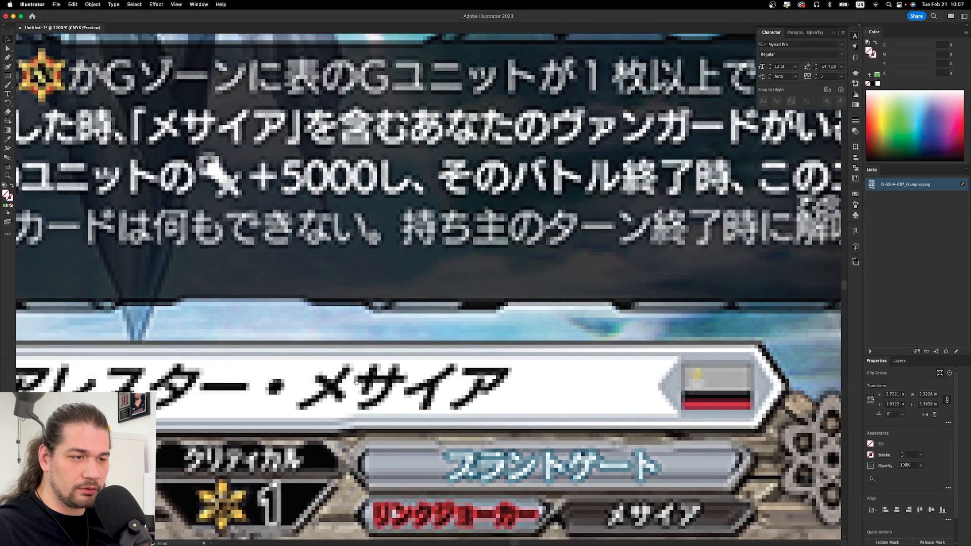
{"action": "scroll", "coordinate": [356, 383], "scroll_direction": "down", "scroll_amount": 4}
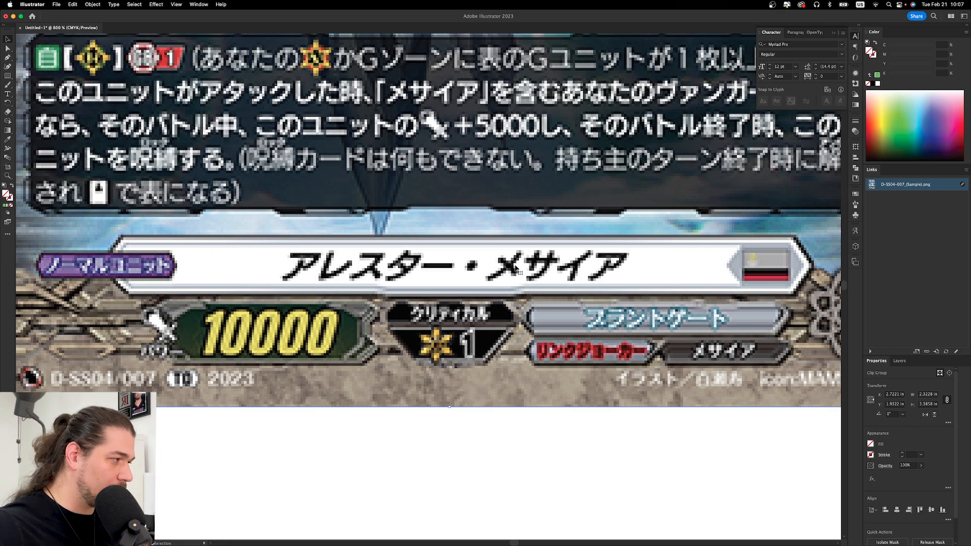
{"action": "key", "text": "p"}
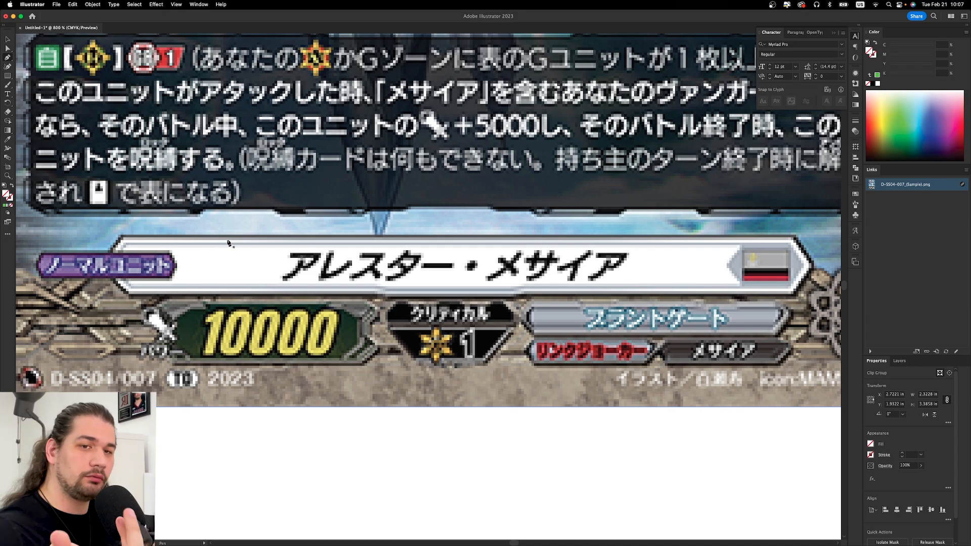
{"action": "left_click", "coordinate": [740, 246]}
{"action": "scroll", "coordinate": [741, 249], "scroll_direction": "up", "scroll_amount": 3}
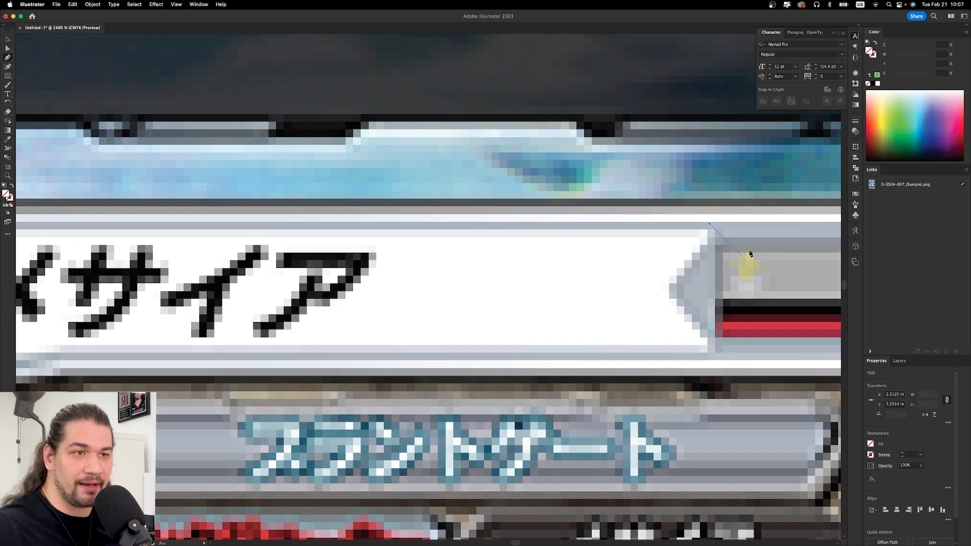
{"action": "key", "text": "super+z"}
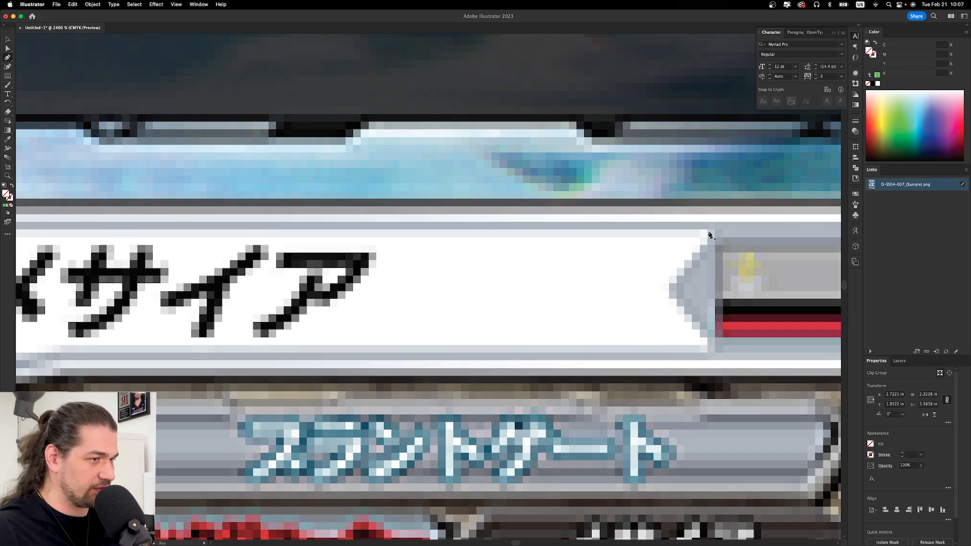
{"action": "left_click", "coordinate": [709, 239]}
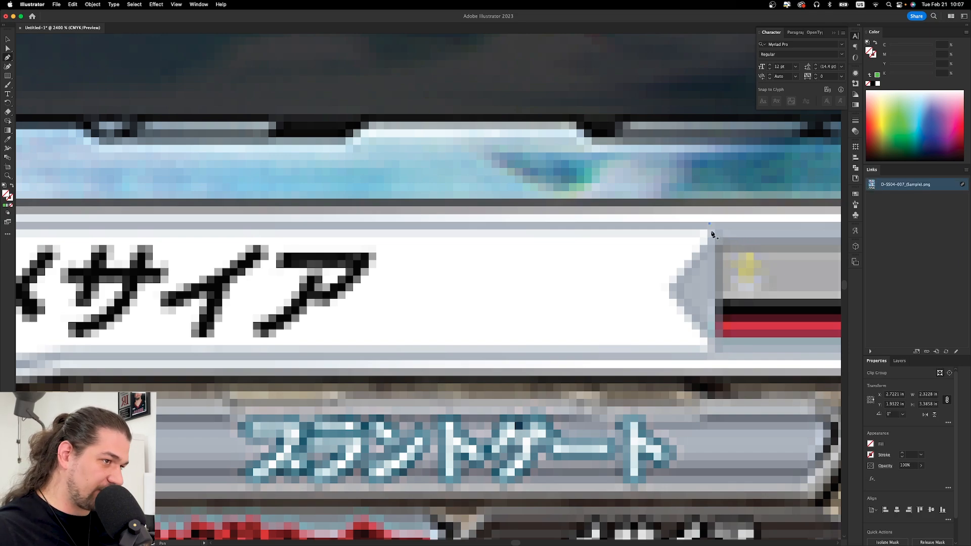
{"action": "key", "text": "Up"}
{"action": "key", "text": "super+z"}
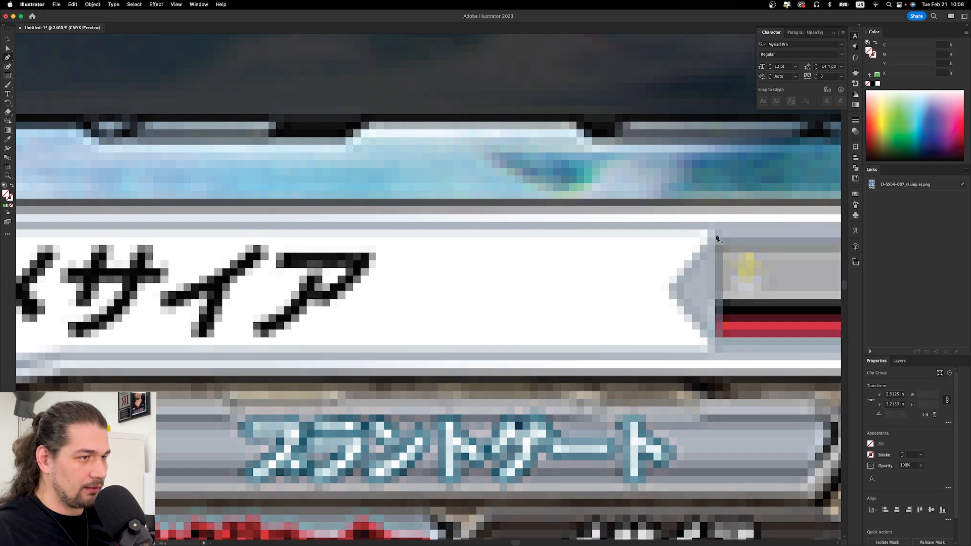
Trace the white name area with the Pen tool, following the purple label's pointed end and the flag emblem's arrow, and close the path.
{"action": "scroll", "coordinate": [756, 242], "scroll_direction": "down", "scroll_amount": 3}
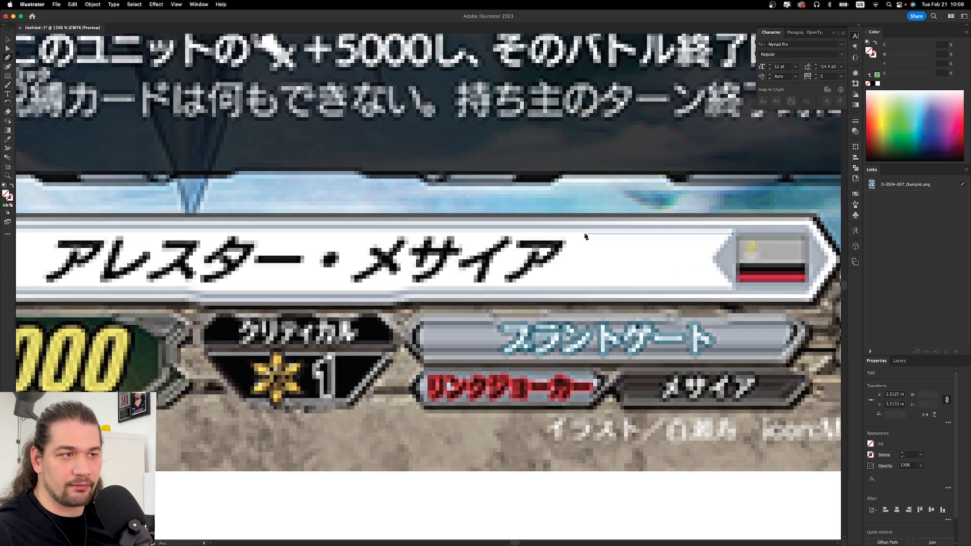
{"action": "scroll", "coordinate": [581, 236], "scroll_direction": "down", "scroll_amount": 2}
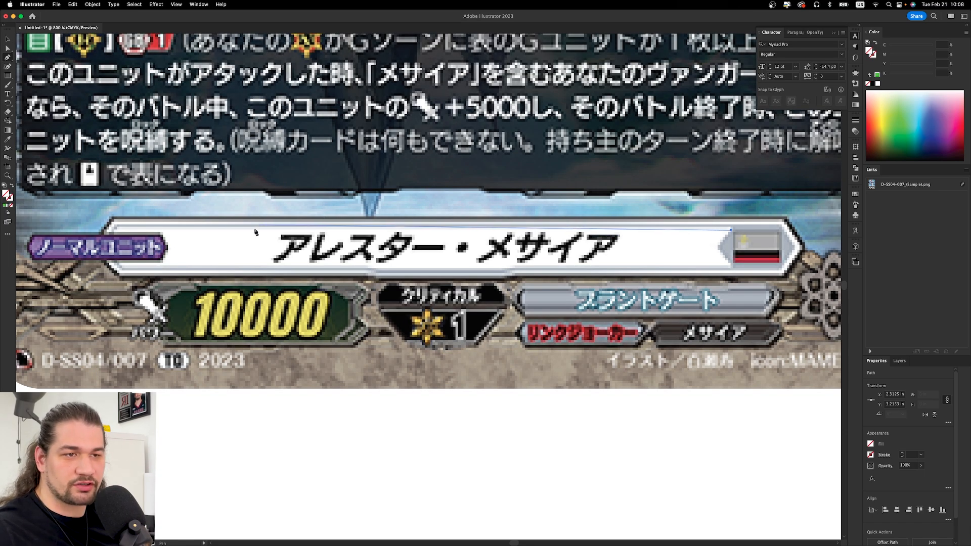
{"action": "left_click", "coordinate": [161, 230]}
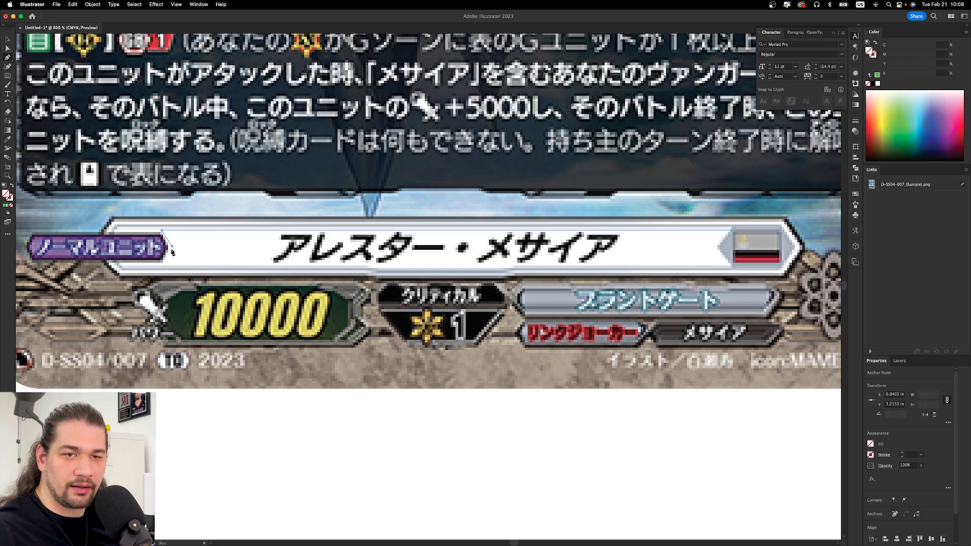
{"action": "left_click", "coordinate": [171, 246]}
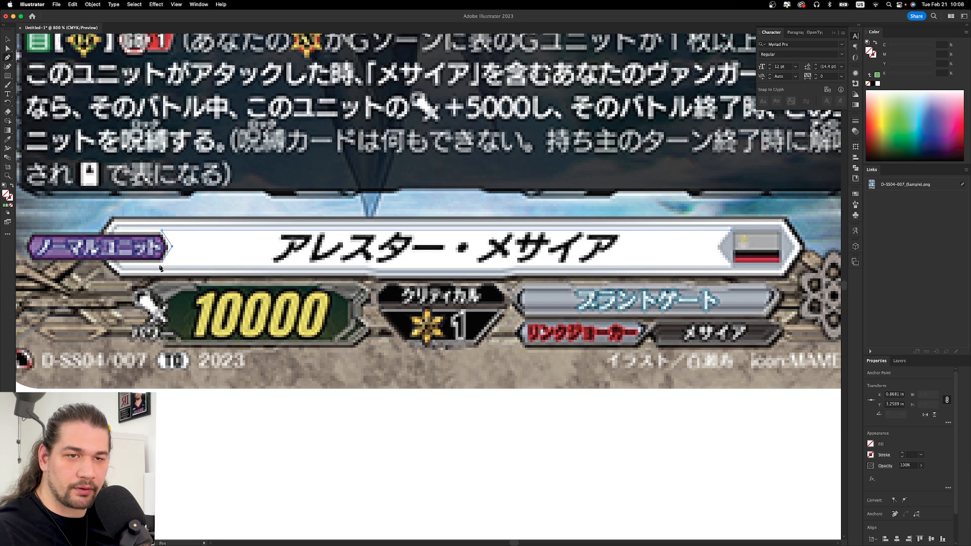
{"action": "left_click", "coordinate": [161, 263]}
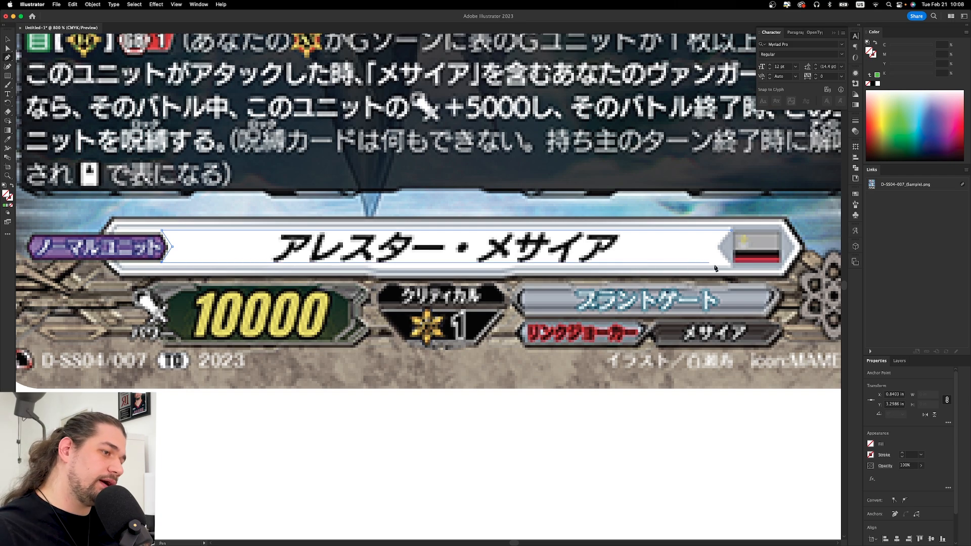
{"action": "left_click", "coordinate": [731, 263]}
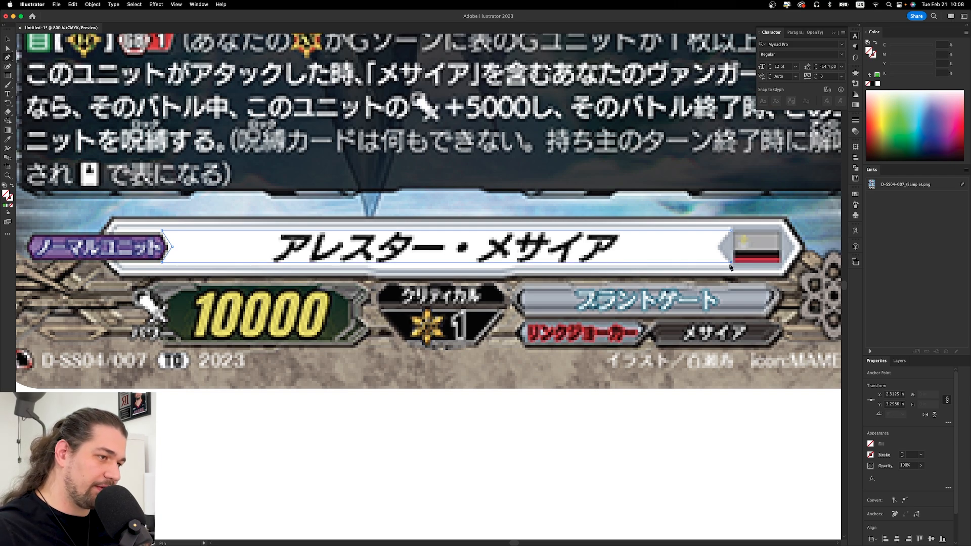
{"action": "left_click", "coordinate": [715, 247]}
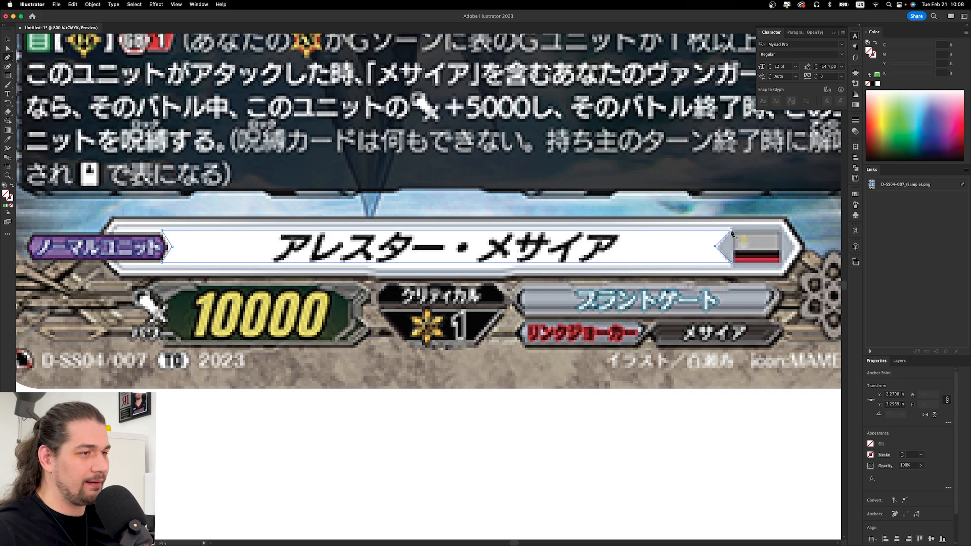
{"action": "left_click", "coordinate": [731, 230]}
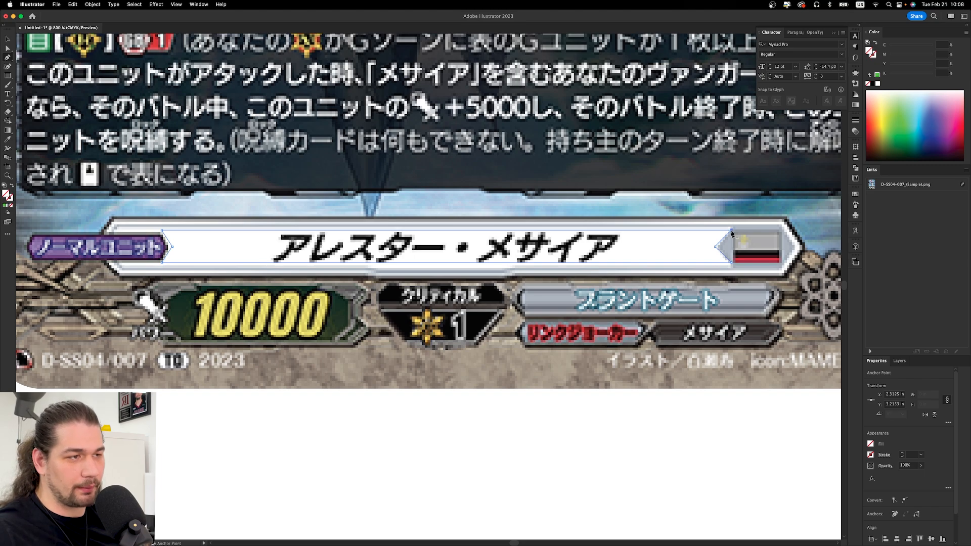
Fill the traced banner shape with white to cover the Japanese name, and inspect how it blends into the card.
{"action": "key", "text": "v"}
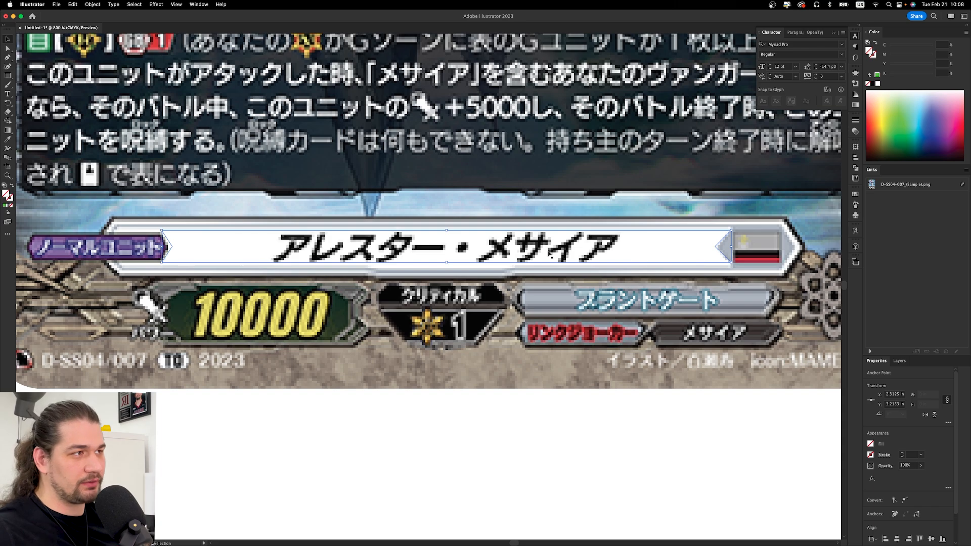
{"action": "left_click", "coordinate": [878, 85]}
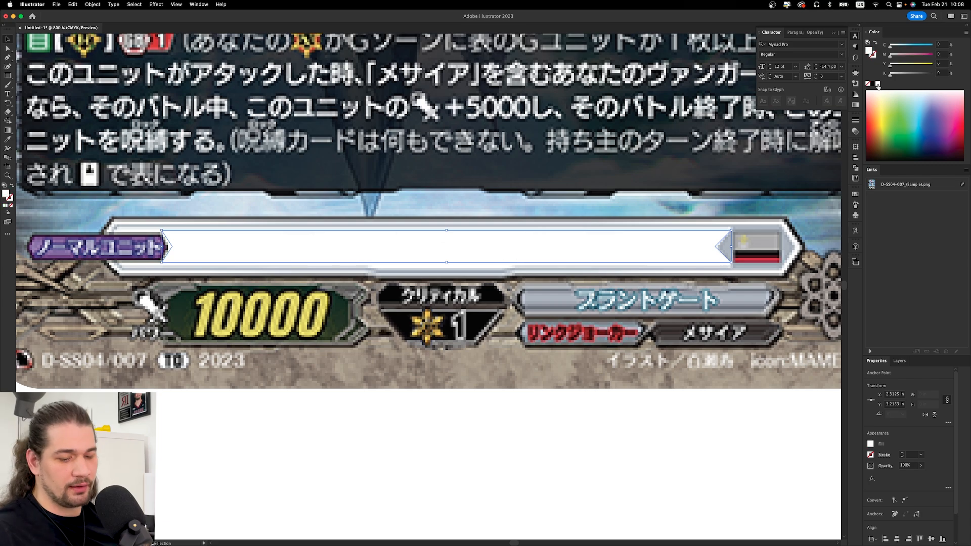
{"action": "left_click", "coordinate": [565, 535]}
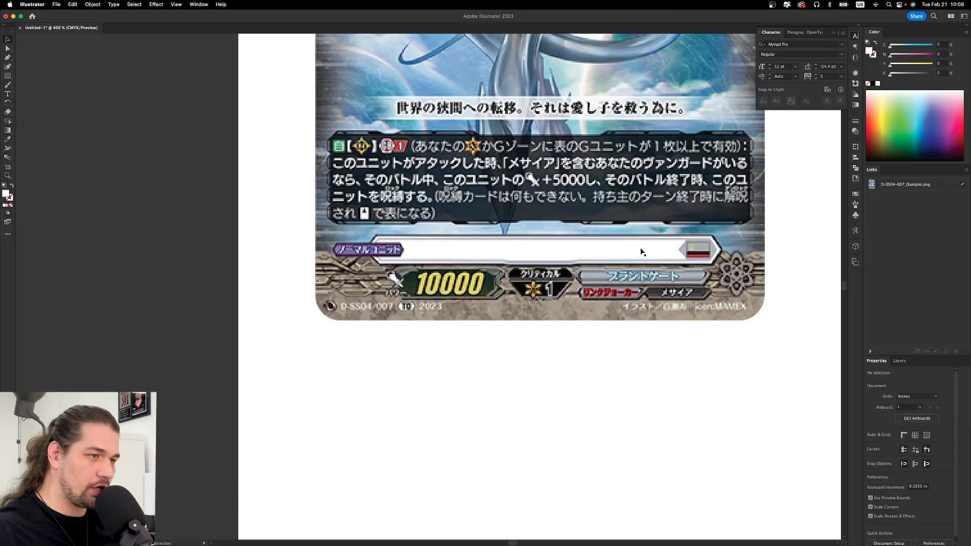
{"action": "key", "text": "super+equal"}
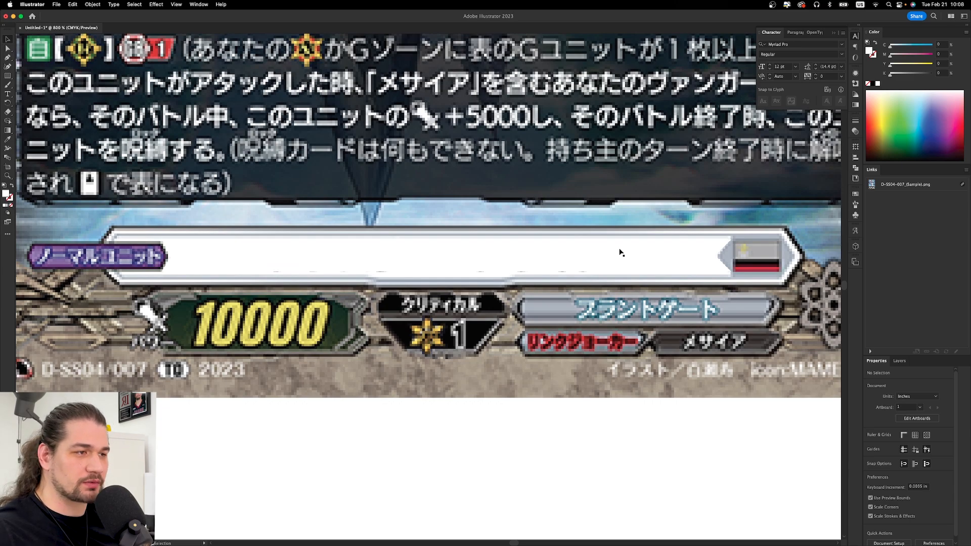
{"action": "left_click_drag", "start_coordinate": [621, 251], "coordinate": [610, 330]}
{"action": "scroll", "coordinate": [609, 330], "scroll_direction": "down", "scroll_amount": 3}
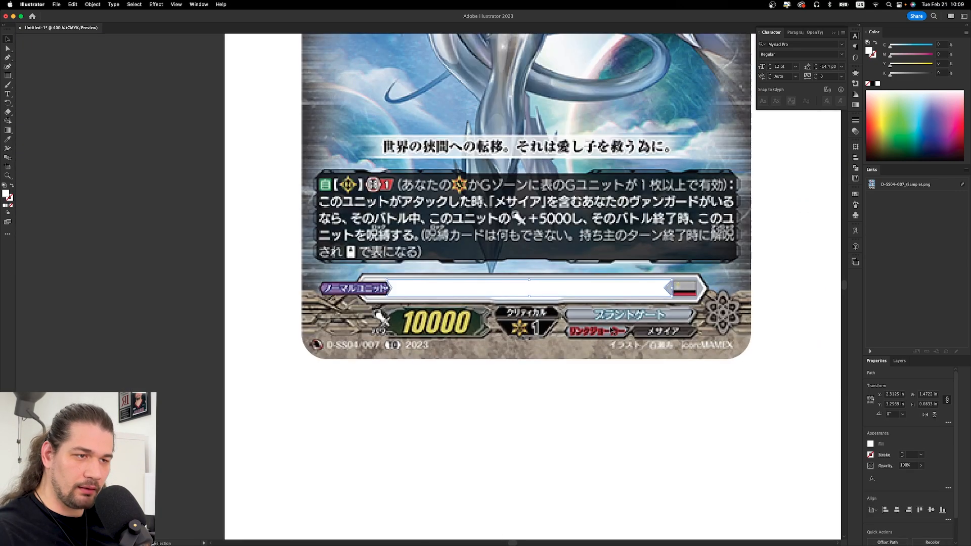
{"action": "scroll", "coordinate": [612, 332], "scroll_direction": "up", "scroll_amount": 3}
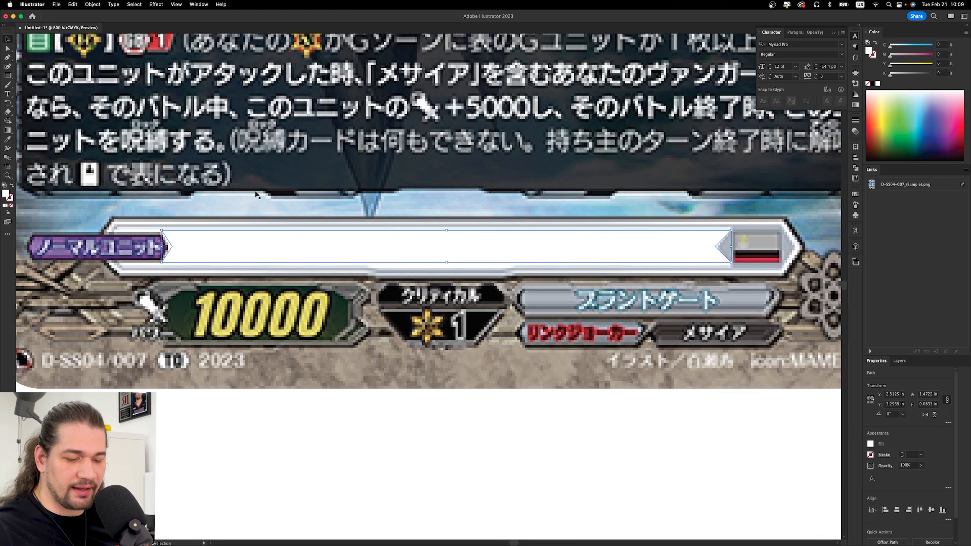
Add a point text reading "Messiah" on the blank artboard just below the card.
{"action": "key", "text": "t"}
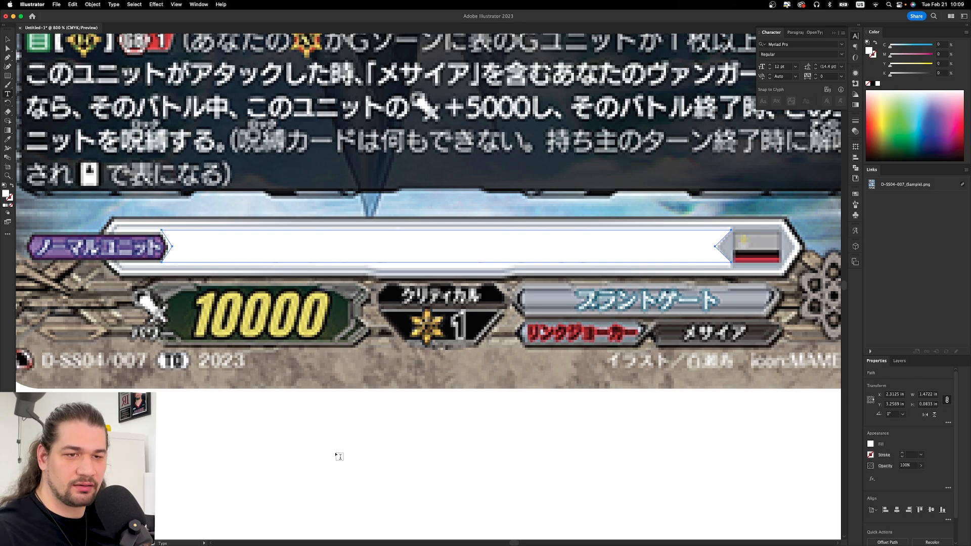
{"action": "left_click", "coordinate": [251, 436]}
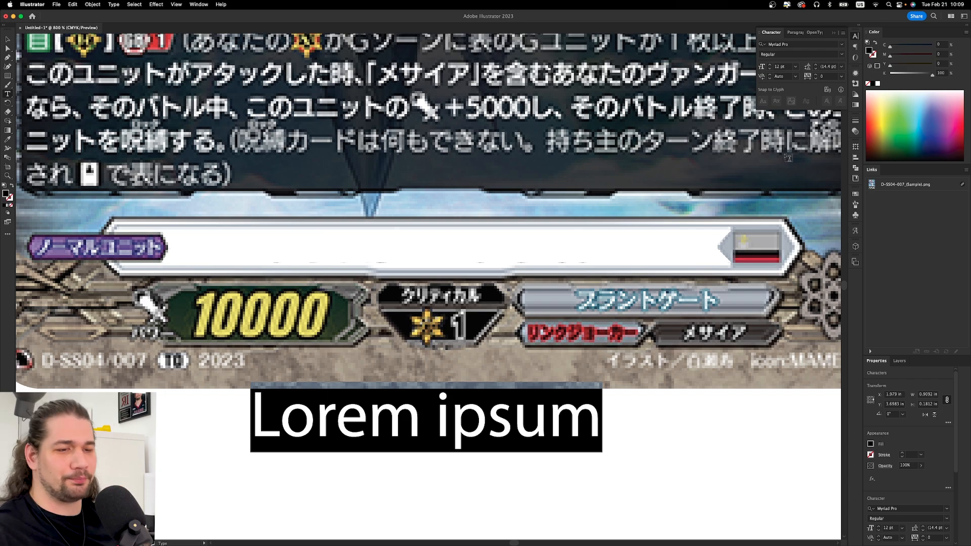
{"action": "type", "text": "Messiah"}
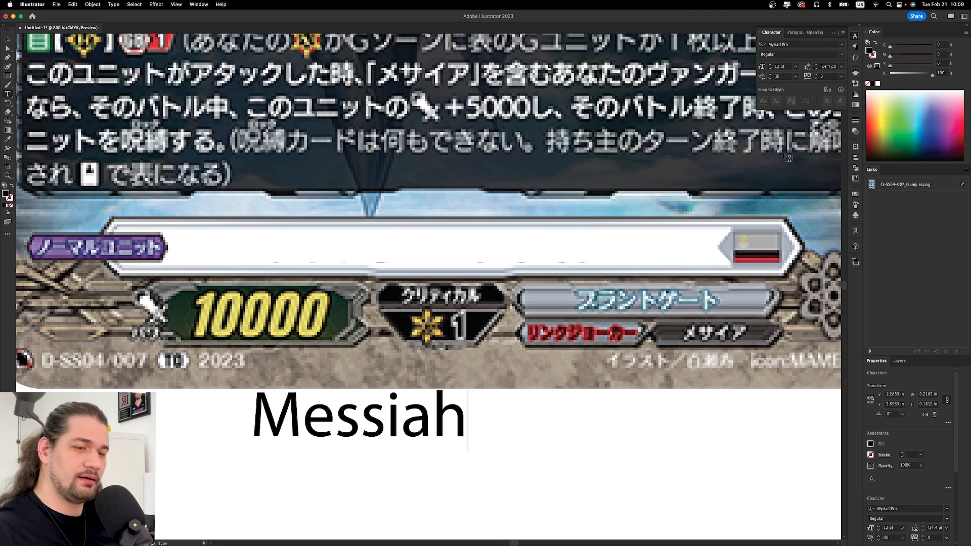
{"action": "key", "text": "Escape"}
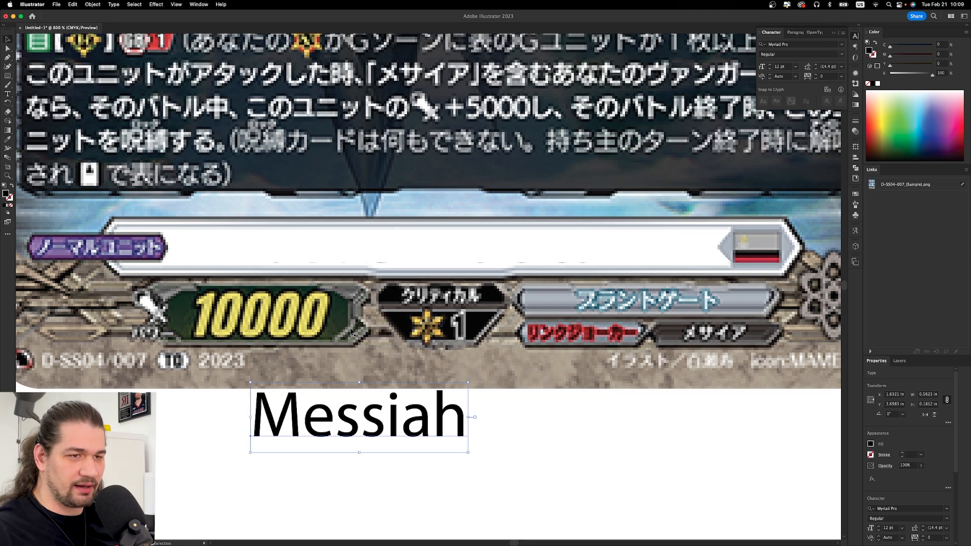
Move the "Messiah" text onto the middle of the name banner and scale it down to about 6.72 pt.
{"action": "left_click_drag", "start_coordinate": [372, 435], "coordinate": [458, 258]}
{"action": "left_click_drag", "start_coordinate": [446, 205], "coordinate": [447, 258]}
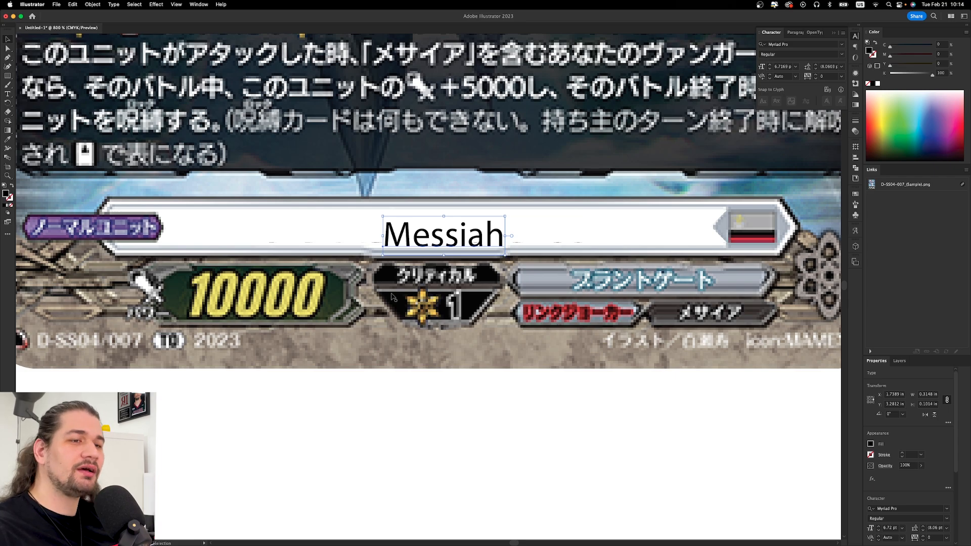
Move the "Messiah" text back below the card and delete the white shape covering the Japanese name.
{"action": "left_click_drag", "start_coordinate": [625, 223], "coordinate": [580, 242]}
{"action": "left_click_drag", "start_coordinate": [470, 243], "coordinate": [444, 475]}
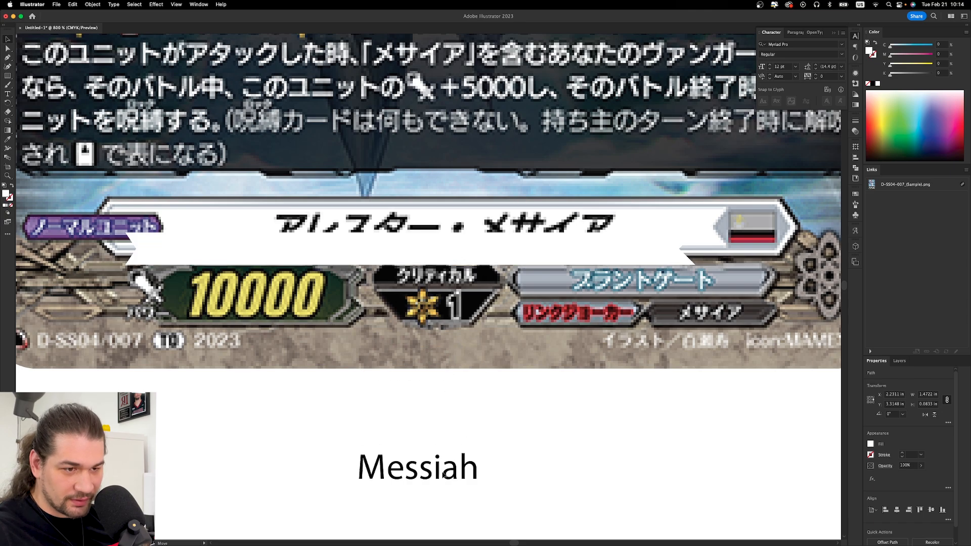
{"action": "left_click", "coordinate": [494, 244]}
{"action": "key", "text": "Delete"}
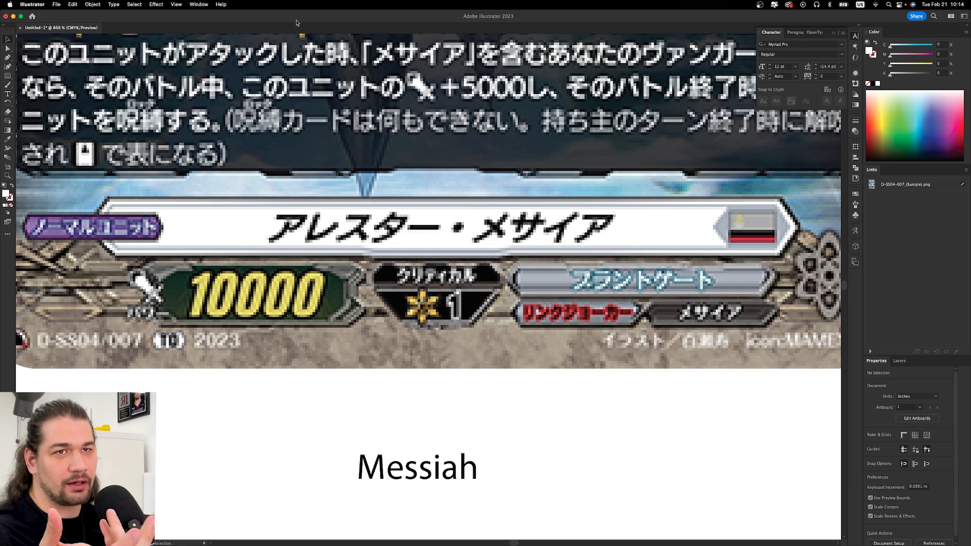
{"action": "left_click", "coordinate": [176, 5]}
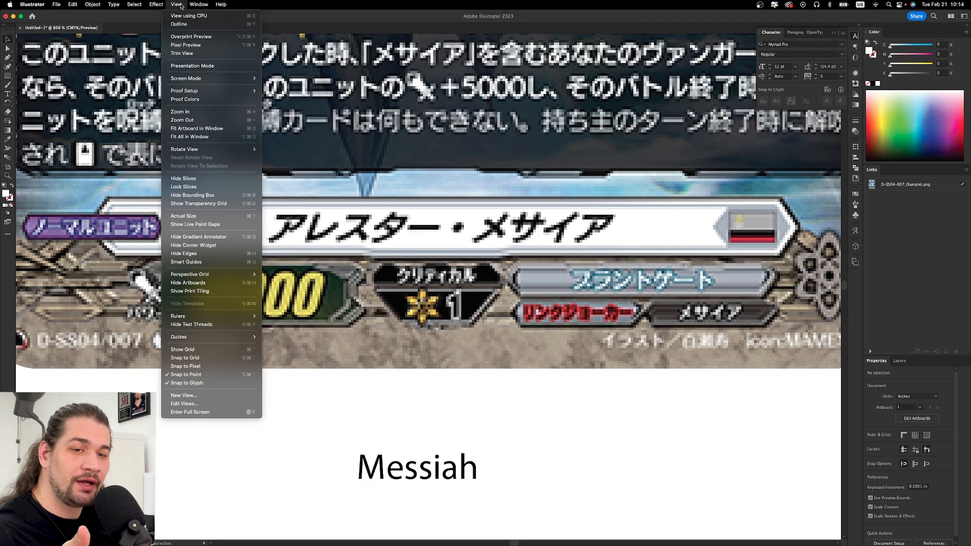
{"action": "left_click", "coordinate": [199, 366]}
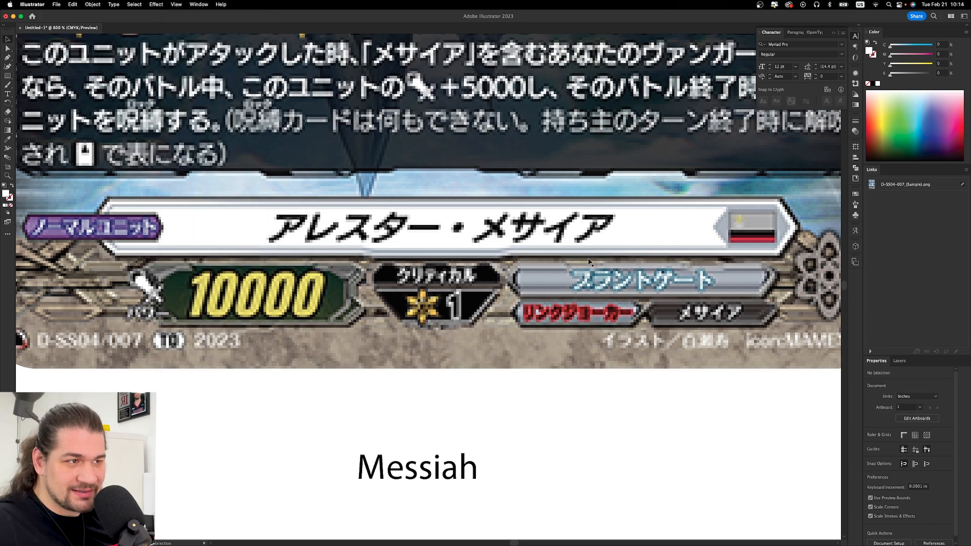
Start a Pen path at the name banner's upper corner beside the flag and run its top edge to the purple label.
{"action": "scroll", "coordinate": [733, 198], "scroll_direction": "up", "scroll_amount": 4}
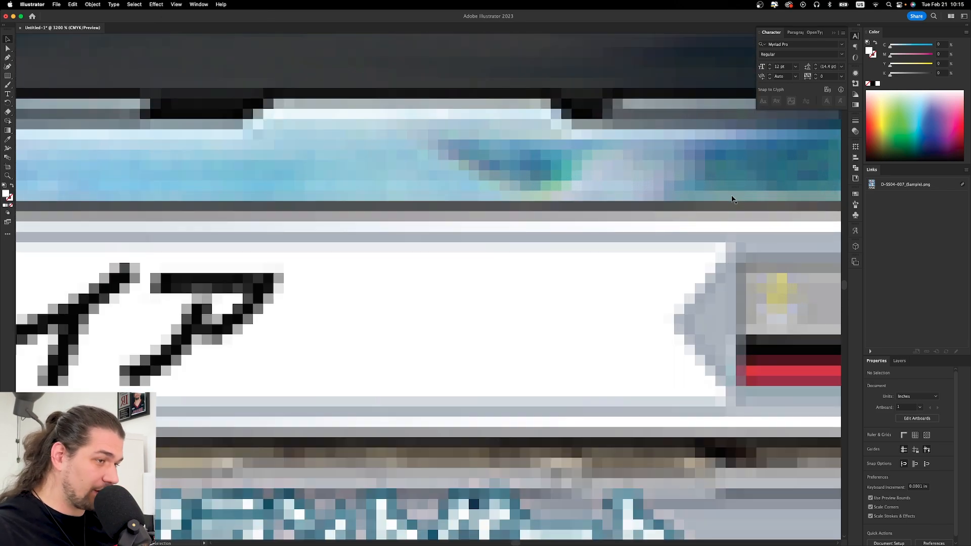
{"action": "key", "text": "p"}
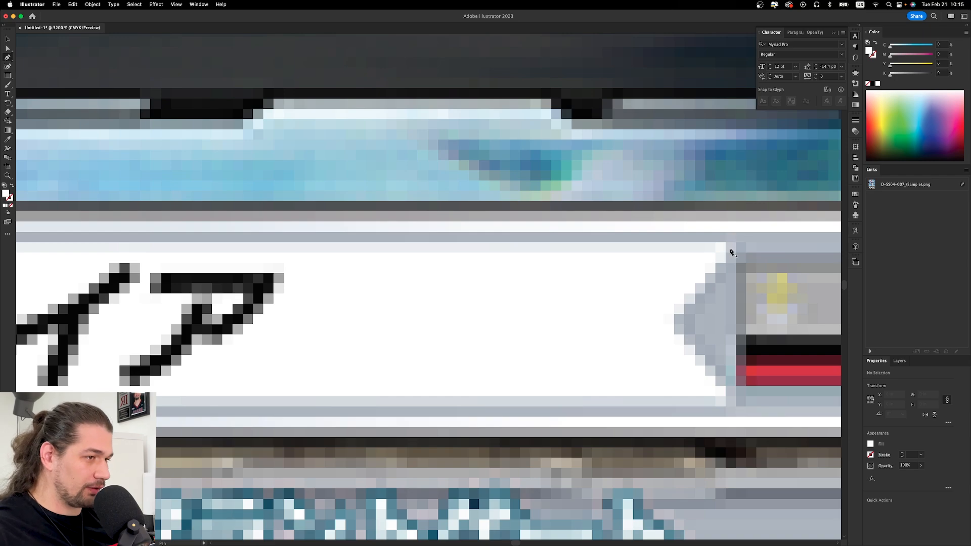
{"action": "left_click", "coordinate": [732, 248]}
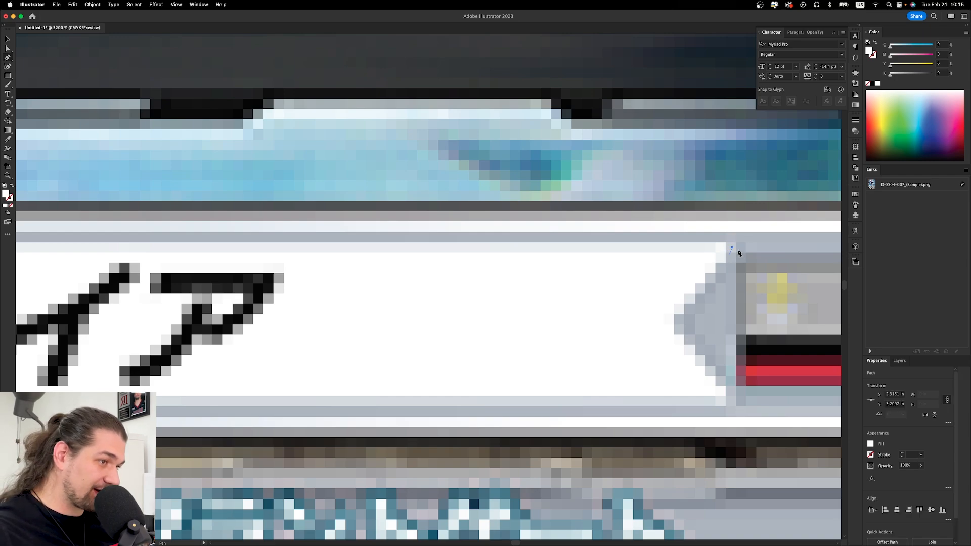
{"action": "scroll", "coordinate": [677, 261], "scroll_direction": "down", "scroll_amount": 1}
{"action": "scroll", "coordinate": [679, 262], "scroll_direction": "left", "scroll_amount": 3}
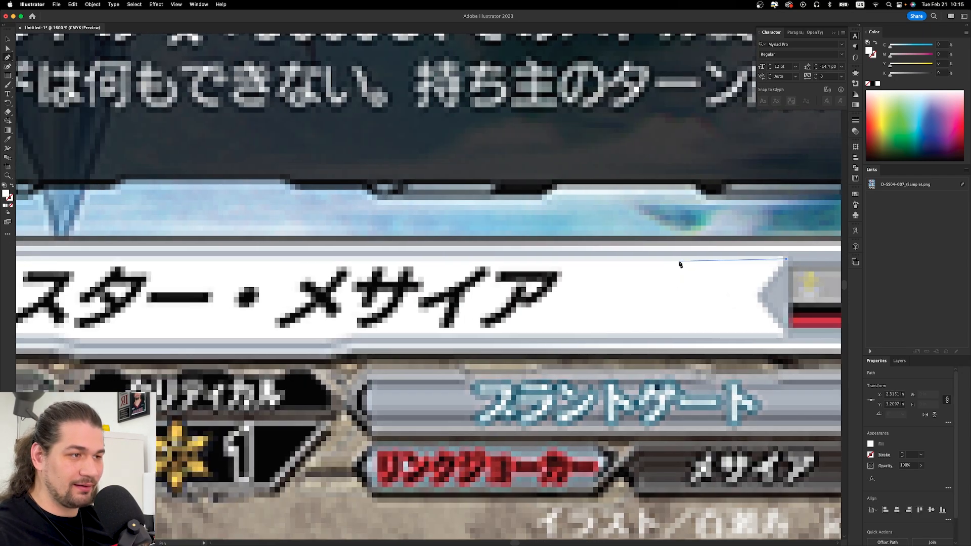
{"action": "scroll", "coordinate": [213, 248], "scroll_direction": "down", "scroll_amount": 2}
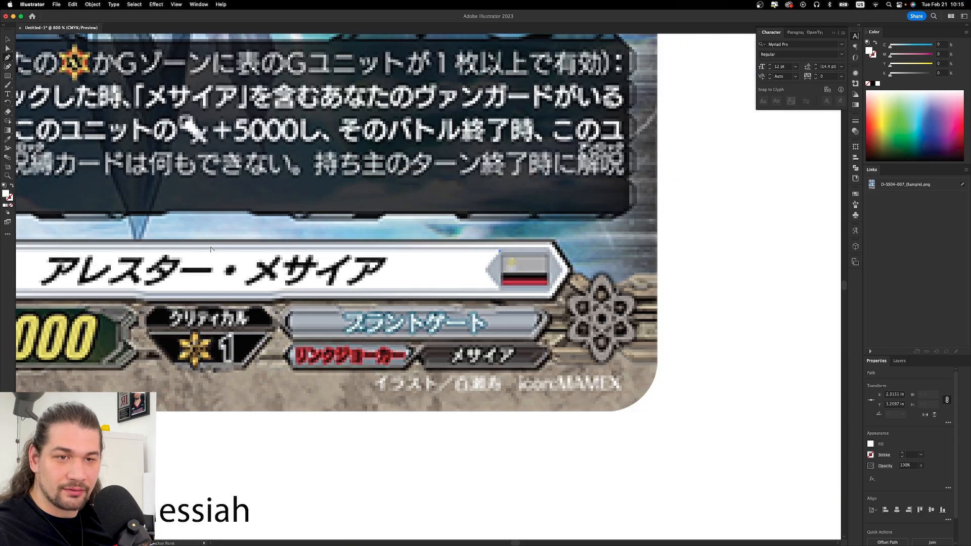
{"action": "scroll", "coordinate": [133, 228], "scroll_direction": "left", "scroll_amount": 7}
{"action": "scroll", "coordinate": [134, 228], "scroll_direction": "up", "scroll_amount": 2}
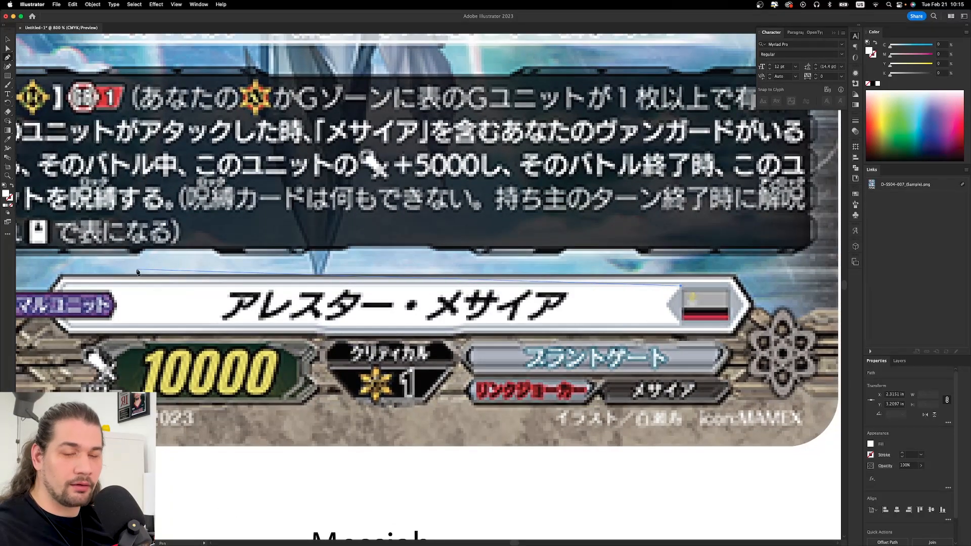
{"action": "key", "text": "space"}
{"action": "left_click_drag", "start_coordinate": [291, 165], "coordinate": [389, 221]}
{"action": "left_click_drag", "start_coordinate": [307, 319], "coordinate": [324, 263]}
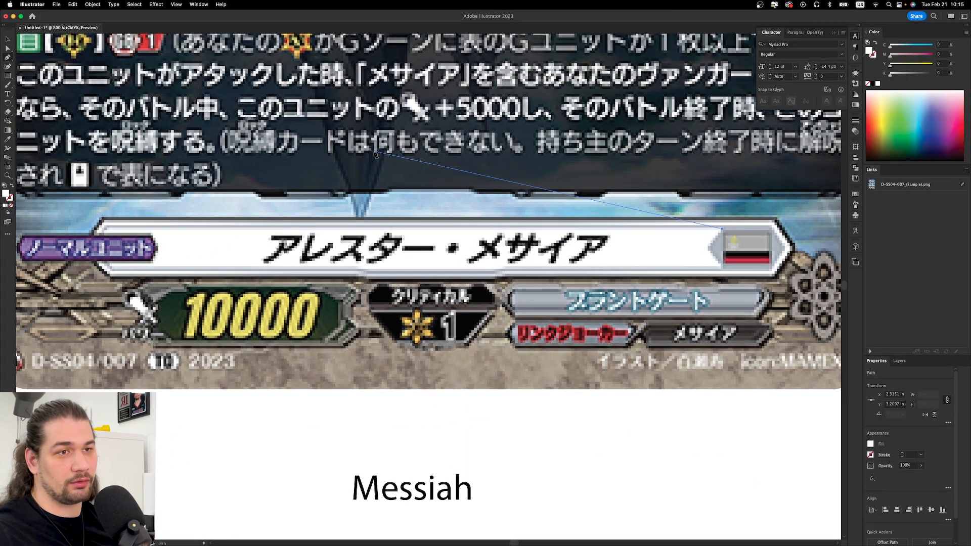
{"action": "key", "text": "space"}
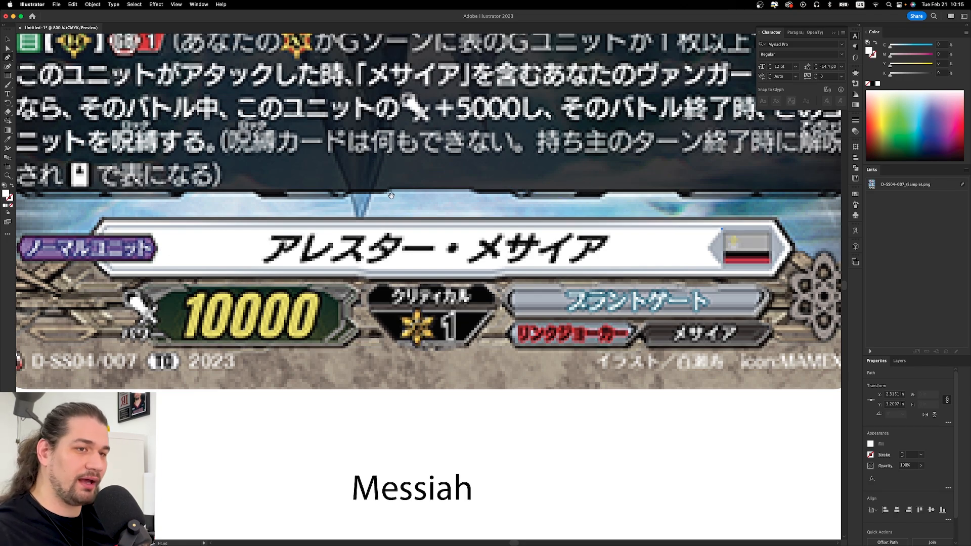
{"action": "left_click_drag", "start_coordinate": [388, 195], "coordinate": [368, 168]}
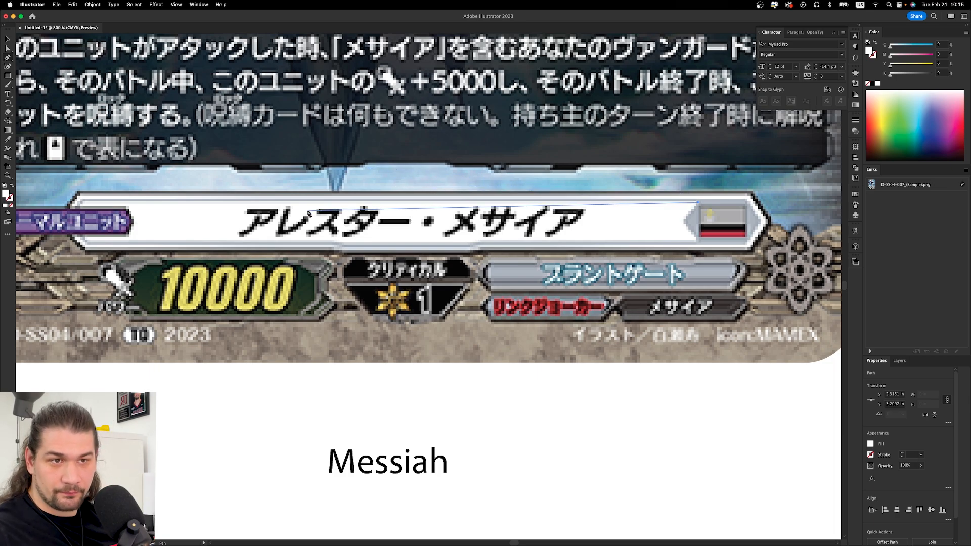
{"action": "left_click", "coordinate": [122, 203]}
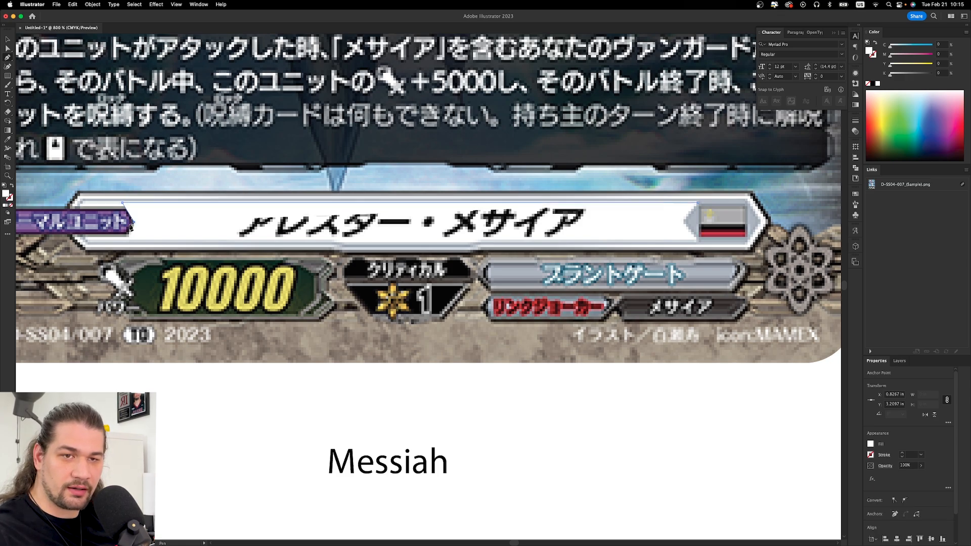
Continue the path around the purple label's tip and along the banner's lower edge, without fill, and close it around the flag's pointed edge.
{"action": "left_click", "coordinate": [133, 222]}
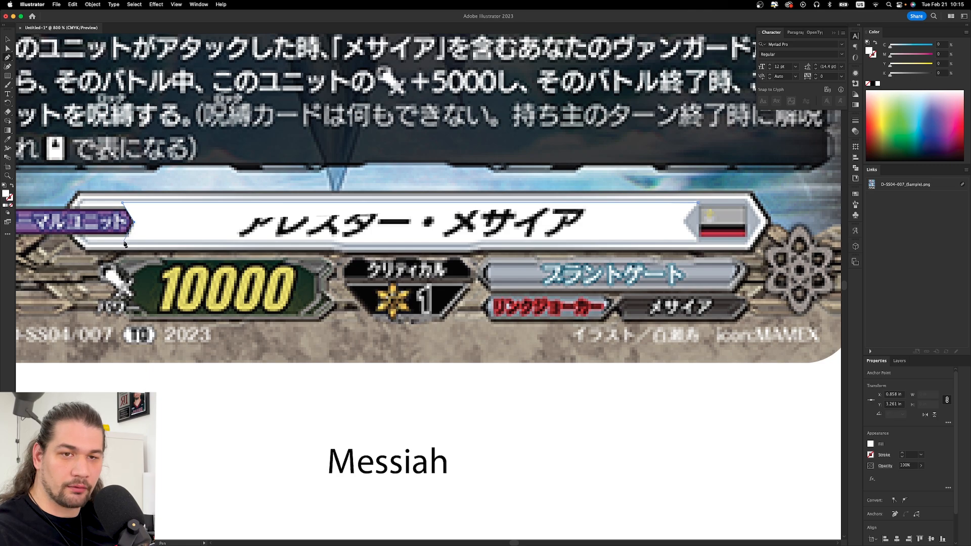
{"action": "left_click", "coordinate": [124, 241]}
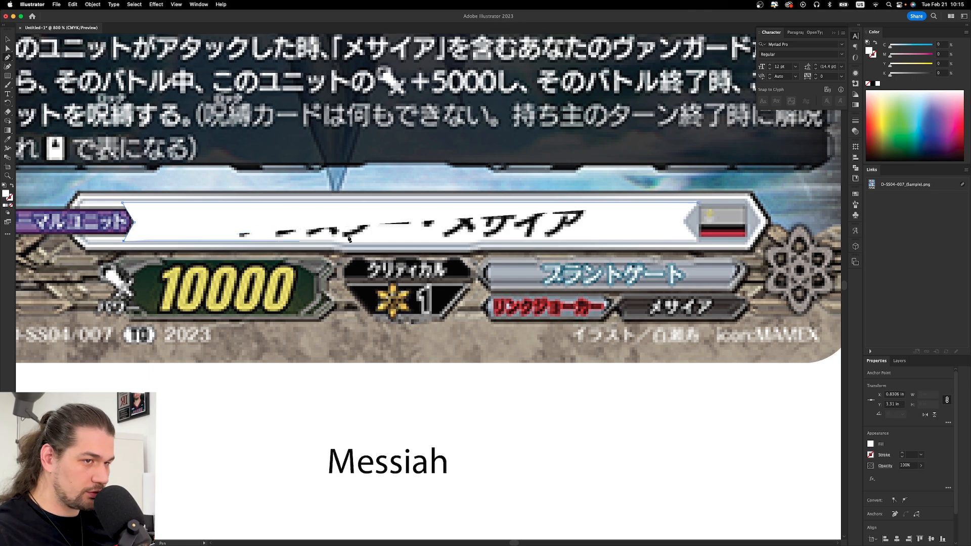
{"action": "left_click", "coordinate": [698, 241]}
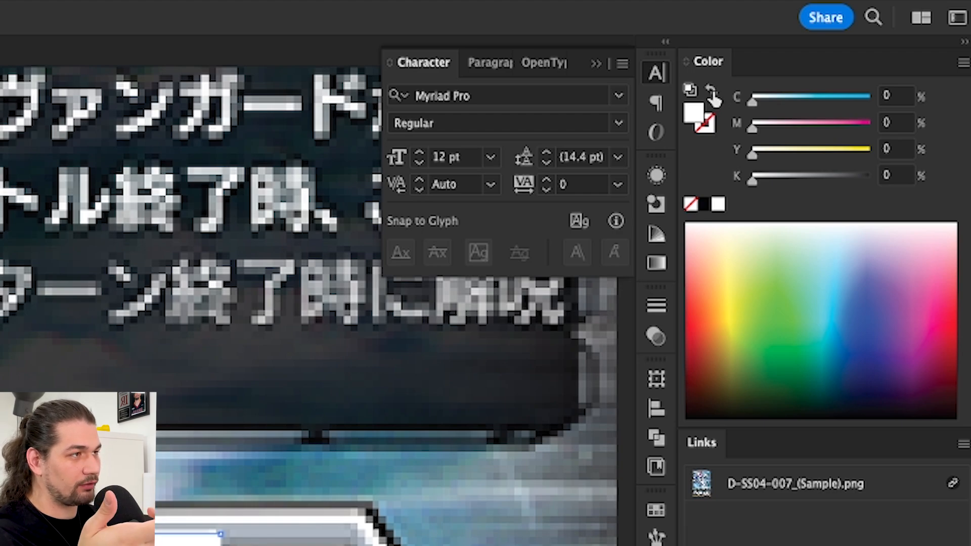
{"action": "left_click", "coordinate": [712, 93]}
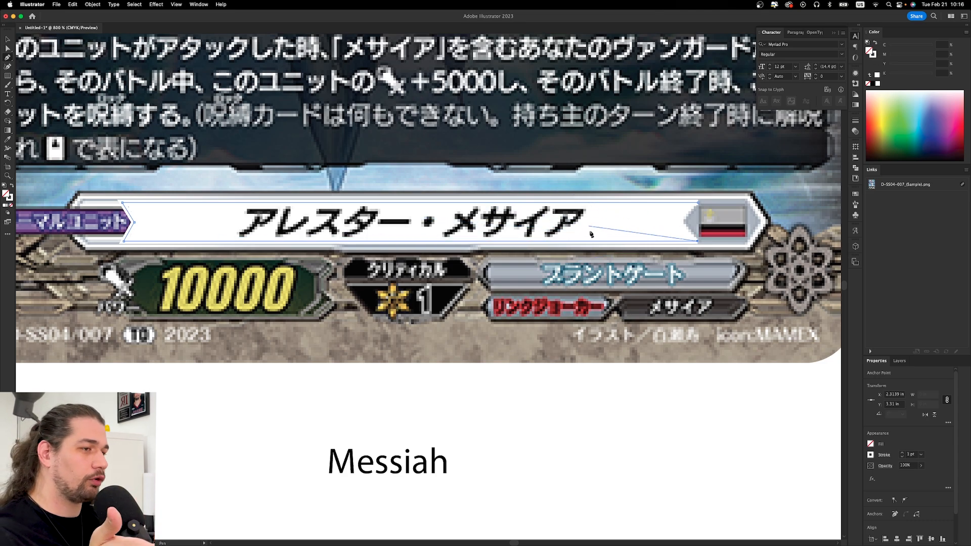
{"action": "left_click", "coordinate": [684, 220]}
{"action": "left_click", "coordinate": [698, 203]}
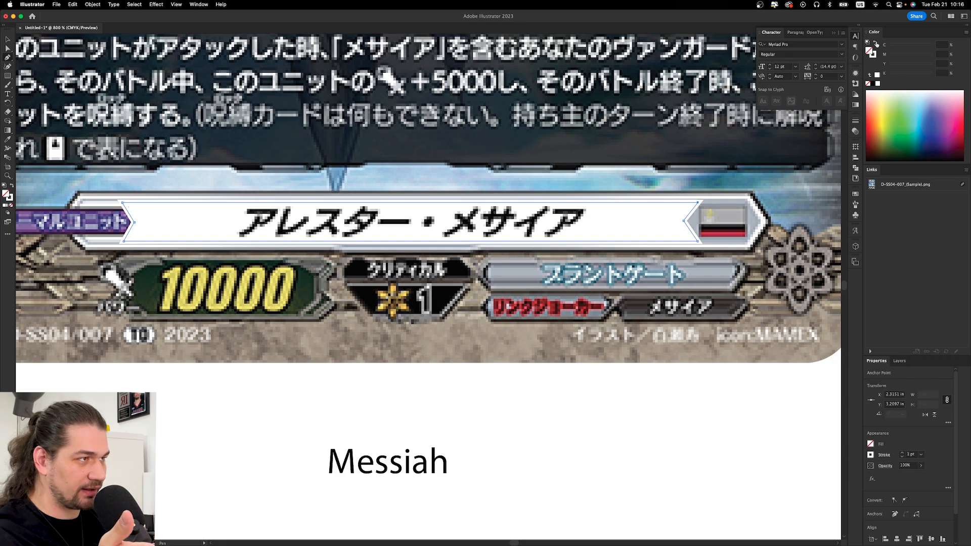
Fill the closed banner shape with white and shrink it slightly to about 1.478 in wide.
{"action": "left_click", "coordinate": [875, 44]}
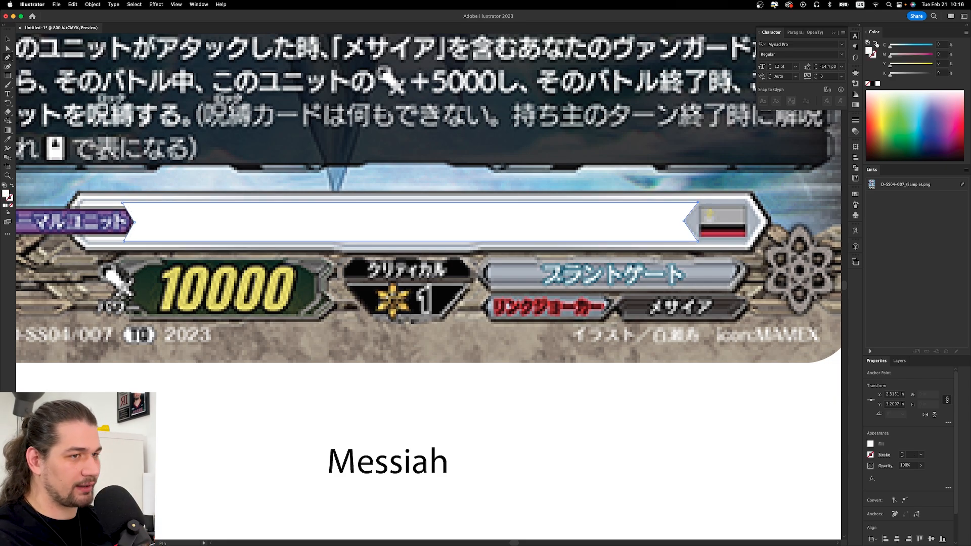
{"action": "key", "text": "v"}
{"action": "left_click", "coordinate": [632, 423]}
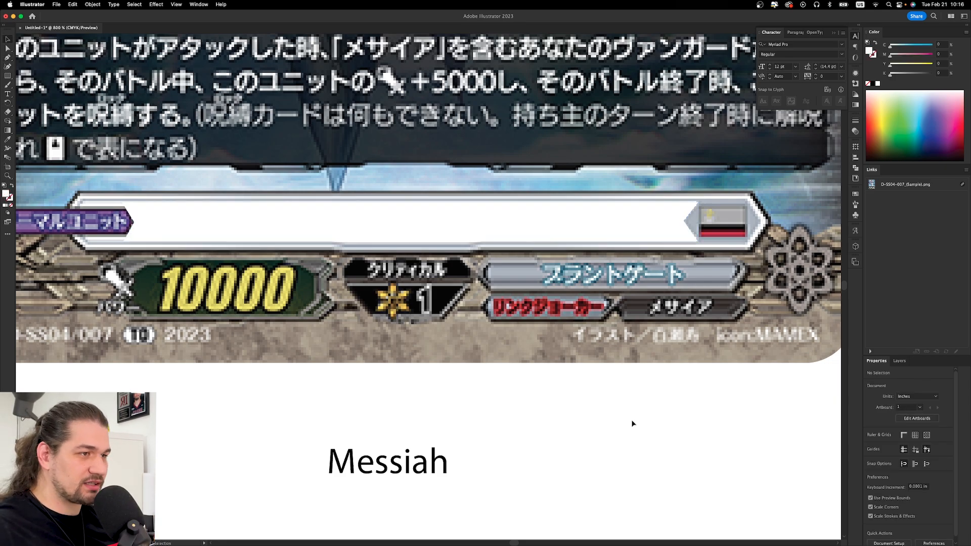
{"action": "left_click", "coordinate": [639, 217]}
{"action": "left_click_drag", "start_coordinate": [700, 202], "coordinate": [697, 203]}
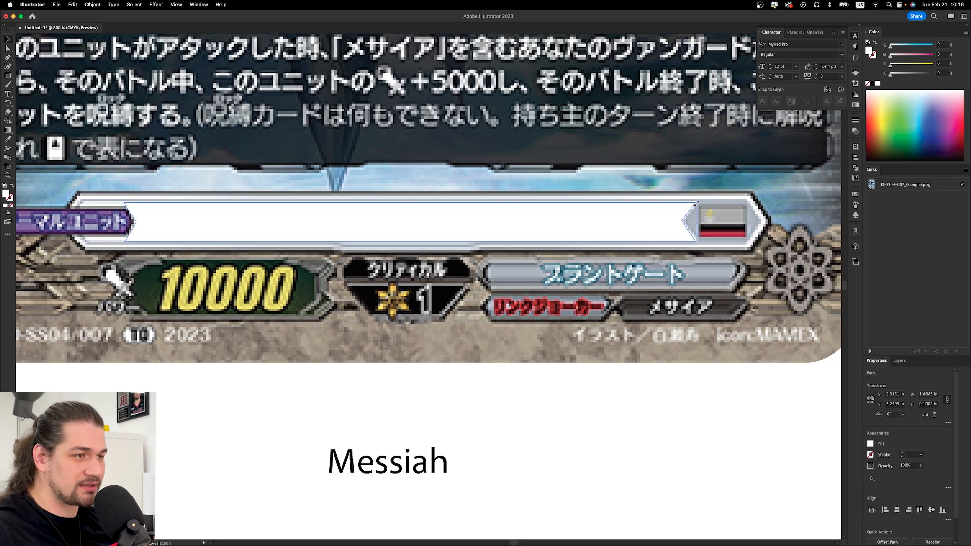
{"action": "left_click", "coordinate": [672, 399]}
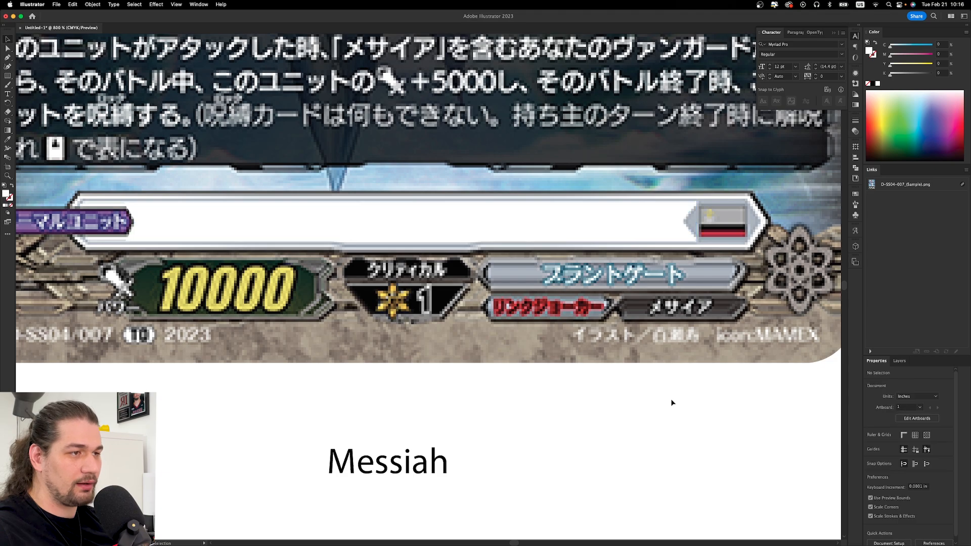
Try to move the "Messiah" text onto the white banner shape, and undo the moves.
{"action": "scroll", "coordinate": [416, 219], "scroll_direction": "down", "scroll_amount": 3}
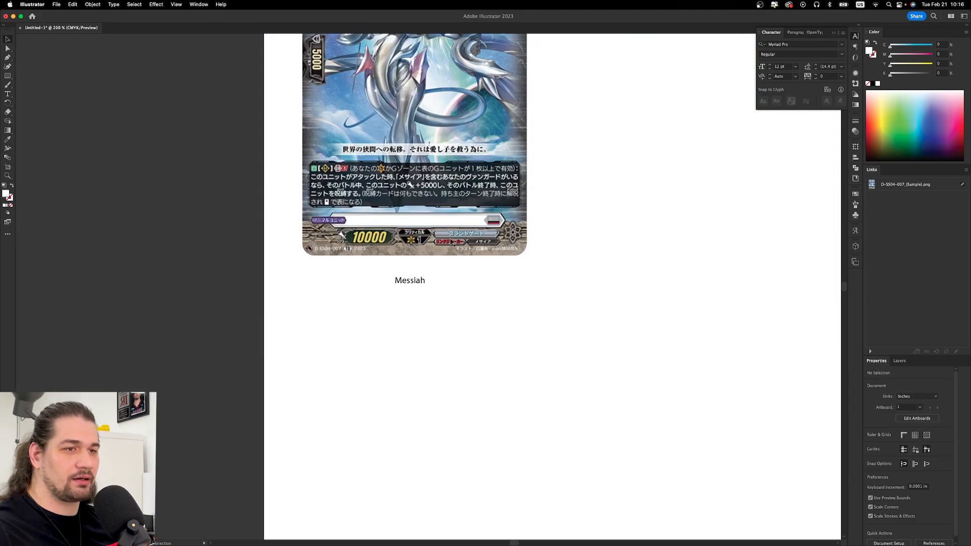
{"action": "scroll", "coordinate": [451, 243], "scroll_direction": "up", "scroll_amount": 5}
{"action": "scroll", "coordinate": [451, 242], "scroll_direction": "down", "scroll_amount": 3}
{"action": "scroll", "coordinate": [408, 334], "scroll_direction": "up", "scroll_amount": 3}
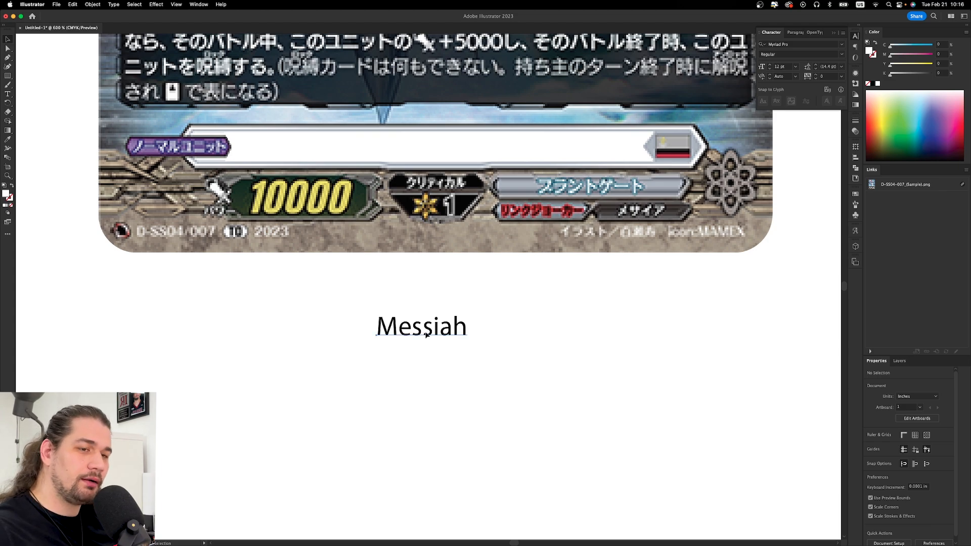
{"action": "left_click_drag", "start_coordinate": [425, 334], "coordinate": [440, 152]}
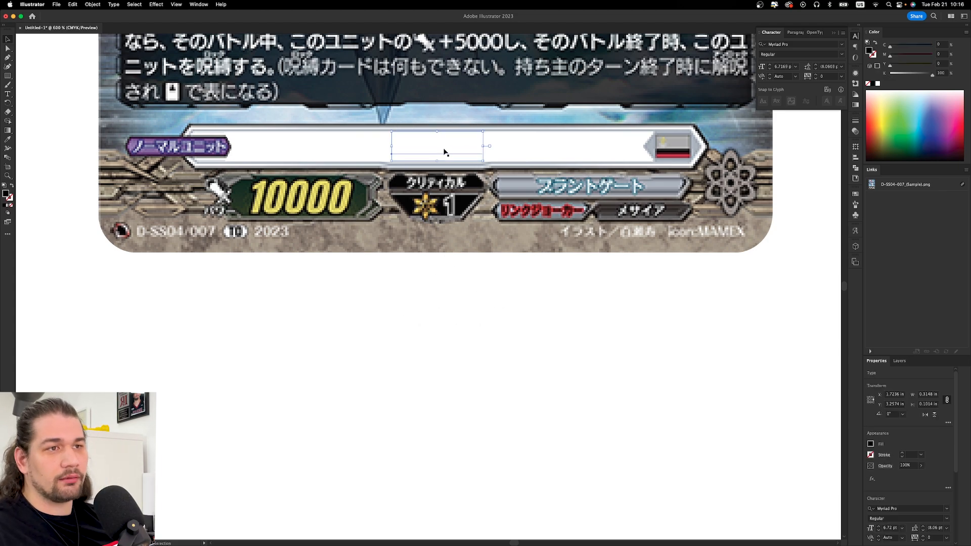
{"action": "key", "text": "super+z"}
{"action": "key", "text": "super+z"}
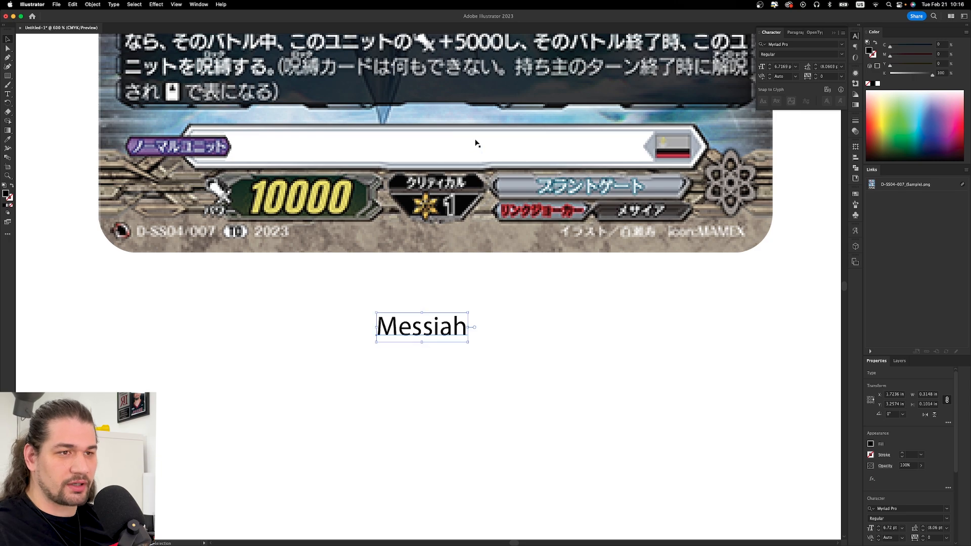
{"action": "left_click_drag", "start_coordinate": [423, 313], "coordinate": [453, 252]}
{"action": "key", "text": "super+z"}
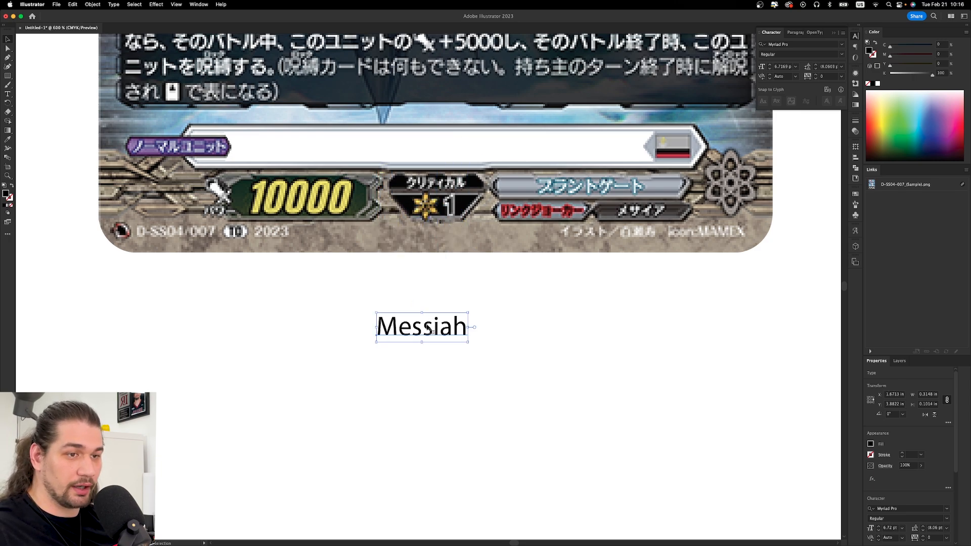
Move the "Messiah" text up to the banner, bring it to the front, and place it near the middle of the white shape.
{"action": "left_click_drag", "start_coordinate": [427, 327], "coordinate": [474, 159]}
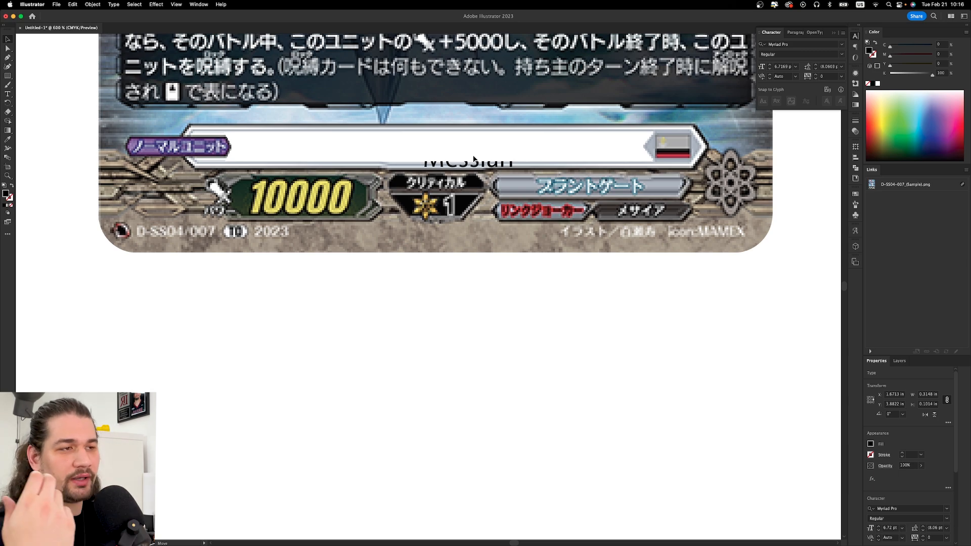
{"action": "left_click_drag", "start_coordinate": [474, 158], "coordinate": [473, 159]}
{"action": "right_click", "coordinate": [485, 170]}
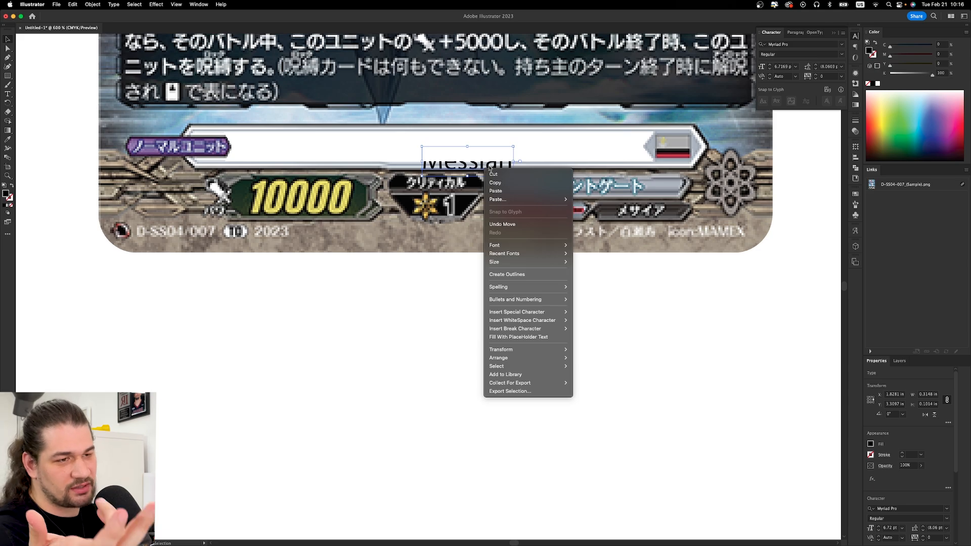
{"action": "mouse_move", "coordinate": [521, 362]}
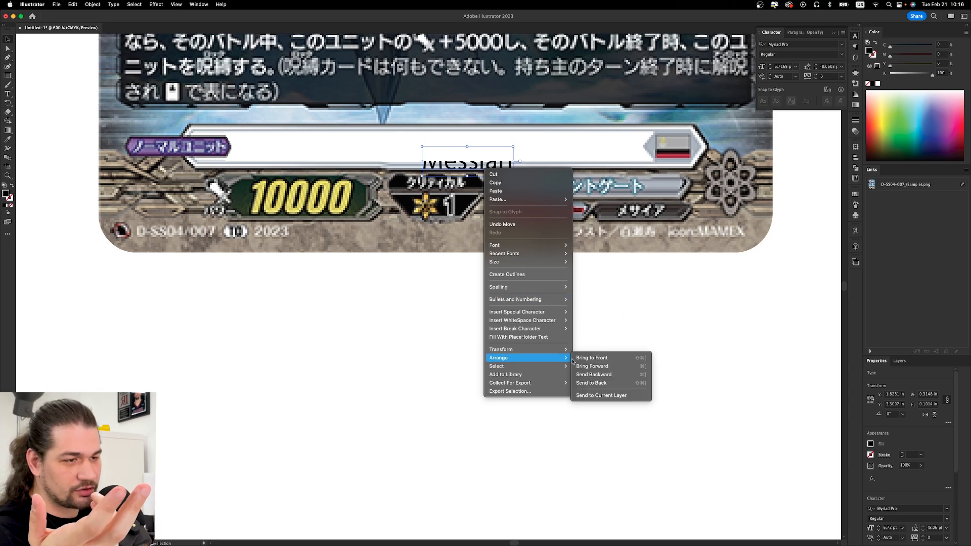
{"action": "left_click", "coordinate": [610, 359]}
{"action": "left_click_drag", "start_coordinate": [470, 163], "coordinate": [430, 149]}
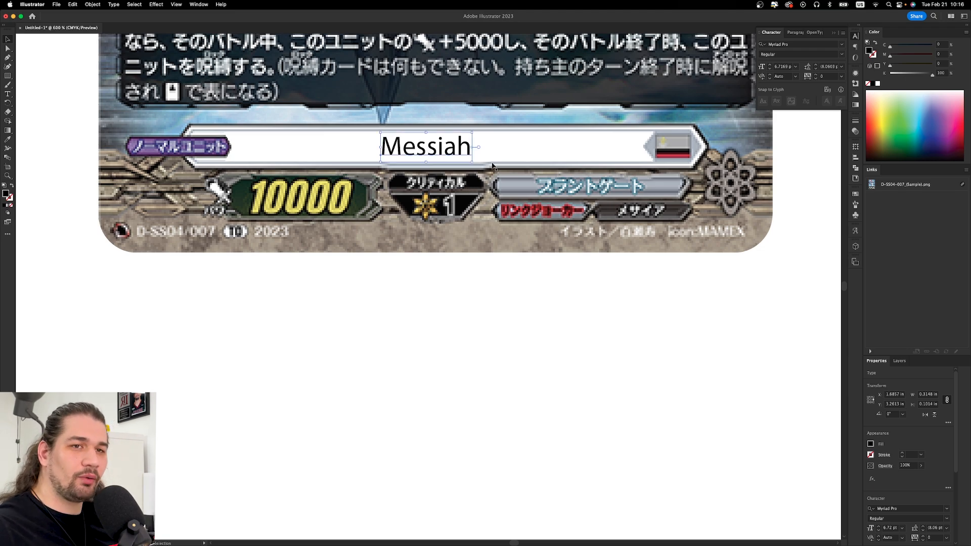
Select the white banner shape together with the "Messiah" text and align both to their horizontal centers.
{"action": "left_click", "coordinate": [585, 151]}
{"action": "left_click_drag", "start_coordinate": [546, 152], "coordinate": [550, 67]}
{"action": "key", "text": "super+z"}
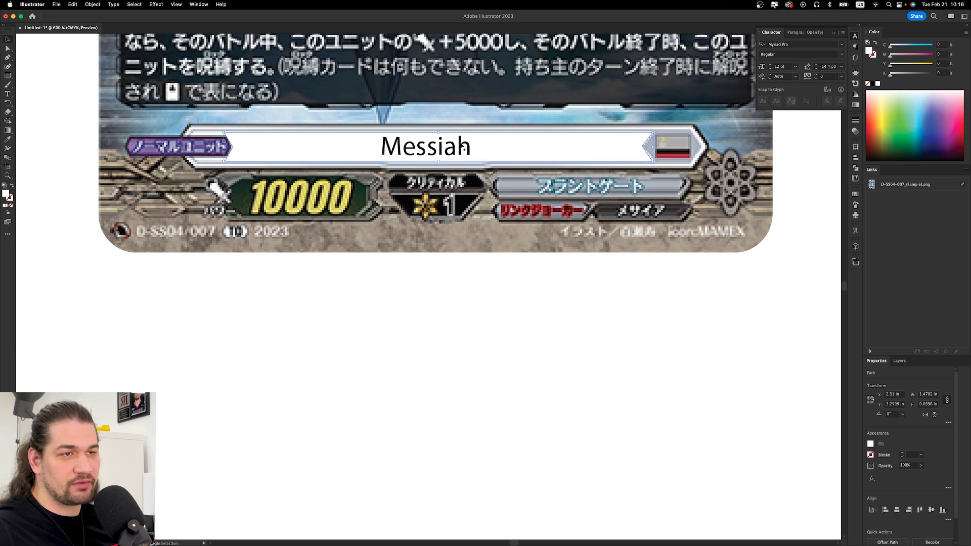
{"action": "left_click", "coordinate": [461, 147], "text": "shift"}
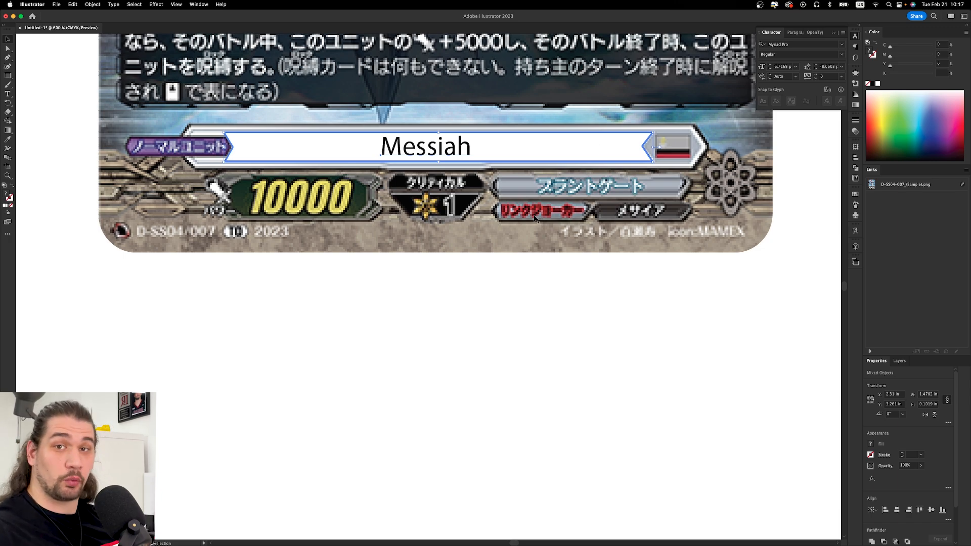
{"action": "left_click", "coordinate": [896, 509]}
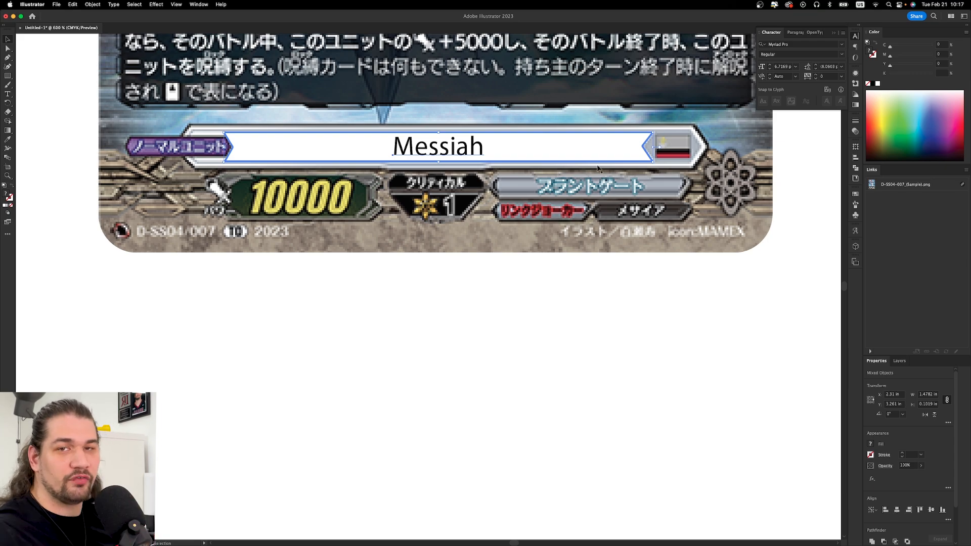
{"action": "left_click", "coordinate": [493, 292]}
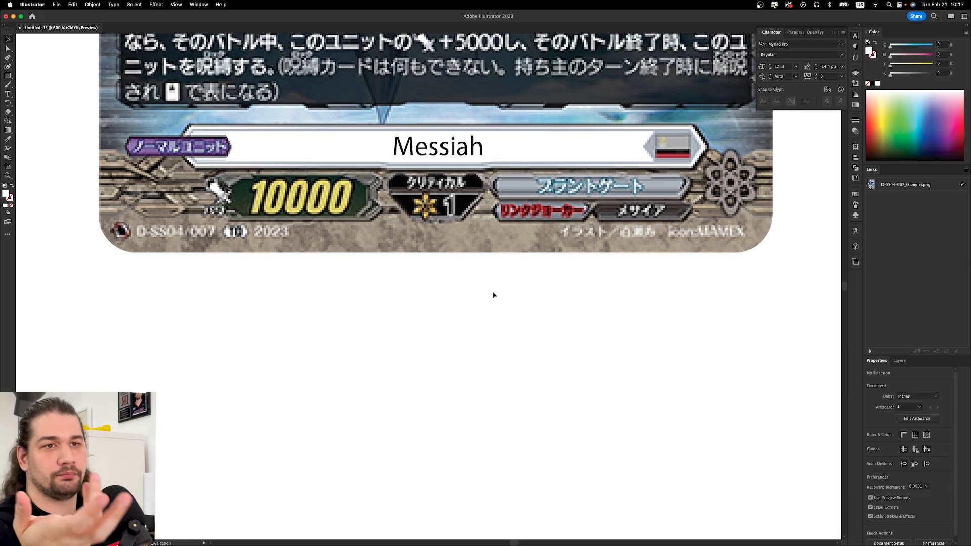
{"action": "scroll", "coordinate": [490, 230], "scroll_direction": "down", "scroll_amount": 2}
{"action": "scroll", "coordinate": [489, 230], "scroll_direction": "up", "scroll_amount": 2}
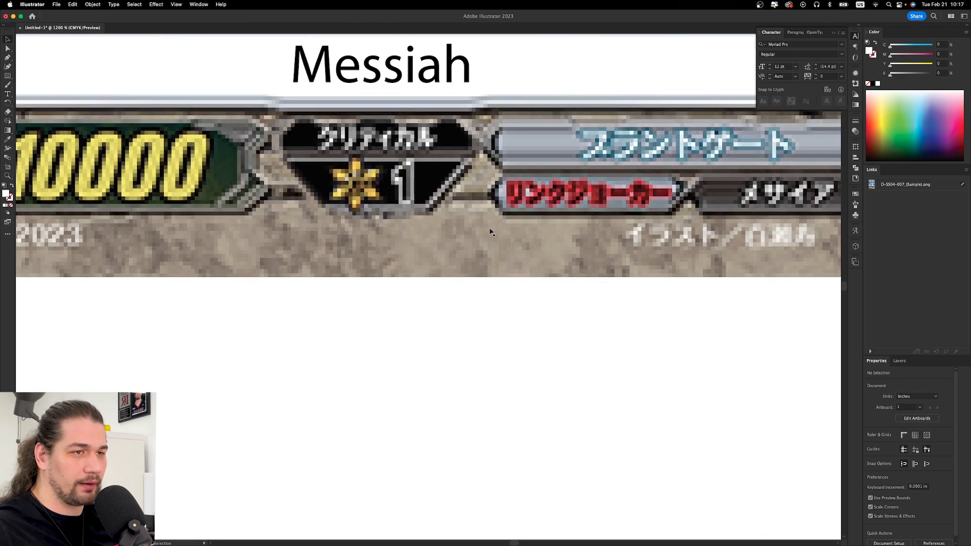
Try Fugaz One on the "Messiah" text and set its font to Legacy.
{"action": "left_click", "coordinate": [460, 149]}
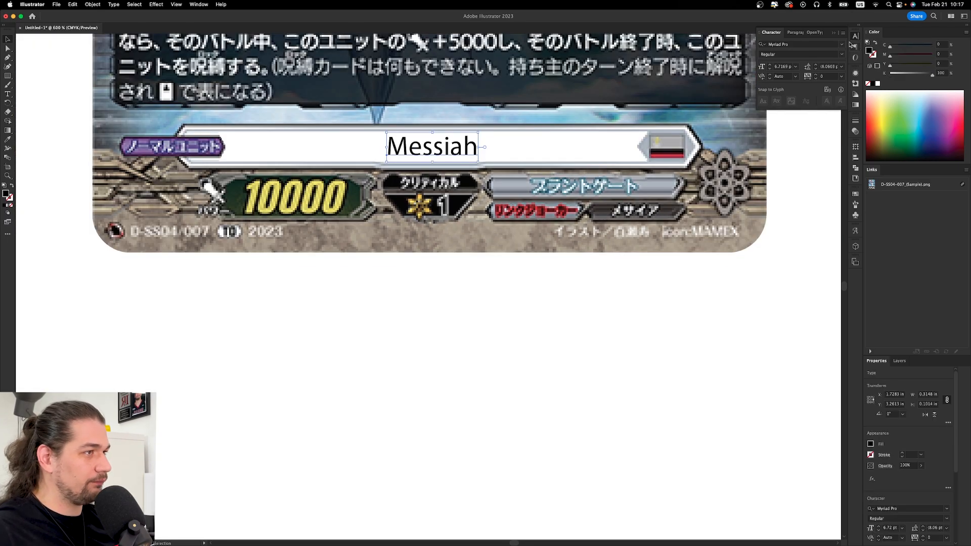
{"action": "left_click", "coordinate": [842, 44]}
{"action": "left_click", "coordinate": [824, 93]}
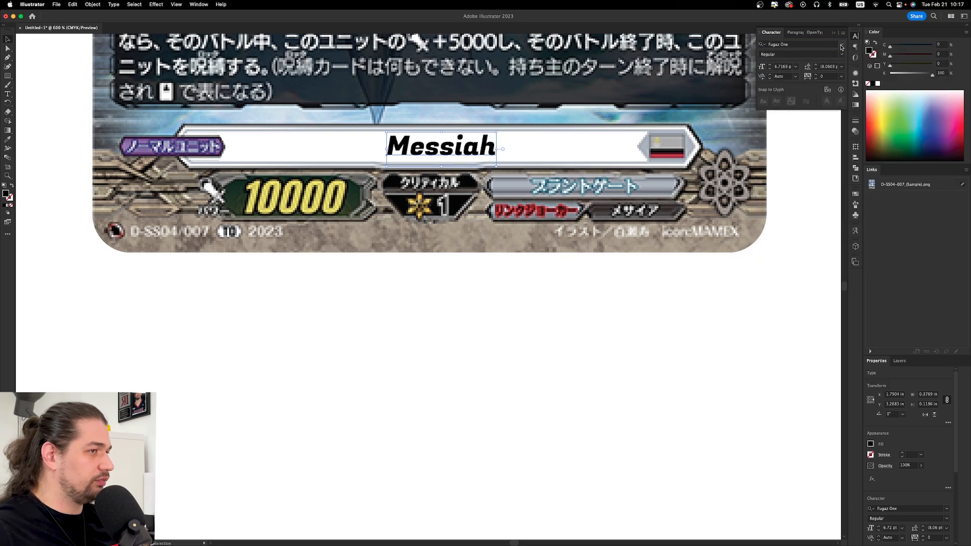
{"action": "left_click", "coordinate": [842, 44]}
{"action": "left_click", "coordinate": [826, 128]}
{"action": "left_click", "coordinate": [506, 256]}
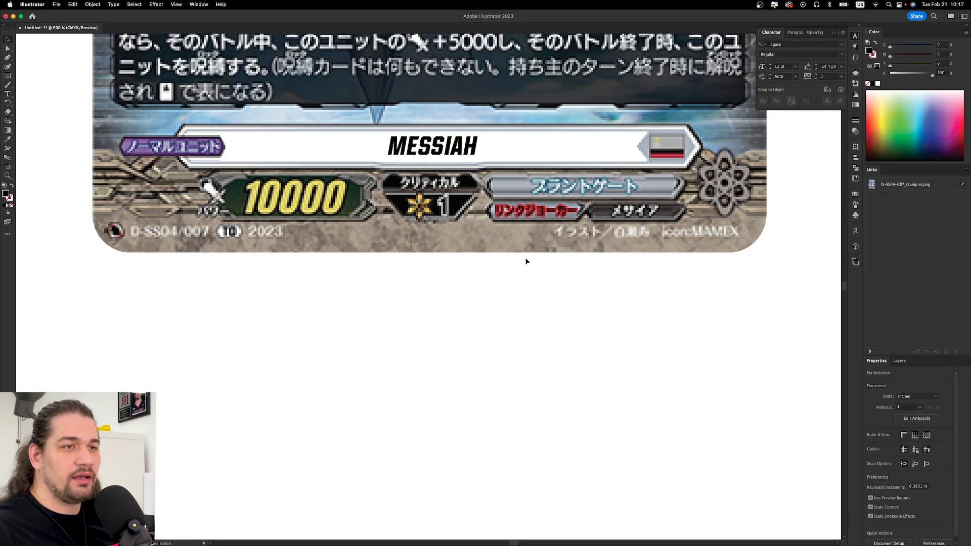
{"action": "left_click", "coordinate": [460, 150]}
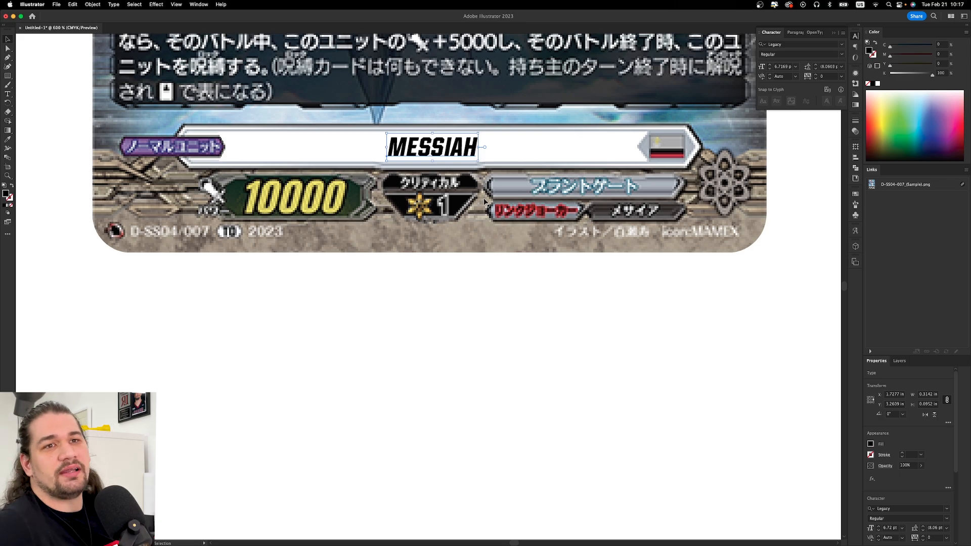
{"action": "left_click", "coordinate": [544, 357]}
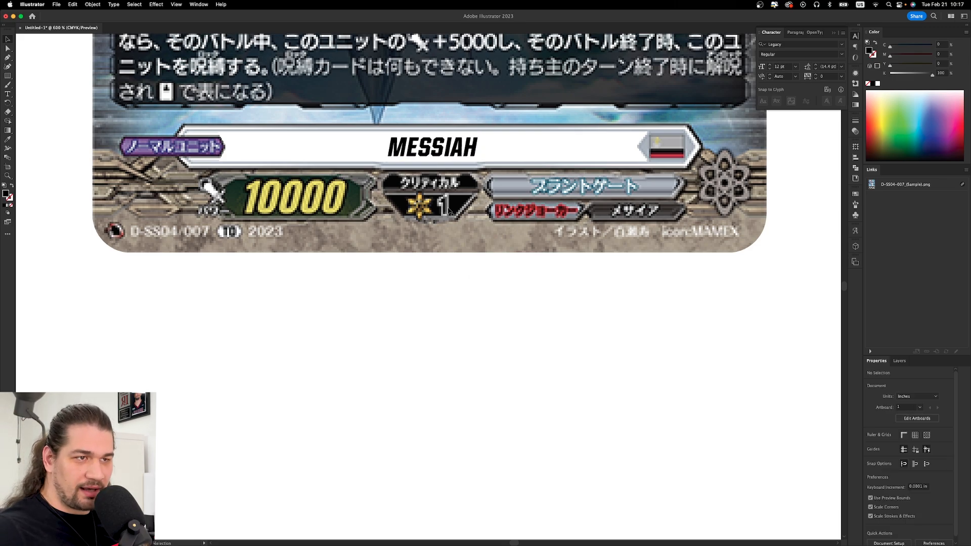
Draw a rectangle about 2.2 × 0.49 in covering the card's Japanese ability text box.
{"action": "scroll", "coordinate": [448, 211], "scroll_direction": "up", "scroll_amount": 5}
{"action": "scroll", "coordinate": [448, 211], "scroll_direction": "up", "scroll_amount": 2}
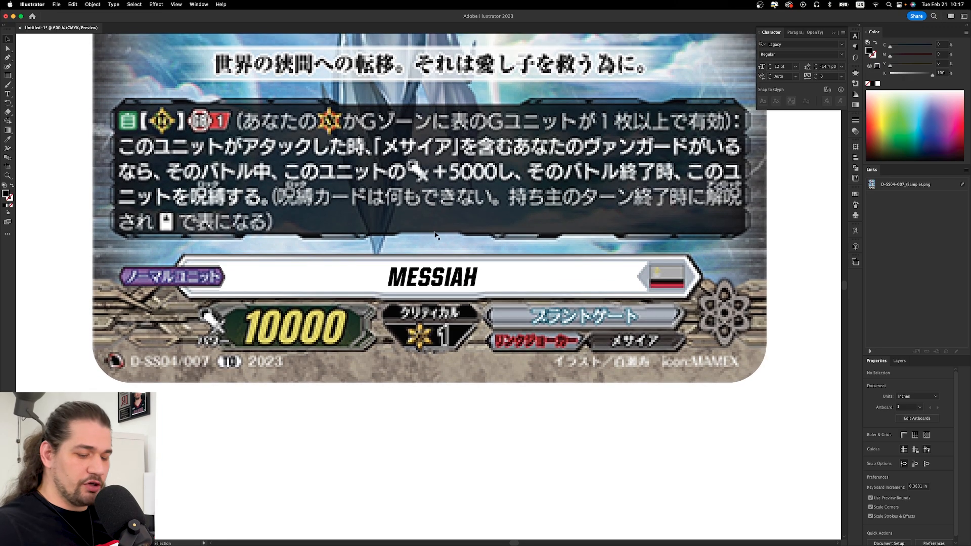
{"action": "key", "text": "m"}
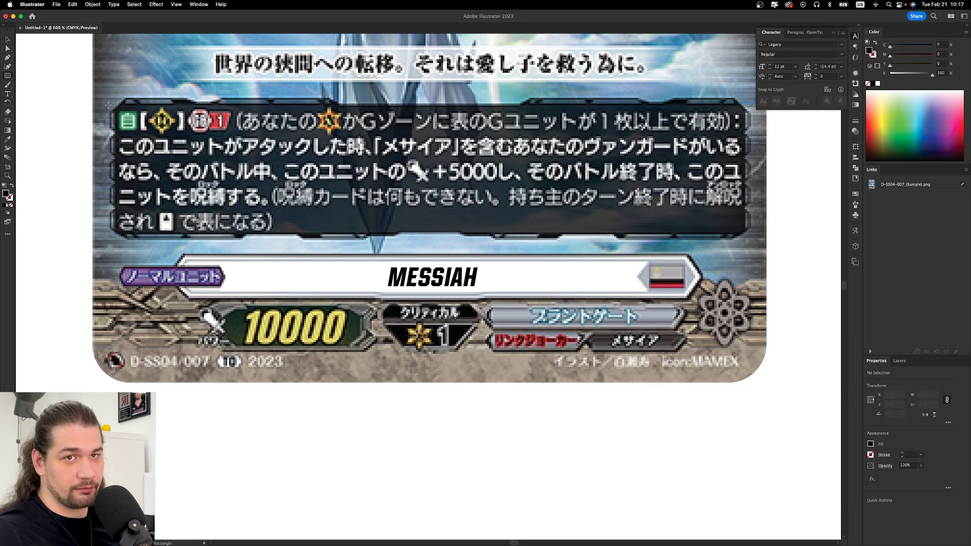
{"action": "mouse_move", "coordinate": [111, 97]}
{"action": "left_mouse_down"}
{"action": "mouse_move", "coordinate": [509, 238]}
{"action": "mouse_move", "coordinate": [788, 260]}
{"action": "mouse_move", "coordinate": [750, 240]}
{"action": "left_mouse_up"}
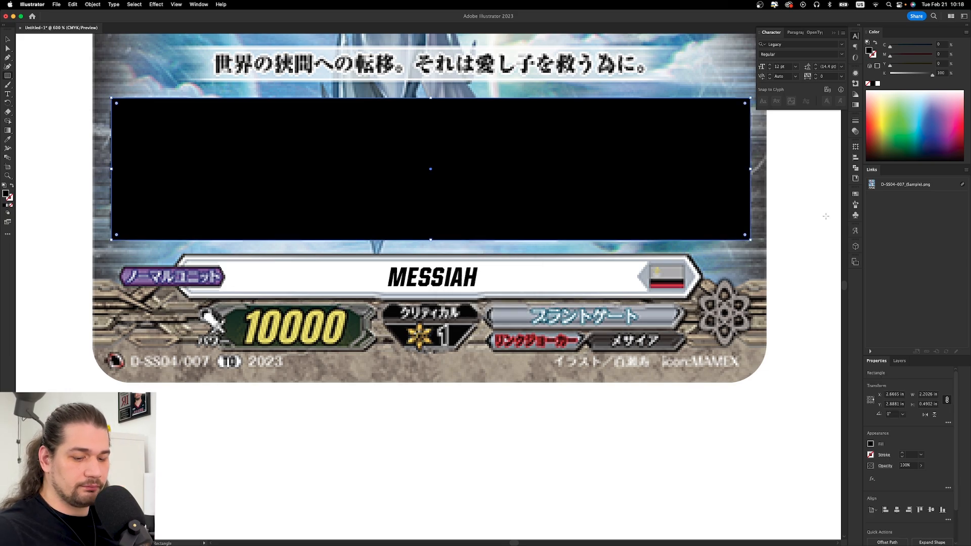
{"action": "key", "text": "v"}
{"action": "left_click", "coordinate": [801, 214]}
Fill the rectangle over the ability text with white.
{"action": "key", "text": "super+minus"}
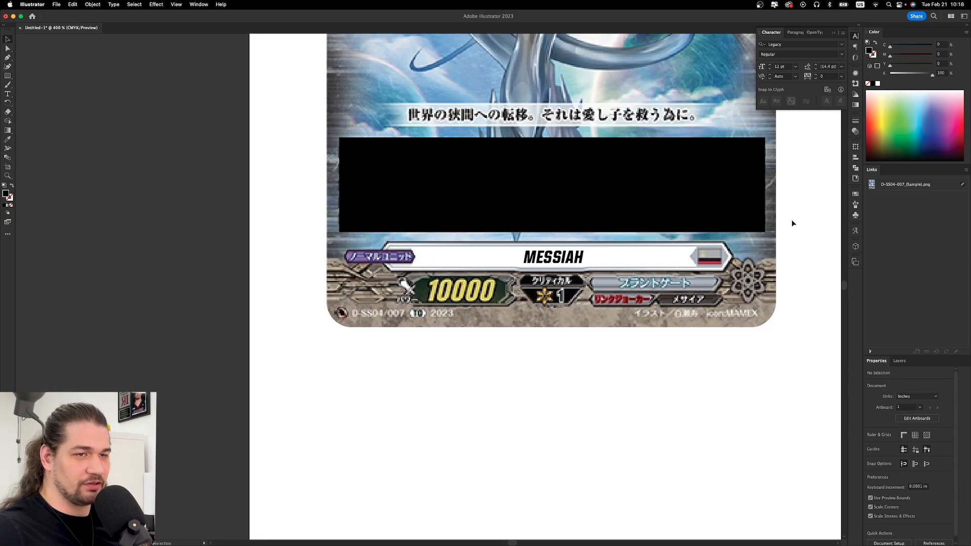
{"action": "scroll", "coordinate": [783, 218], "scroll_direction": "right", "scroll_amount": 2}
{"action": "left_click", "coordinate": [579, 170]}
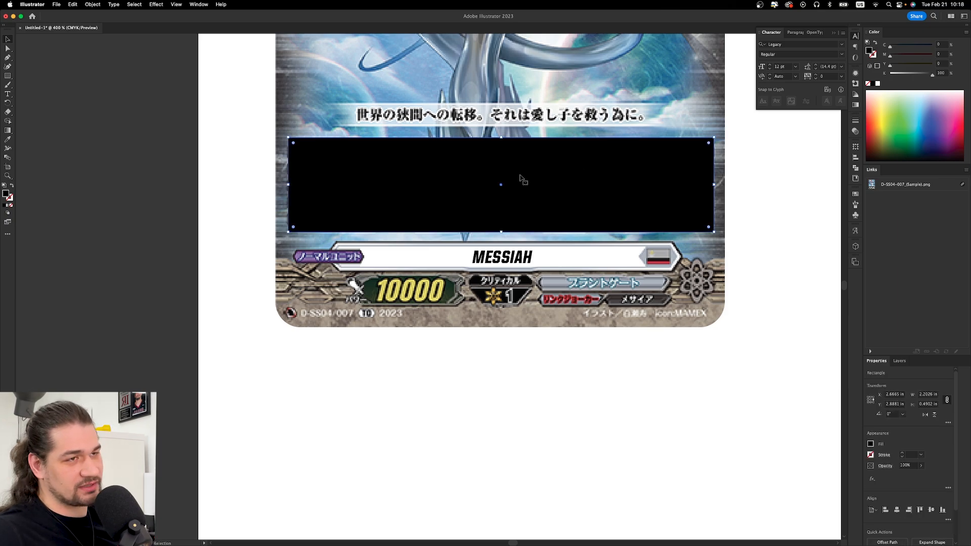
{"action": "scroll", "coordinate": [523, 180], "scroll_direction": "up", "scroll_amount": 3}
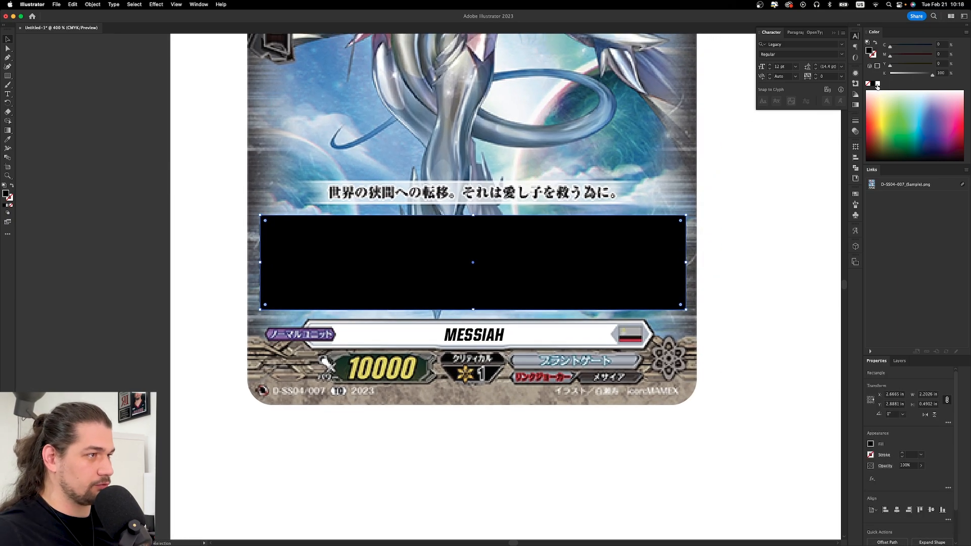
{"action": "left_click", "coordinate": [877, 84]}
{"action": "left_click", "coordinate": [714, 263]}
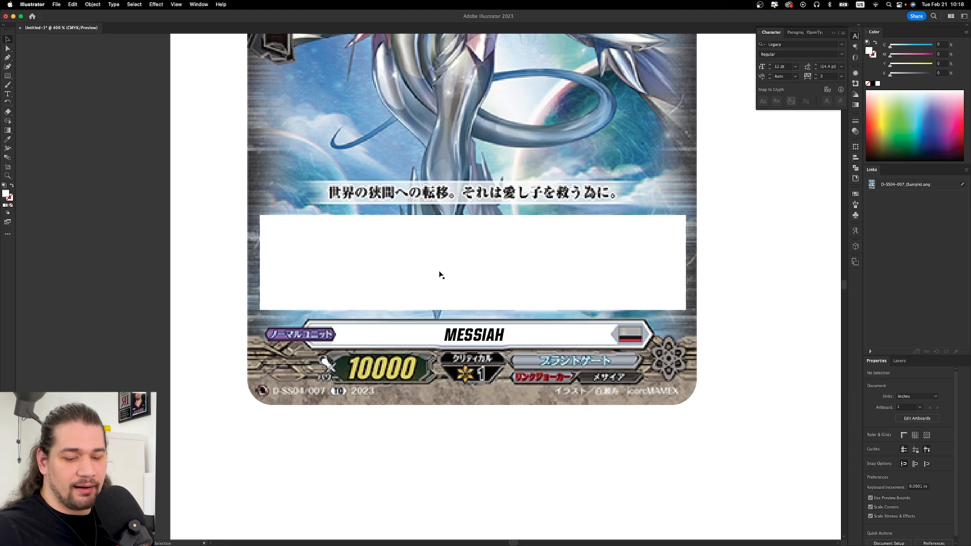
{"action": "key", "text": "t"}
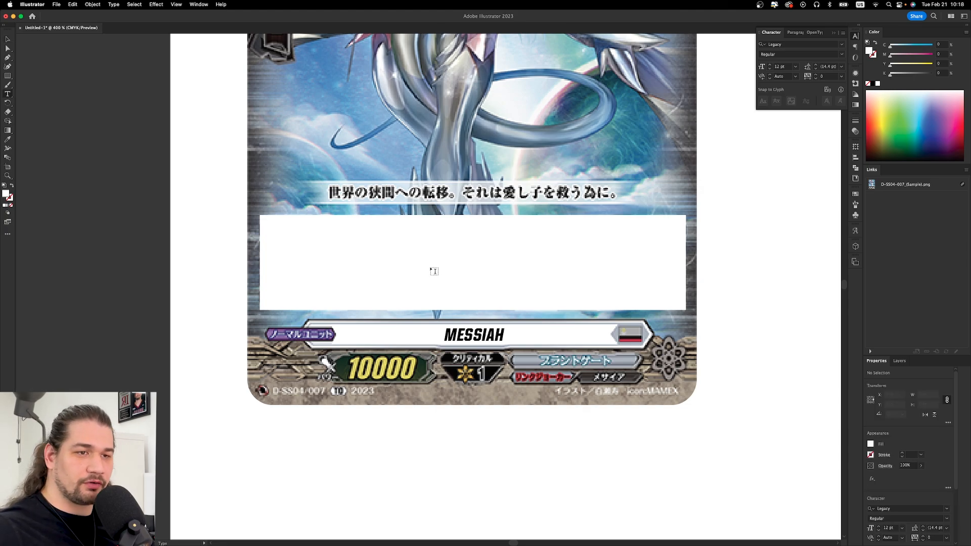
{"action": "left_click", "coordinate": [219, 244]}
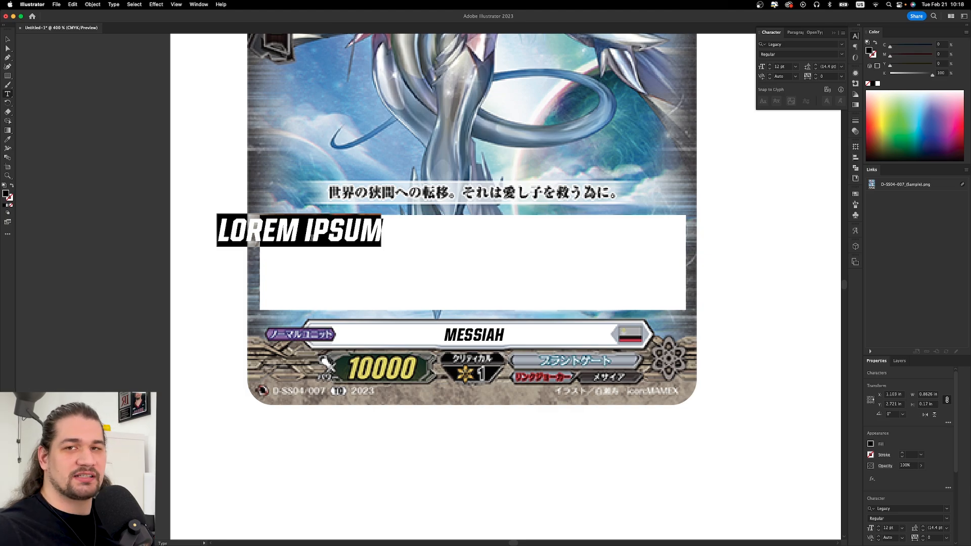
{"action": "key", "text": "BackSpace"}
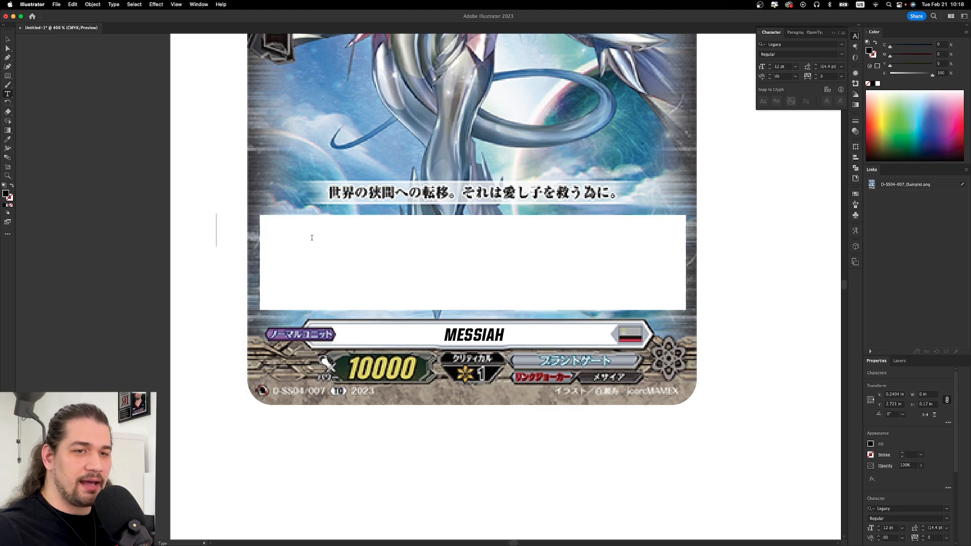
{"action": "key", "text": "Escape"}
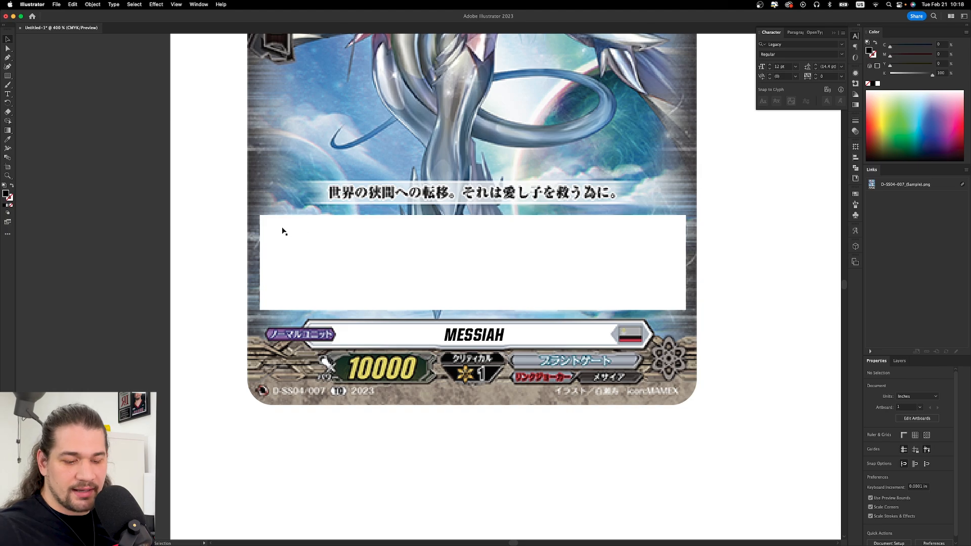
Create an area text frame about 2.16 × 0.47 in inside the white rectangle, keeping its placeholder text and adding some random filler letters.
{"action": "key", "text": "t"}
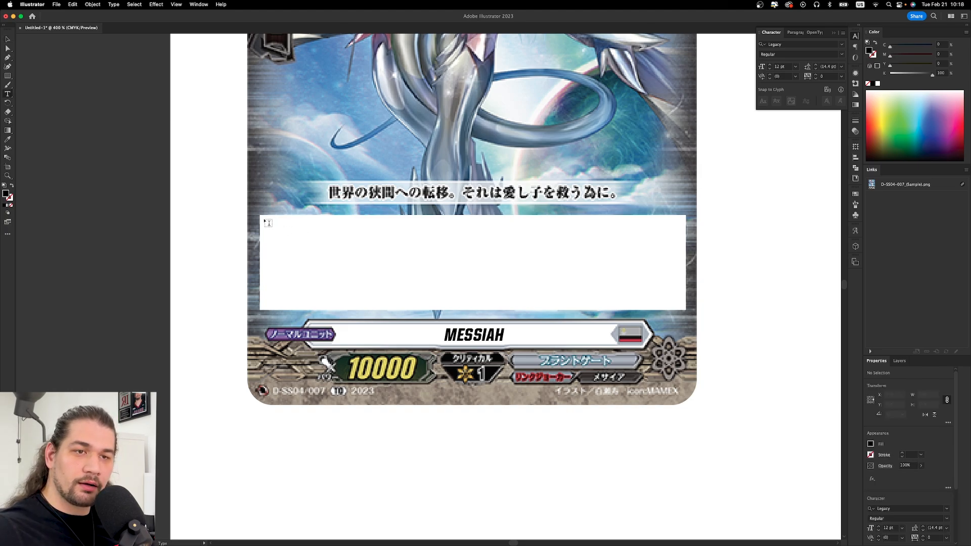
{"action": "left_click_drag", "start_coordinate": [268, 223], "coordinate": [682, 307]}
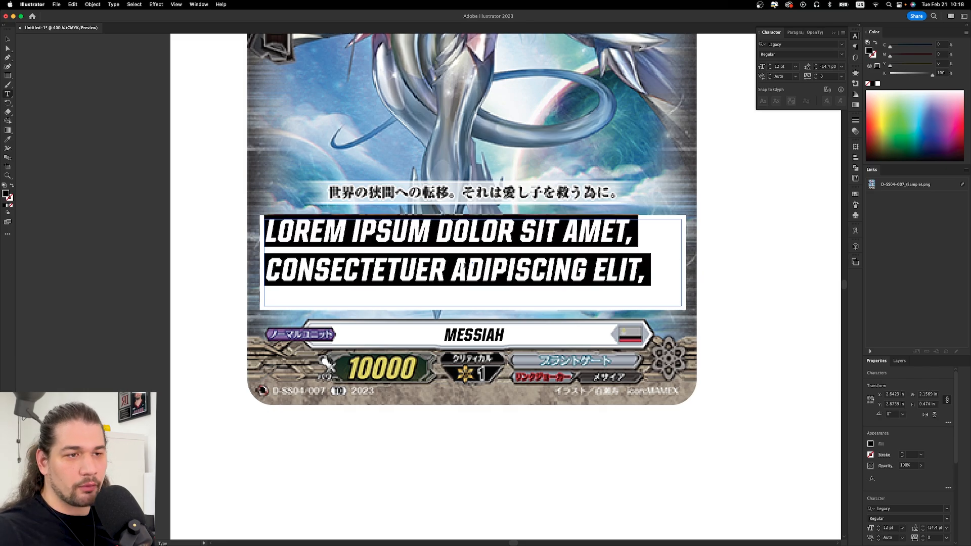
{"action": "left_click", "coordinate": [575, 237]}
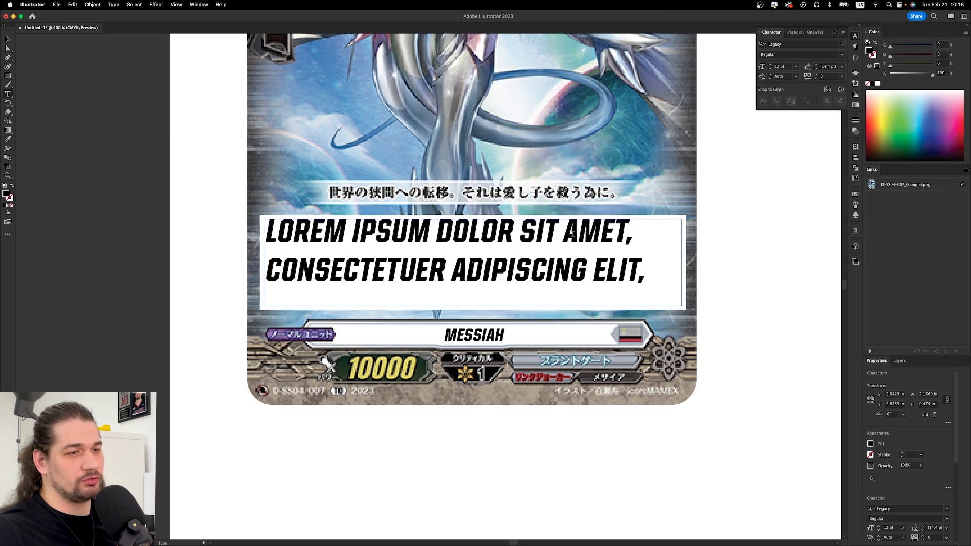
{"action": "left_click", "coordinate": [636, 275]}
{"action": "type", "text": "asd"}
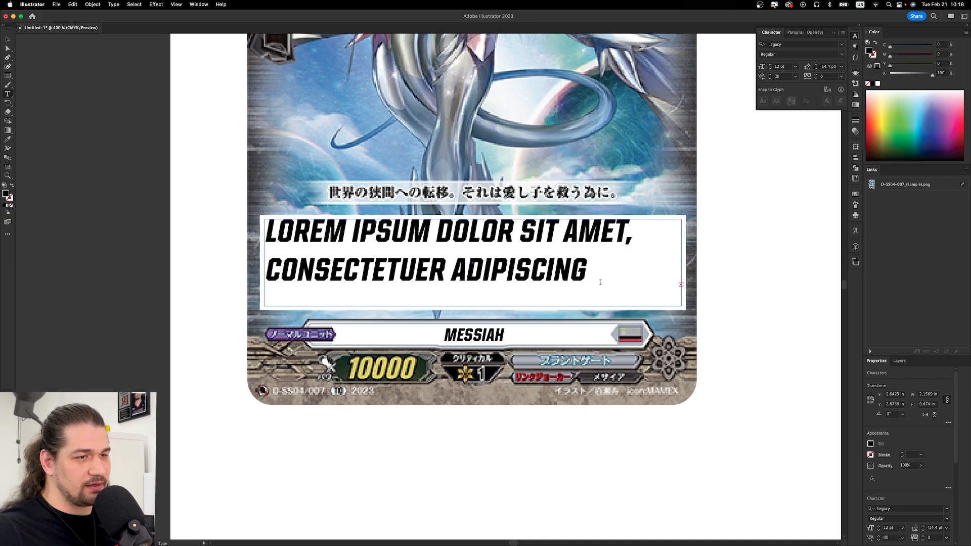
{"action": "key", "text": "Escape"}
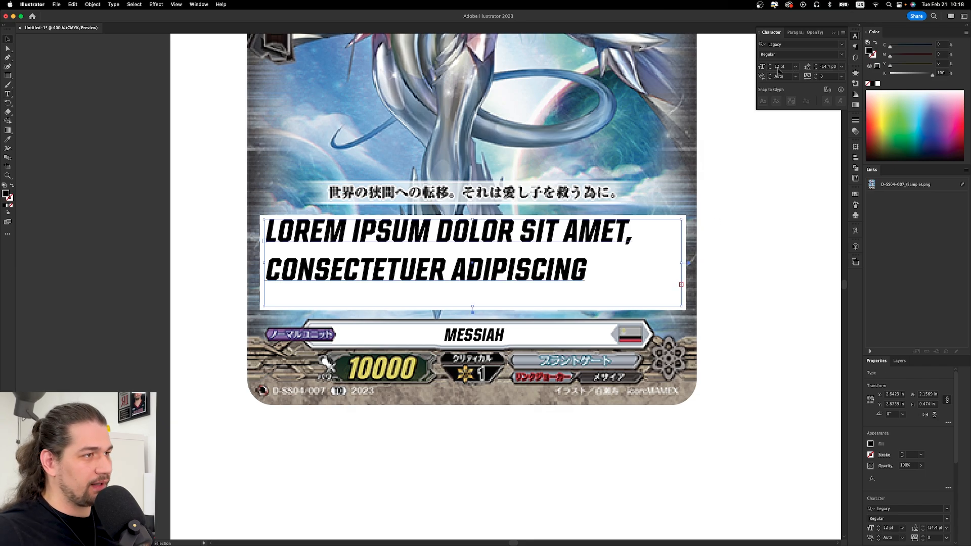
Reduce the placeholder paragraph's font size to 6 pt.
{"action": "left_click", "coordinate": [769, 69]}
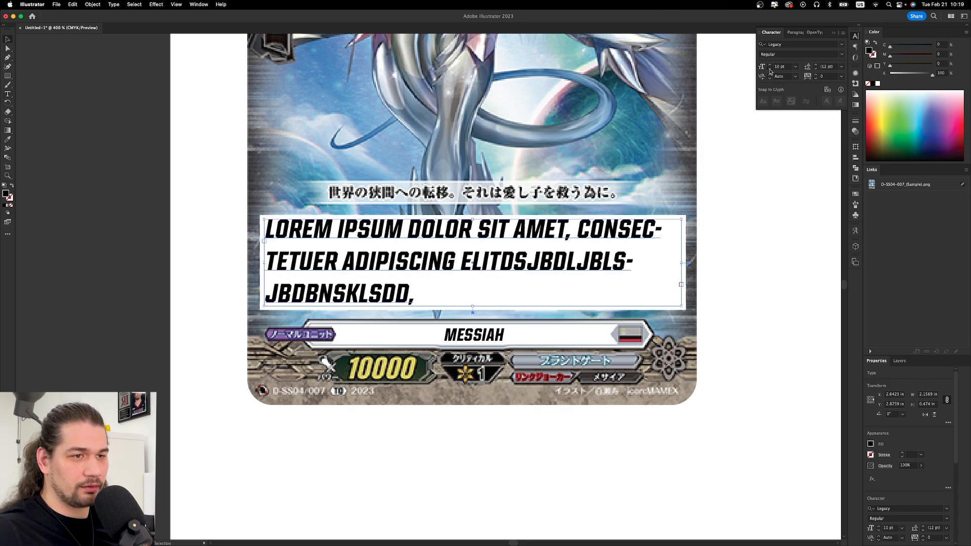
{"action": "left_click", "coordinate": [769, 69]}
{"action": "left_click", "coordinate": [770, 69]}
{"action": "left_click", "coordinate": [770, 69]}
{"action": "left_click", "coordinate": [770, 69]}
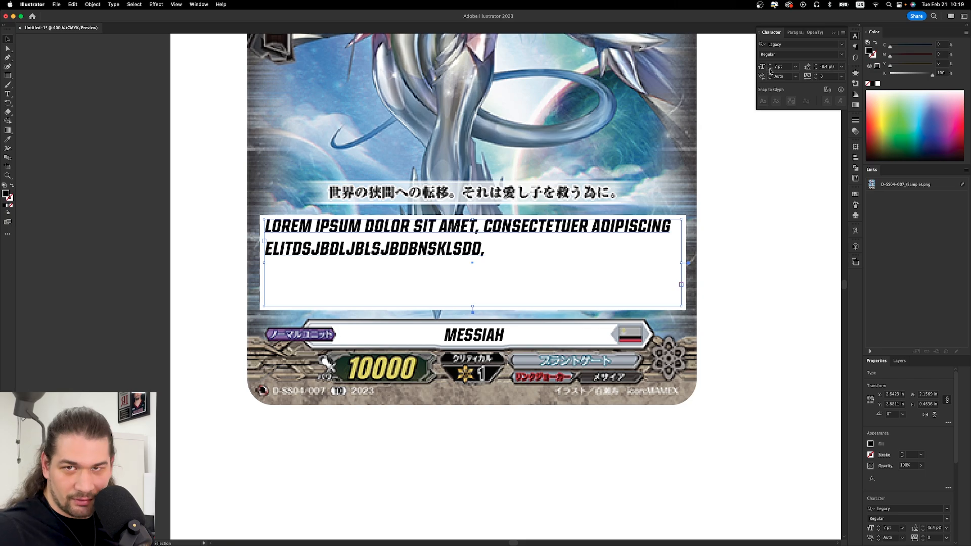
{"action": "left_click", "coordinate": [770, 69]}
Change the placeholder paragraph's font to Gotham in the Medium style.
{"action": "left_click", "coordinate": [841, 44]}
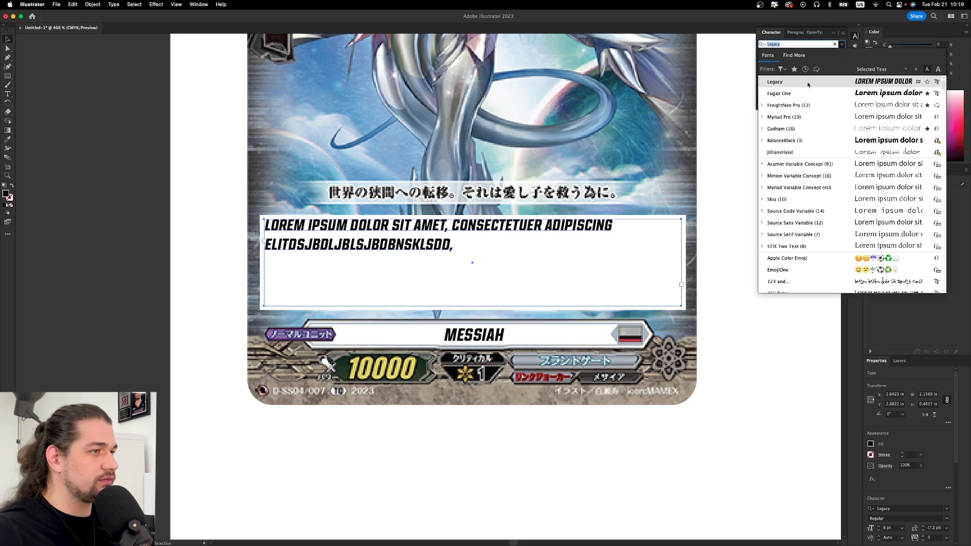
{"action": "left_click", "coordinate": [802, 129]}
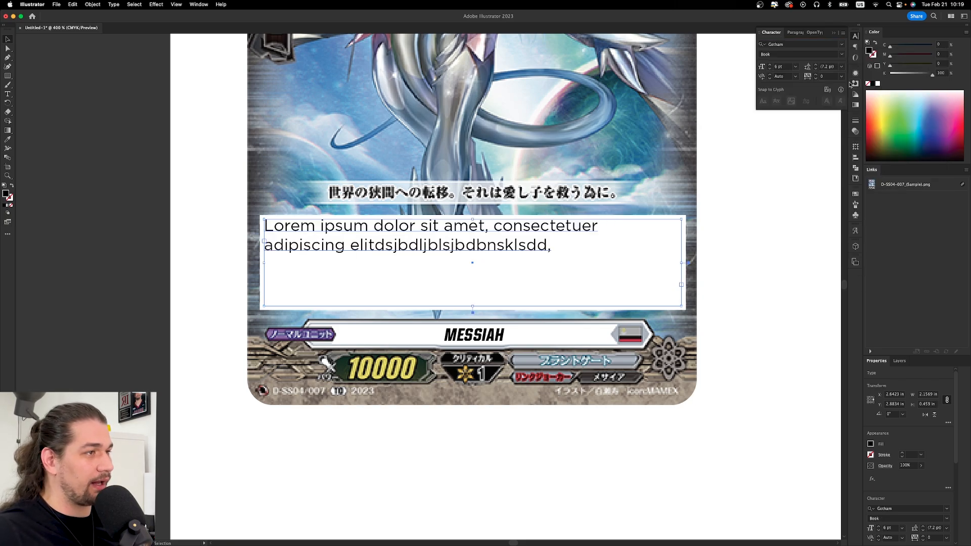
{"action": "left_click", "coordinate": [842, 54]}
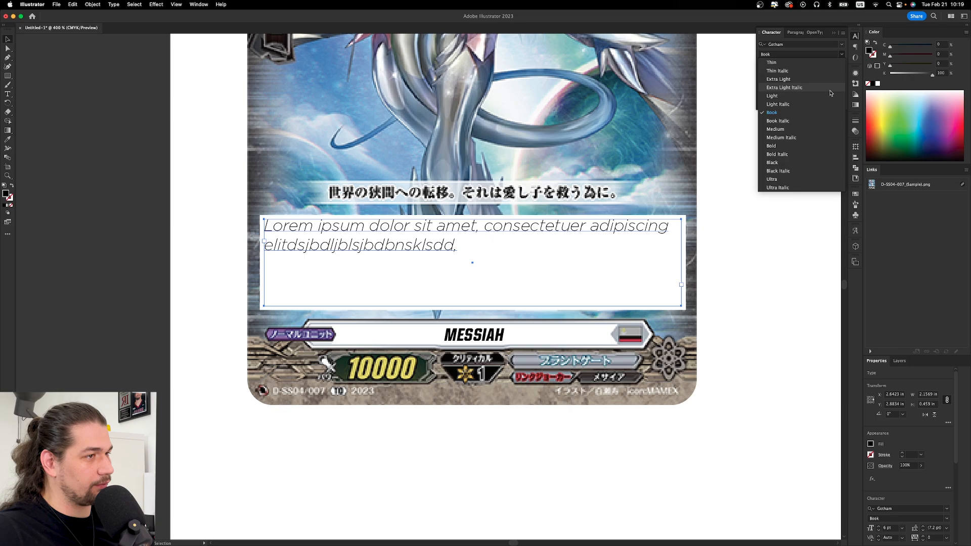
{"action": "left_click", "coordinate": [805, 130]}
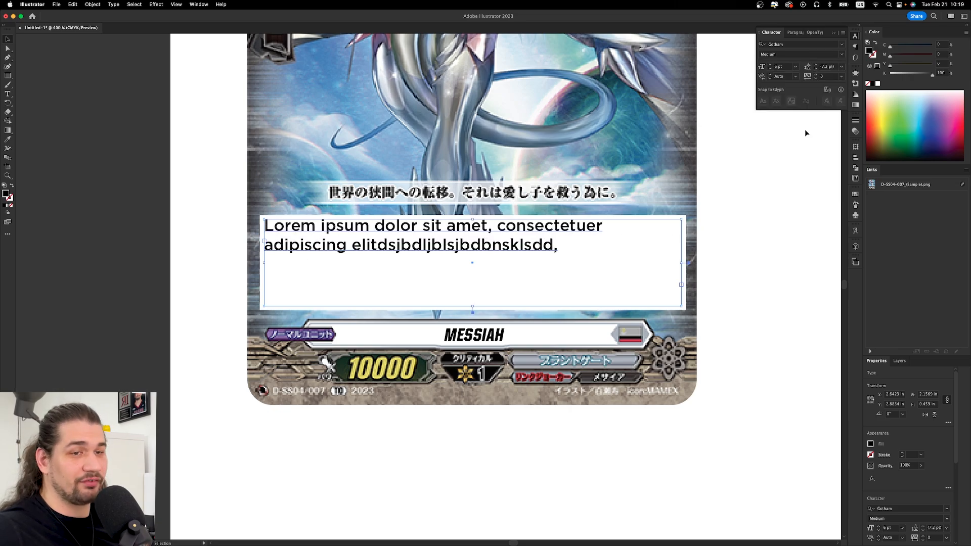
Try the placeholder paragraph at 5 pt and 4 pt, and return it to 6 pt.
{"action": "left_click", "coordinate": [770, 69]}
{"action": "left_click", "coordinate": [770, 69]}
{"action": "left_click", "coordinate": [770, 66]}
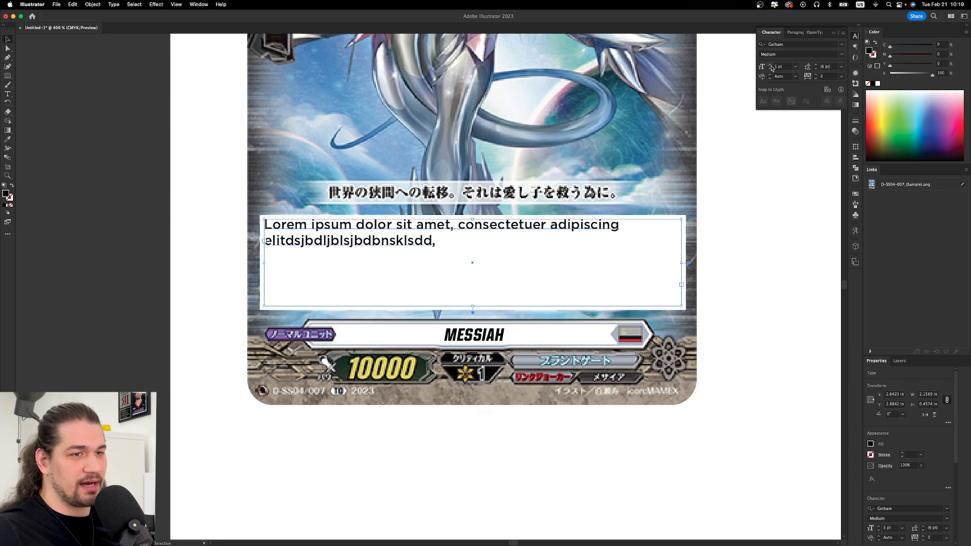
{"action": "left_click", "coordinate": [770, 69]}
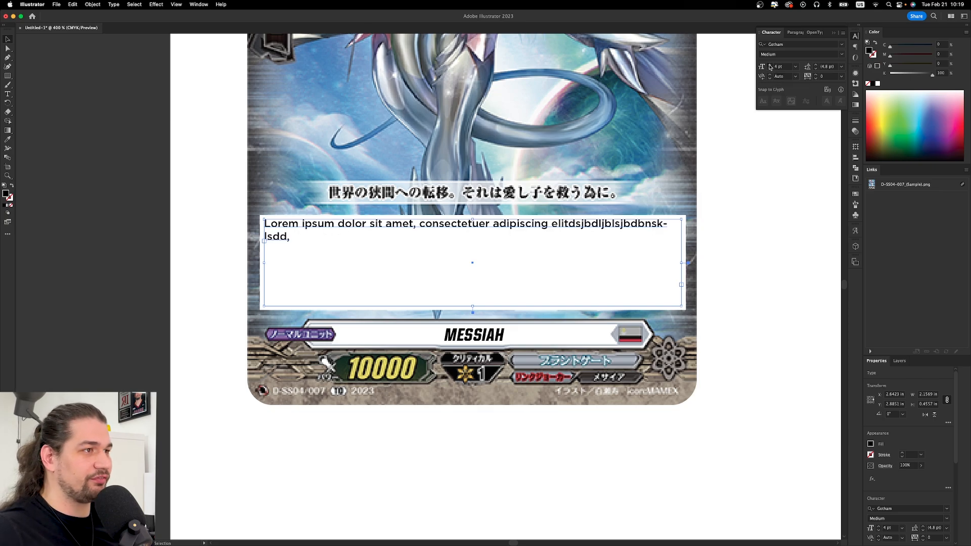
{"action": "left_click", "coordinate": [770, 66]}
{"action": "left_click", "coordinate": [770, 66]}
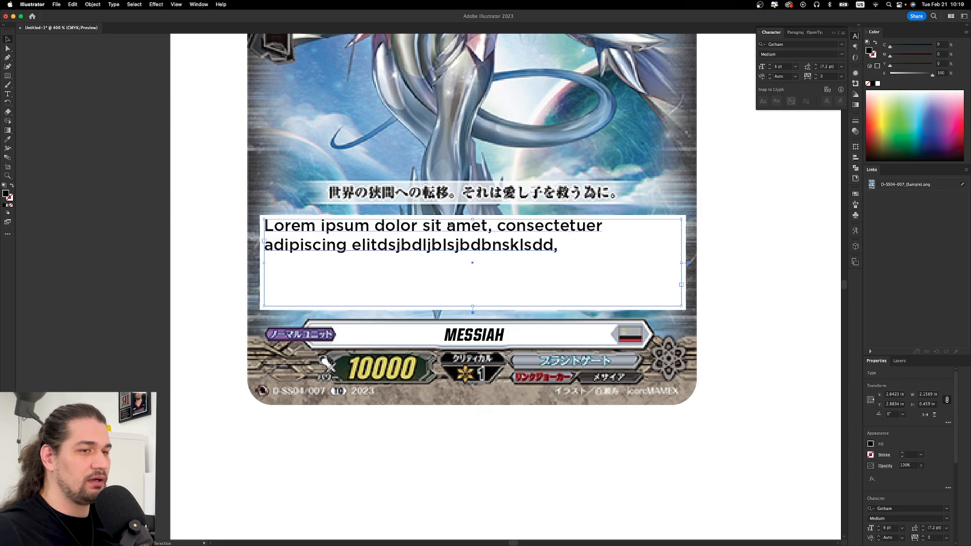
Examine the whole card with its replaced name and the placeholder text in the white ability box.
{"action": "key", "text": "super+minus"}
{"action": "key", "text": "super+minus"}
{"action": "key", "text": "super+minus"}
{"action": "left_click", "coordinate": [601, 212]}
{"action": "key", "text": "super+plus"}
{"action": "key", "text": "super+plus"}
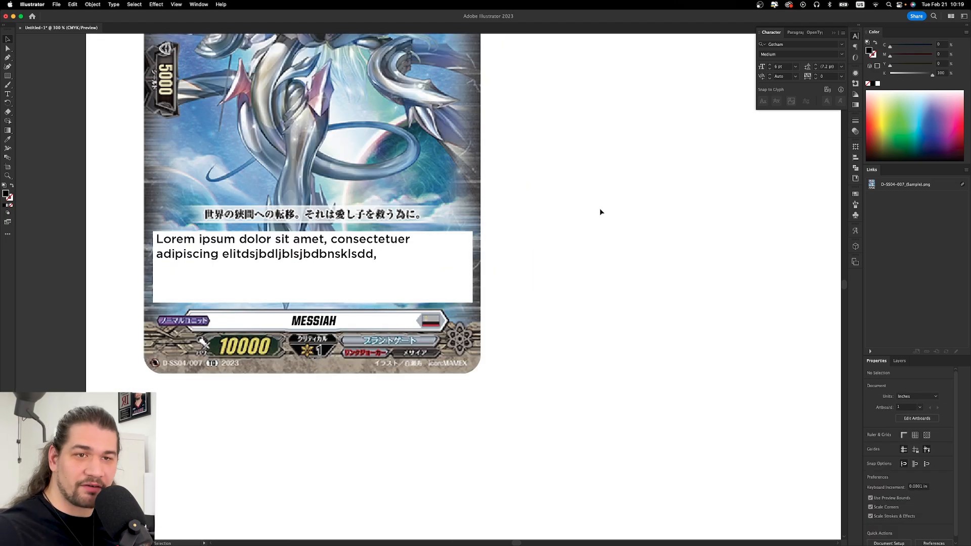
{"action": "scroll", "coordinate": [599, 211], "scroll_direction": "left", "scroll_amount": 2}
{"action": "scroll", "coordinate": [322, 267], "scroll_direction": "up", "scroll_amount": 10}
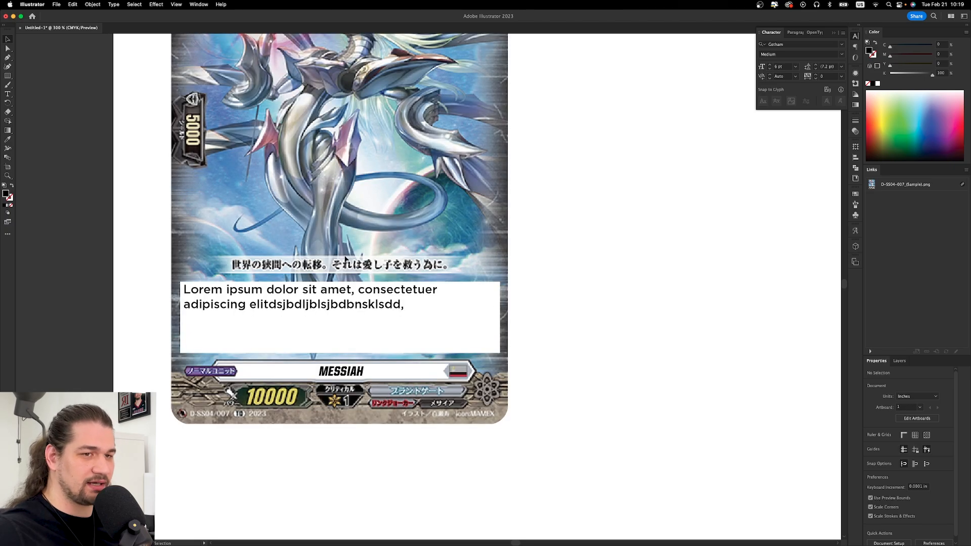
{"action": "scroll", "coordinate": [323, 266], "scroll_direction": "left", "scroll_amount": 8}
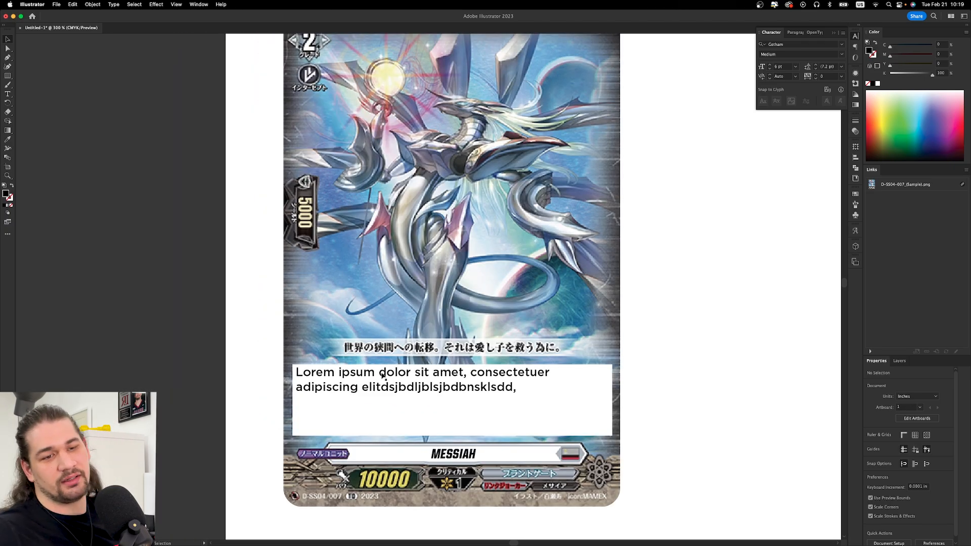
{"action": "left_click", "coordinate": [504, 388]}
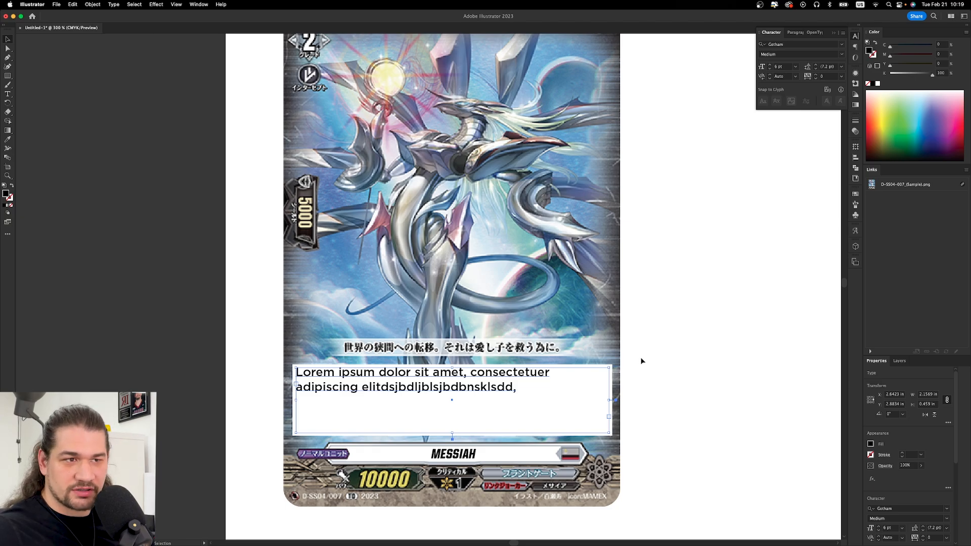
{"action": "scroll", "coordinate": [653, 350], "scroll_direction": "down", "scroll_amount": 2}
{"action": "scroll", "coordinate": [654, 350], "scroll_direction": "up", "scroll_amount": 1}
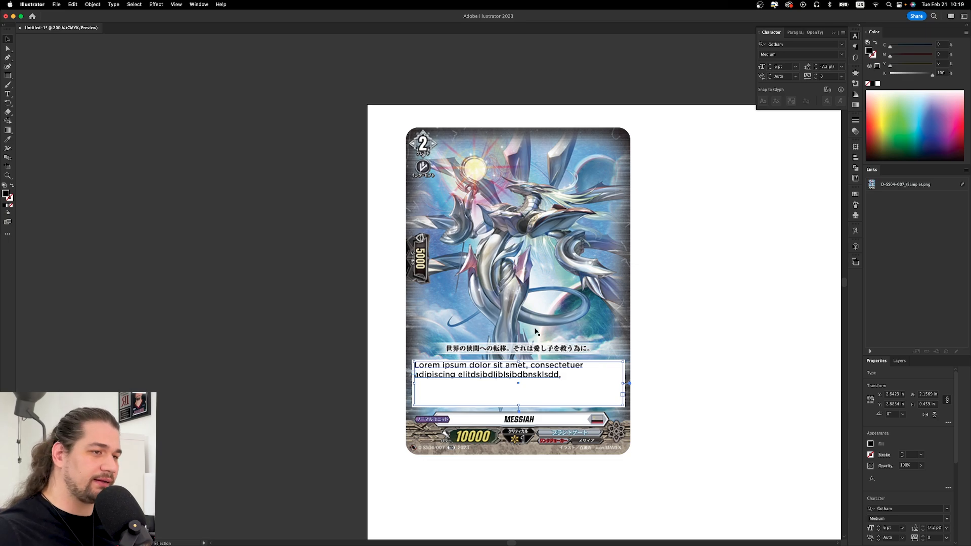
Try moving the masked card image away from its text, and undo the move.
{"action": "left_click", "coordinate": [655, 378]}
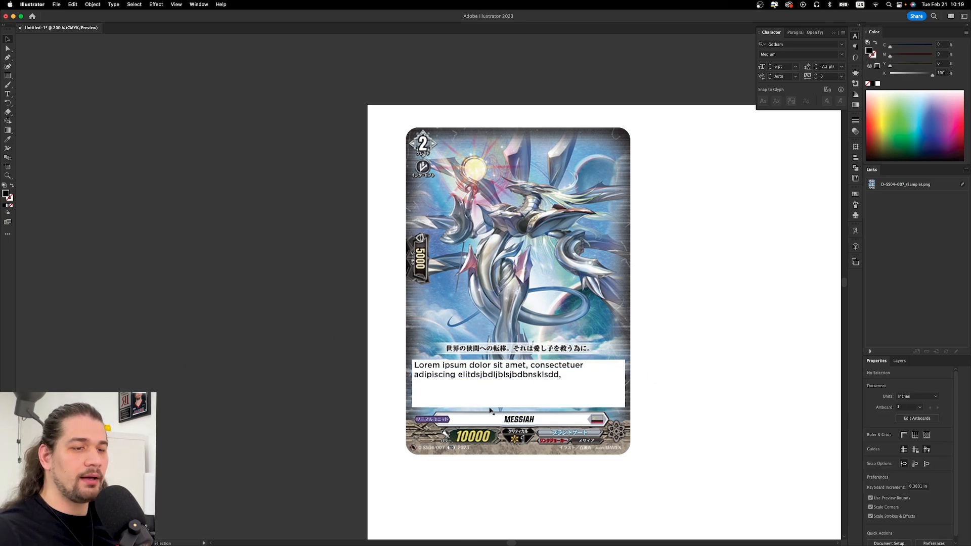
{"action": "left_click_drag", "start_coordinate": [464, 266], "coordinate": [771, 257]}
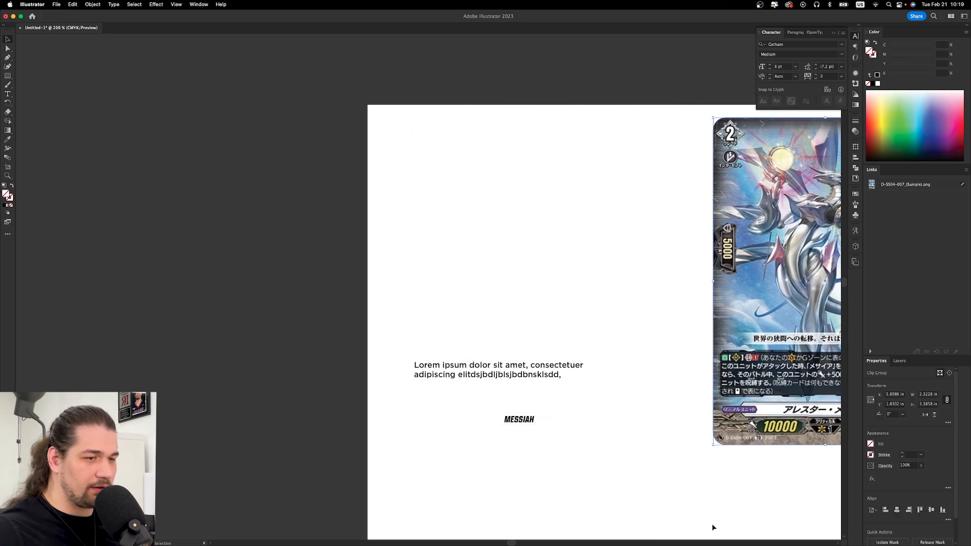
{"action": "left_click_drag", "start_coordinate": [407, 245], "coordinate": [594, 528]}
{"action": "key", "text": "super+z"}
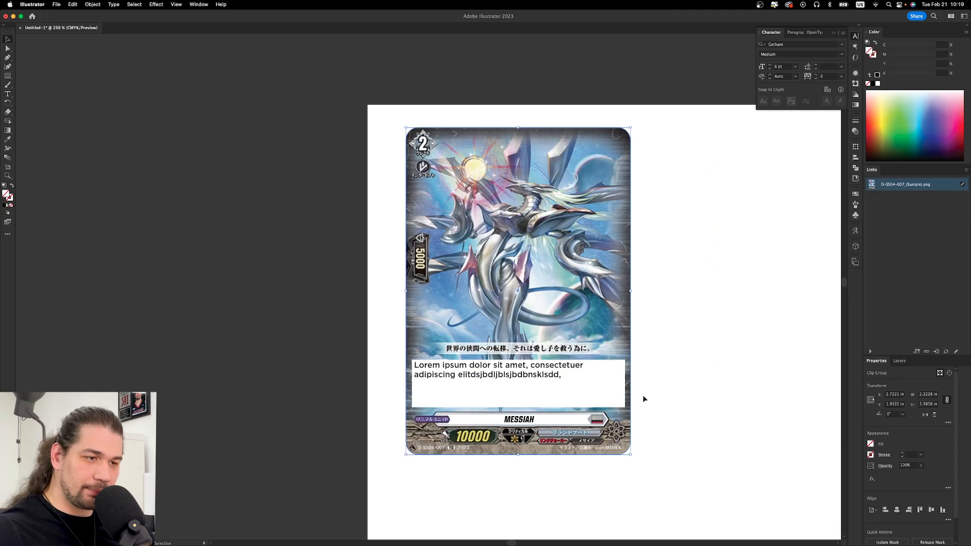
{"action": "left_click", "coordinate": [698, 311]}
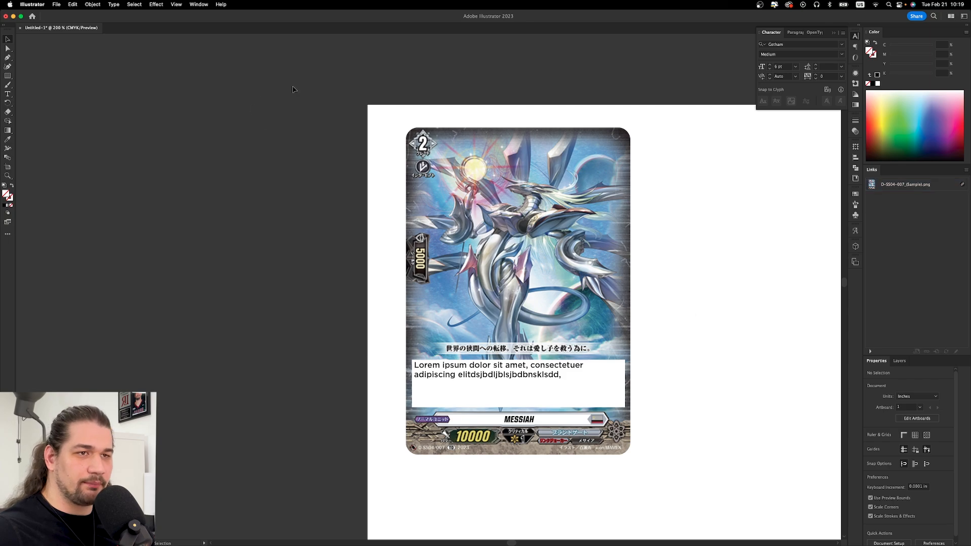
Cut the name, the ability paragraph and their white boxes off the card, and enter the card image's clip group.
{"action": "left_click_drag", "start_coordinate": [281, 86], "coordinate": [640, 493]}
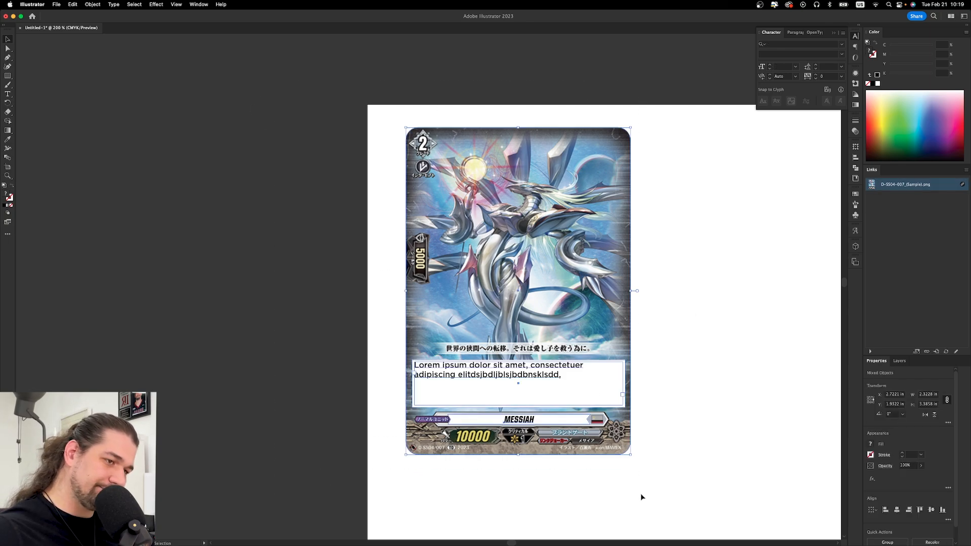
{"action": "left_click", "coordinate": [560, 173], "text": "shift"}
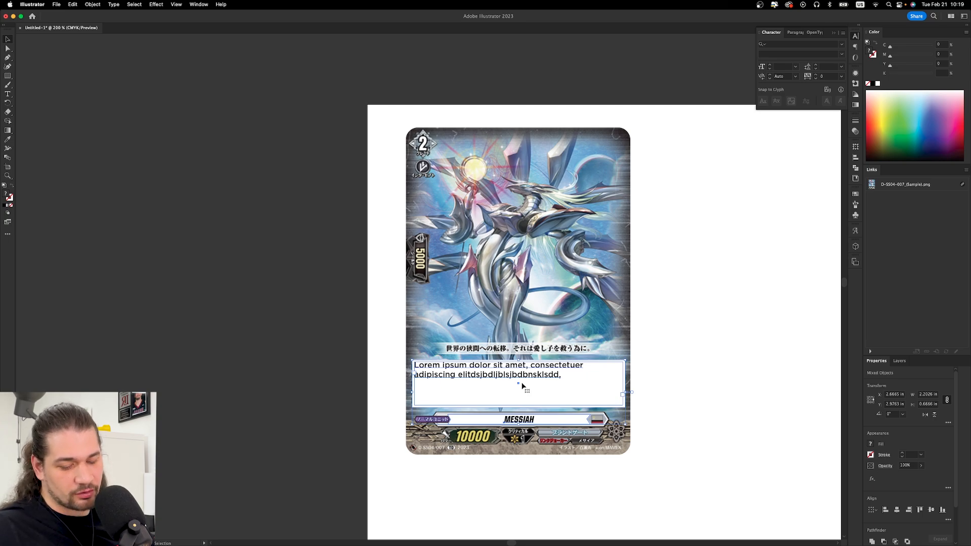
{"action": "key", "text": "super+3"}
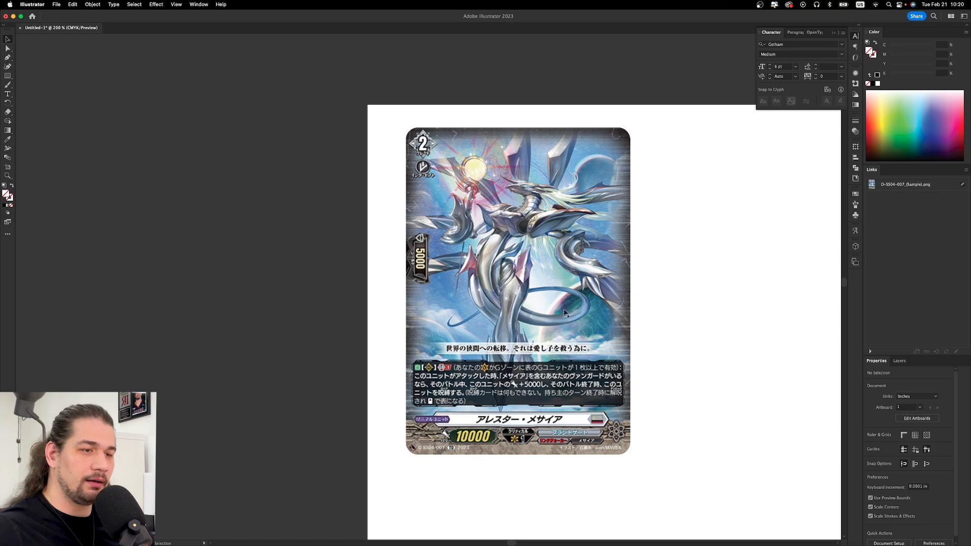
{"action": "double_click", "coordinate": [540, 290]}
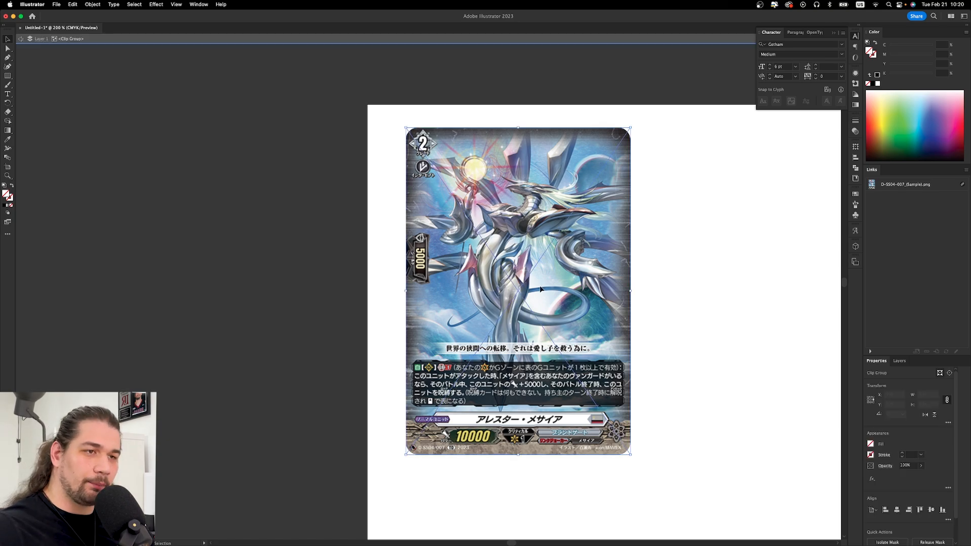
{"action": "left_click", "coordinate": [756, 287]}
Try shifting the linked image inside its clipping mask, and undo the shift.
{"action": "left_click_drag", "start_coordinate": [480, 225], "coordinate": [470, 187]}
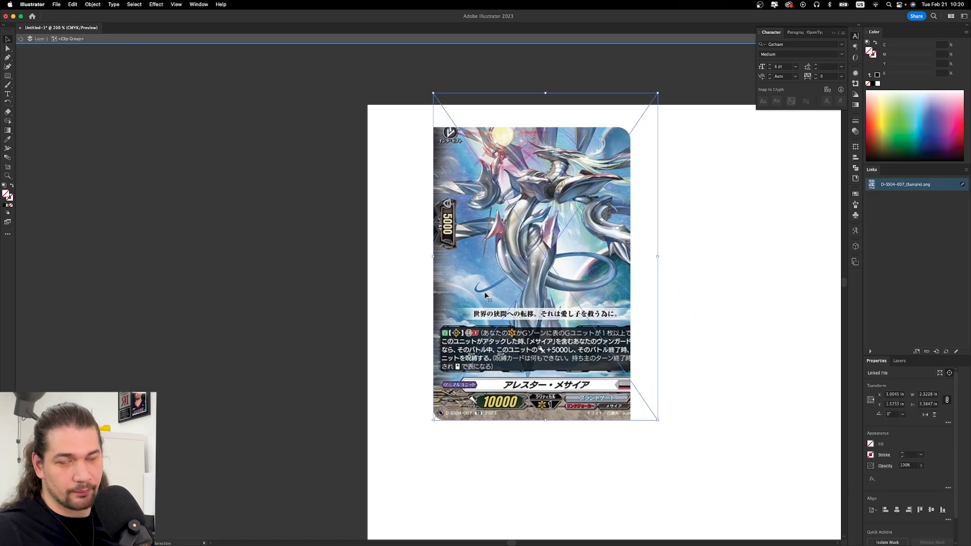
{"action": "key", "text": "super+z"}
{"action": "key", "text": "super+z"}
{"action": "key", "text": "super+z"}
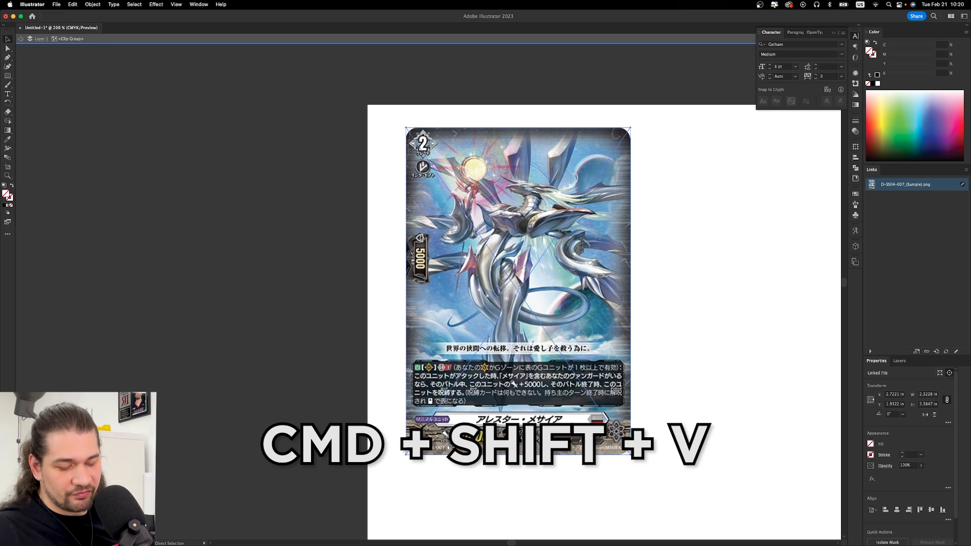
Try pasting the cut text and boxes into the clip group, first in place and after that with an ordinary paste, removing both results.
{"action": "type", "text": "Lorem ipsum dolor sit amet, consectetuer adipiscing elitdsjbdljblsjbdbnsklsdd,"}
{"action": "left_click", "coordinate": [683, 287]}
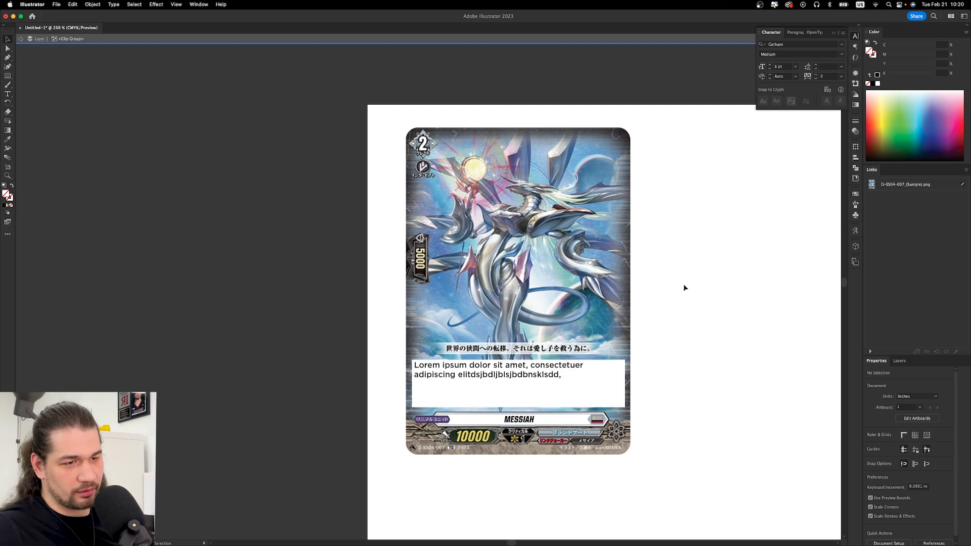
{"action": "key", "text": "super+z"}
{"action": "key", "text": "super+v"}
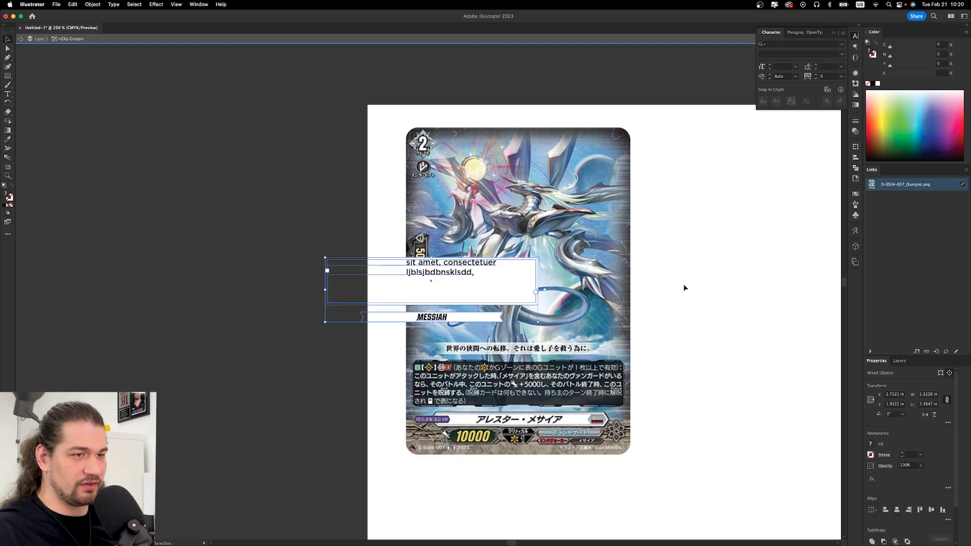
{"action": "left_click_drag", "start_coordinate": [447, 269], "coordinate": [509, 374]}
{"action": "key", "text": "Delete"}
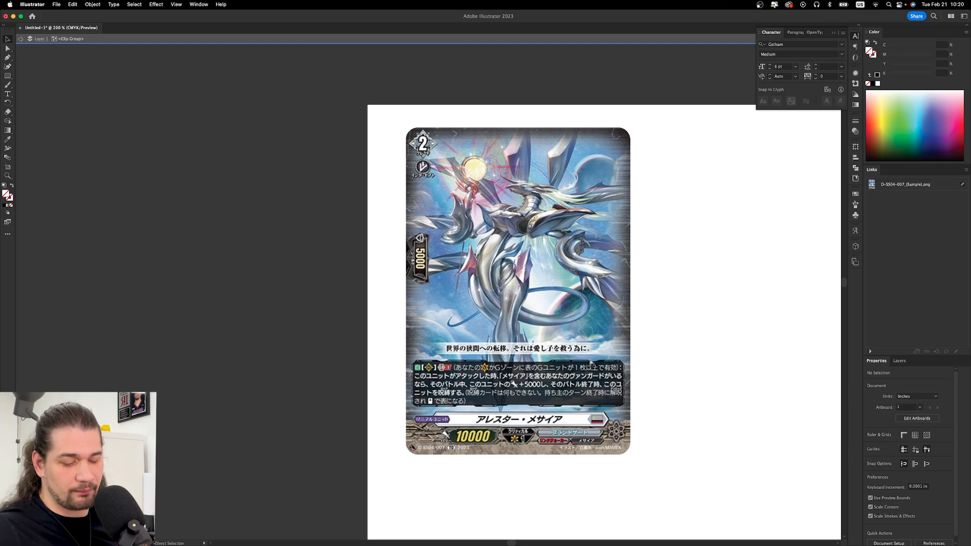
Paste the cut name, ability paragraph and white boxes in place inside the clip group, and leave isolation mode.
{"action": "key", "text": "super+z"}
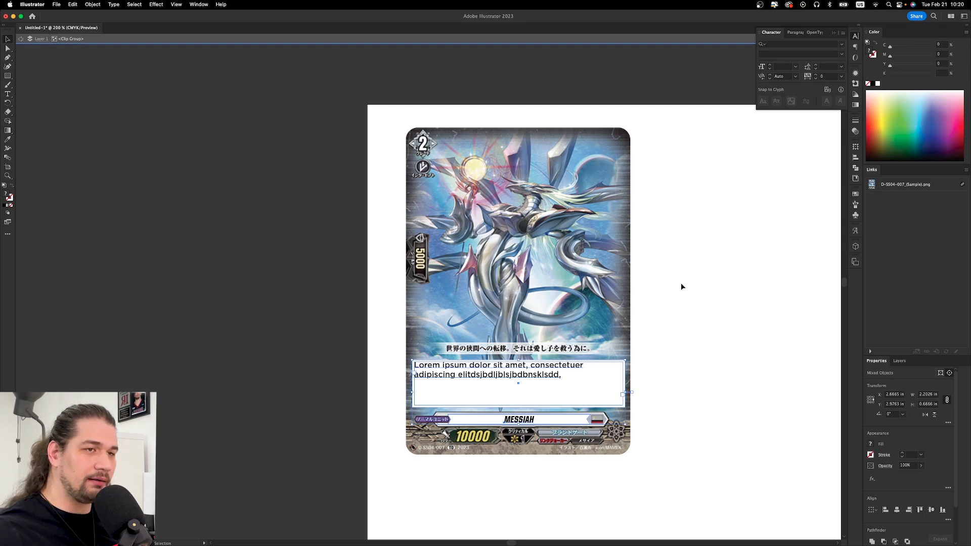
{"action": "key", "text": "Escape"}
{"action": "left_click", "coordinate": [681, 283]}
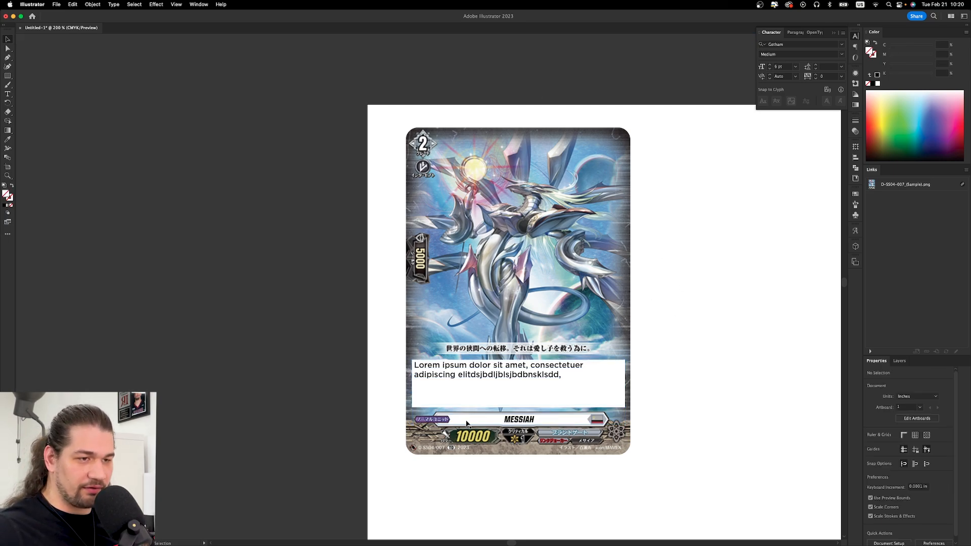
Try moving the whole card off and around the artboard as one object, and return it to its original position.
{"action": "left_click_drag", "start_coordinate": [474, 183], "coordinate": [151, 140]}
{"action": "left_click_drag", "start_coordinate": [245, 211], "coordinate": [273, 237]}
{"action": "left_click_drag", "start_coordinate": [188, 258], "coordinate": [648, 239]}
{"action": "key", "text": "super+z"}
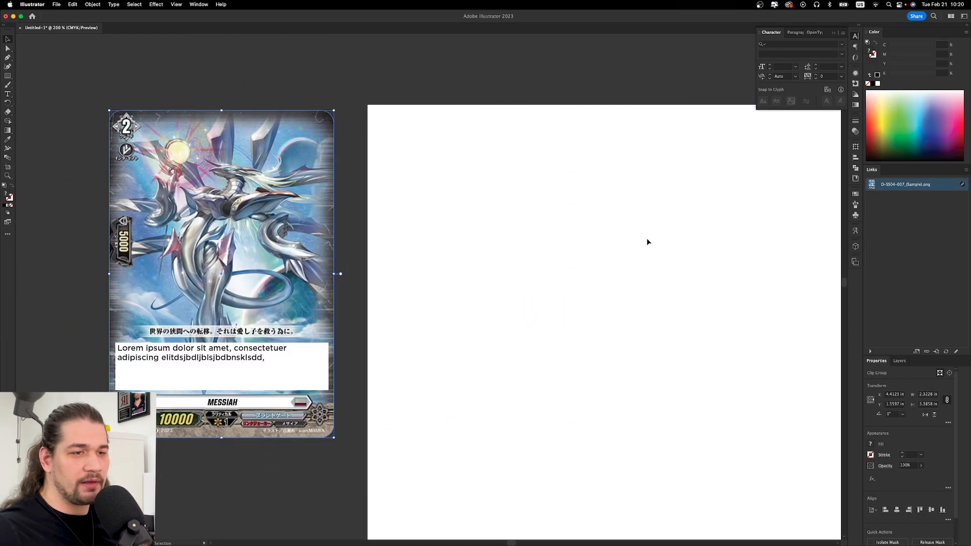
{"action": "key", "text": "super+z"}
{"action": "key", "text": "super+z"}
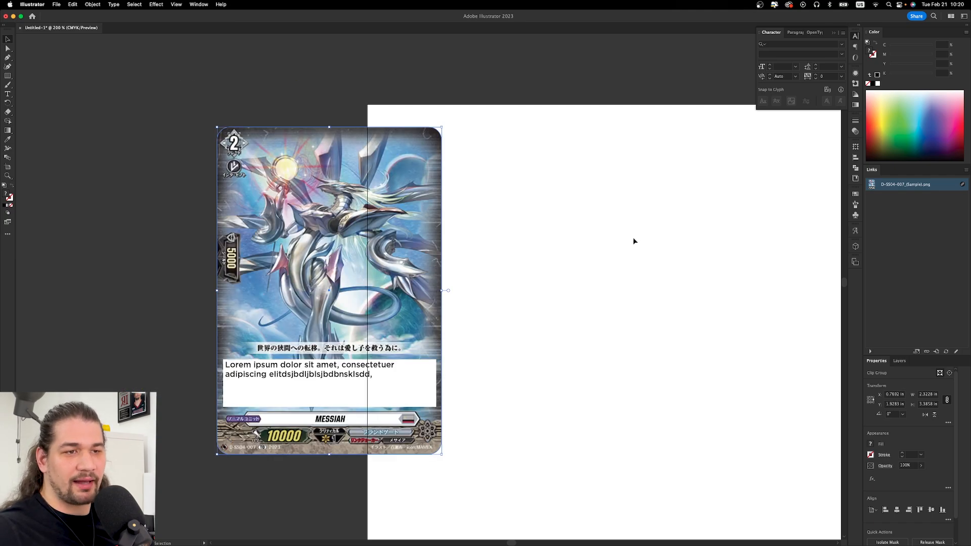
{"action": "key", "text": "super+shift+z"}
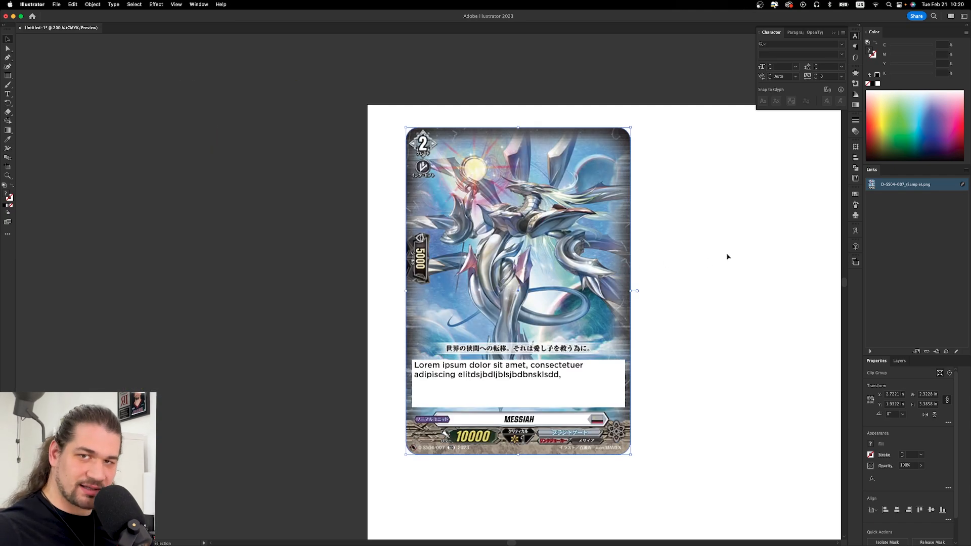
{"action": "left_click", "coordinate": [675, 349]}
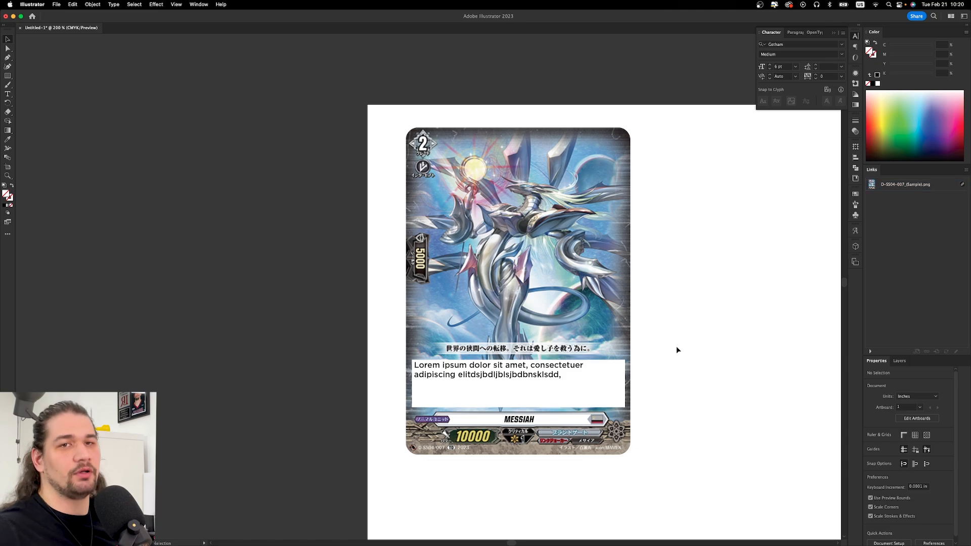
Replace the whole placeholder paragraph in the white ability box with "dpfbd;fknbdpin".
{"action": "key", "text": "t"}
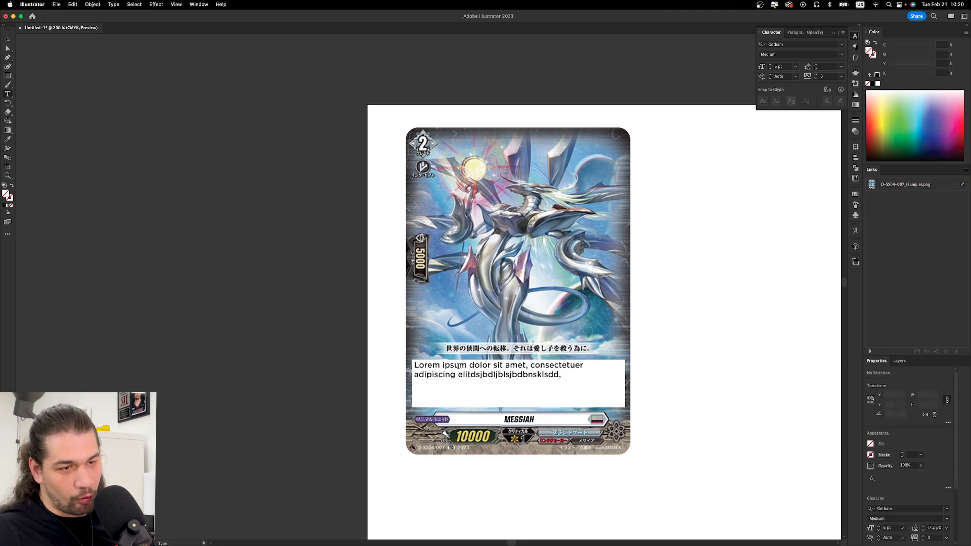
{"action": "left_click", "coordinate": [457, 365]}
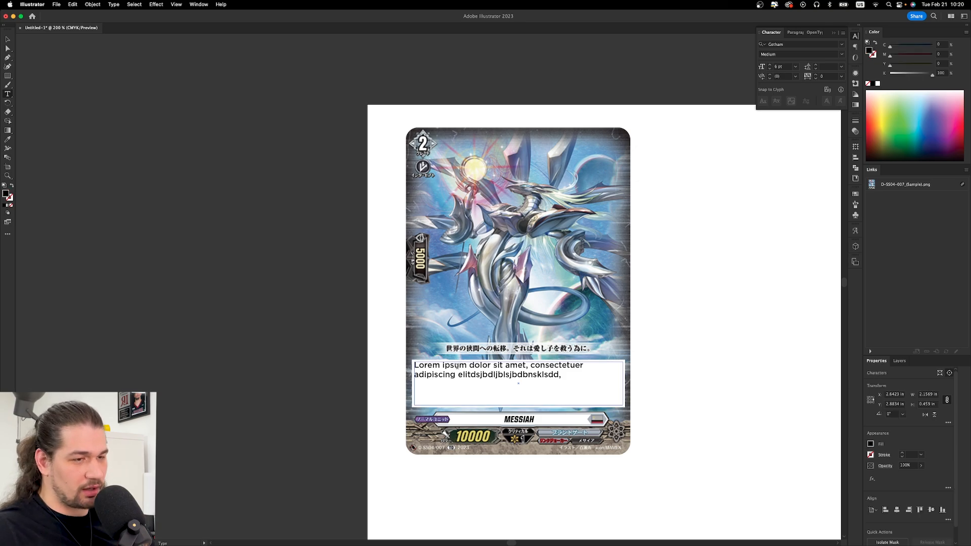
{"action": "key", "text": "super+a"}
{"action": "type", "text": "dpfbd;fknbdpin"}
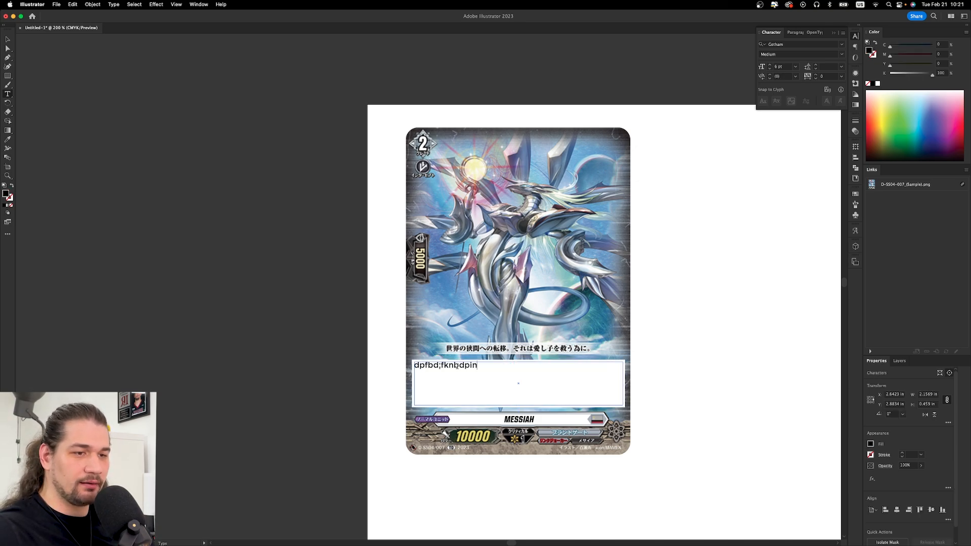
{"action": "key", "text": "Escape"}
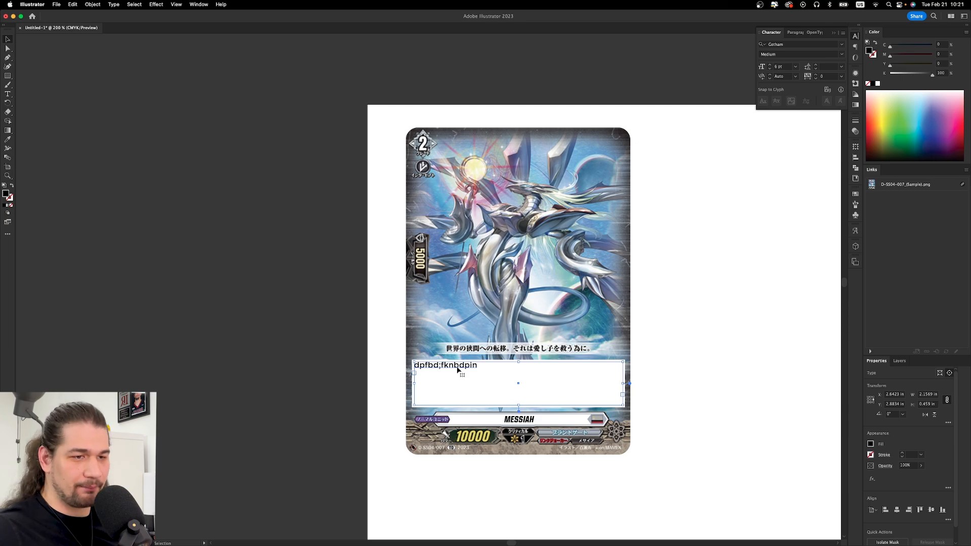
{"action": "left_click", "coordinate": [672, 345]}
Insert "ALEES" before "MESSIAH" in the card's name.
{"action": "key", "text": "t"}
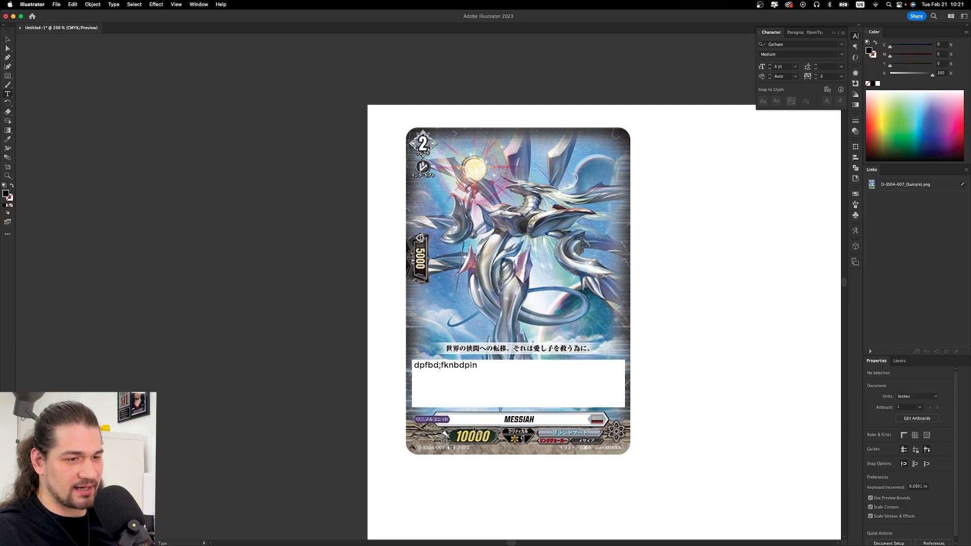
{"action": "left_click", "coordinate": [506, 419]}
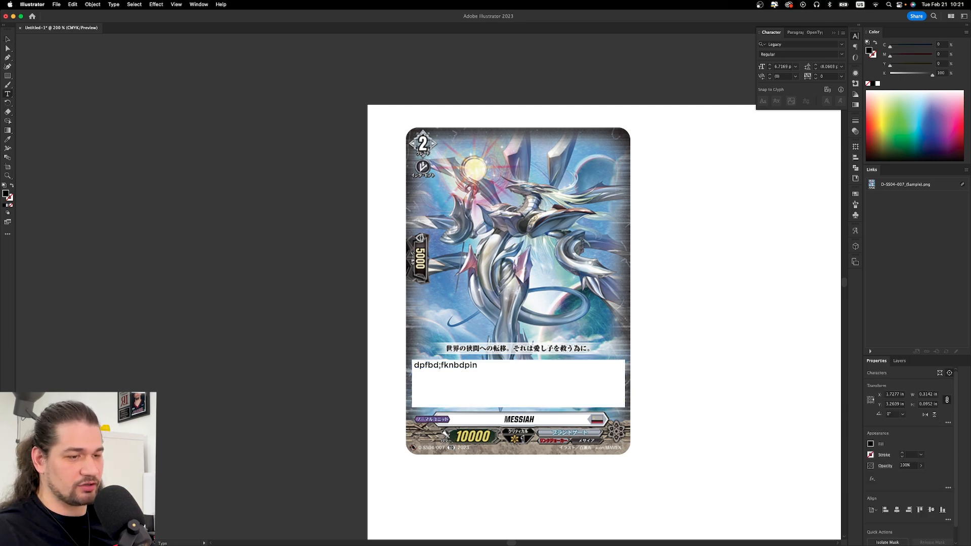
{"action": "type", "text": "ALEEF"}
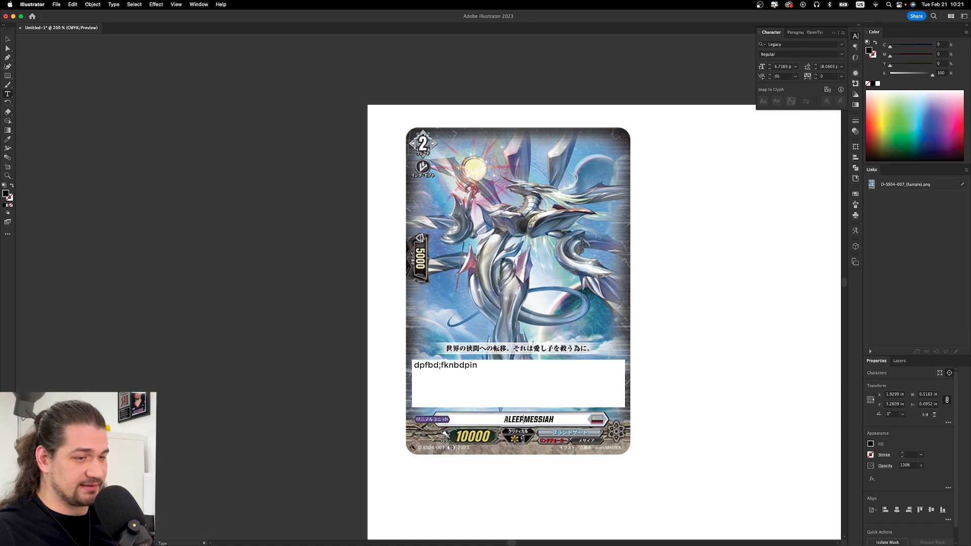
{"action": "key", "text": "BackSpace"}
{"action": "type", "text": "S"}
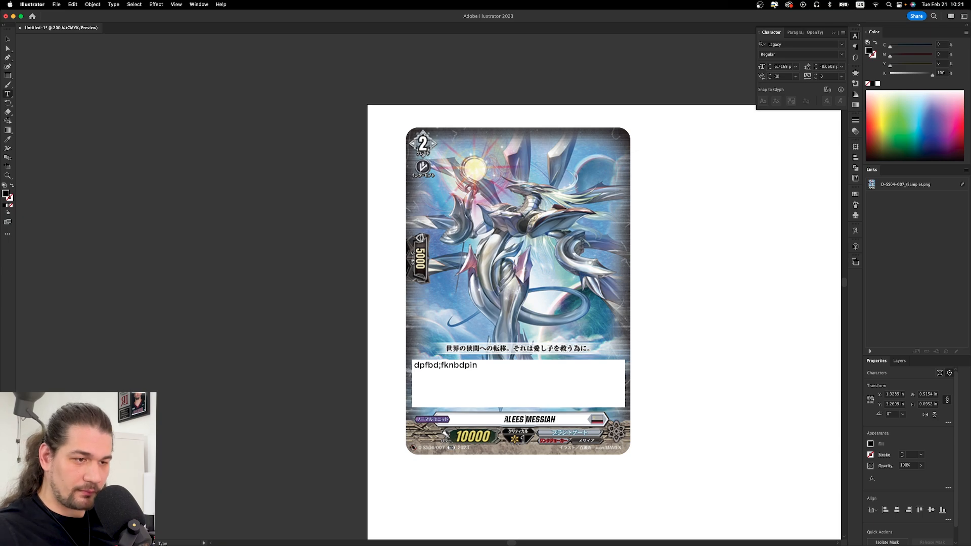
{"action": "key", "text": "Escape"}
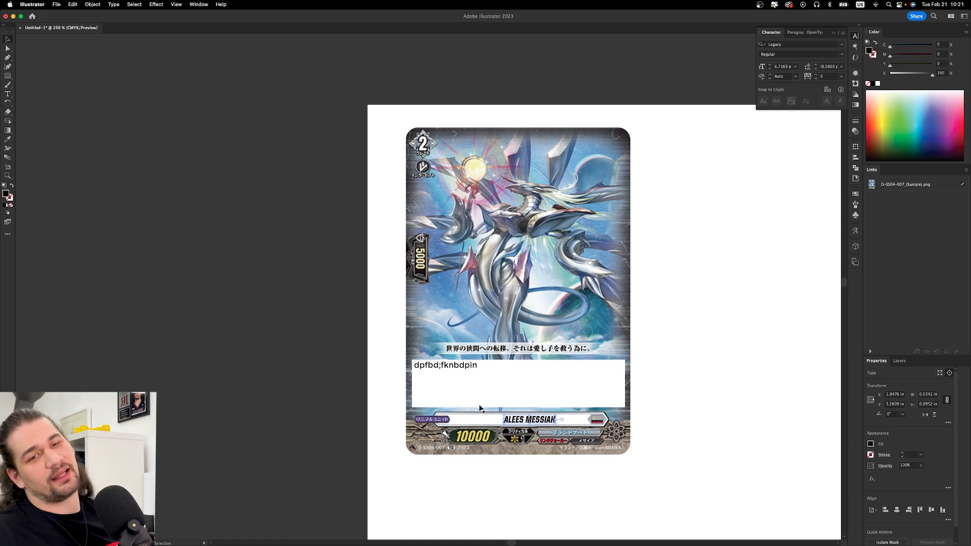
Set the card name's paragraph alignment to centred, and centre the name horizontally on its white name bar inside the clip group.
{"action": "left_click", "coordinate": [856, 47]}
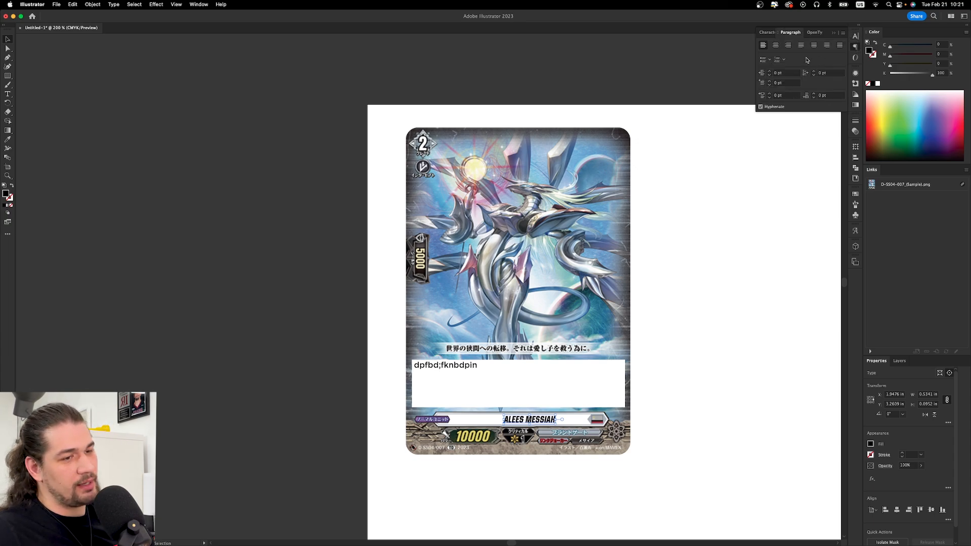
{"action": "left_click", "coordinate": [776, 45]}
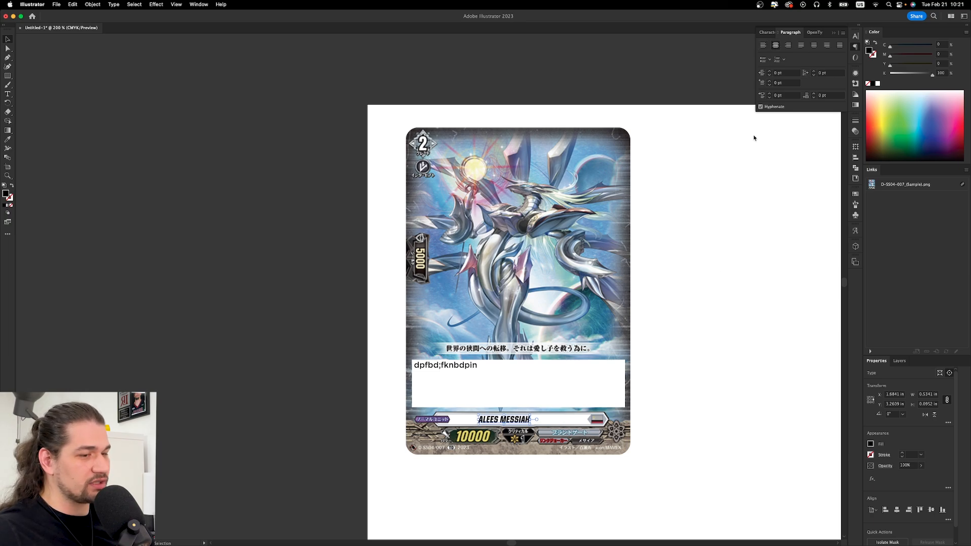
{"action": "double_click", "coordinate": [568, 421]}
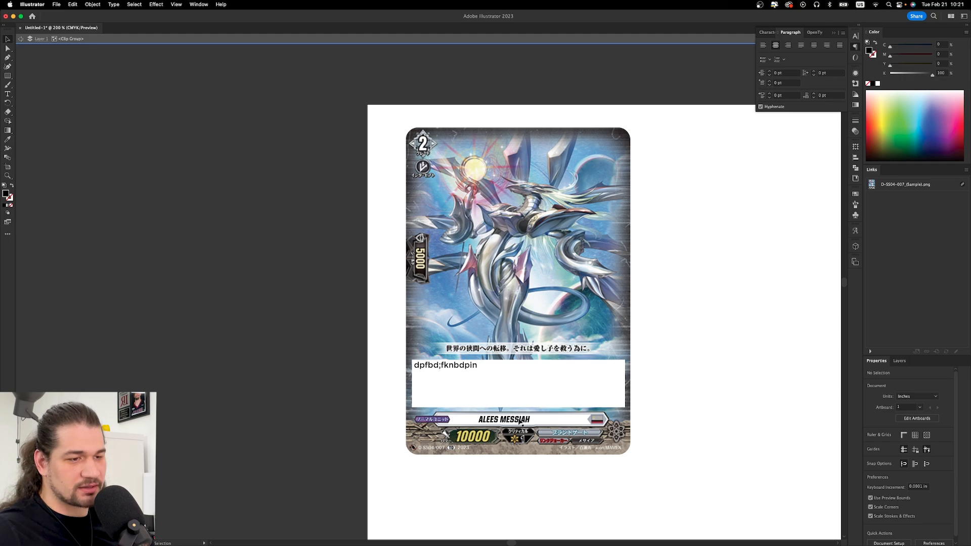
{"action": "left_click", "coordinate": [519, 421]}
{"action": "left_click", "coordinate": [563, 422], "text": "shift"}
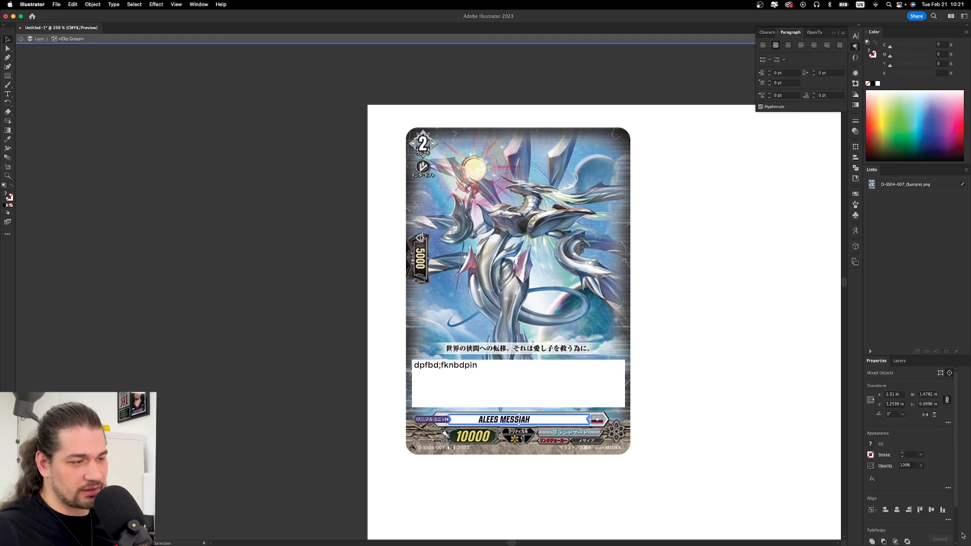
{"action": "left_click", "coordinate": [898, 510]}
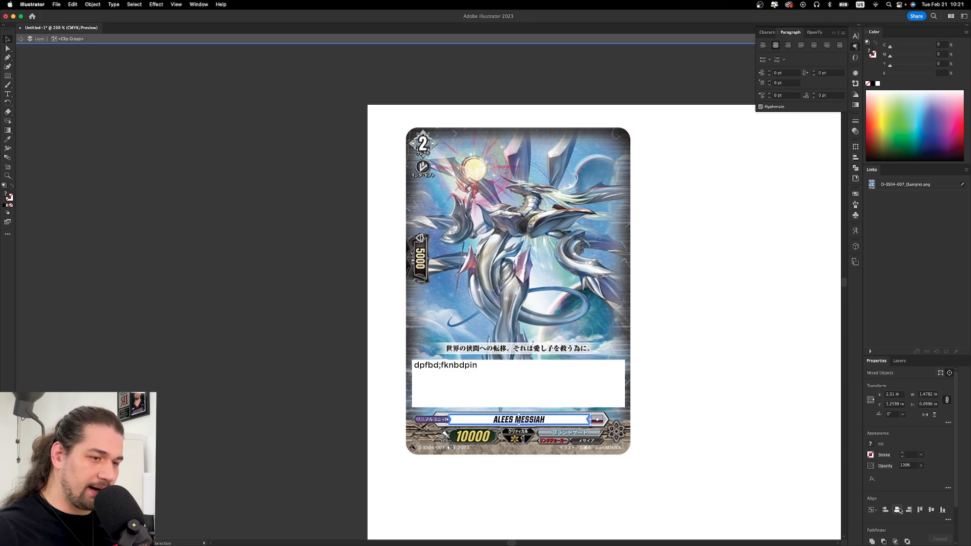
{"action": "double_click", "coordinate": [729, 453]}
Delete the word "ALEES" from the card's name, leaving only "MESSIAH".
{"action": "key", "text": "t"}
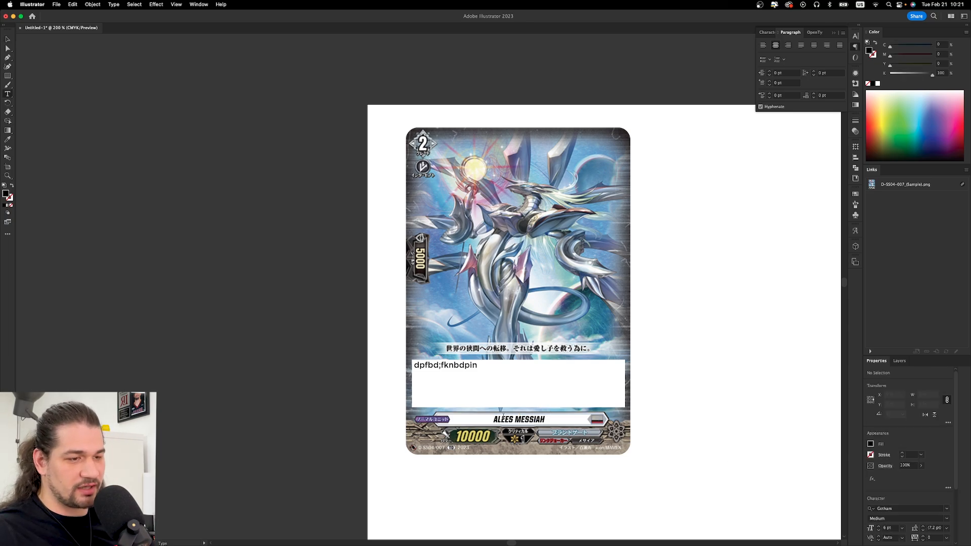
{"action": "left_click_drag", "start_coordinate": [514, 419], "coordinate": [461, 419]}
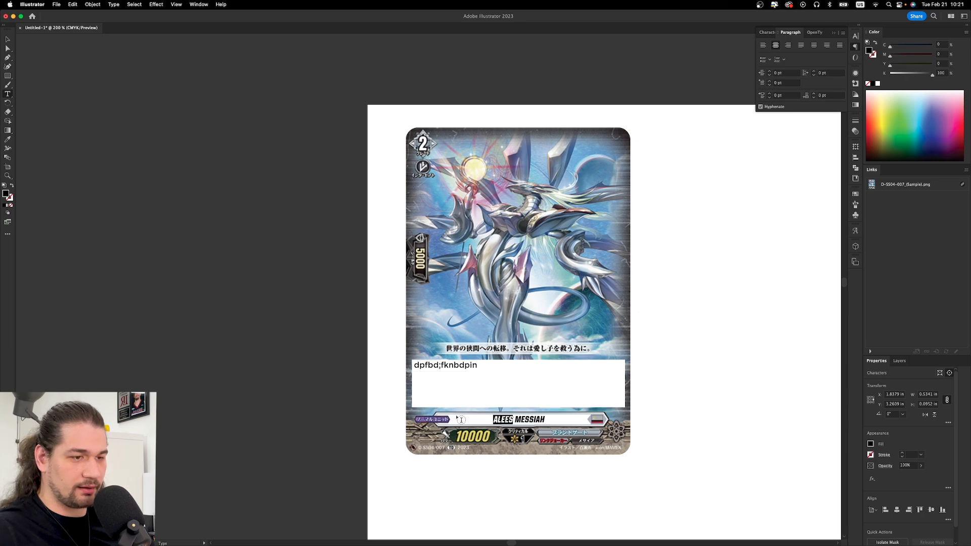
{"action": "key", "text": "BackSpace"}
{"action": "key", "text": "Escape"}
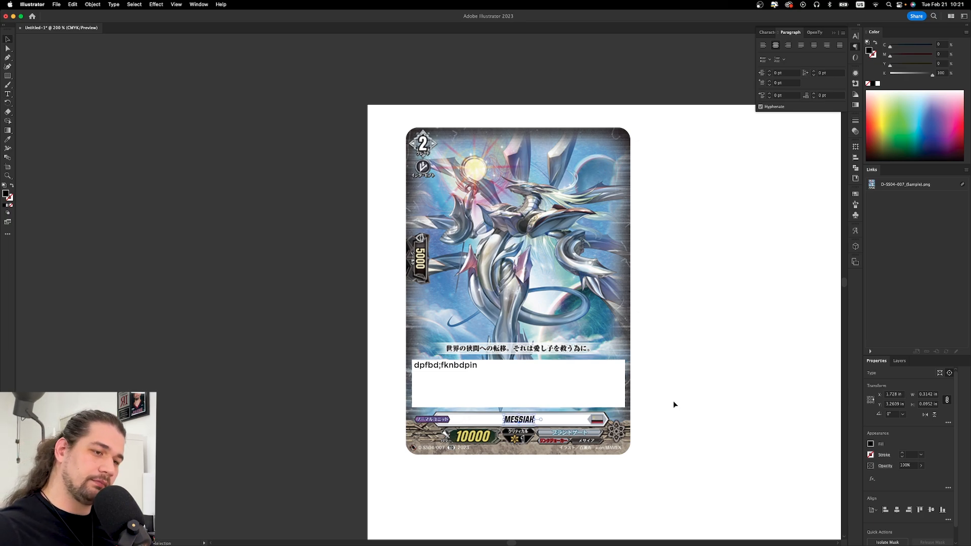
{"action": "left_click", "coordinate": [702, 429]}
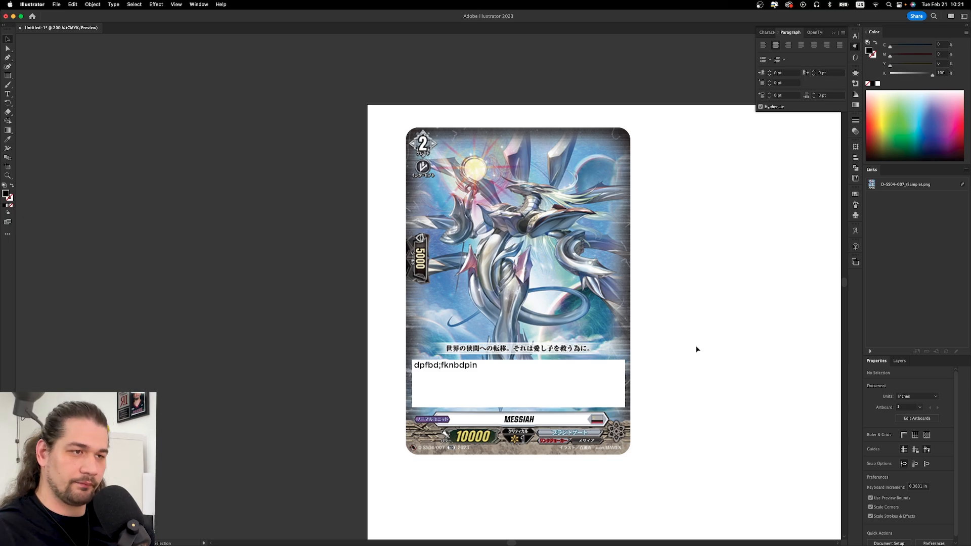
Move the card toward the artboard's upper-left corner, to about X 2.95 in and Y 2.40 in.
{"action": "scroll", "coordinate": [690, 316], "scroll_direction": "left", "scroll_amount": 10}
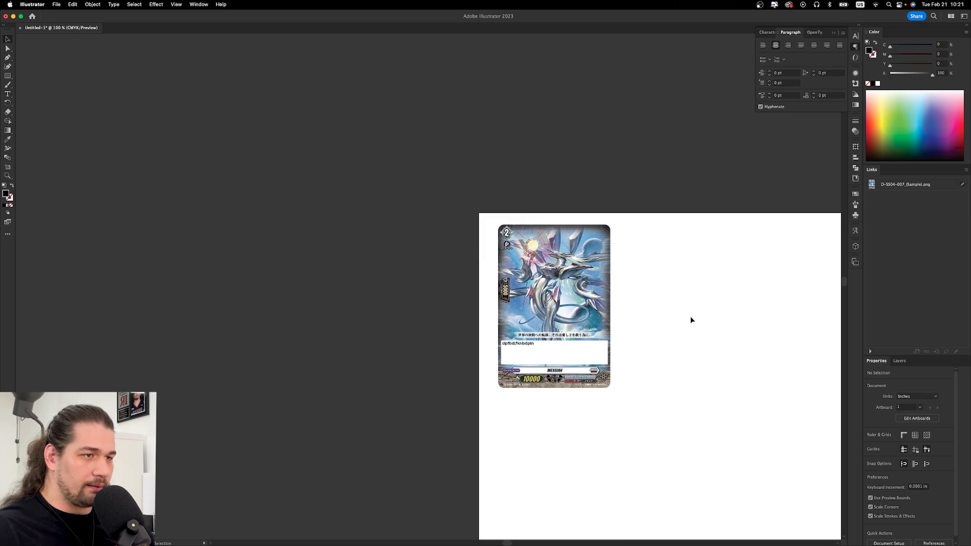
{"action": "mouse_move", "coordinate": [429, 356]}
{"action": "left_mouse_down"}
{"action": "mouse_move", "coordinate": [416, 385]}
{"action": "mouse_move", "coordinate": [444, 358]}
{"action": "left_mouse_up"}
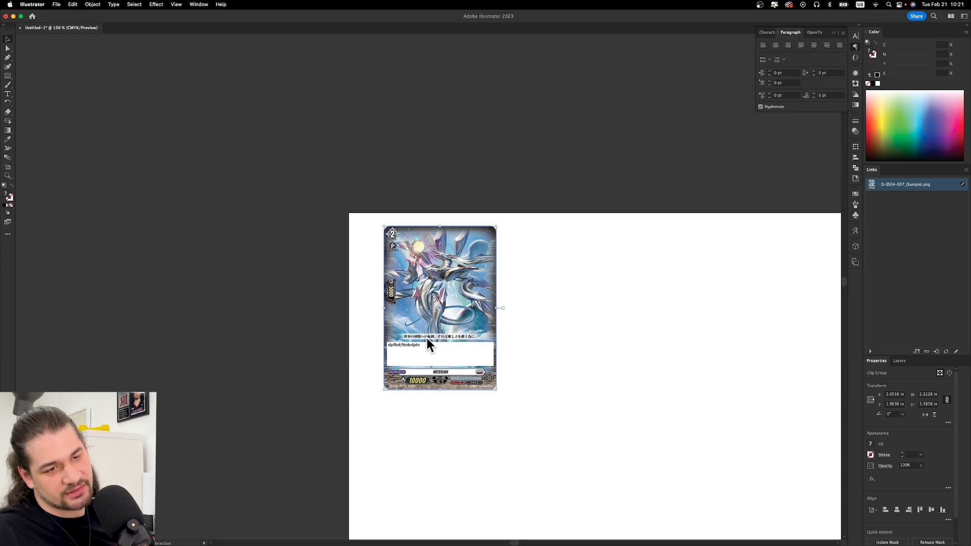
{"action": "left_click_drag", "start_coordinate": [469, 290], "coordinate": [477, 306]}
{"action": "scroll", "coordinate": [477, 304], "scroll_direction": "down", "scroll_amount": 3}
{"action": "scroll", "coordinate": [478, 303], "scroll_direction": "right", "scroll_amount": 2}
{"action": "scroll", "coordinate": [478, 301], "scroll_direction": "right", "scroll_amount": 3}
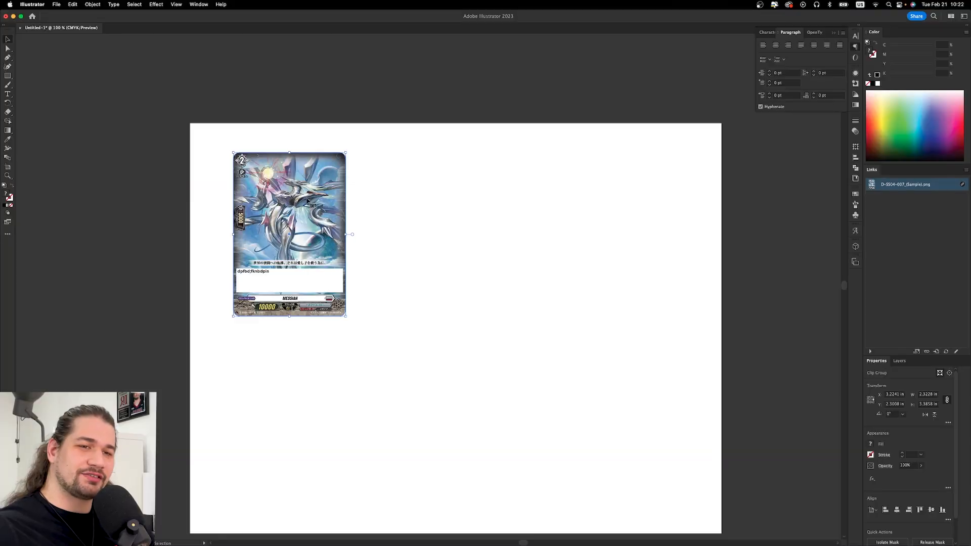
{"action": "mouse_move", "coordinate": [299, 202]}
{"action": "left_mouse_down"}
{"action": "mouse_move", "coordinate": [303, 216]}
{"action": "mouse_move", "coordinate": [290, 199]}
{"action": "mouse_move", "coordinate": [284, 208]}
{"action": "left_mouse_up"}
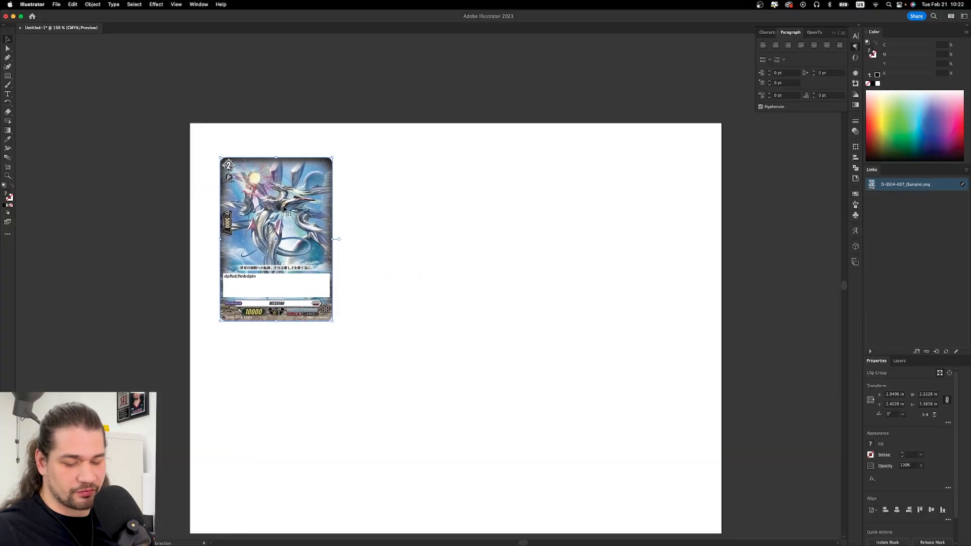
Duplicate the card three times, spreading the copies across the middle and right side of the artboard.
{"action": "key", "text": "a"}
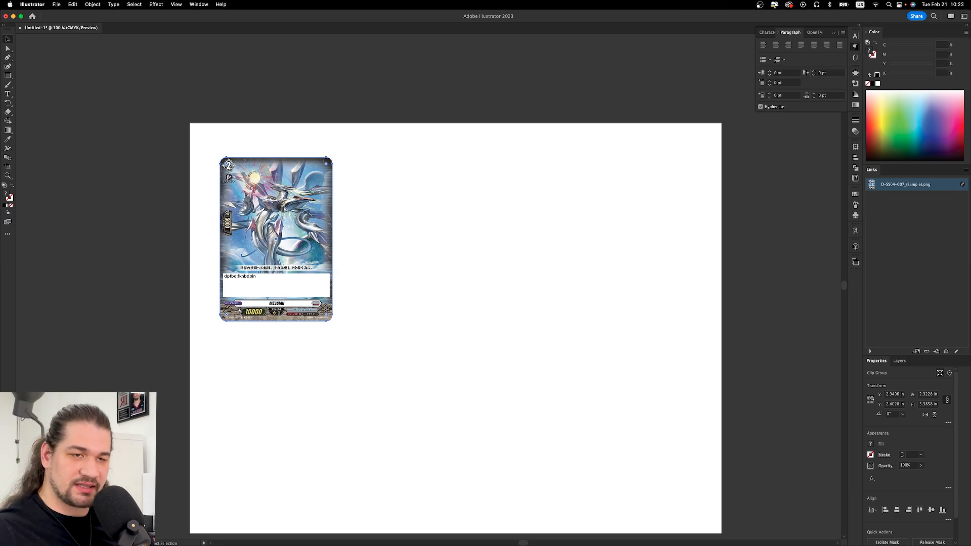
{"action": "key", "text": "super+v"}
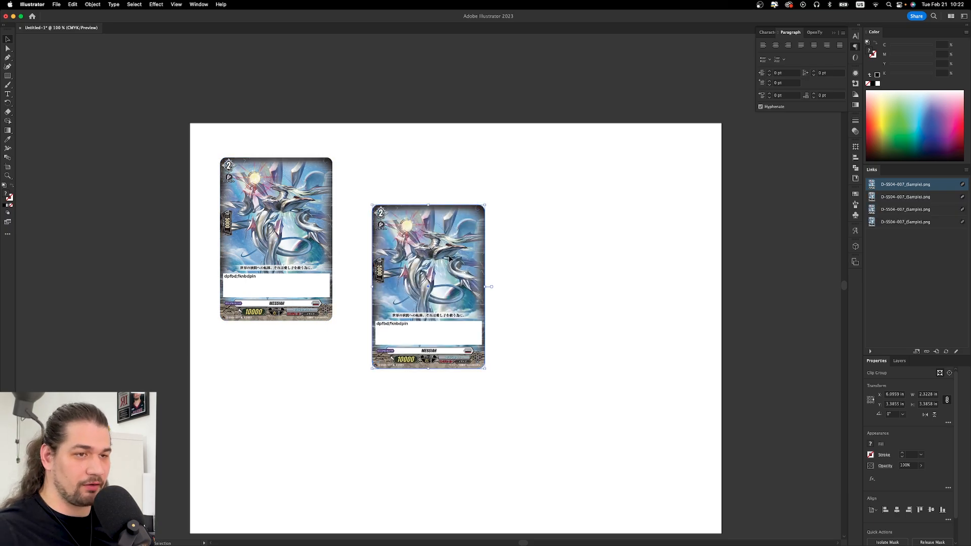
{"action": "key", "text": "super+v"}
{"action": "key", "text": "super+v"}
{"action": "left_click", "coordinate": [501, 275]}
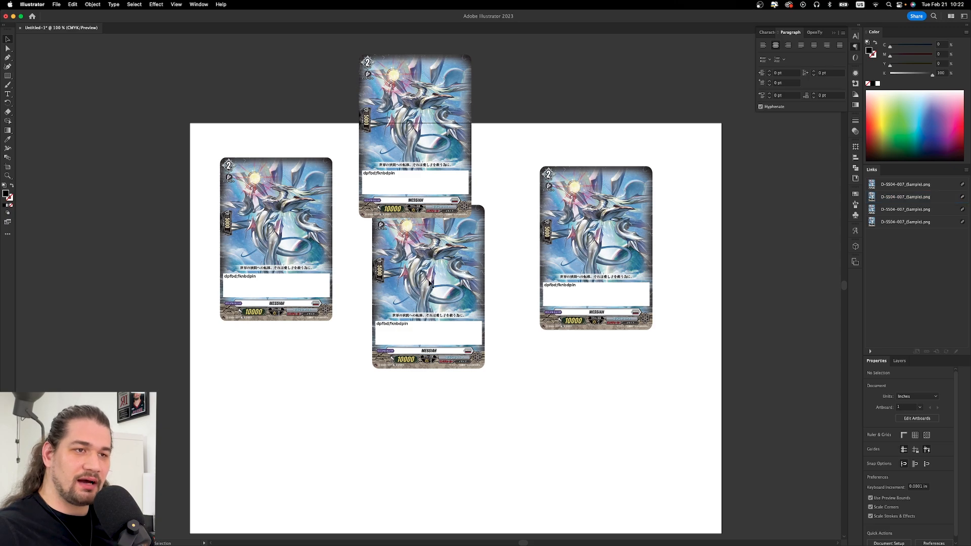
Move two of the cards inward and align all four cards along their vertical centres.
{"action": "left_click_drag", "start_coordinate": [429, 281], "coordinate": [483, 243]}
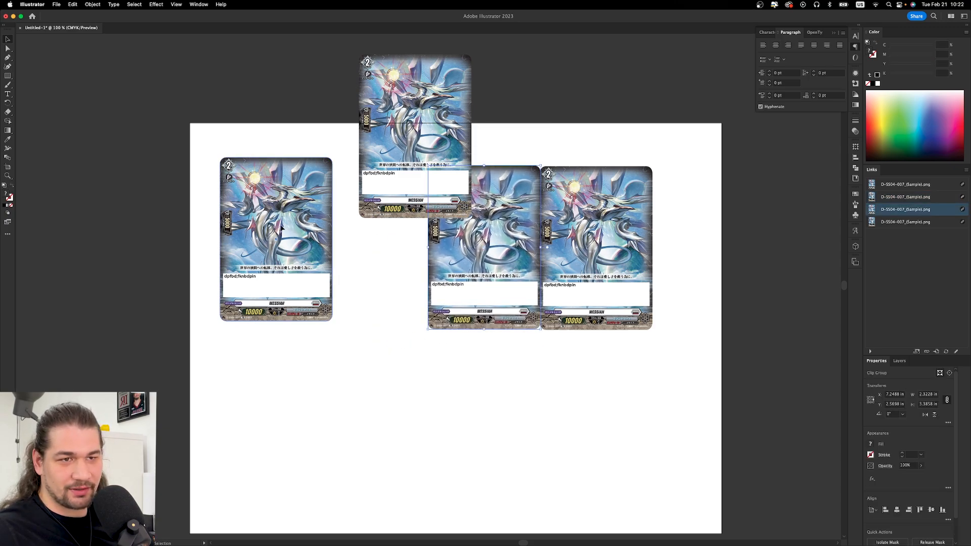
{"action": "left_click_drag", "start_coordinate": [333, 211], "coordinate": [370, 215]}
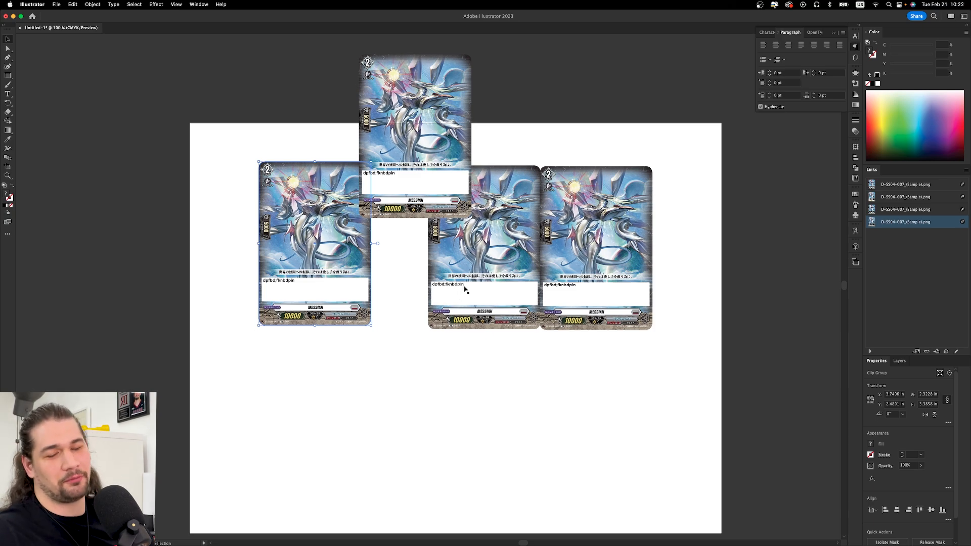
{"action": "left_click_drag", "start_coordinate": [230, 81], "coordinate": [696, 363]}
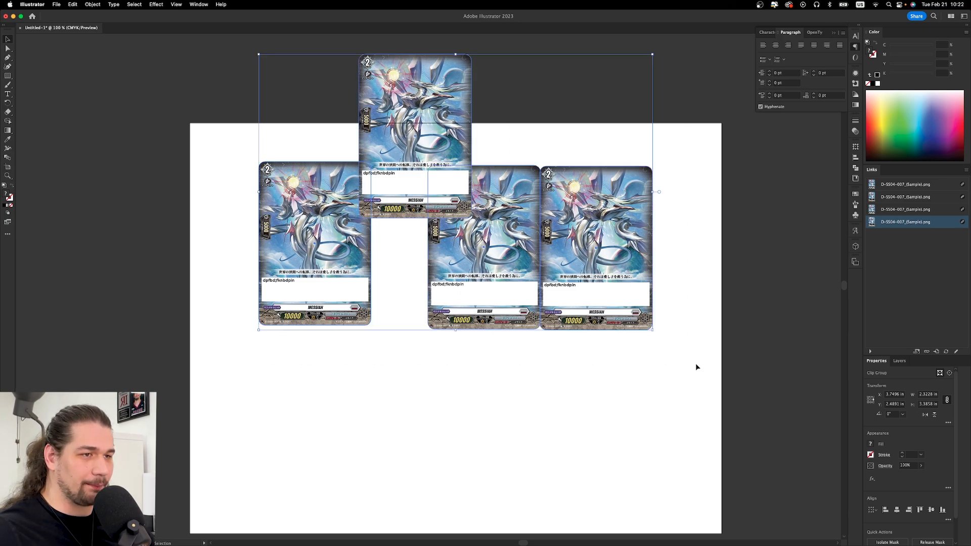
{"action": "left_click", "coordinate": [529, 374]}
{"action": "left_click_drag", "start_coordinate": [271, 95], "coordinate": [546, 334]}
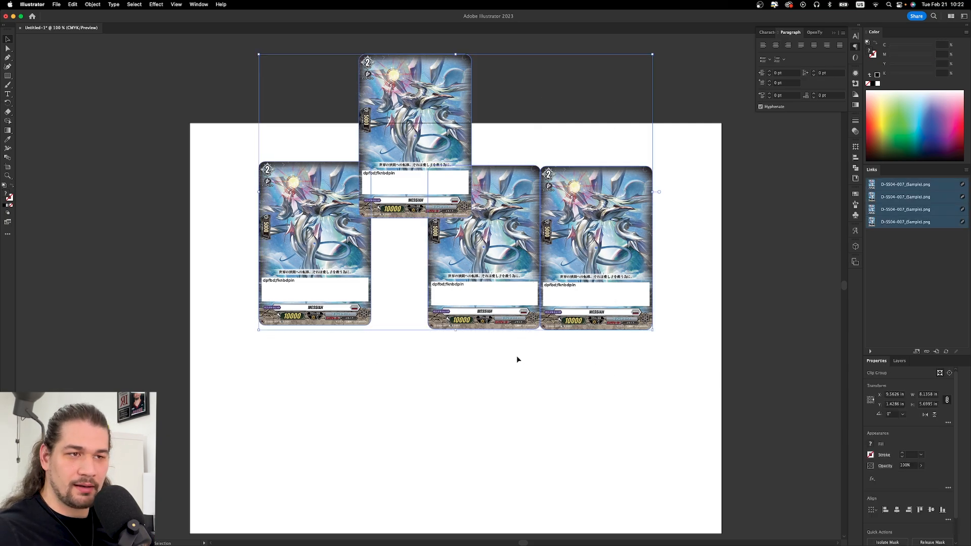
{"action": "left_click", "coordinate": [931, 510]}
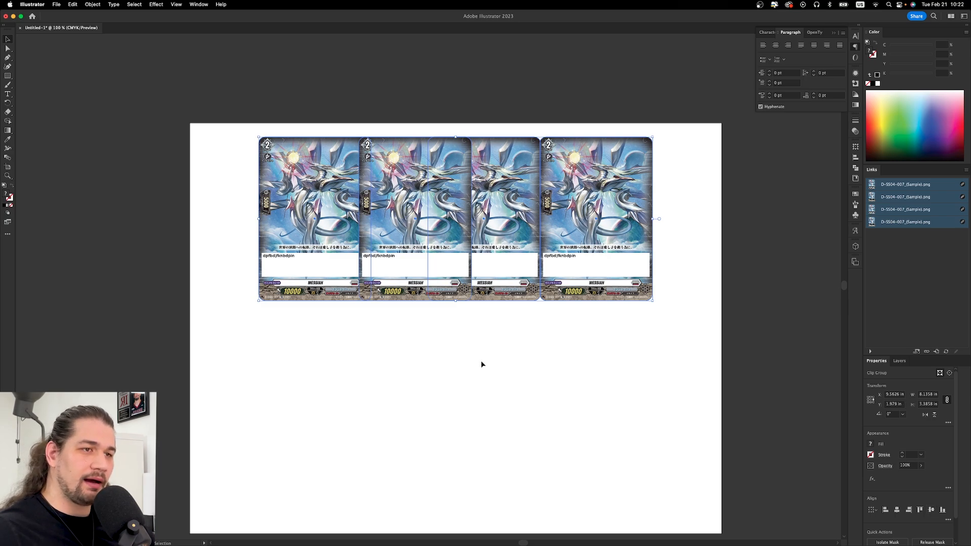
{"action": "left_click", "coordinate": [495, 358]}
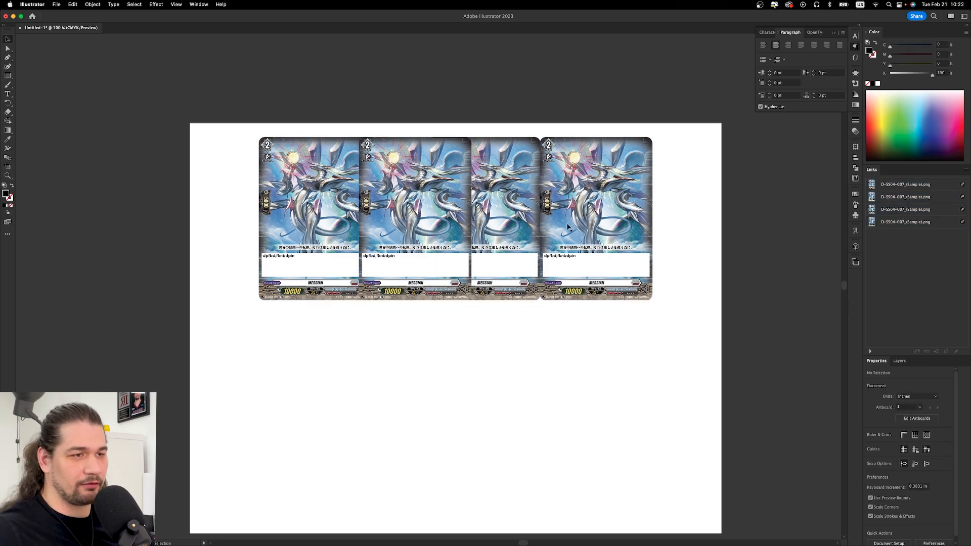
Slide the cards horizontally into a single row of four with narrow gaps between them.
{"action": "left_click_drag", "start_coordinate": [567, 227], "coordinate": [655, 212]}
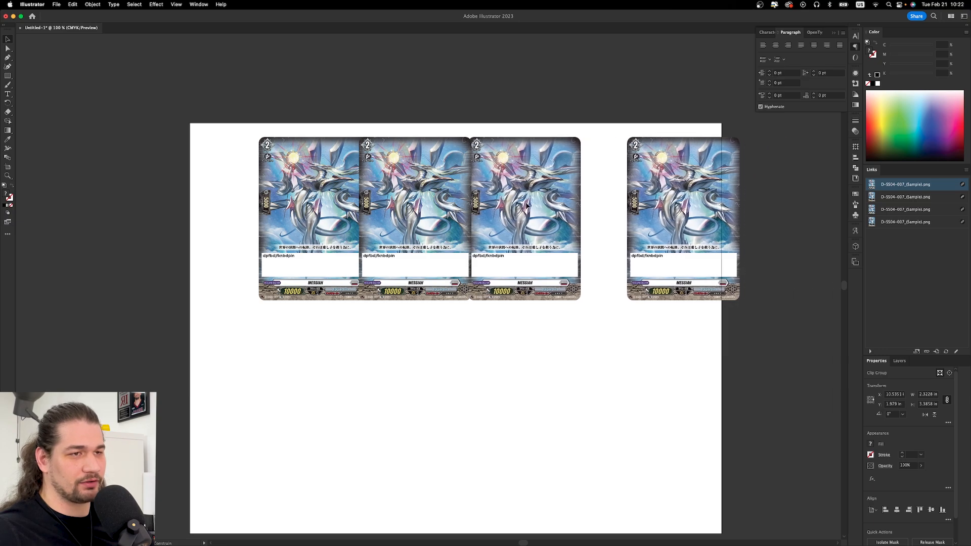
{"action": "left_click_drag", "start_coordinate": [526, 205], "coordinate": [530, 205]}
{"action": "left_click", "coordinate": [676, 205], "text": "shift"}
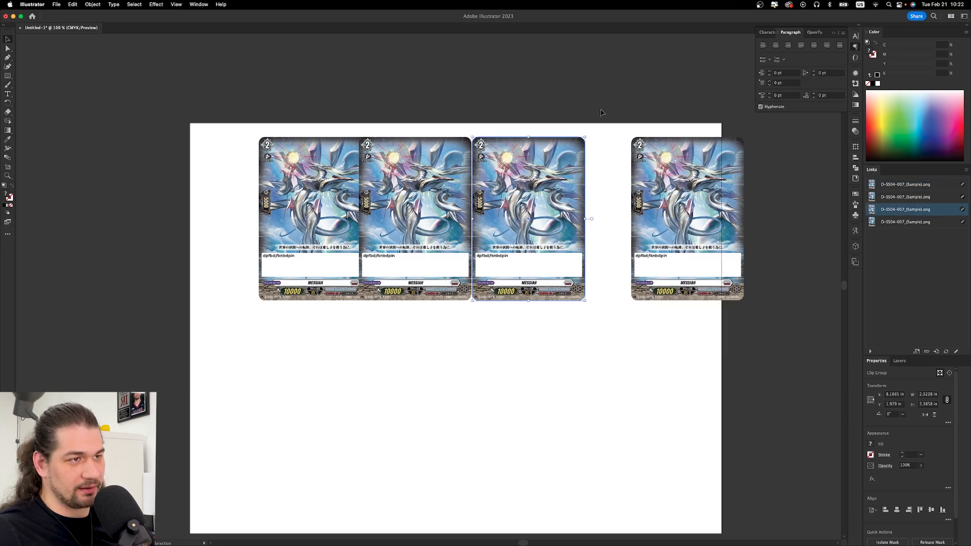
{"action": "left_click", "coordinate": [601, 112]}
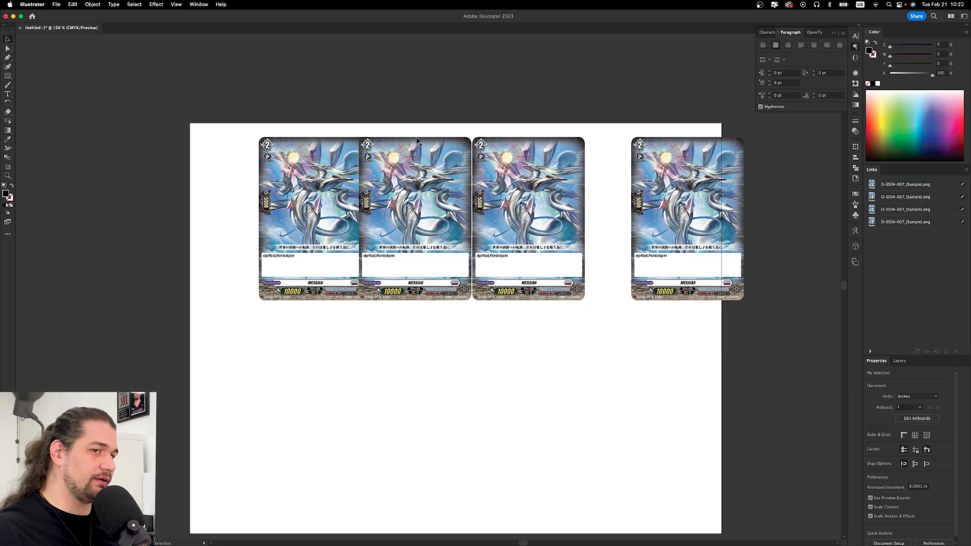
{"action": "mouse_move", "coordinate": [314, 158]}
{"action": "left_mouse_down"}
{"action": "mouse_move", "coordinate": [276, 142]}
{"action": "mouse_move", "coordinate": [304, 148]}
{"action": "mouse_move", "coordinate": [300, 158]}
{"action": "left_mouse_up"}
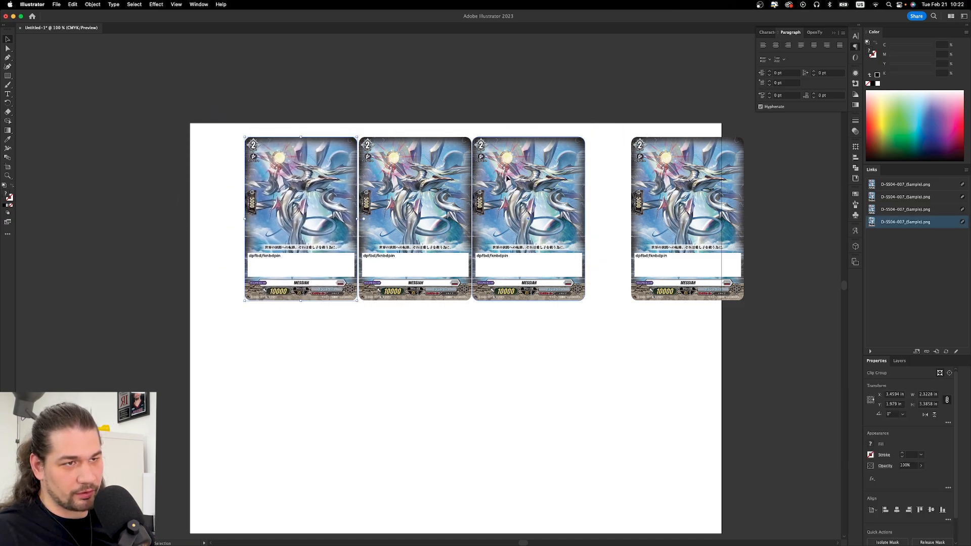
{"action": "left_click_drag", "start_coordinate": [536, 170], "coordinate": [538, 170]}
{"action": "left_click", "coordinate": [669, 181], "text": "shift"}
{"action": "left_click_drag", "start_coordinate": [670, 180], "coordinate": [638, 192]}
{"action": "key", "text": "super+z"}
{"action": "left_click", "coordinate": [587, 61]}
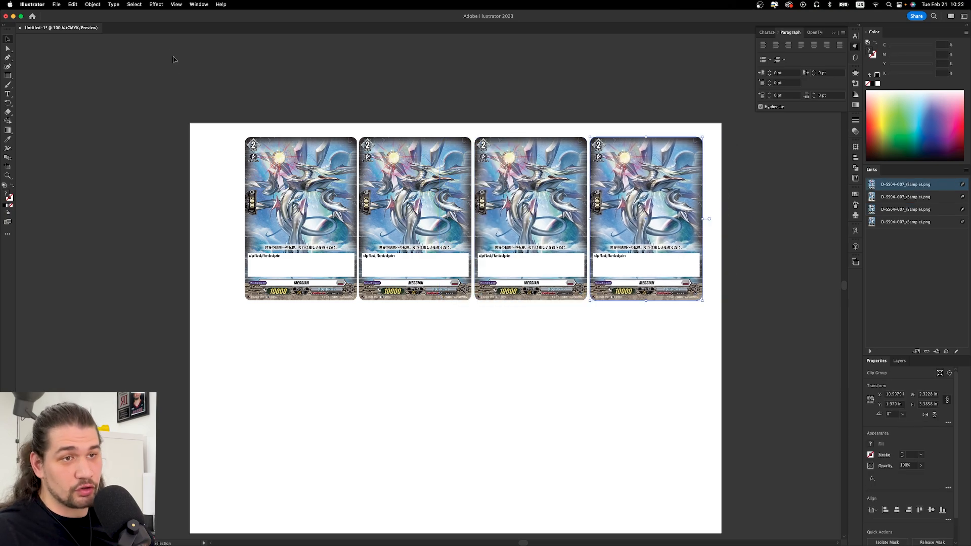
Distribute the four cards evenly by their horizontal centres and shift the whole row slightly left and down.
{"action": "key", "text": "super+a"}
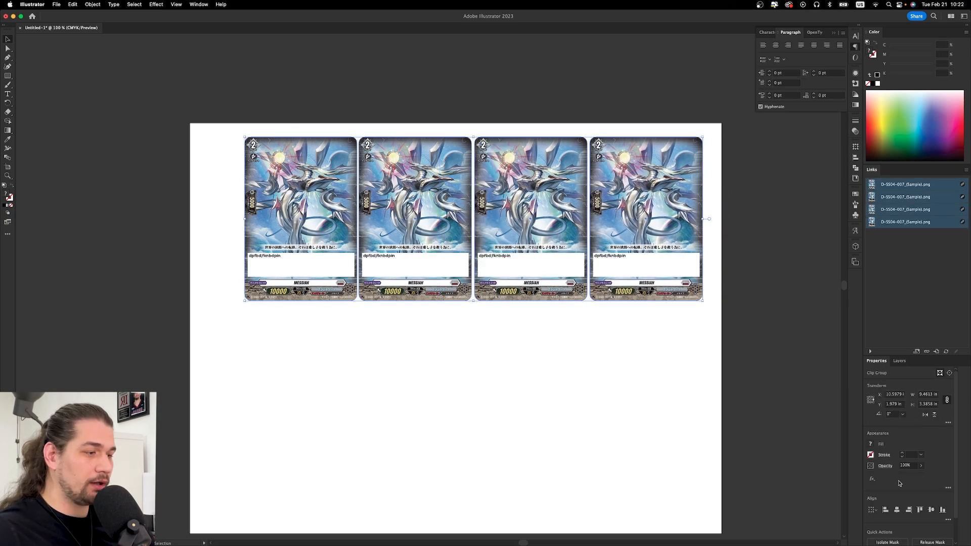
{"action": "left_click", "coordinate": [948, 522]}
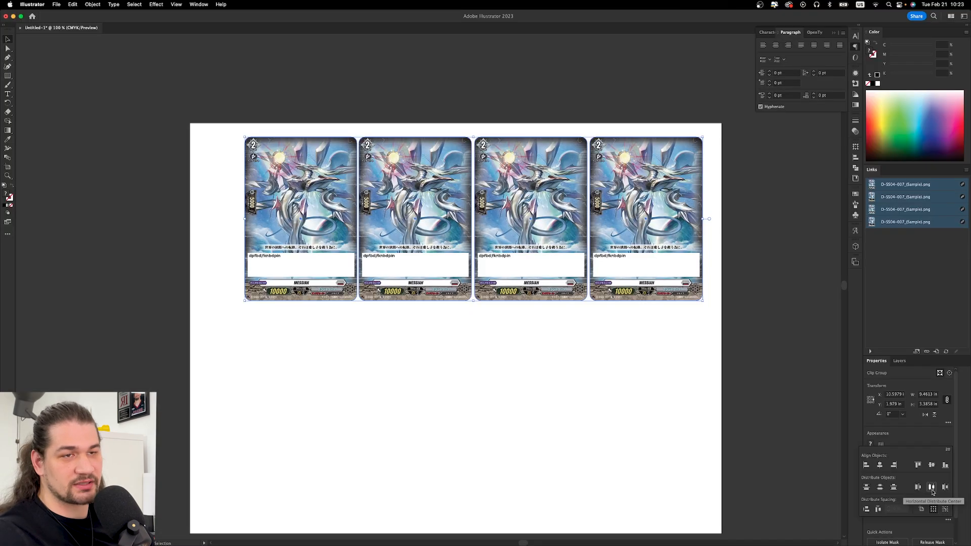
{"action": "left_click", "coordinate": [869, 402]}
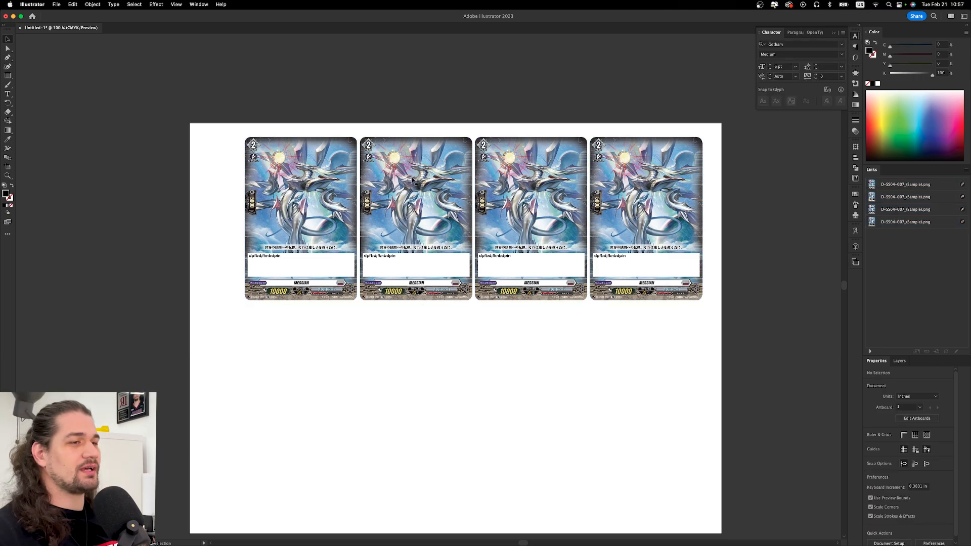
{"action": "left_click_drag", "start_coordinate": [302, 106], "coordinate": [576, 181]}
{"action": "left_click", "coordinate": [612, 136]}
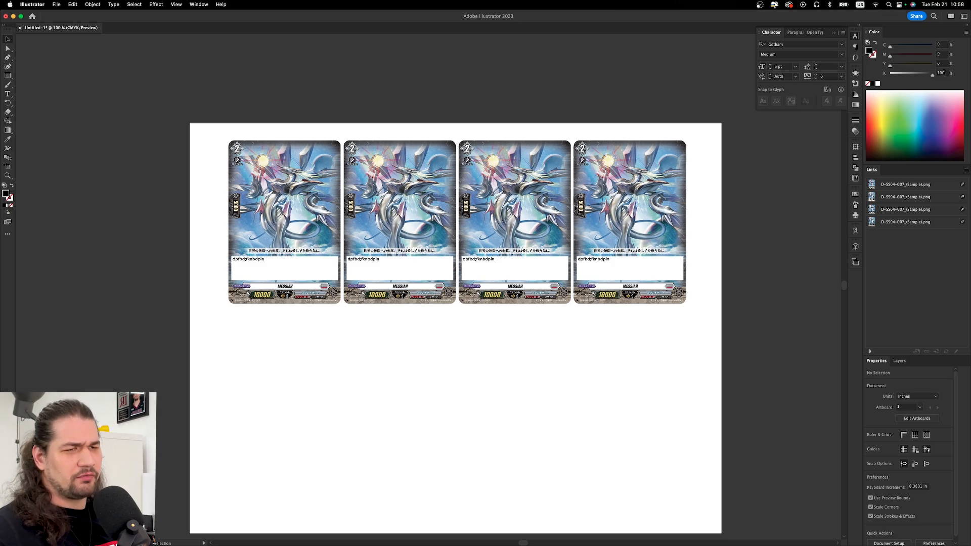
Delete the three card copies, keeping only the leftmost card on the artboard.
{"action": "left_click_drag", "start_coordinate": [392, 219], "coordinate": [389, 219]}
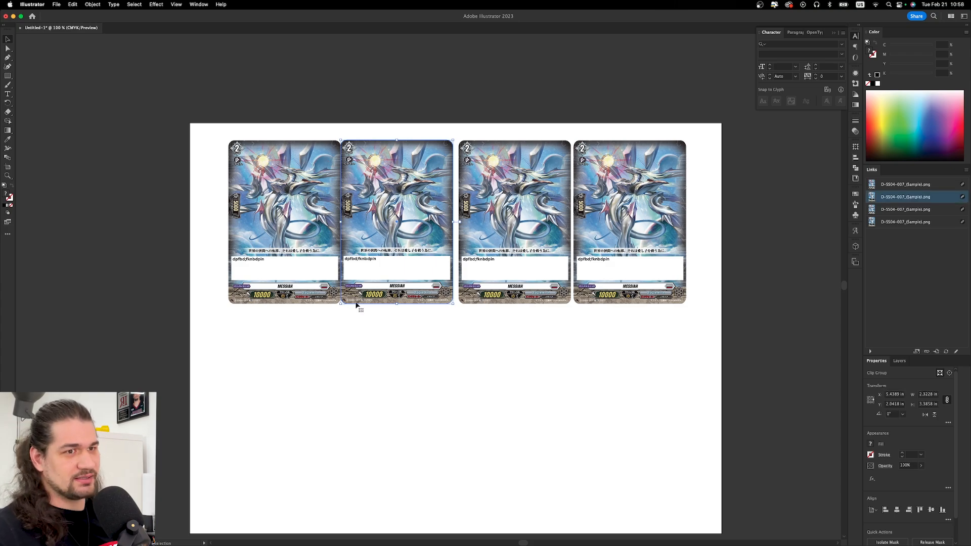
{"action": "left_click_drag", "start_coordinate": [392, 119], "coordinate": [755, 226]}
{"action": "key", "text": "Delete"}
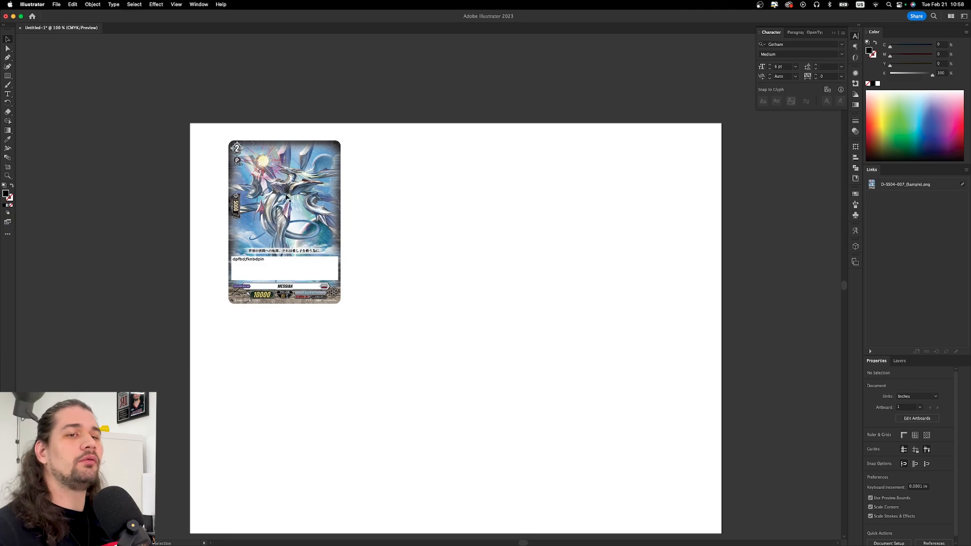
Reposition the single card near the artboard's upper-left corner, at about X 2.86 in and Y 2.11 in.
{"action": "left_click_drag", "start_coordinate": [301, 202], "coordinate": [297, 210]}
{"action": "left_click", "coordinate": [458, 203]}
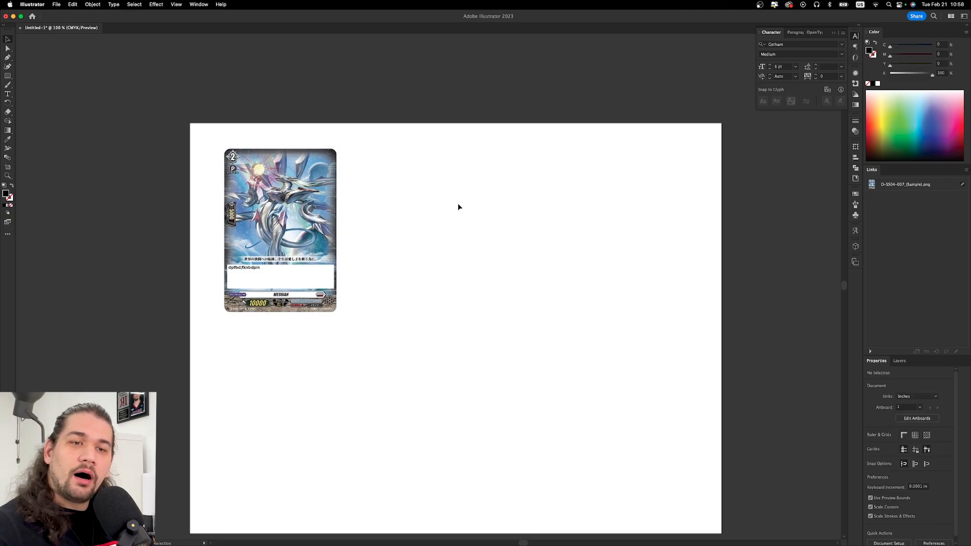
{"action": "left_click_drag", "start_coordinate": [320, 253], "coordinate": [318, 257]}
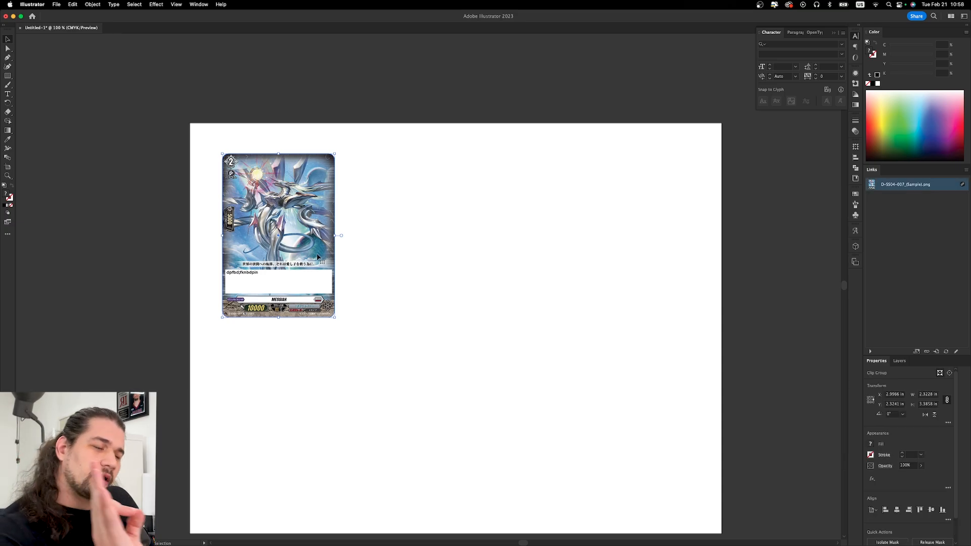
{"action": "left_click", "coordinate": [369, 248]}
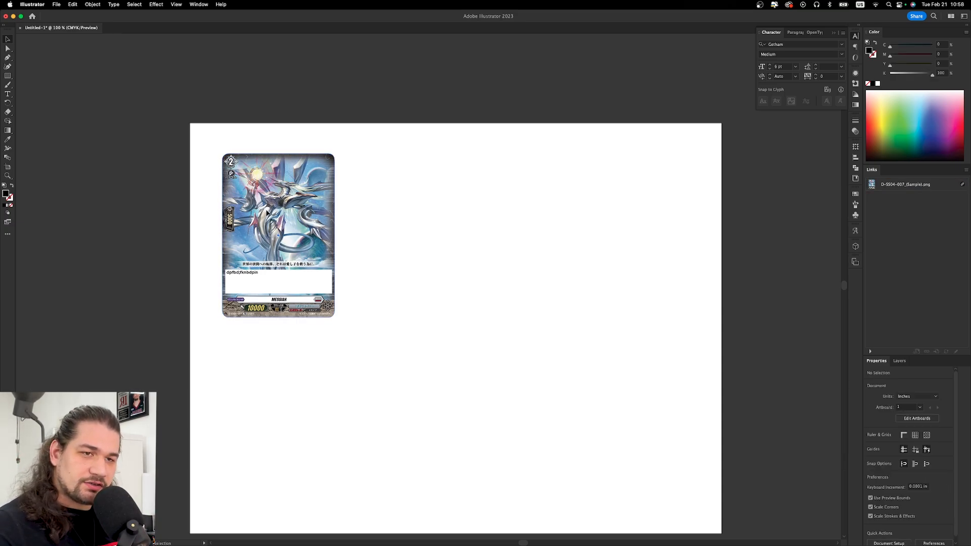
{"action": "left_click_drag", "start_coordinate": [267, 207], "coordinate": [288, 189]}
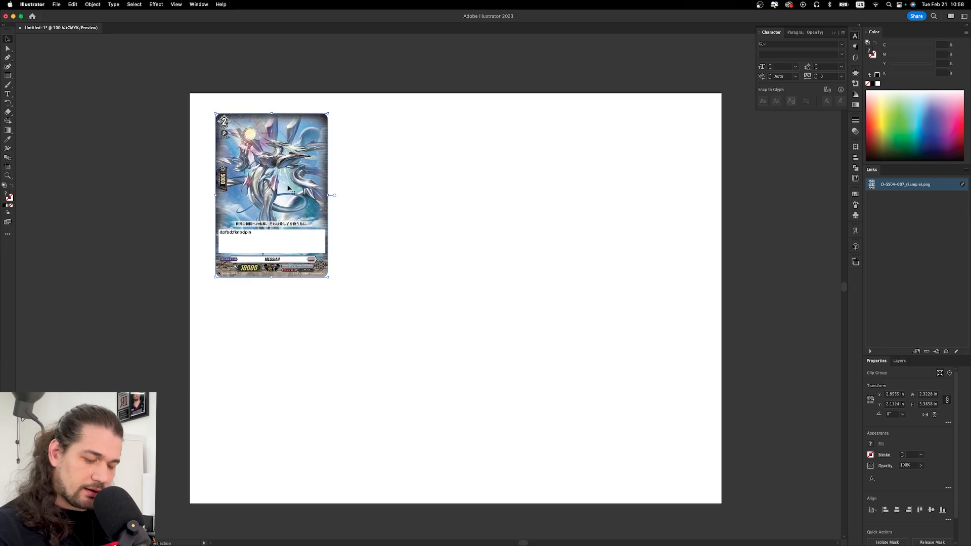
Duplicate the card on top of itself, move one card to the right and delete the other.
{"action": "left_click_drag", "start_coordinate": [288, 188], "coordinate": [251, 194]}
{"action": "key", "text": "super+f"}
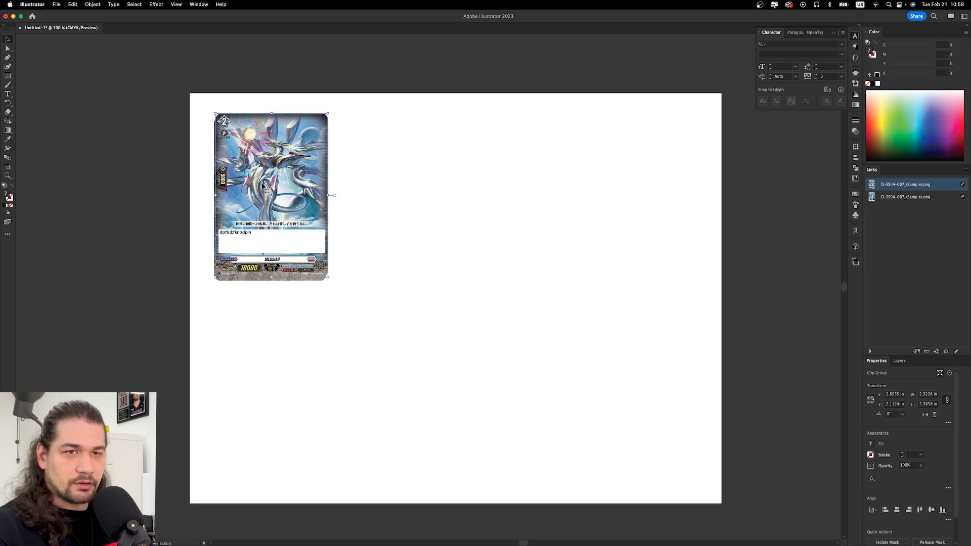
{"action": "left_click_drag", "start_coordinate": [263, 186], "coordinate": [380, 188]}
{"action": "left_click", "coordinate": [244, 188]}
{"action": "key", "text": "BackSpace"}
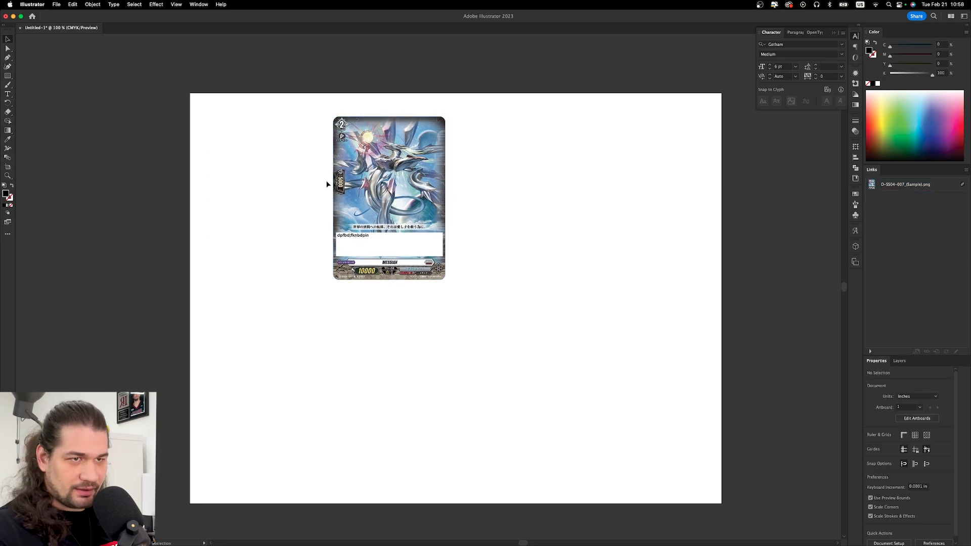
Delete the last card, and undo the recent edits back to the single card near the upper-left corner.
{"action": "left_click", "coordinate": [392, 178]}
{"action": "key", "text": "BackSpace"}
{"action": "key", "text": "super+z"}
{"action": "key", "text": "super+z"}
{"action": "key", "text": "super+z"}
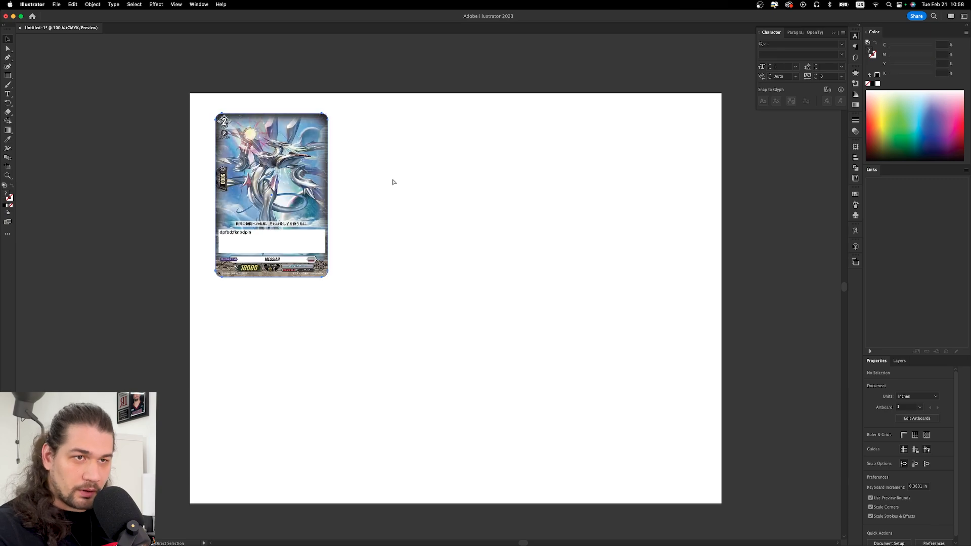
{"action": "key", "text": "super+z"}
{"action": "key", "text": "super+z"}
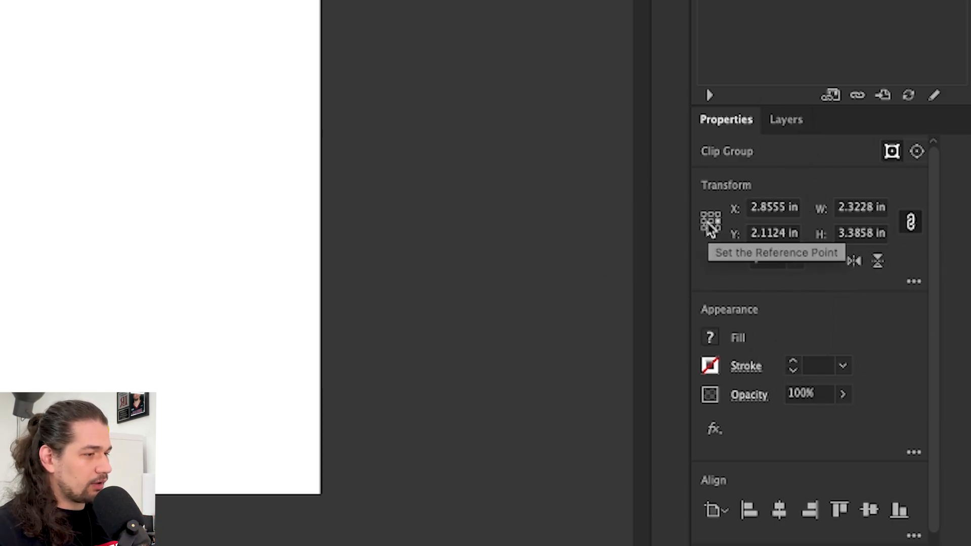
Set the card's transform reference point to its centre after trying the top-right and bottom-left corners.
{"action": "left_click", "coordinate": [717, 214]}
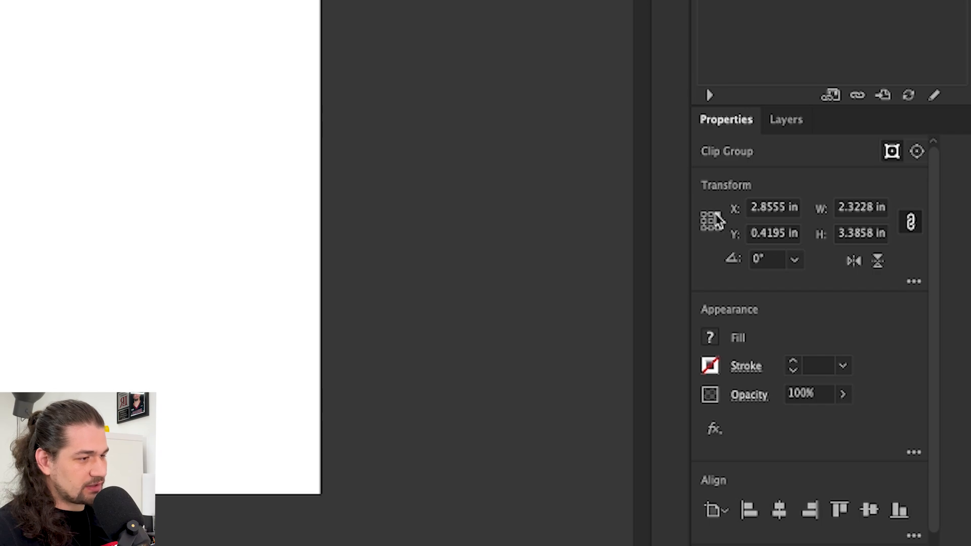
{"action": "left_click", "coordinate": [705, 228]}
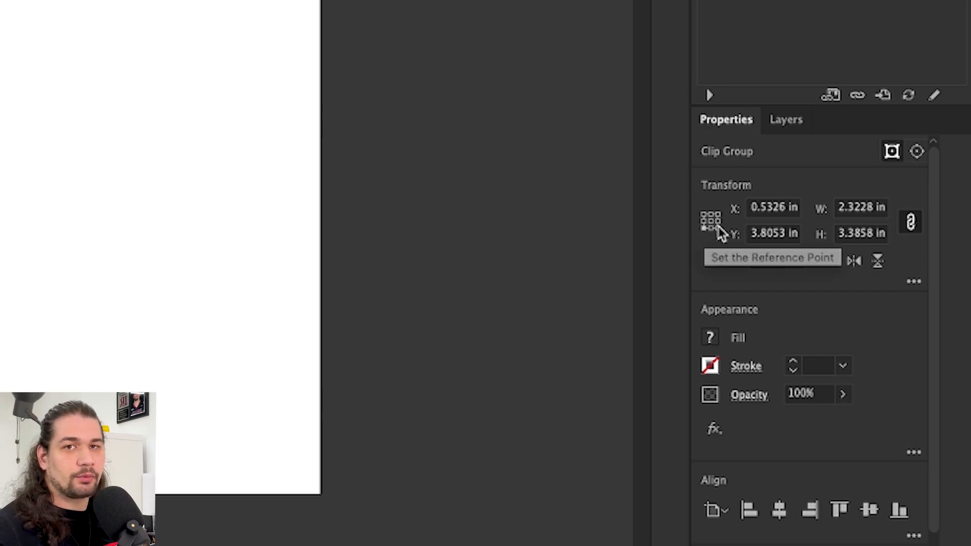
{"action": "left_click", "coordinate": [712, 222]}
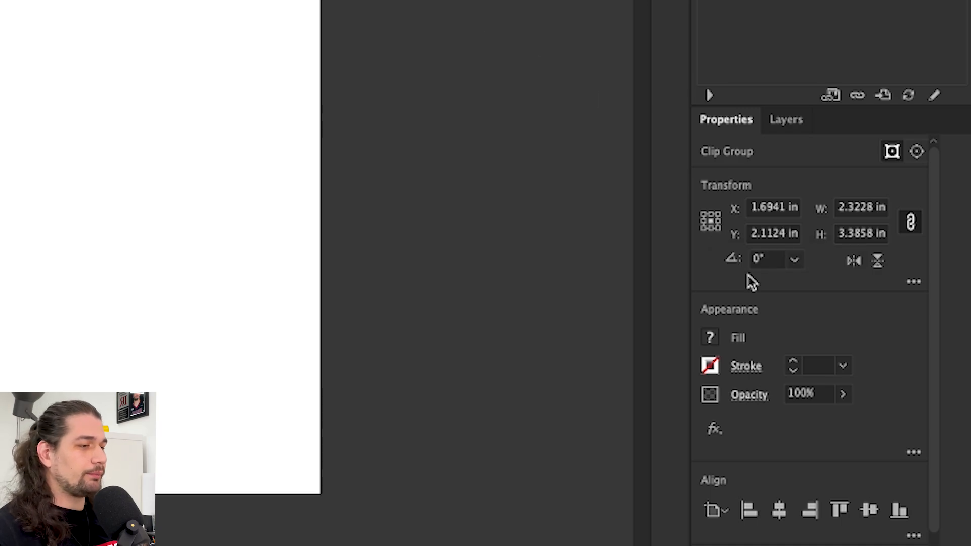
Shift the selected card three card widths right by flipping it horizontally about its right edge, and flip it once more about its centre.
{"action": "left_click", "coordinate": [717, 222]}
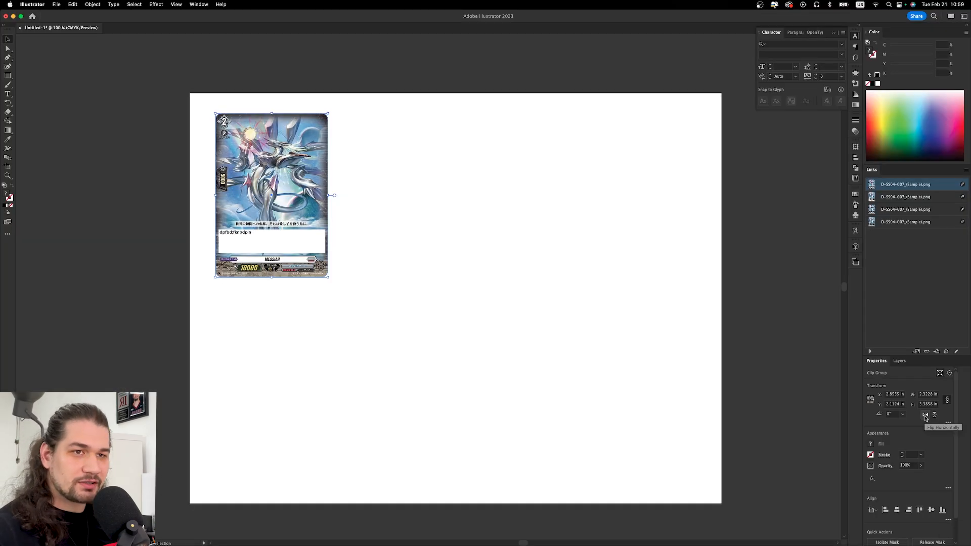
{"action": "left_click", "coordinate": [925, 416]}
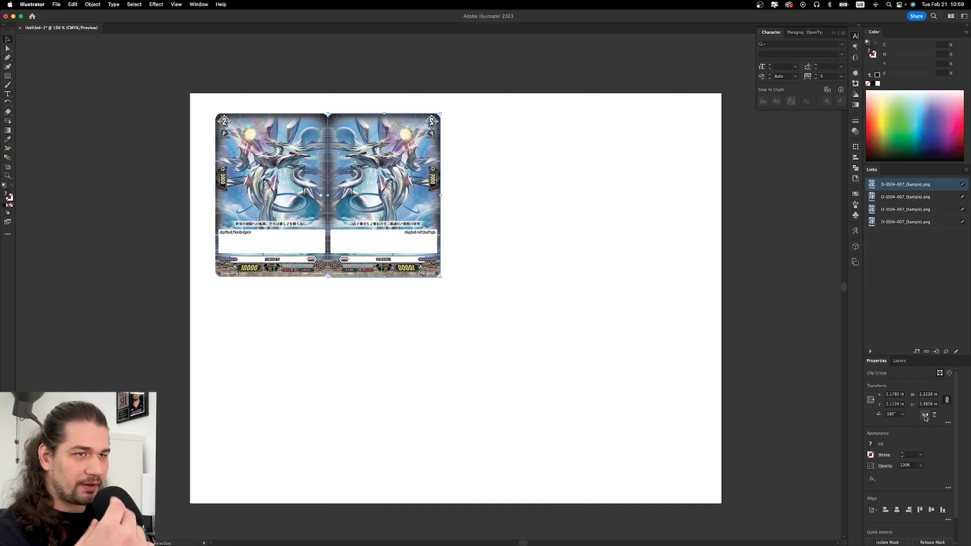
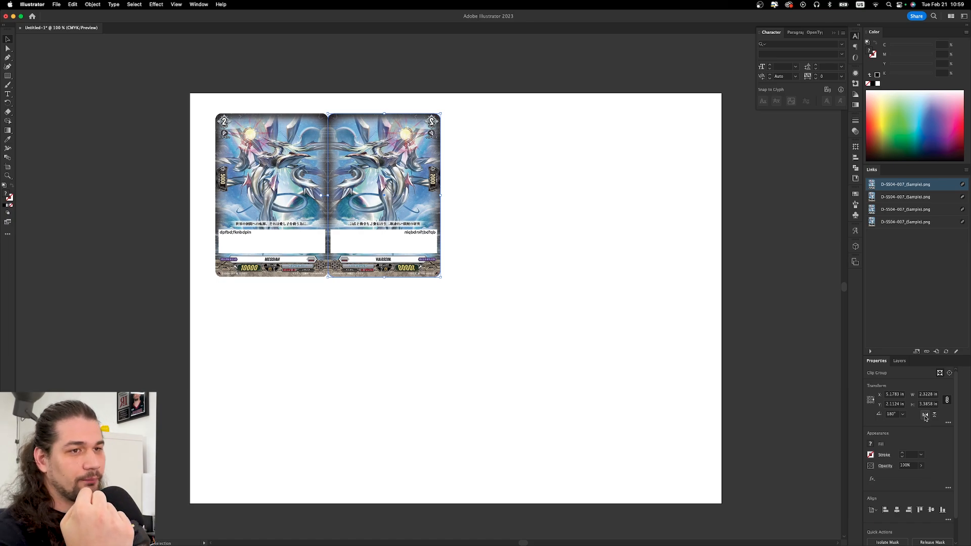
{"action": "left_click", "coordinate": [925, 416]}
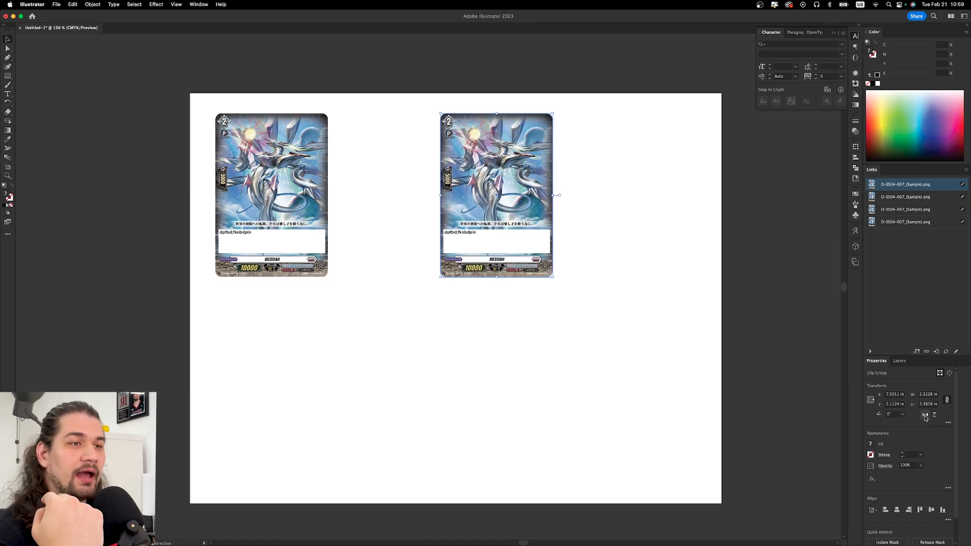
{"action": "left_click", "coordinate": [925, 415]}
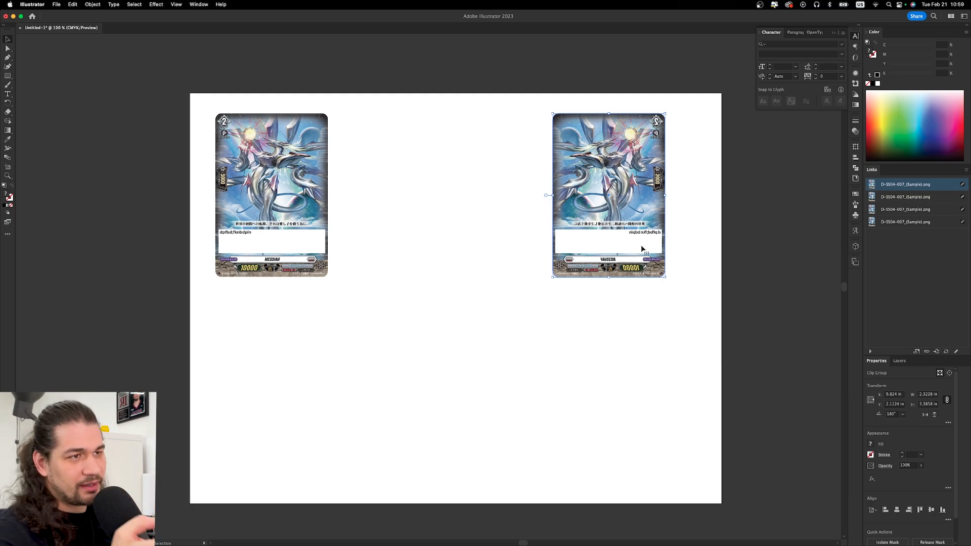
{"action": "left_click", "coordinate": [870, 401]}
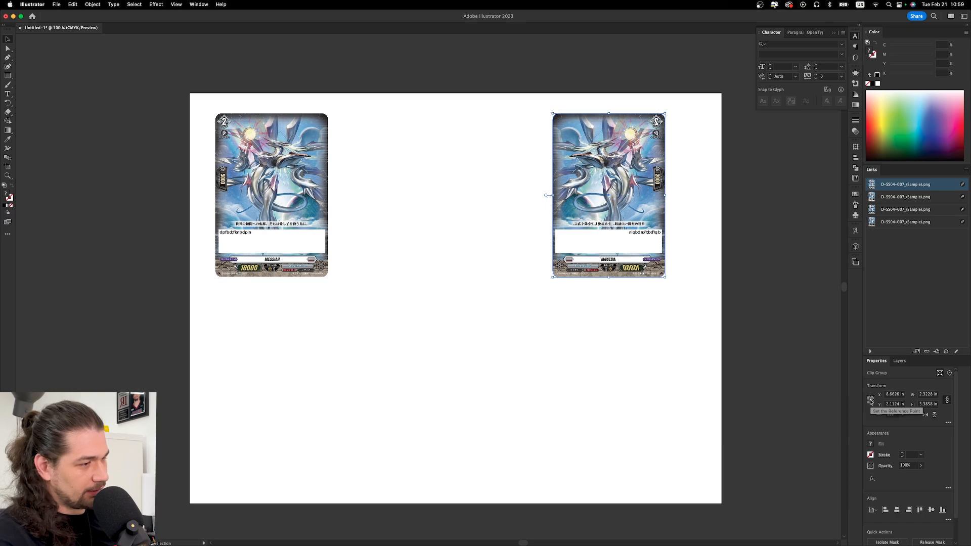
{"action": "left_click", "coordinate": [924, 416]}
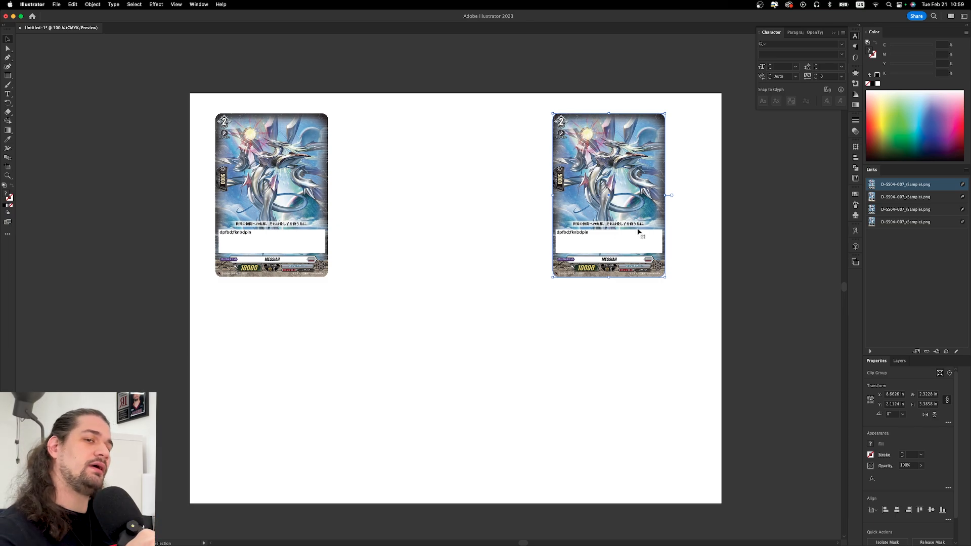
Select all four stacked and offset cards and distribute them evenly by their horizontal centres into one row.
{"action": "left_click_drag", "start_coordinate": [173, 87], "coordinate": [723, 210]}
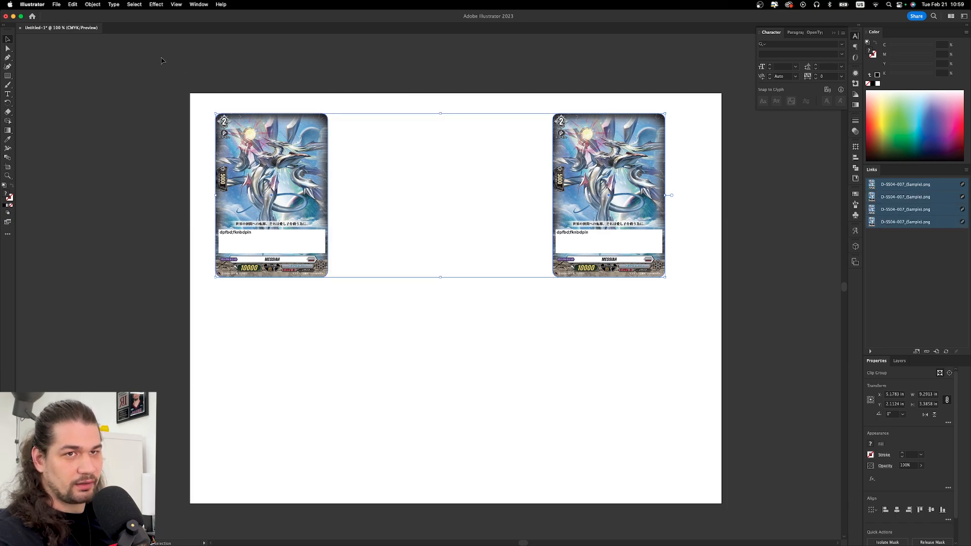
{"action": "left_click_drag", "start_coordinate": [162, 67], "coordinate": [740, 263]}
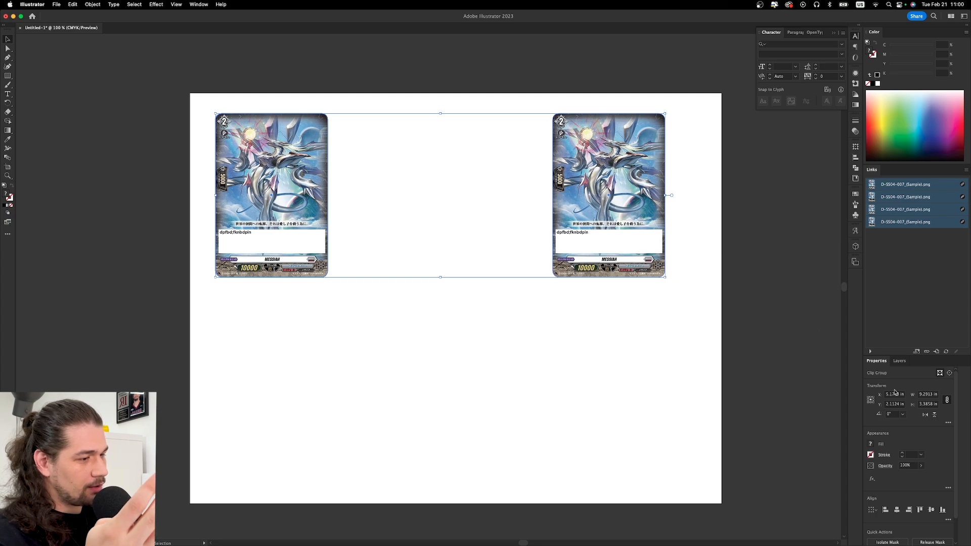
{"action": "left_click", "coordinate": [948, 521]}
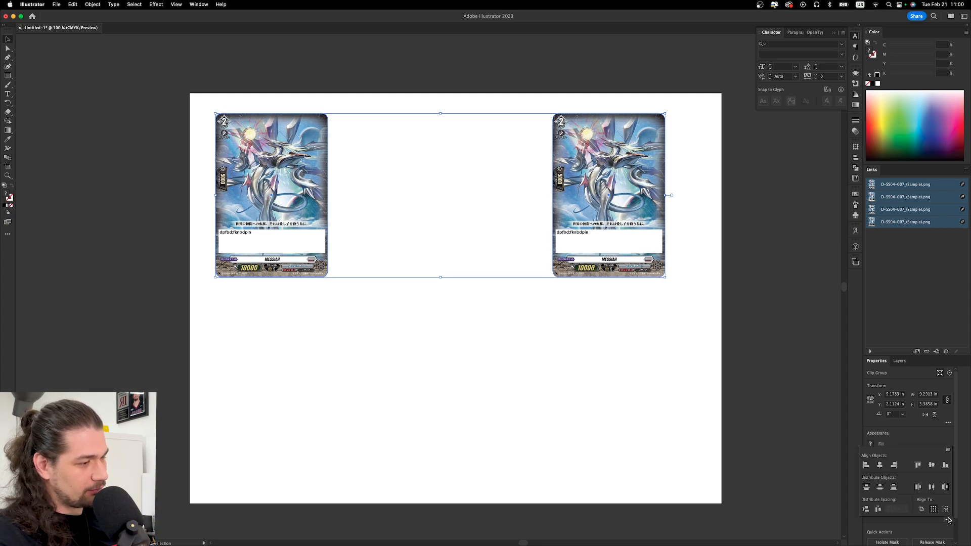
{"action": "left_click", "coordinate": [933, 488]}
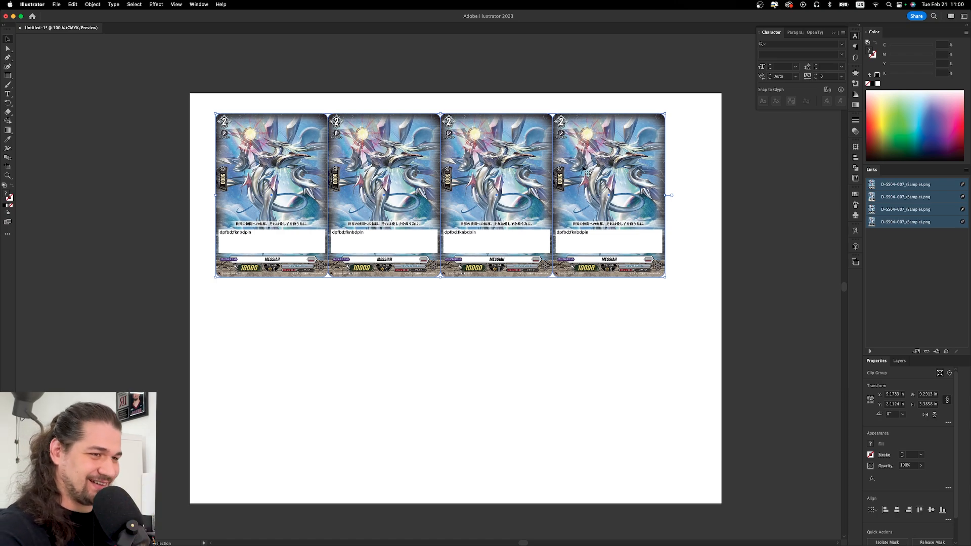
{"action": "left_click", "coordinate": [318, 61]}
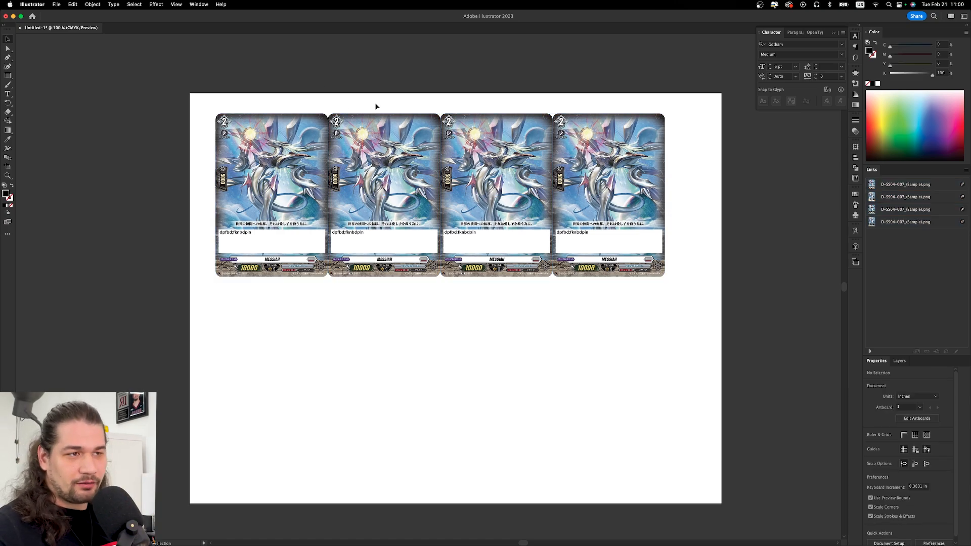
Select the whole row of four cards and group them into one object.
{"action": "left_click_drag", "start_coordinate": [165, 99], "coordinate": [730, 231]}
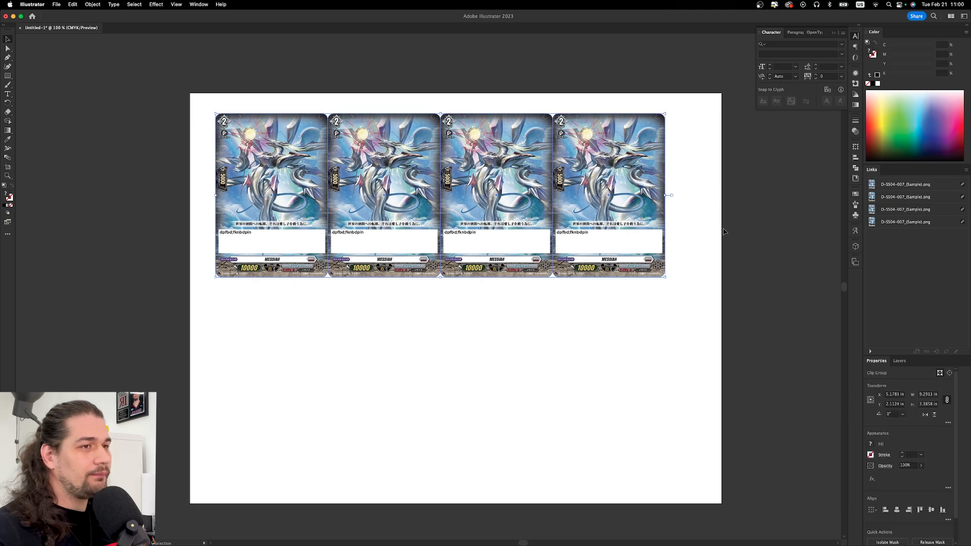
{"action": "right_click", "coordinate": [590, 151]}
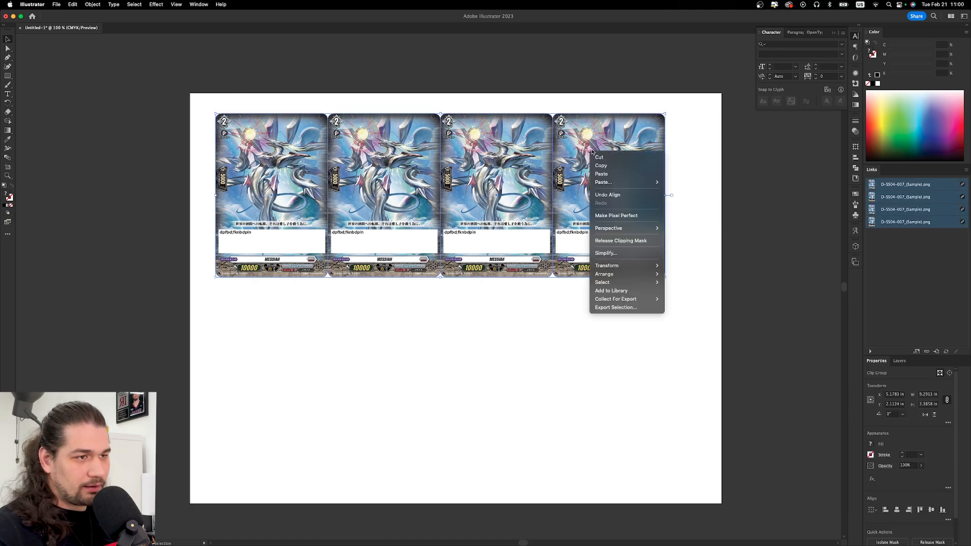
{"action": "left_click", "coordinate": [638, 240]}
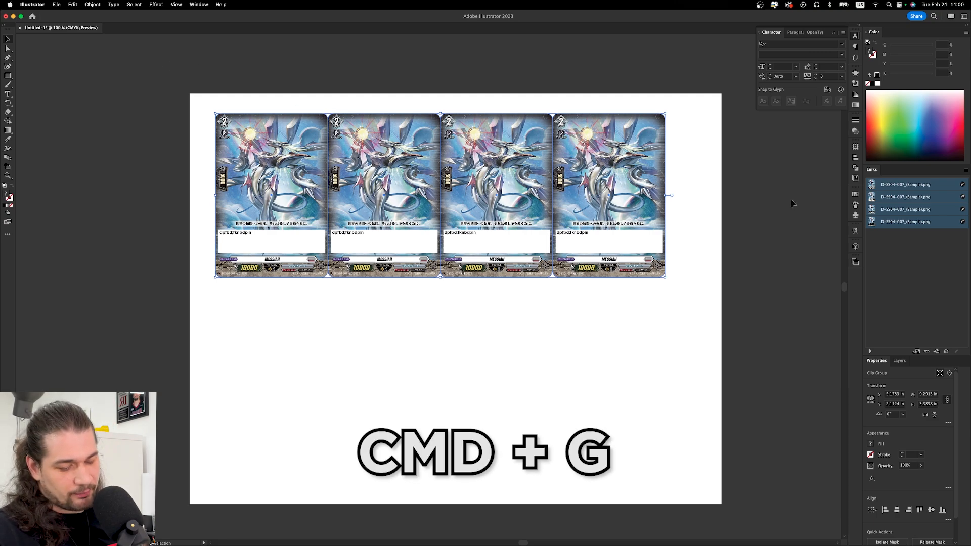
{"action": "key", "text": "super+g"}
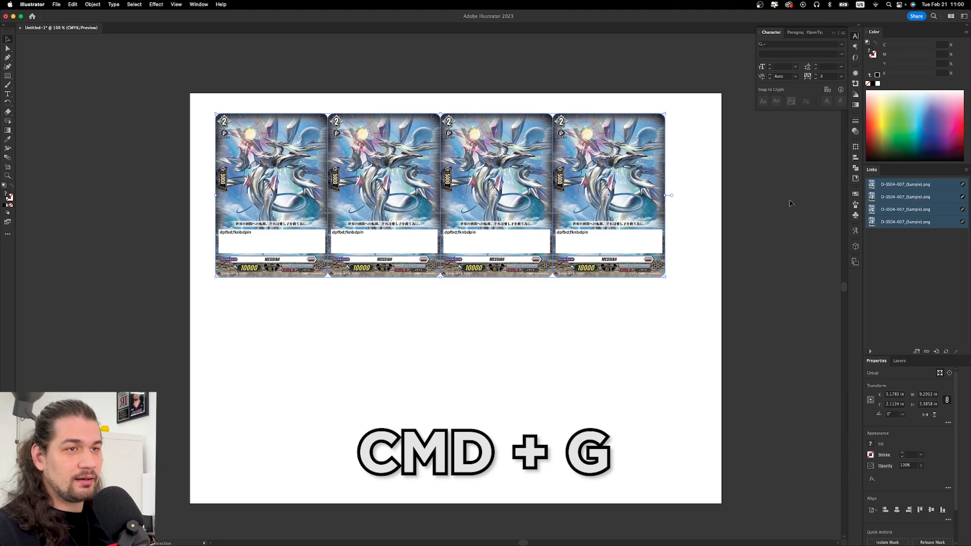
{"action": "left_click", "coordinate": [681, 141]}
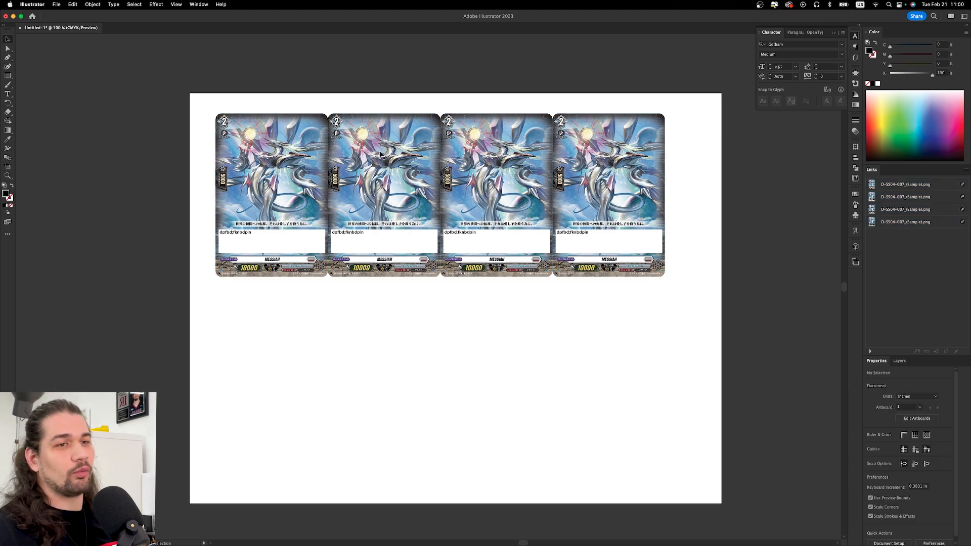
{"action": "left_click", "coordinate": [482, 141]}
{"action": "left_click_drag", "start_coordinate": [637, 194], "coordinate": [294, 286]}
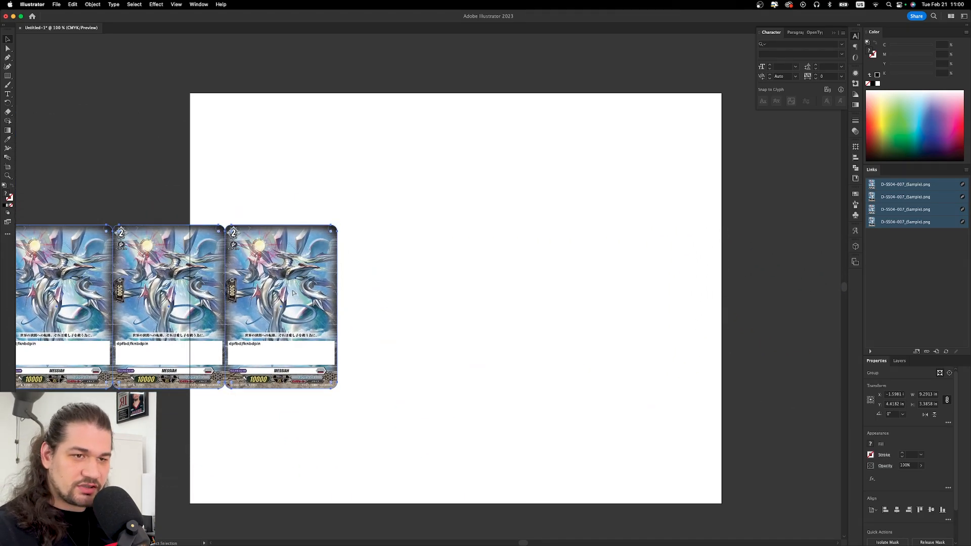
{"action": "key", "text": "super+z"}
Move the card group around the artboard, leaving it near the upper middle at about X 5.51 in and Y 2.33 in.
{"action": "left_click_drag", "start_coordinate": [489, 163], "coordinate": [505, 182]}
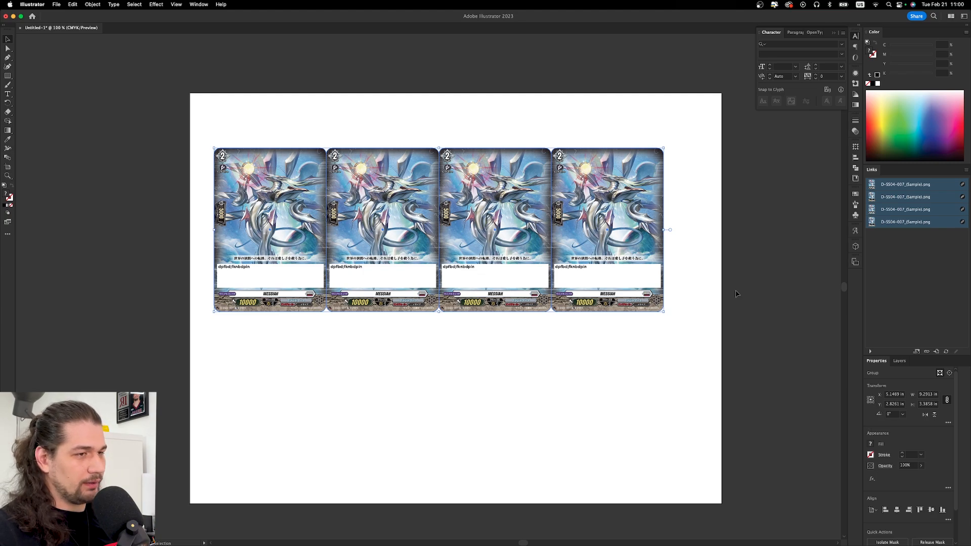
{"action": "left_click_drag", "start_coordinate": [605, 231], "coordinate": [621, 205]}
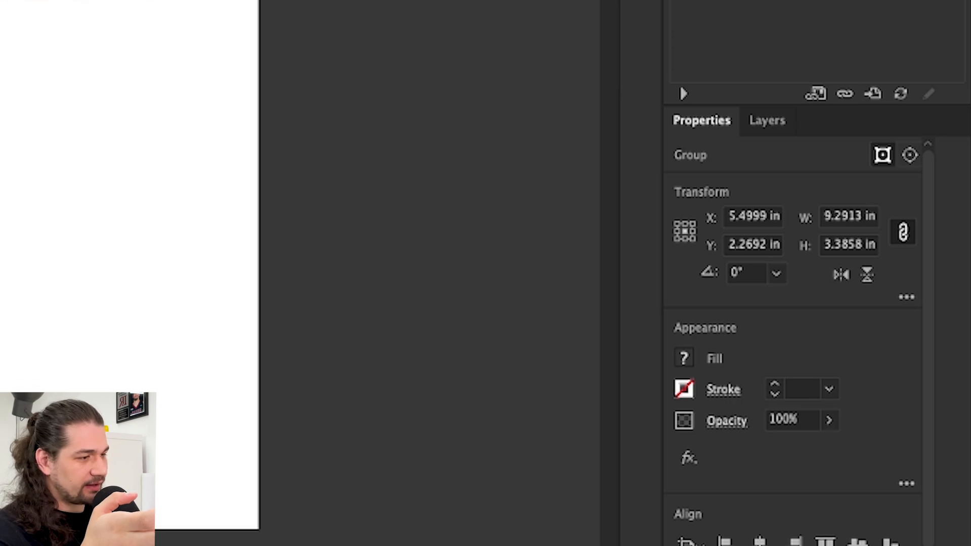
{"action": "left_click_drag", "start_coordinate": [91, 1], "coordinate": [96, 20]}
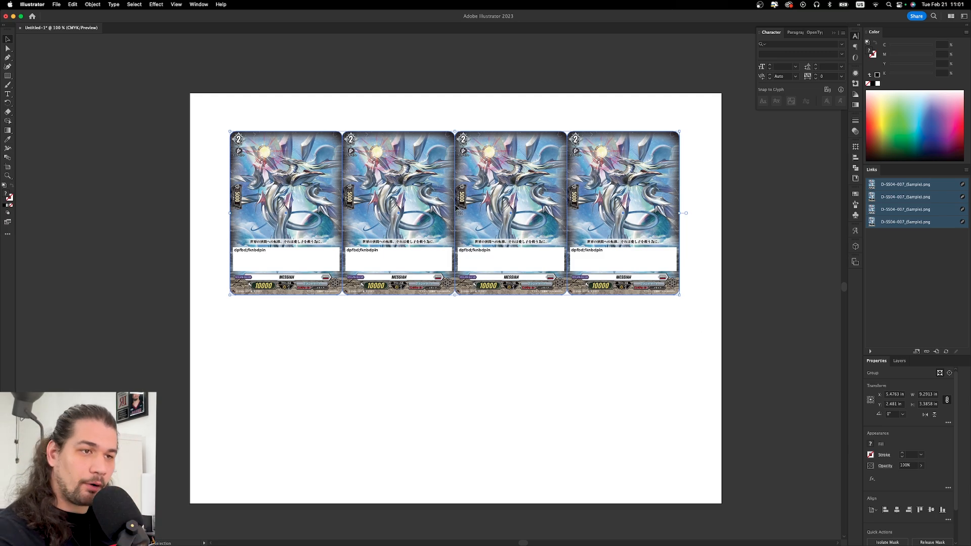
{"action": "left_click_drag", "start_coordinate": [461, 210], "coordinate": [191, 96]}
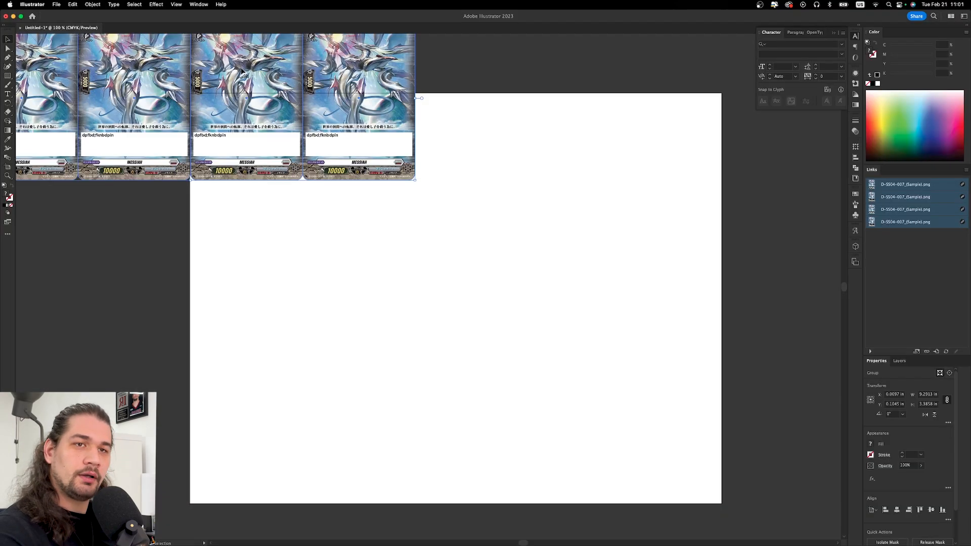
{"action": "left_click_drag", "start_coordinate": [193, 127], "coordinate": [418, 210]}
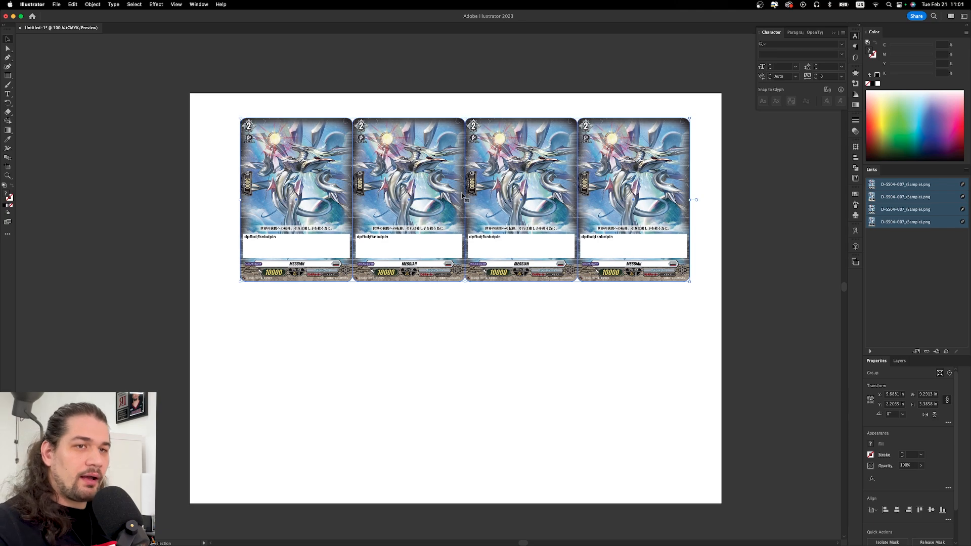
{"action": "mouse_move", "coordinate": [526, 189]}
{"action": "left_mouse_down"}
{"action": "mouse_move", "coordinate": [476, 201]}
{"action": "mouse_move", "coordinate": [517, 195]}
{"action": "left_mouse_up"}
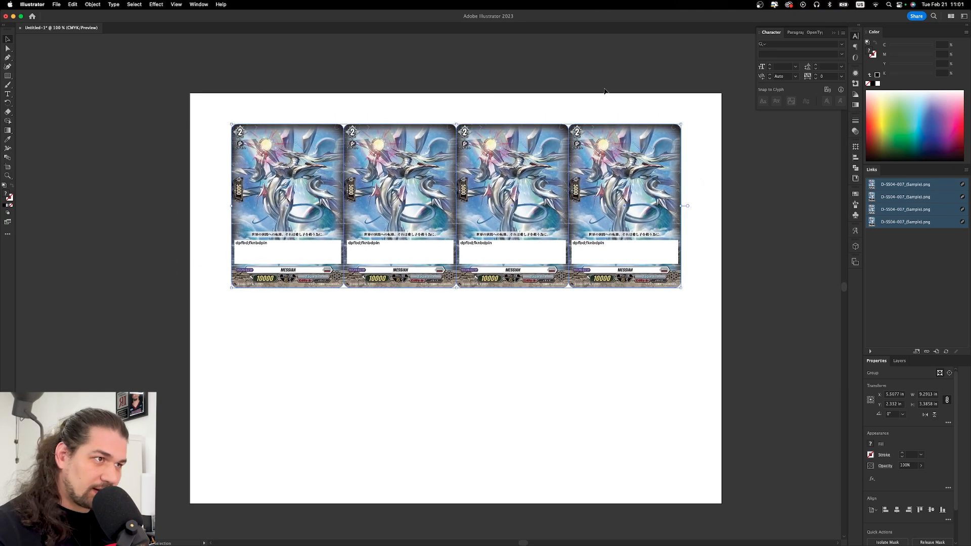
Set the card group's X position to 5.5 in to centre it horizontally on the artboard.
{"action": "left_click", "coordinate": [889, 395]}
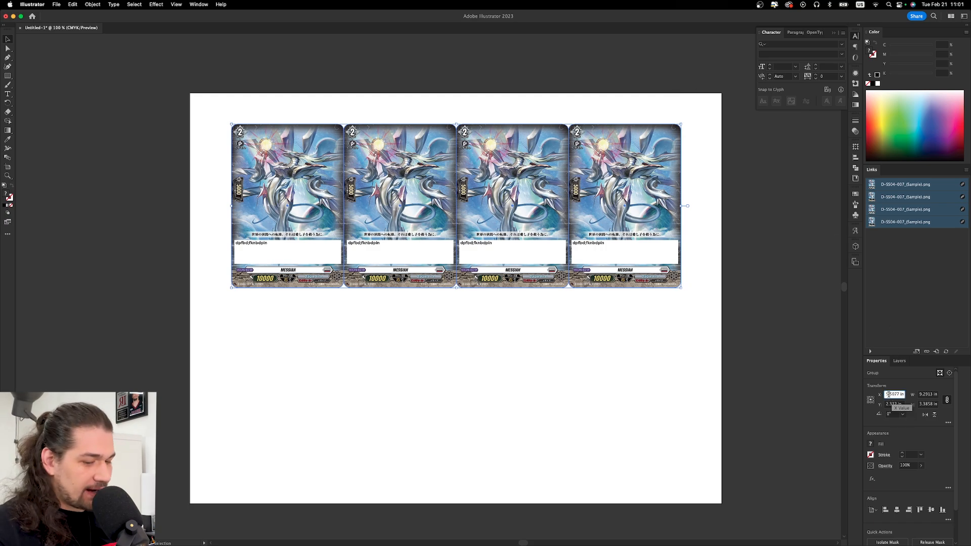
{"action": "type", "text": "5.5"}
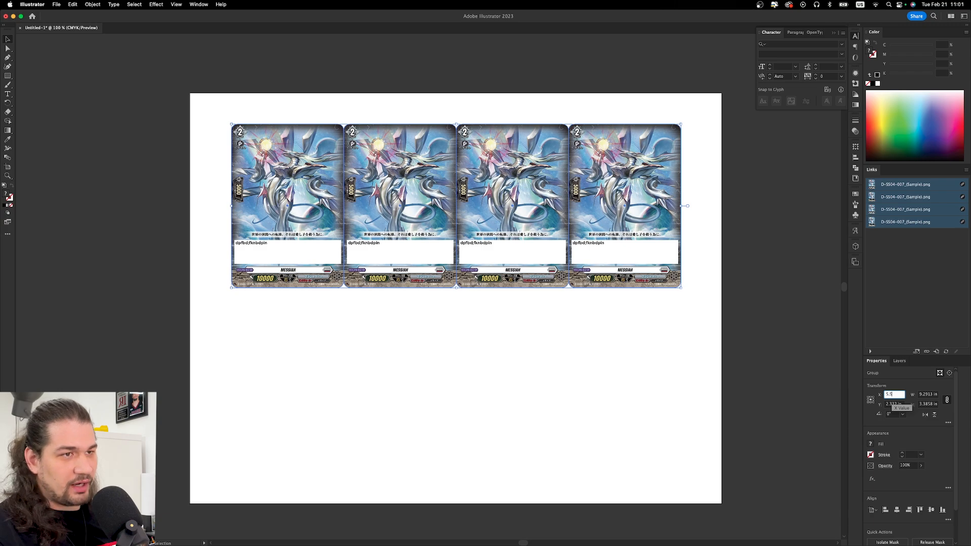
{"action": "key", "text": "Return"}
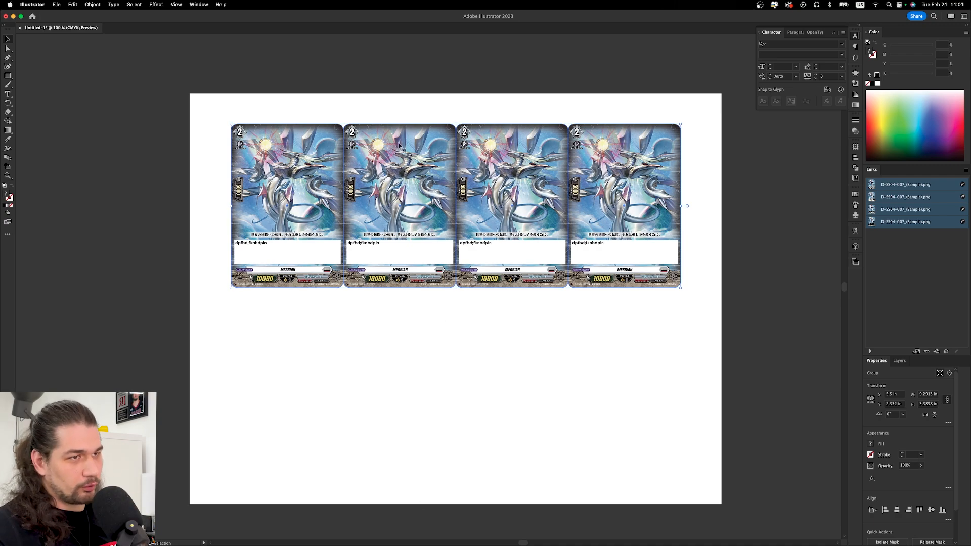
Set the card group's reference point to its bottom centre and its Y position to 4.25 in.
{"action": "left_click", "coordinate": [870, 404]}
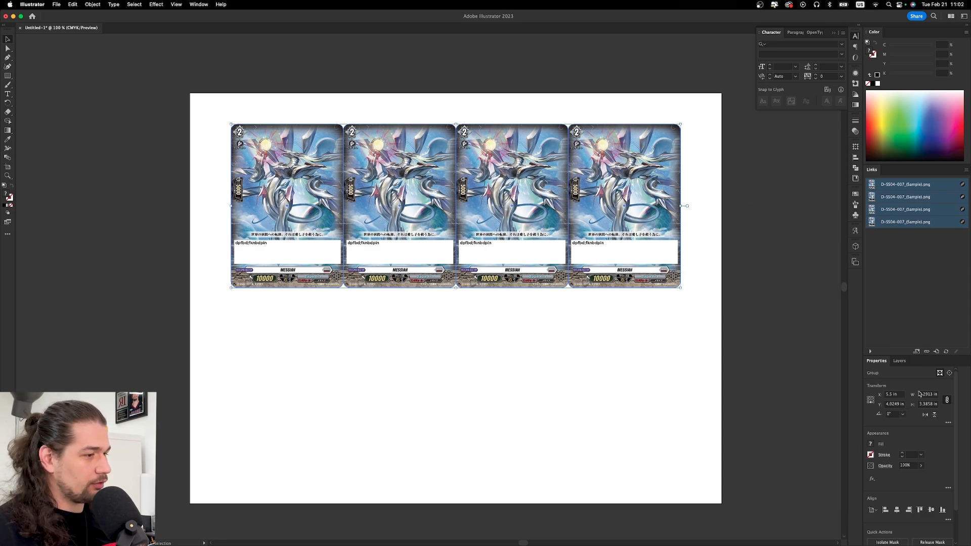
{"action": "left_click", "coordinate": [897, 404]}
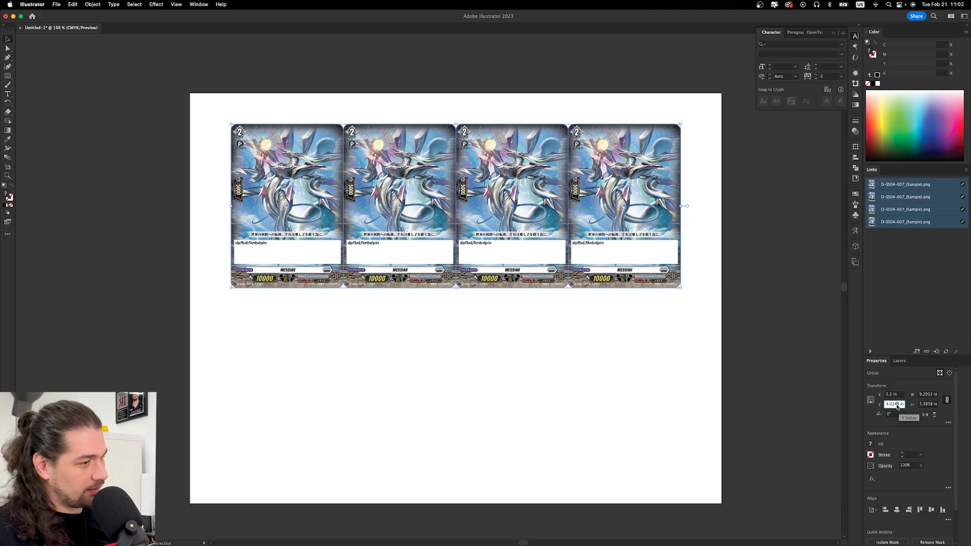
{"action": "double_click", "coordinate": [897, 405]}
{"action": "type", "text": "4.25"}
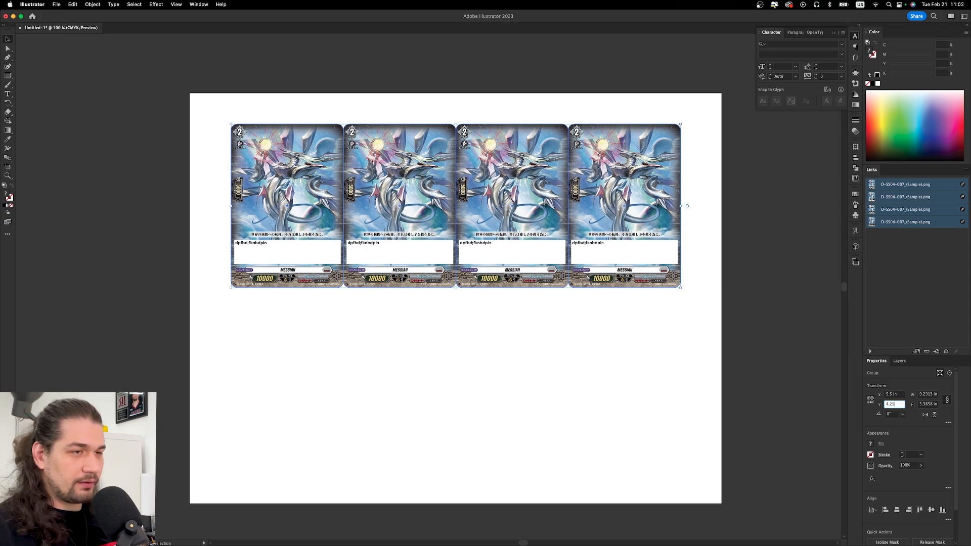
{"action": "key", "text": "Return"}
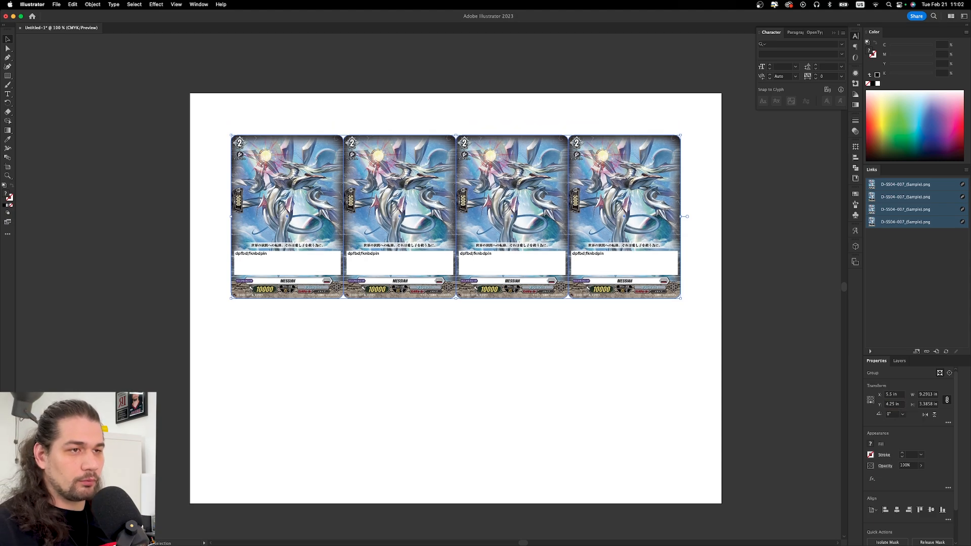
{"action": "left_click", "coordinate": [727, 320]}
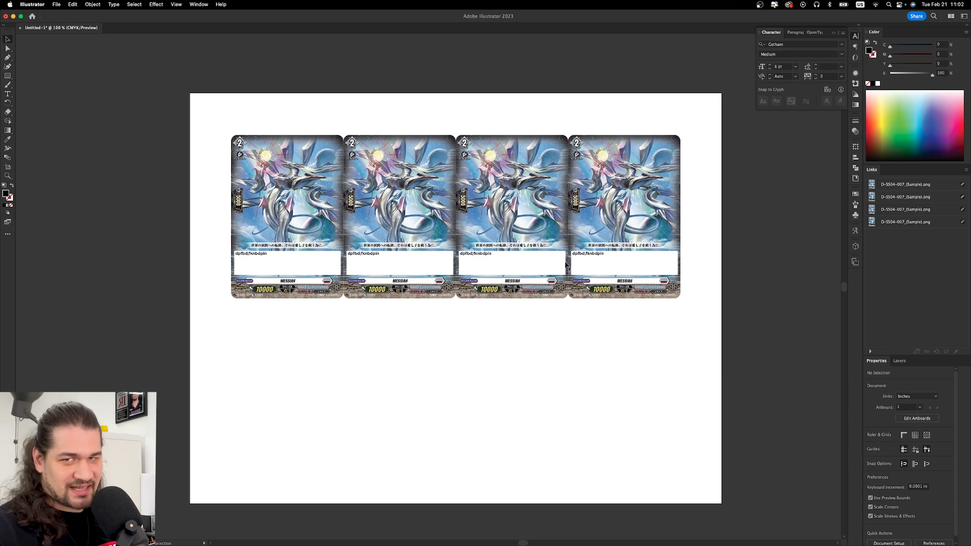
Duplicate the group of four cards in place on top of itself.
{"action": "left_click", "coordinate": [598, 218]}
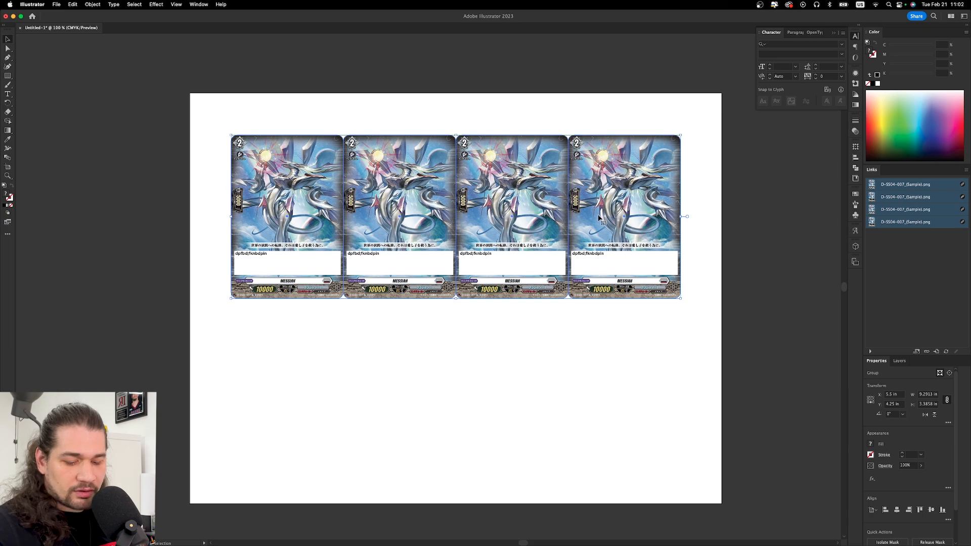
{"action": "key", "text": "a"}
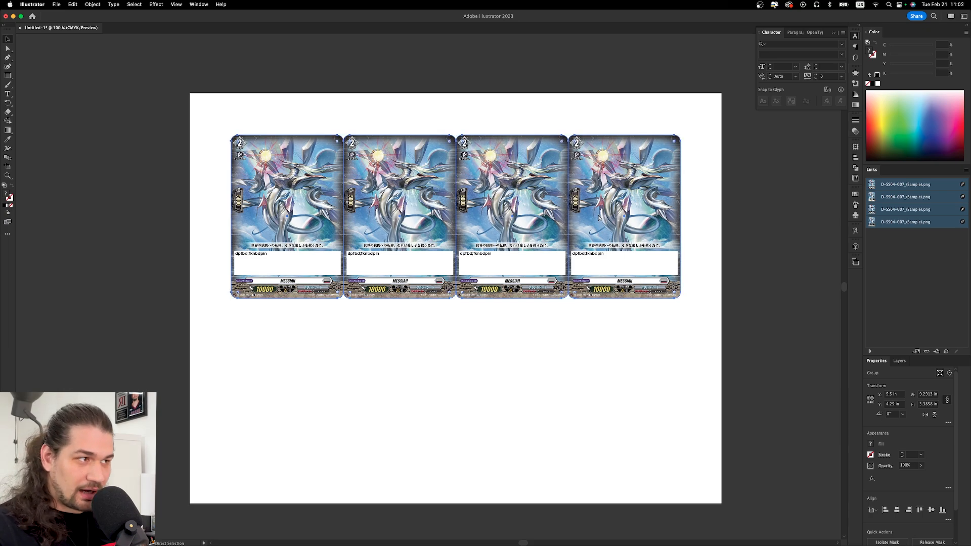
{"action": "key", "text": "v"}
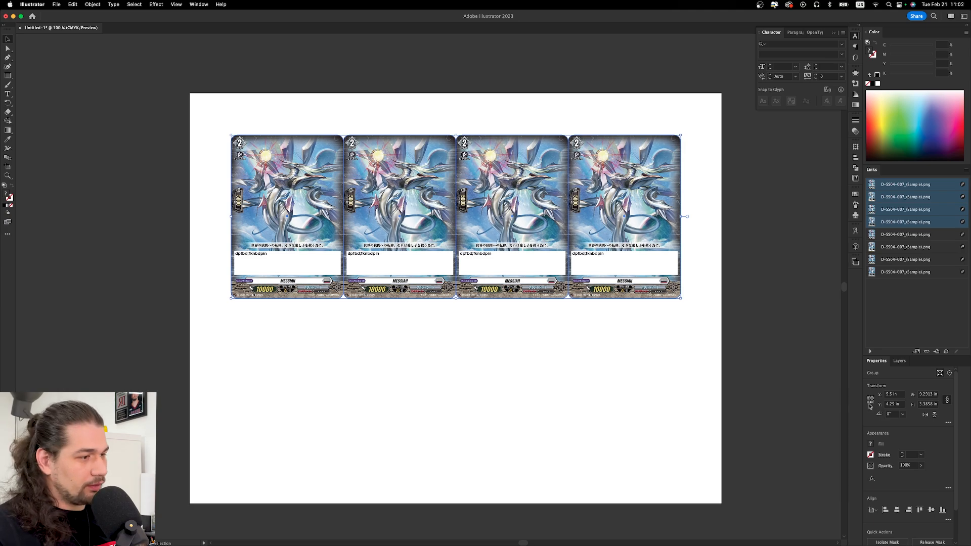
Mirror the duplicated card group vertically about its bottom edge and flip it again about its centre to form a second row.
{"action": "left_click", "coordinate": [935, 416]}
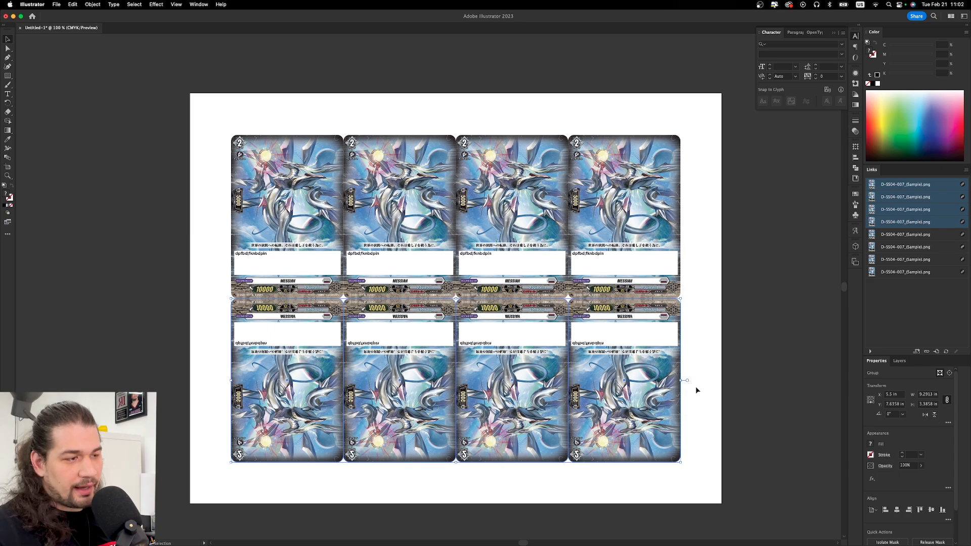
{"action": "left_click", "coordinate": [870, 400]}
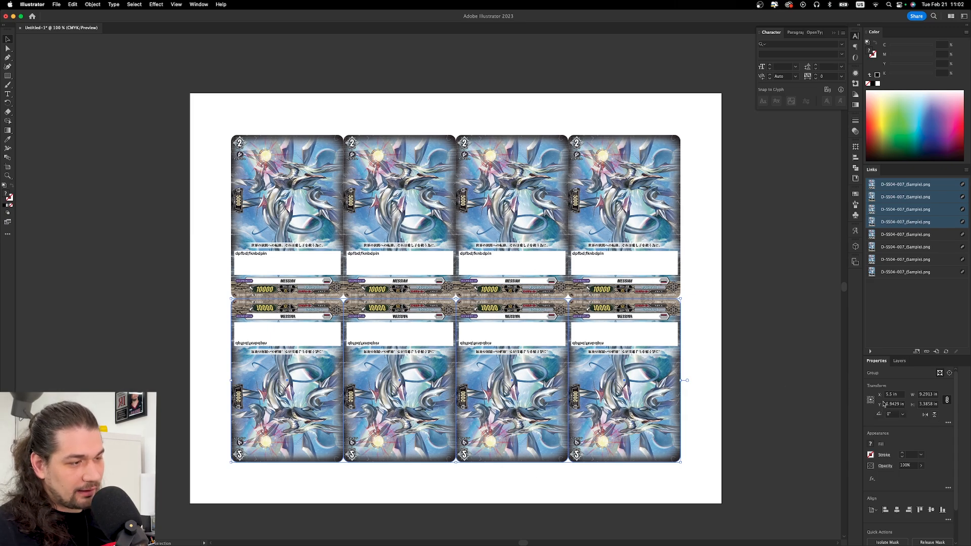
{"action": "left_click", "coordinate": [934, 414]}
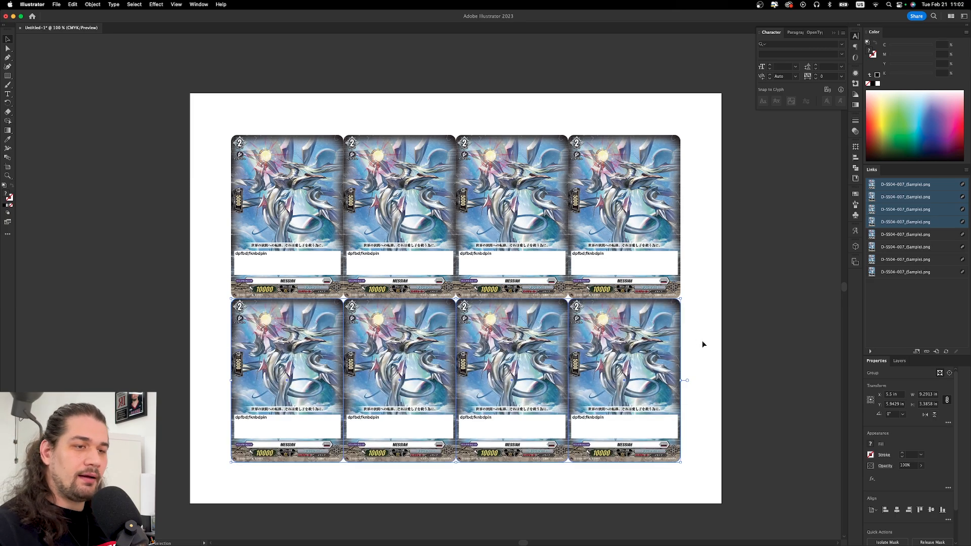
{"action": "left_click", "coordinate": [723, 345]}
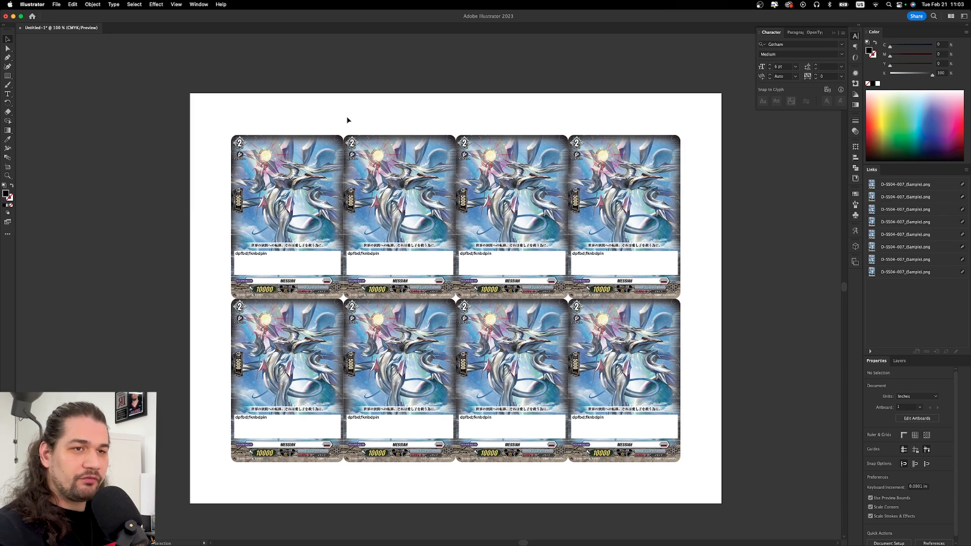
Ungroup the combined block of eight cards into separate cards.
{"action": "left_click", "coordinate": [598, 209]}
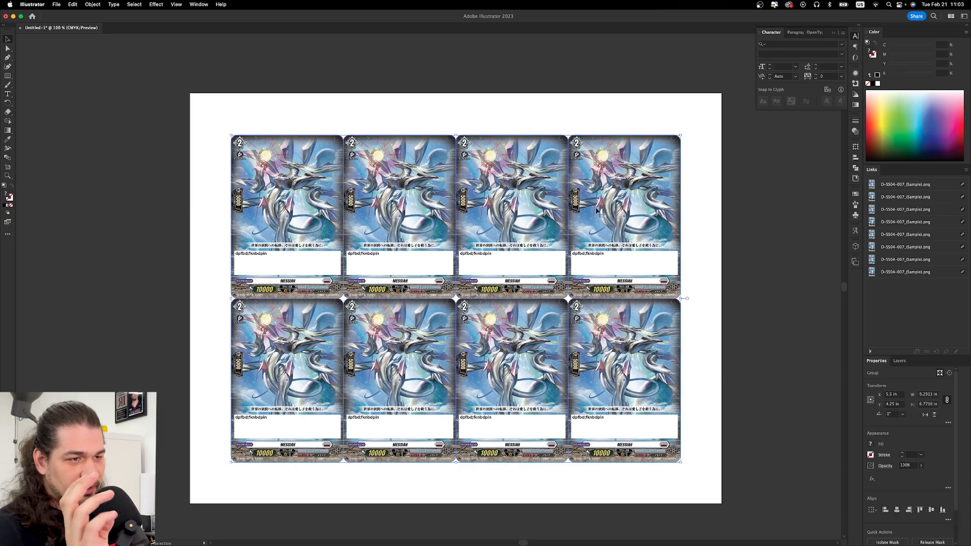
{"action": "right_click", "coordinate": [597, 209]}
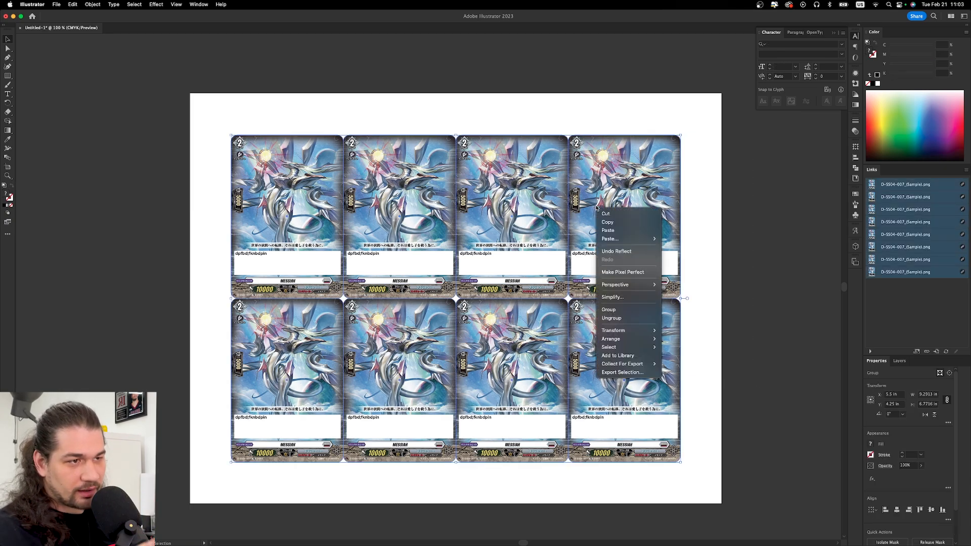
{"action": "left_click", "coordinate": [636, 319]}
{"action": "left_click", "coordinate": [678, 98]}
Try moving individual cards out of the upper row, undoing each move.
{"action": "left_click_drag", "start_coordinate": [629, 178], "coordinate": [627, 107]}
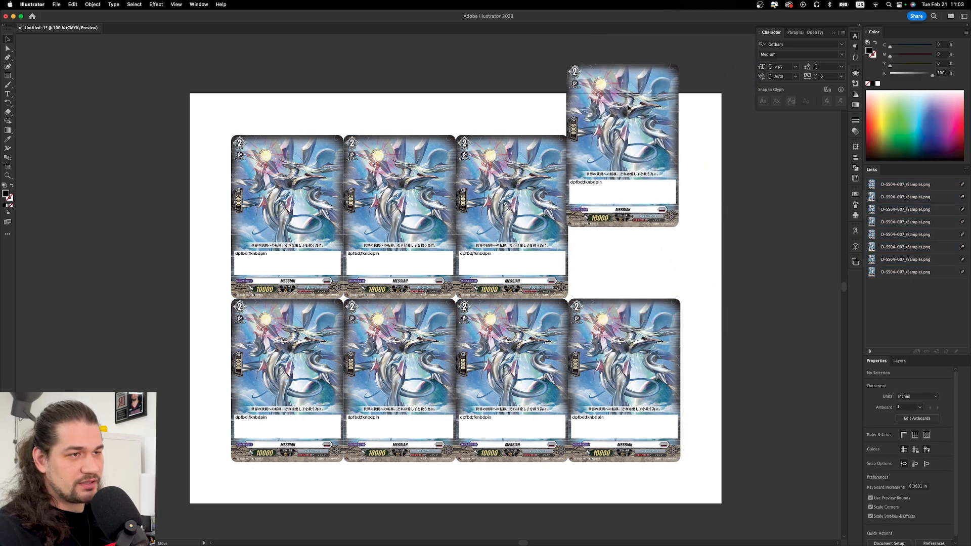
{"action": "key", "text": "super+z"}
{"action": "left_click_drag", "start_coordinate": [512, 223], "coordinate": [437, 43]}
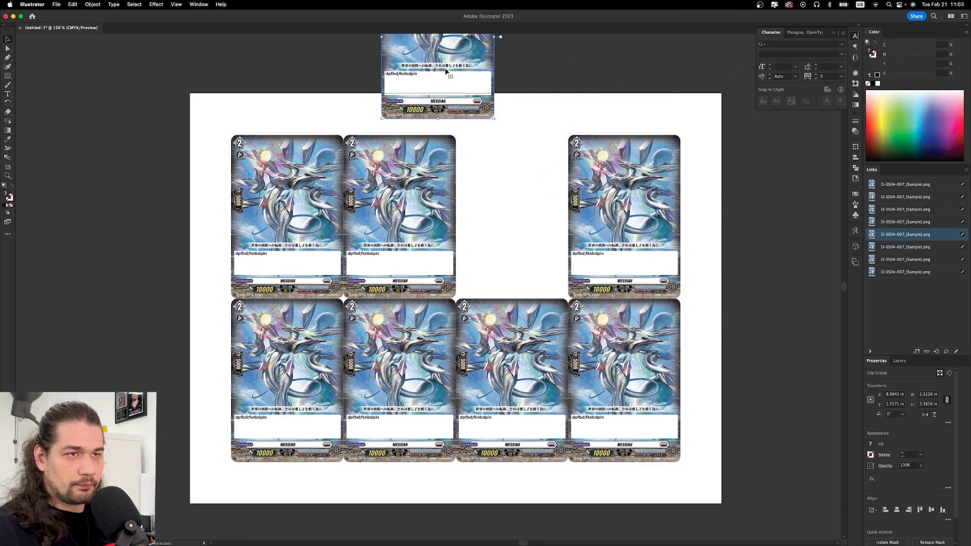
{"action": "key", "text": "super+z"}
{"action": "left_click_drag", "start_coordinate": [384, 207], "coordinate": [240, 36]}
{"action": "key", "text": "super+z"}
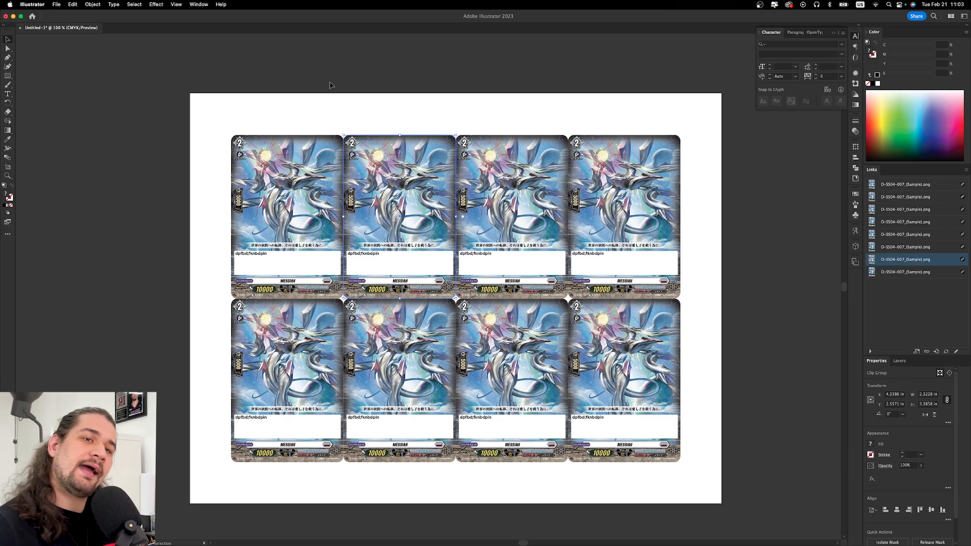
Delete the six cards in the second, third and fourth columns, keeping only the first column.
{"action": "scroll", "coordinate": [329, 84], "scroll_direction": "left", "scroll_amount": 1}
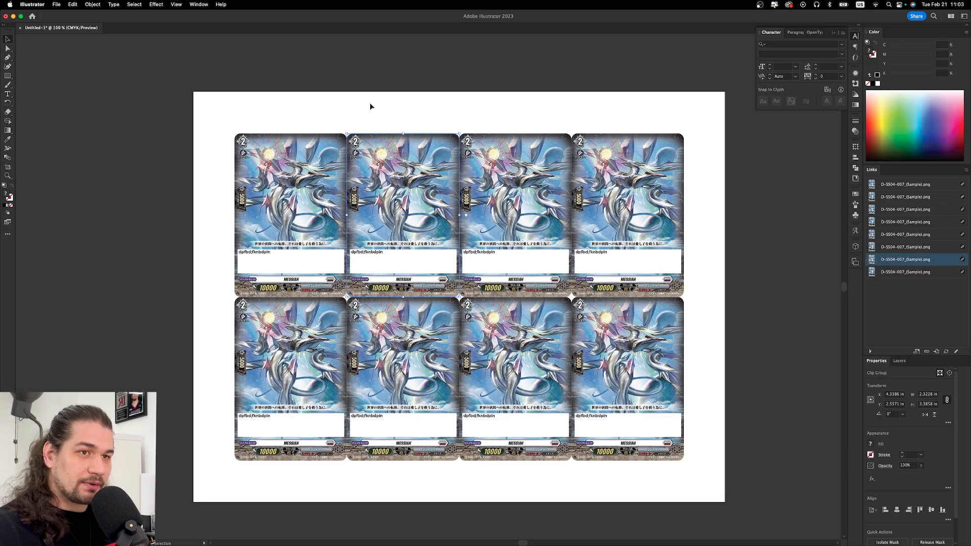
{"action": "left_click_drag", "start_coordinate": [397, 76], "coordinate": [687, 399]}
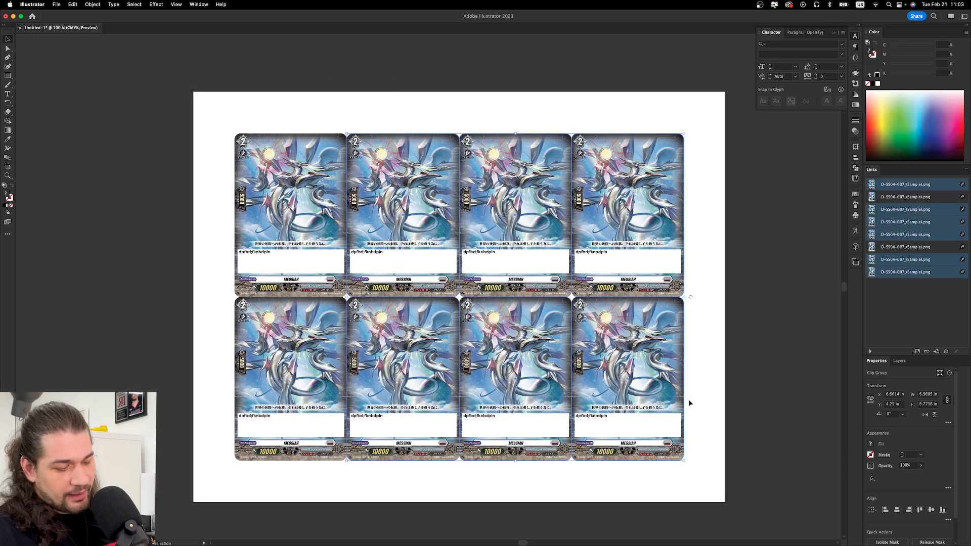
{"action": "key", "text": "Delete"}
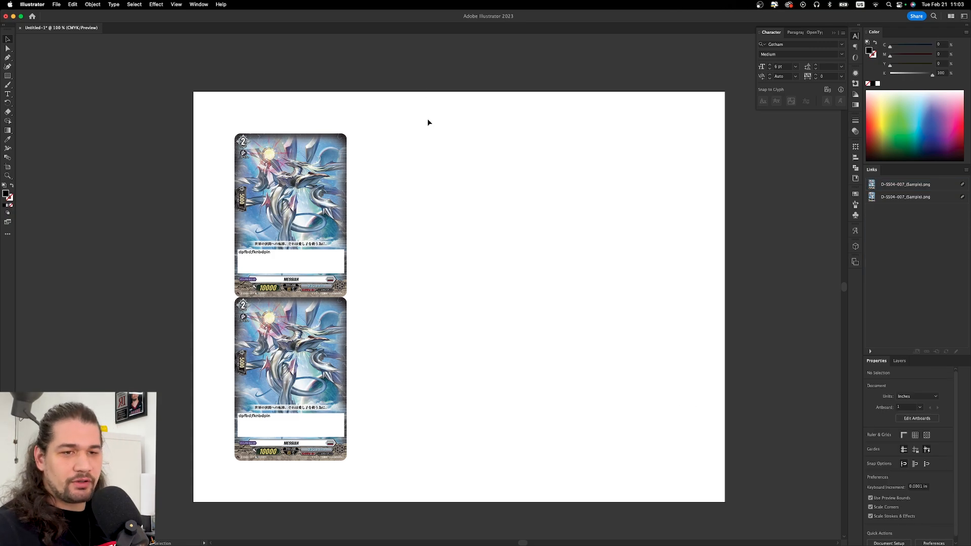
Group the two remaining cards, try moving them together, and undo the move.
{"action": "left_click_drag", "start_coordinate": [444, 73], "coordinate": [281, 372]}
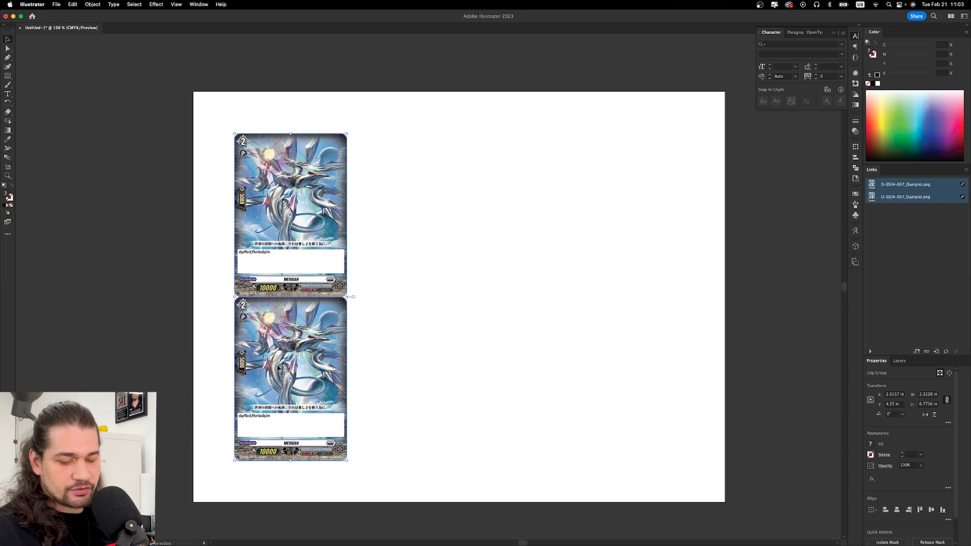
{"action": "left_click", "coordinate": [390, 347]}
{"action": "left_click_drag", "start_coordinate": [300, 220], "coordinate": [412, 305]}
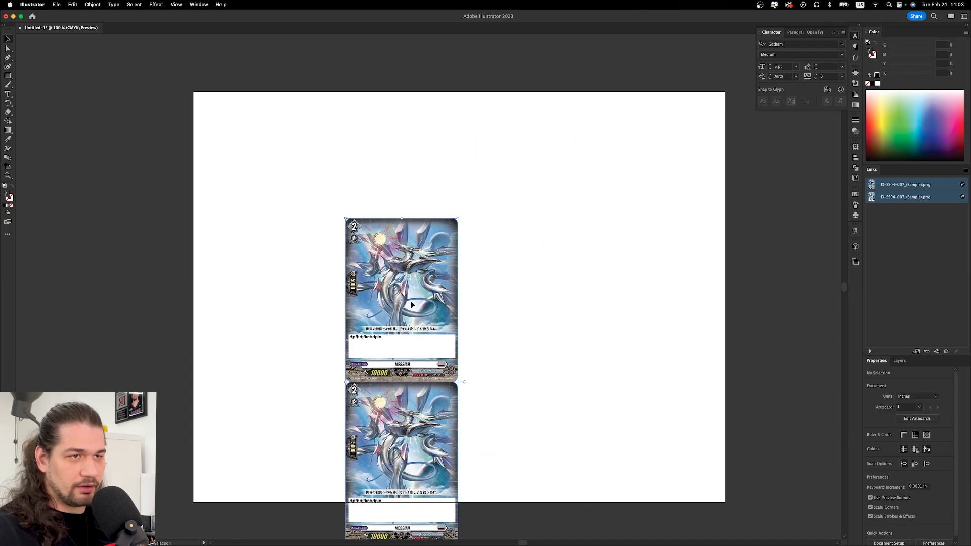
{"action": "key", "text": "super+z"}
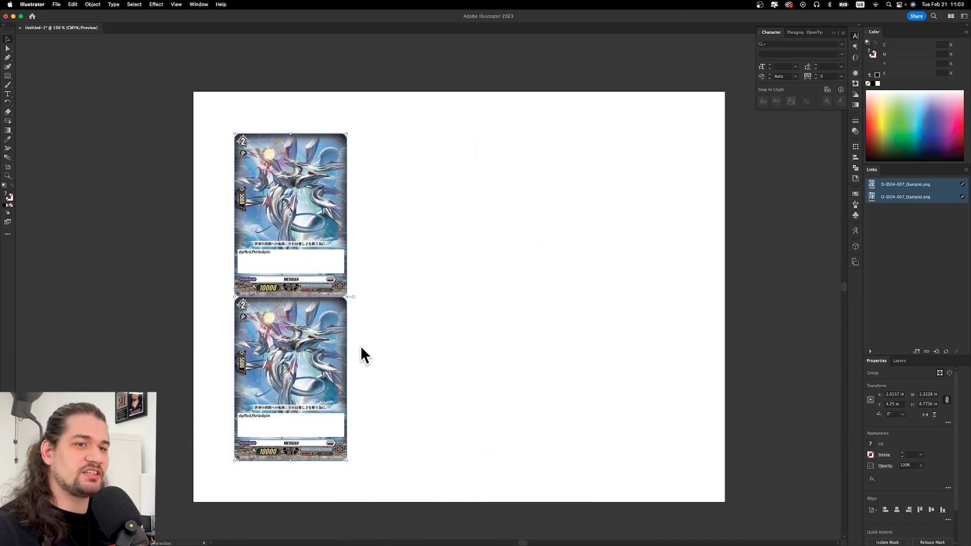
{"action": "left_click", "coordinate": [433, 345]}
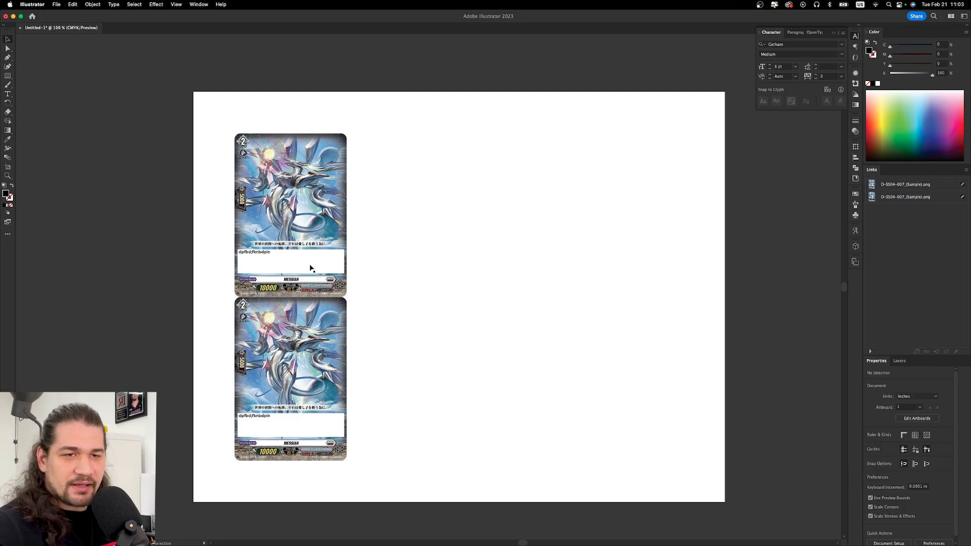
Replace the text in the upper card's white description box with "Thuis can be easily changed".
{"action": "scroll", "coordinate": [233, 258], "scroll_direction": "up", "scroll_amount": 2}
{"action": "scroll", "coordinate": [232, 259], "scroll_direction": "up", "scroll_amount": 1}
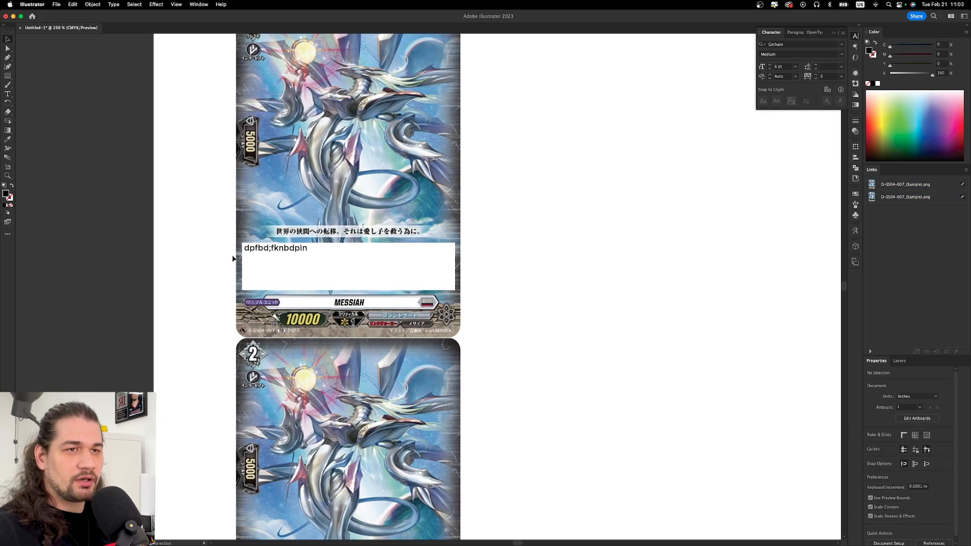
{"action": "scroll", "coordinate": [232, 259], "scroll_direction": "down", "scroll_amount": 4}
{"action": "scroll", "coordinate": [233, 259], "scroll_direction": "up", "scroll_amount": 1}
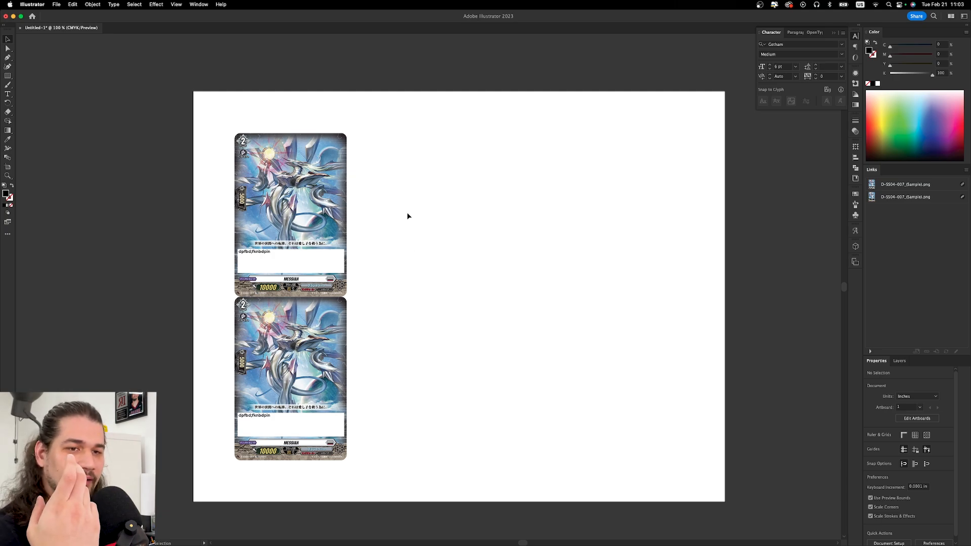
{"action": "key", "text": "t"}
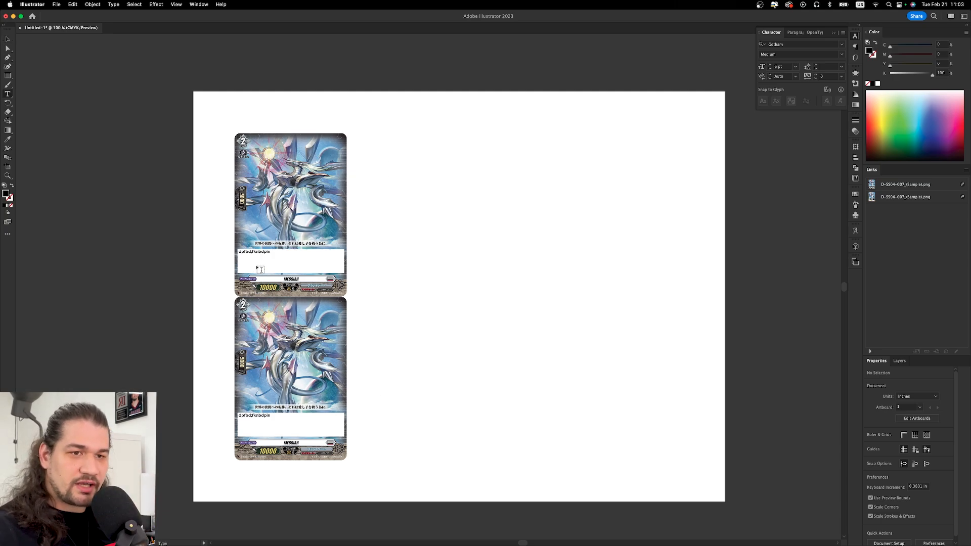
{"action": "triple_click", "coordinate": [259, 251]}
{"action": "type", "text": "Thuis can be easily changed"}
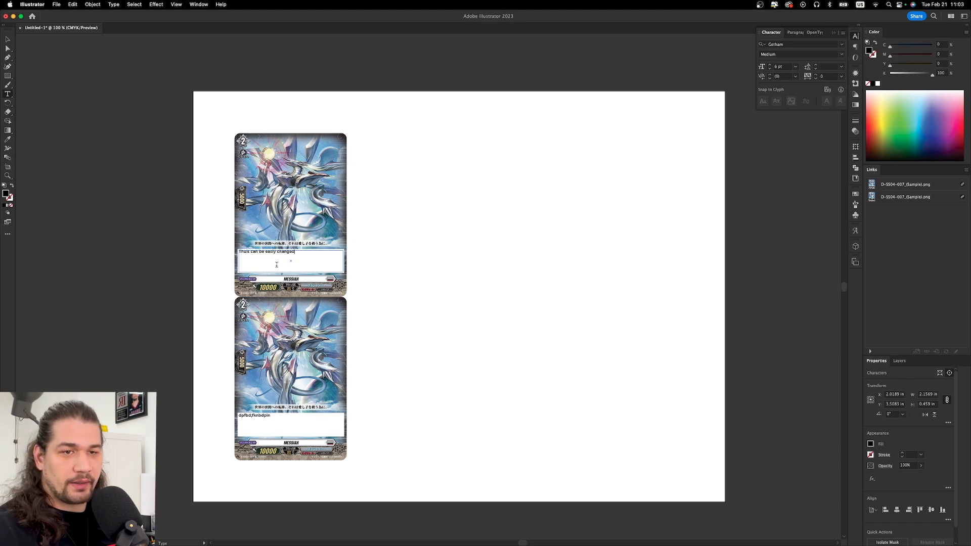
Change the upper card's name from MESSIAH to "CHRONOJET".
{"action": "left_click_drag", "start_coordinate": [298, 278], "coordinate": [258, 278]}
{"action": "type", "text": "CH"}
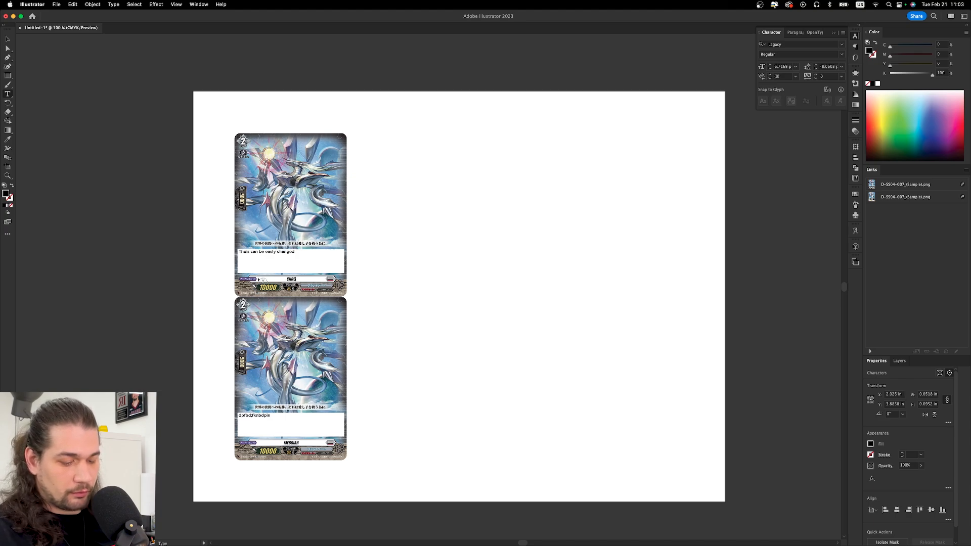
{"action": "type", "text": "RONOJET"}
{"action": "key", "text": "Escape"}
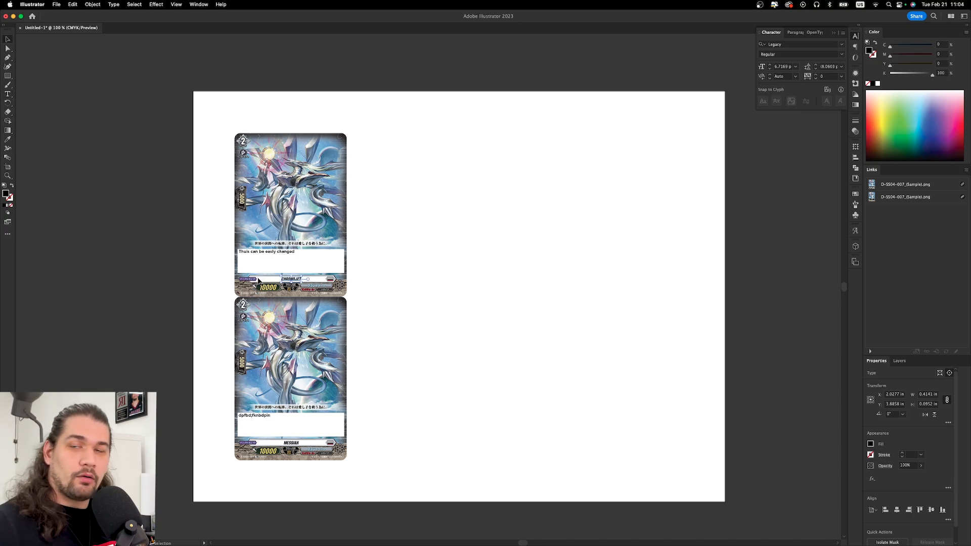
Replace the lower card's description text with a dummy string of "dfrgth" followed by a long run of g's.
{"action": "key", "text": "t"}
{"action": "left_click", "coordinate": [258, 416]}
{"action": "key", "text": "super+a"}
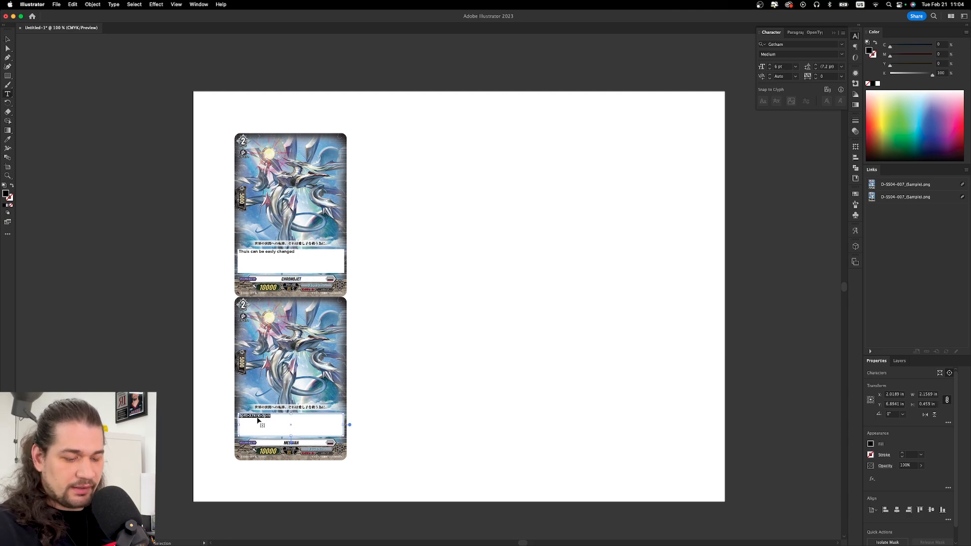
{"action": "type", "text": "dfrgthgggggggpoggg"}
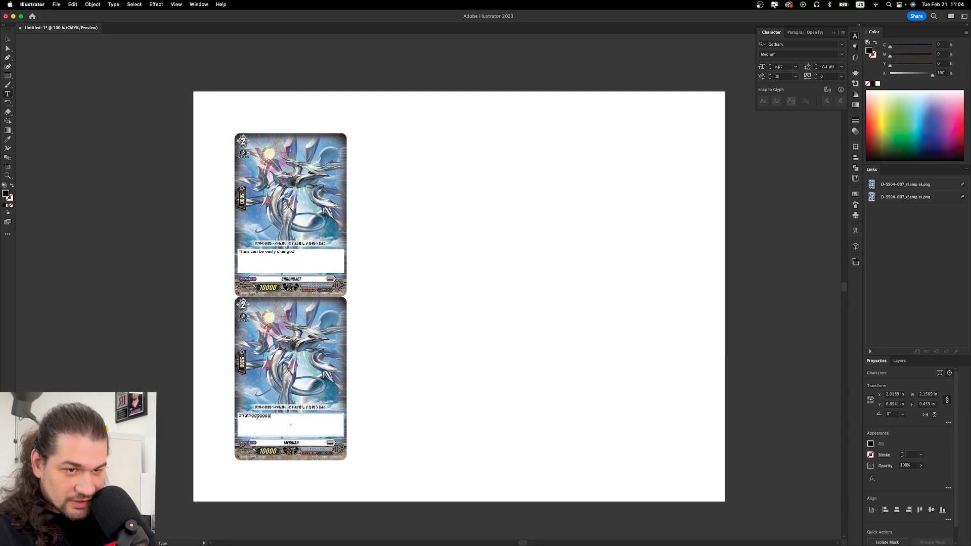
{"action": "key", "text": "BackSpace"}
{"action": "key", "text": "BackSpace"}
{"action": "key", "text": "BackSpace"}
{"action": "key", "text": "BackSpace"}
{"action": "key", "text": "BackSpace"}
{"action": "type", "text": "gggggggggggg"}
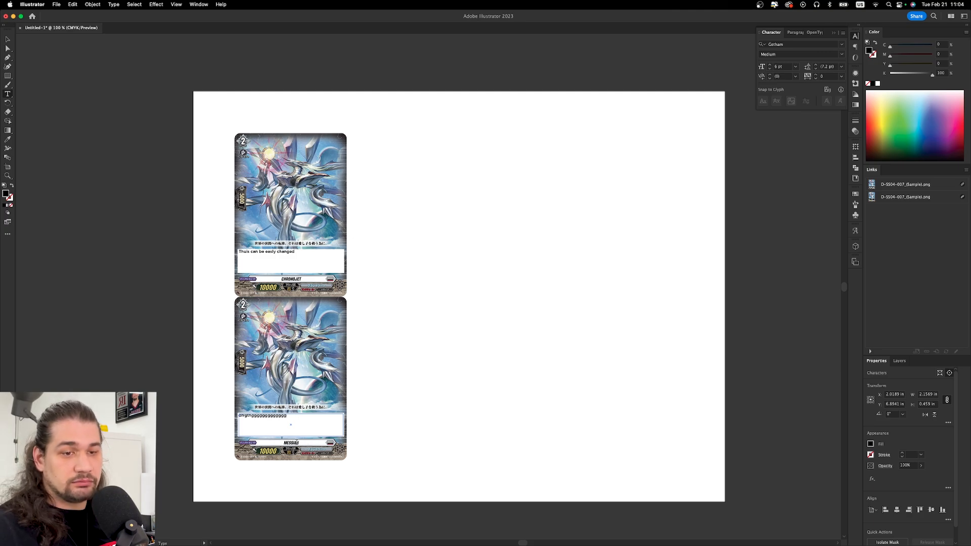
Extend the lower card's name to read MESSIAH "THE RE BIRTH".
{"action": "left_click", "coordinate": [316, 447]}
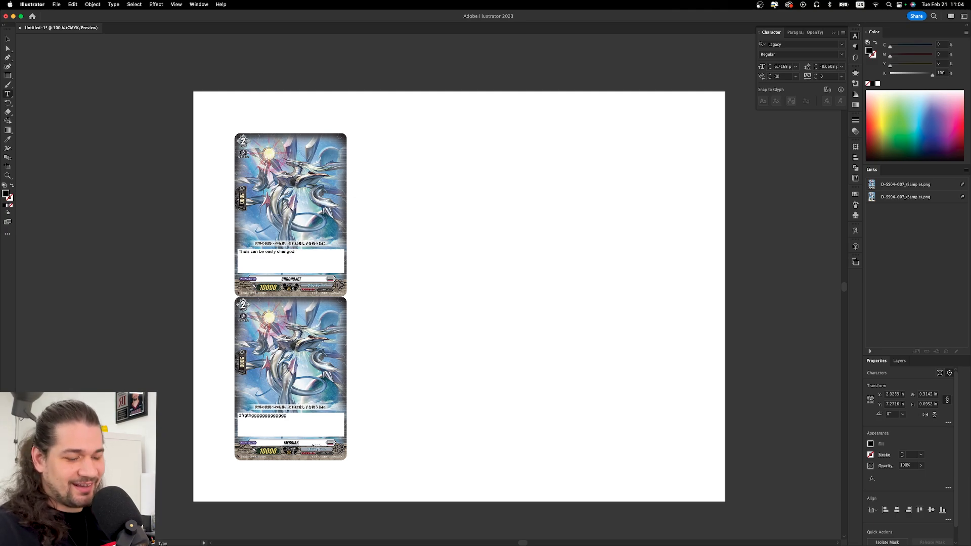
{"action": "type", "text": "\"THE"}
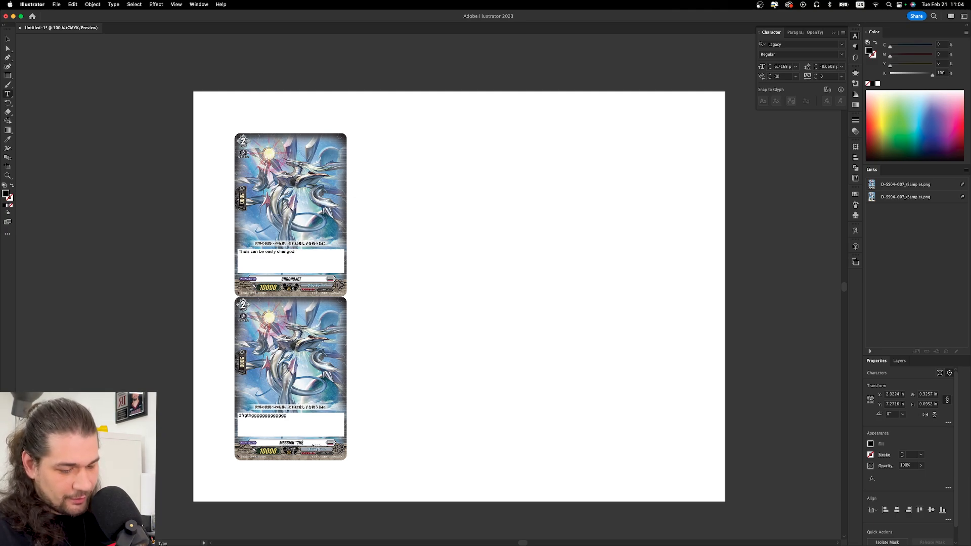
{"action": "type", "text": " REBIR"}
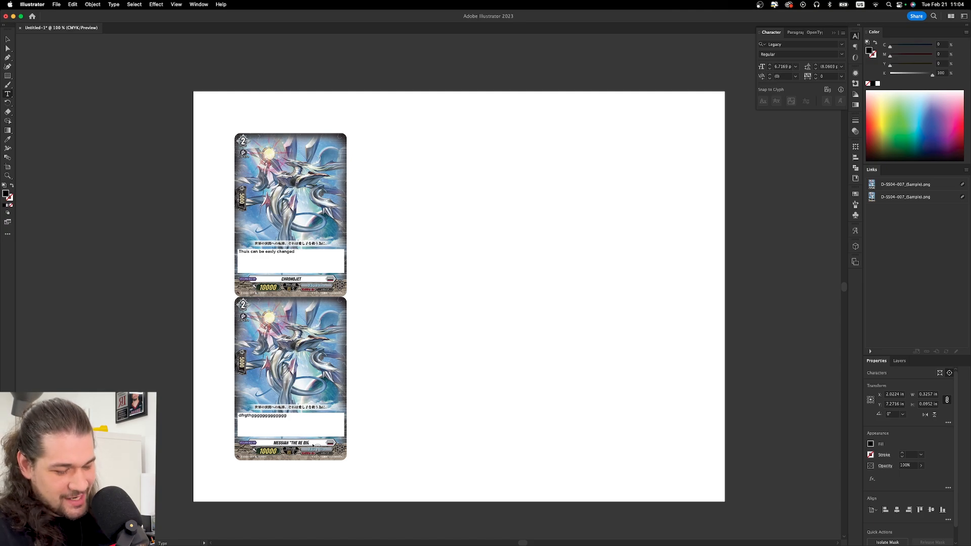
{"action": "type", "text": "TH\""}
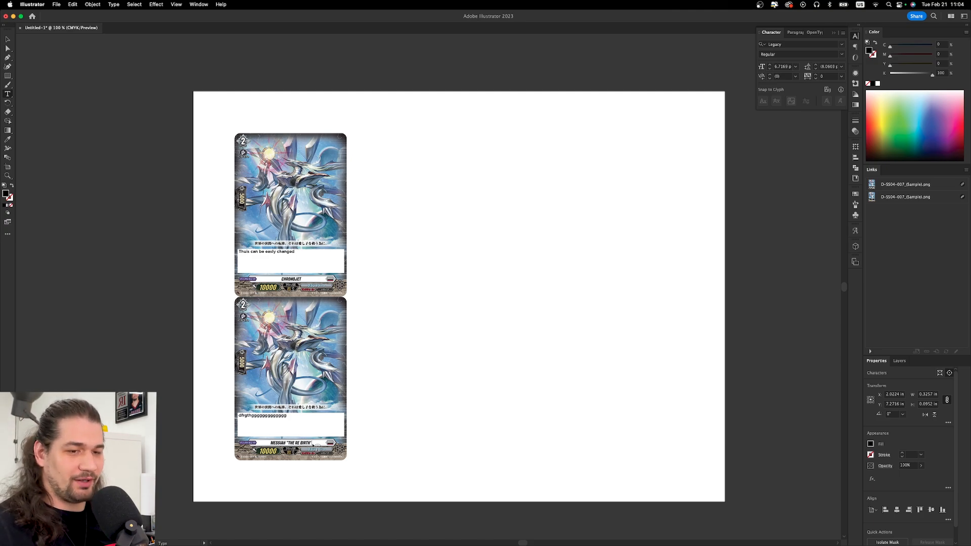
{"action": "key", "text": "Escape"}
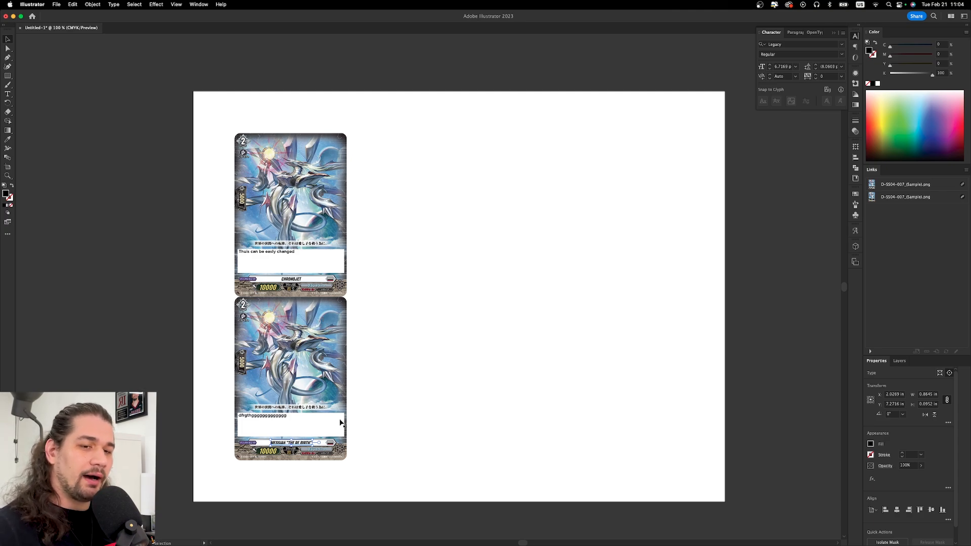
Relink the upper card's artwork to D-SS04-004_(Sample).png from the Downloads folder, previewing the image before placing it.
{"action": "left_click", "coordinate": [8, 49]}
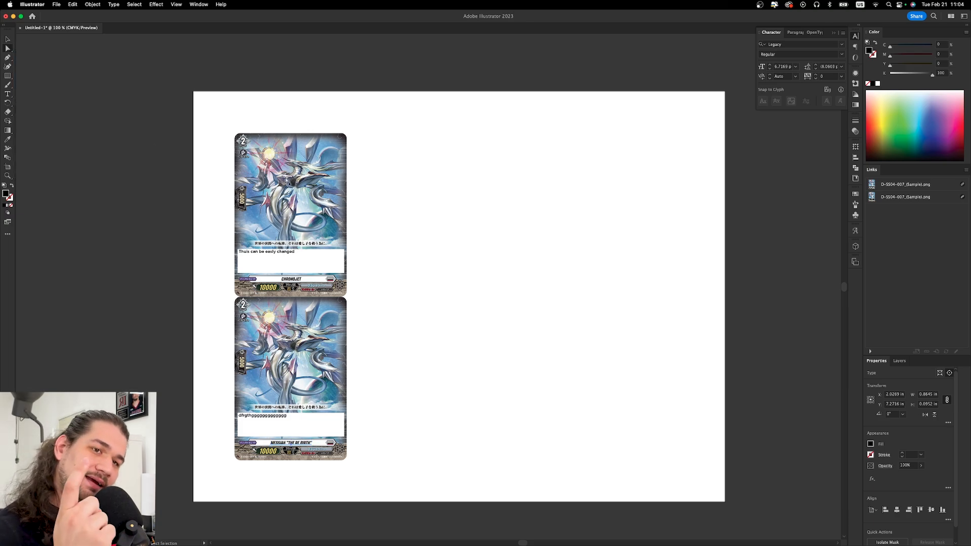
{"action": "left_click", "coordinate": [287, 181]}
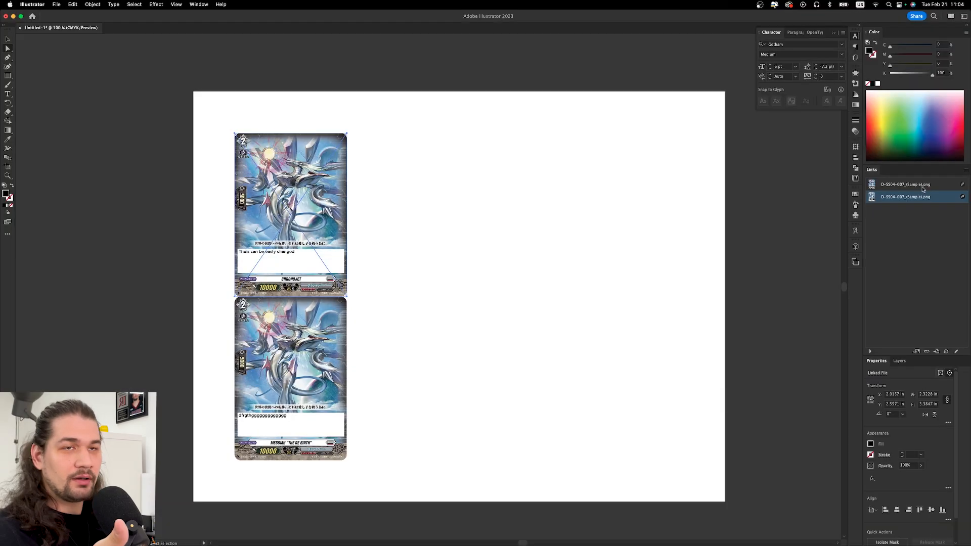
{"action": "left_click", "coordinate": [198, 4]}
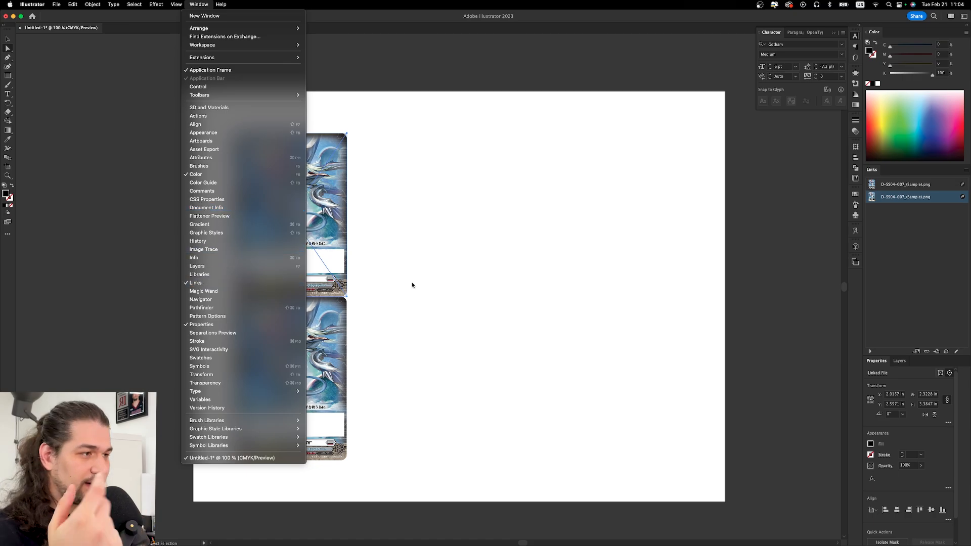
{"action": "left_click", "coordinate": [914, 194]}
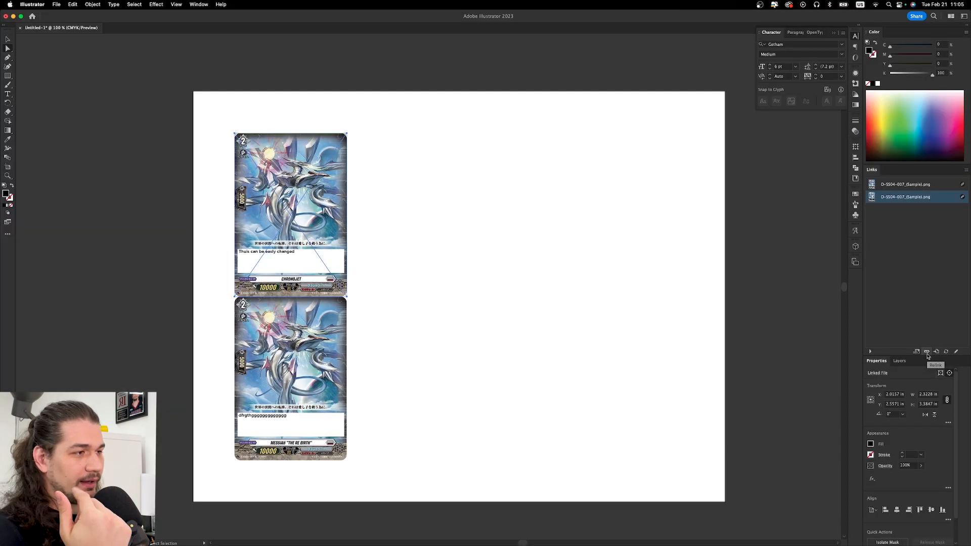
{"action": "left_click", "coordinate": [859, 494]}
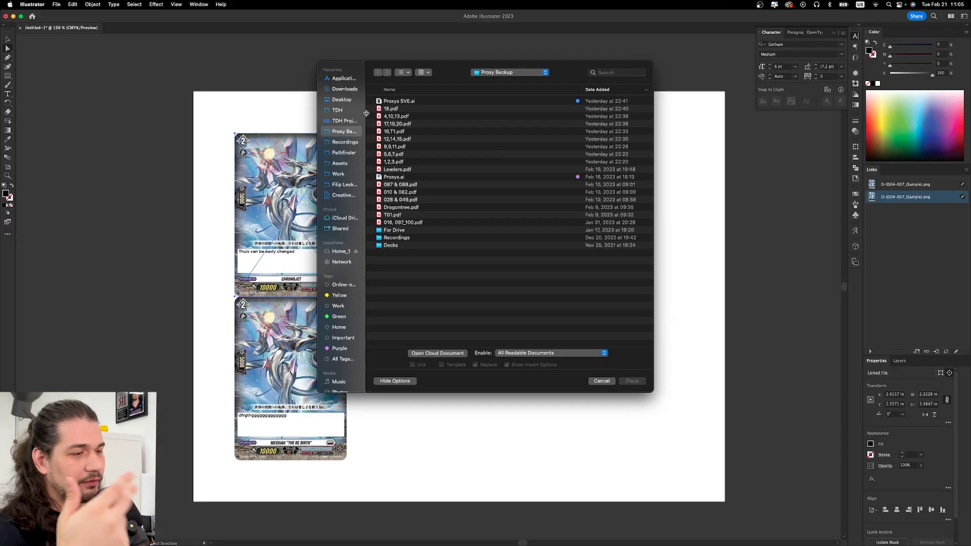
{"action": "left_click", "coordinate": [349, 90]}
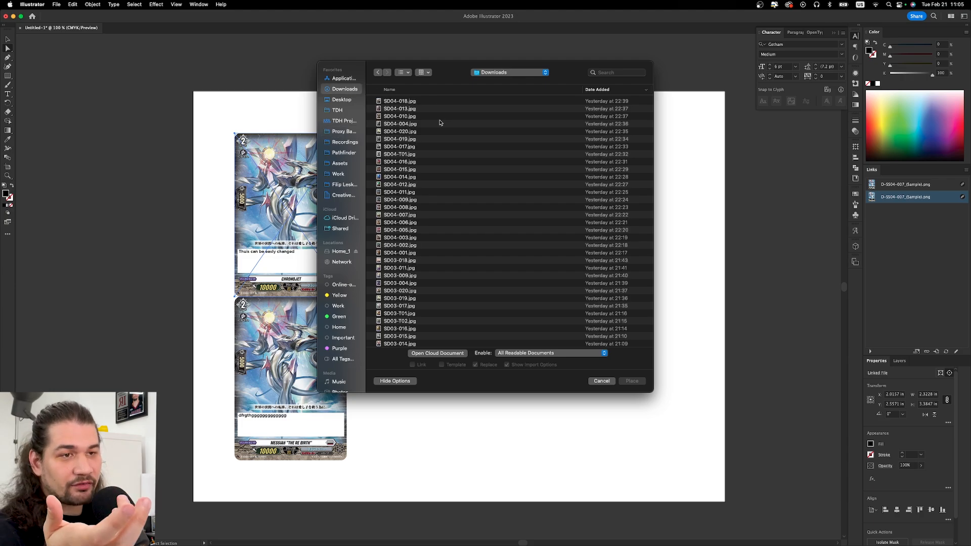
{"action": "scroll", "coordinate": [440, 165], "scroll_direction": "down", "scroll_amount": 2}
{"action": "scroll", "coordinate": [440, 165], "scroll_direction": "down", "scroll_amount": 15}
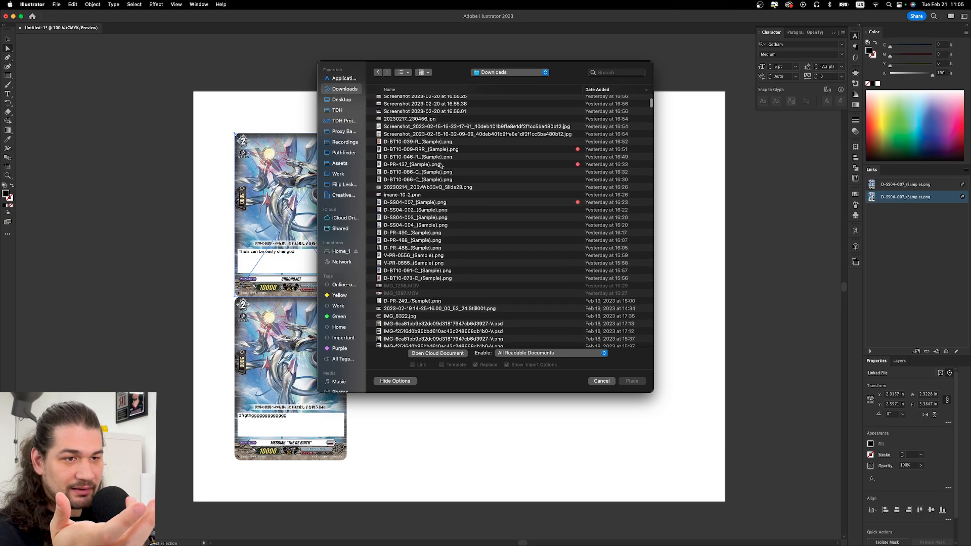
{"action": "left_click", "coordinate": [388, 132]}
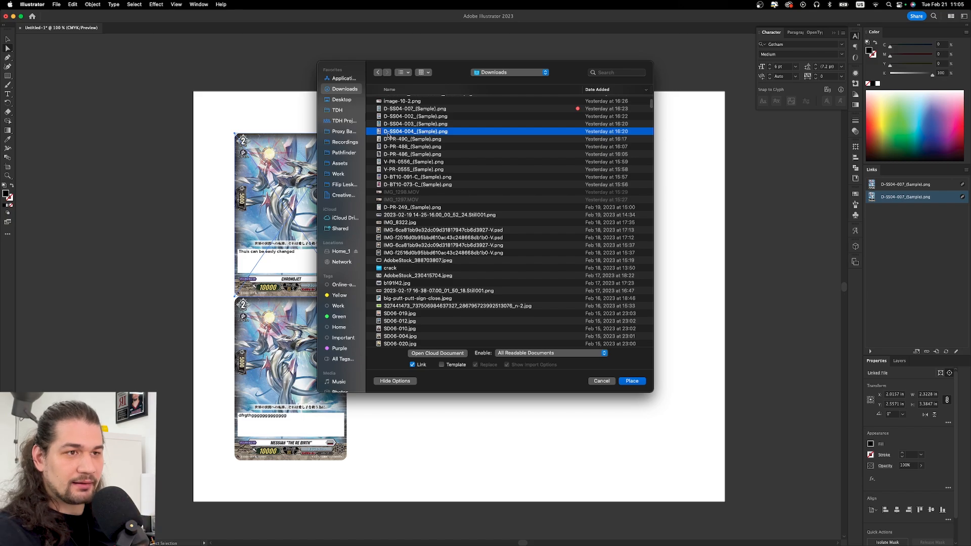
{"action": "key", "text": "space"}
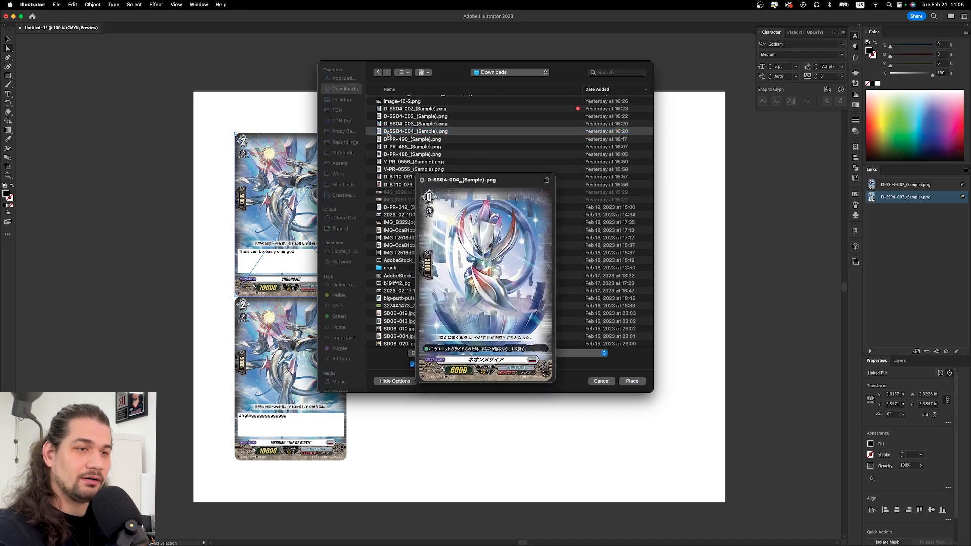
{"action": "key", "text": "space"}
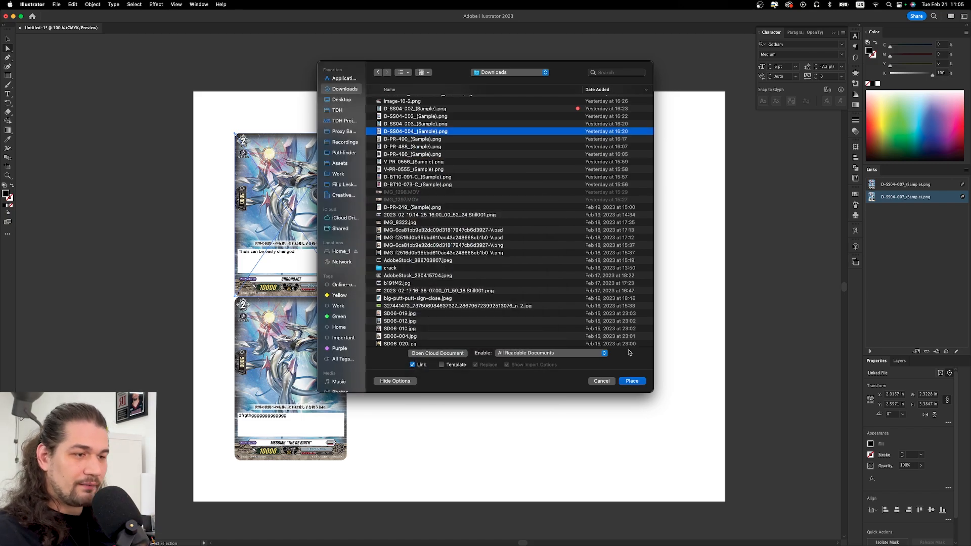
{"action": "left_click", "coordinate": [632, 381]}
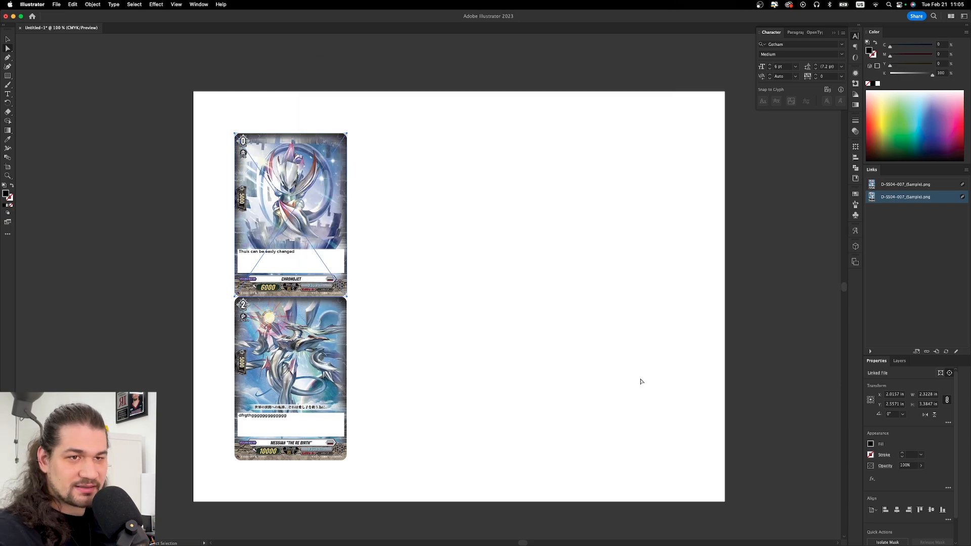
{"action": "left_click", "coordinate": [493, 248]}
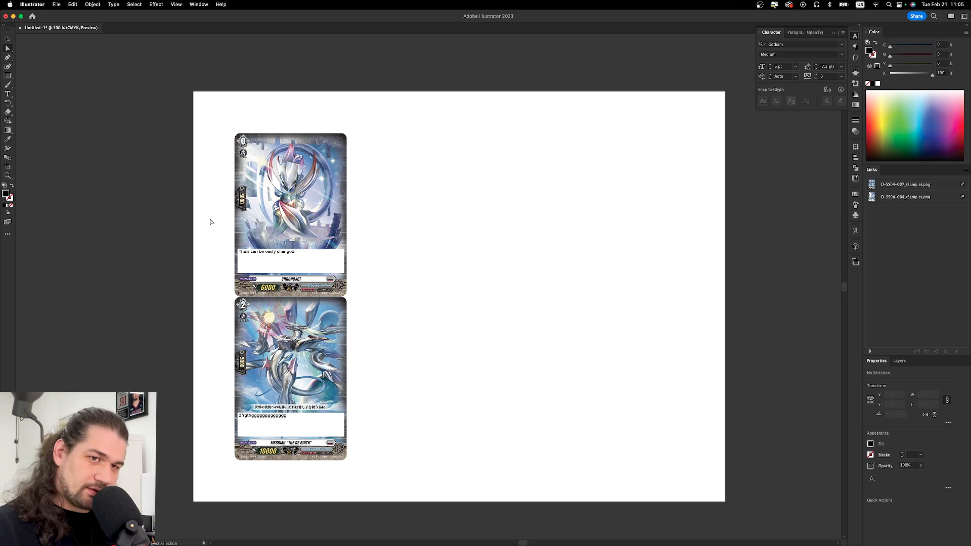
Lower the top edge of the upper card's description box and text frame together, leaving one line of height and exposing the Japanese flavour text.
{"action": "left_click_drag", "start_coordinate": [207, 221], "coordinate": [376, 262]}
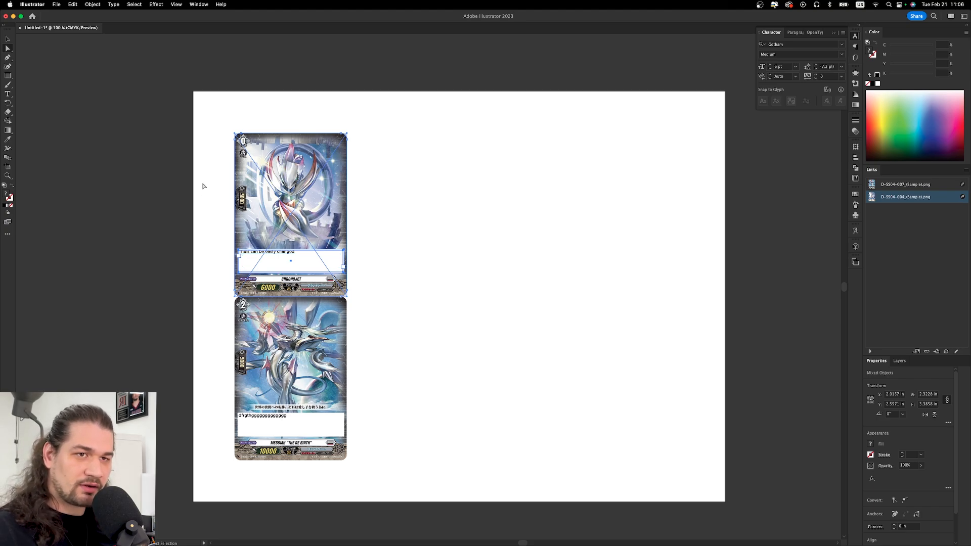
{"action": "left_click_drag", "start_coordinate": [202, 183], "coordinate": [388, 218]}
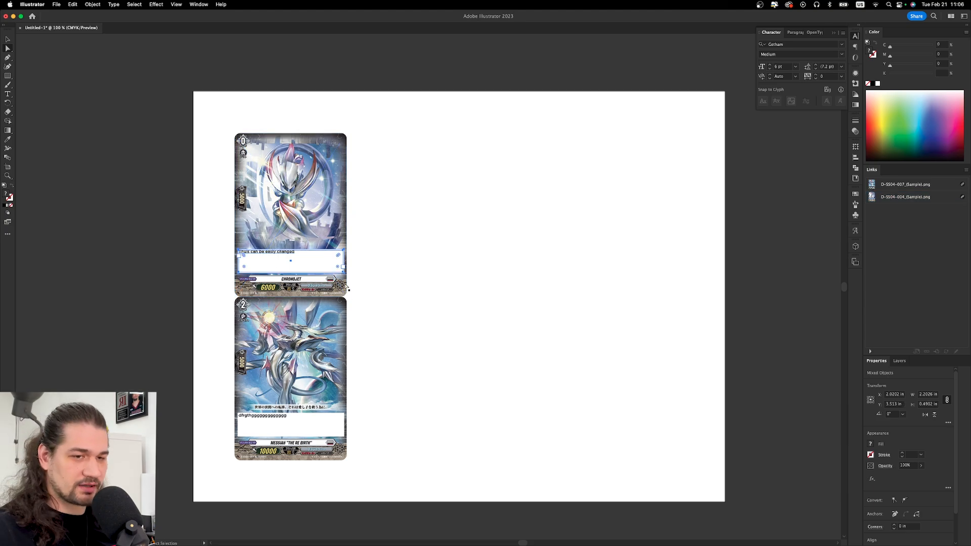
{"action": "scroll", "coordinate": [338, 261], "scroll_direction": "up", "scroll_amount": 3}
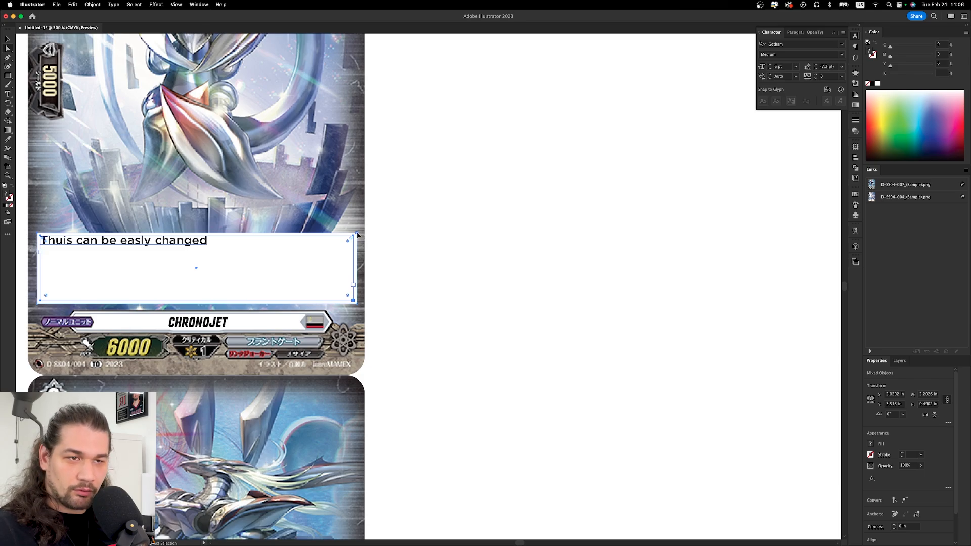
{"action": "left_click_drag", "start_coordinate": [356, 232], "coordinate": [361, 284]}
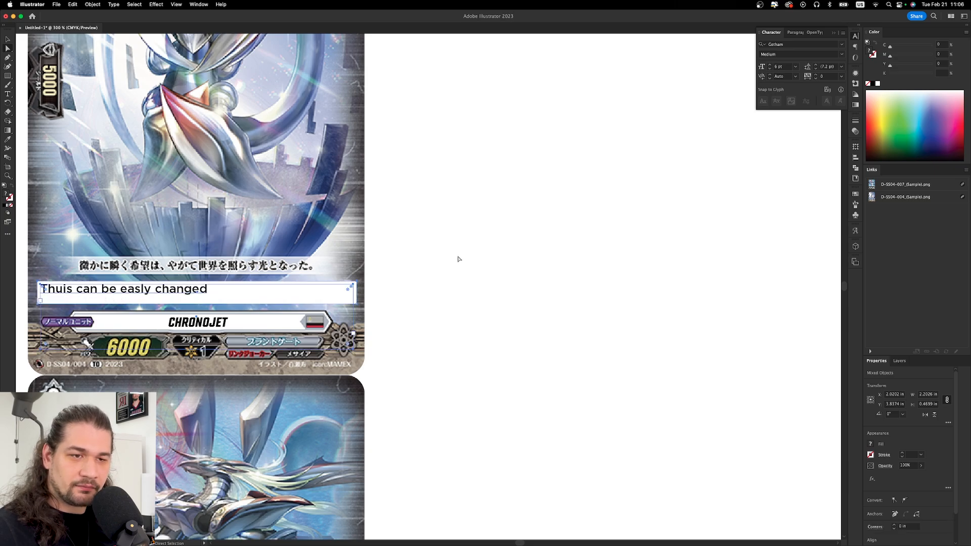
{"action": "left_click", "coordinate": [483, 244]}
{"action": "scroll", "coordinate": [484, 245], "scroll_direction": "down", "scroll_amount": 2}
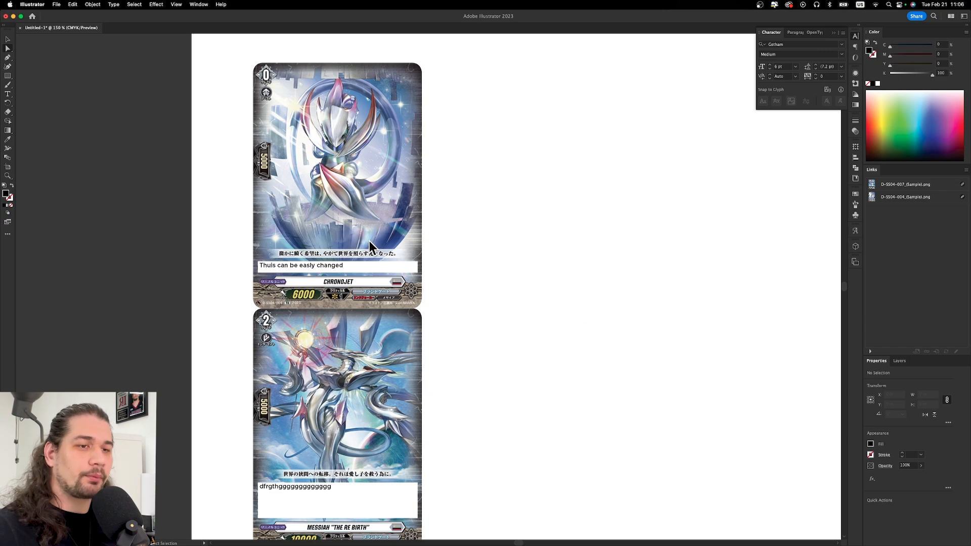
{"action": "key", "text": "v"}
{"action": "left_click_drag", "start_coordinate": [375, 165], "coordinate": [613, 193]}
{"action": "key", "text": "super+z"}
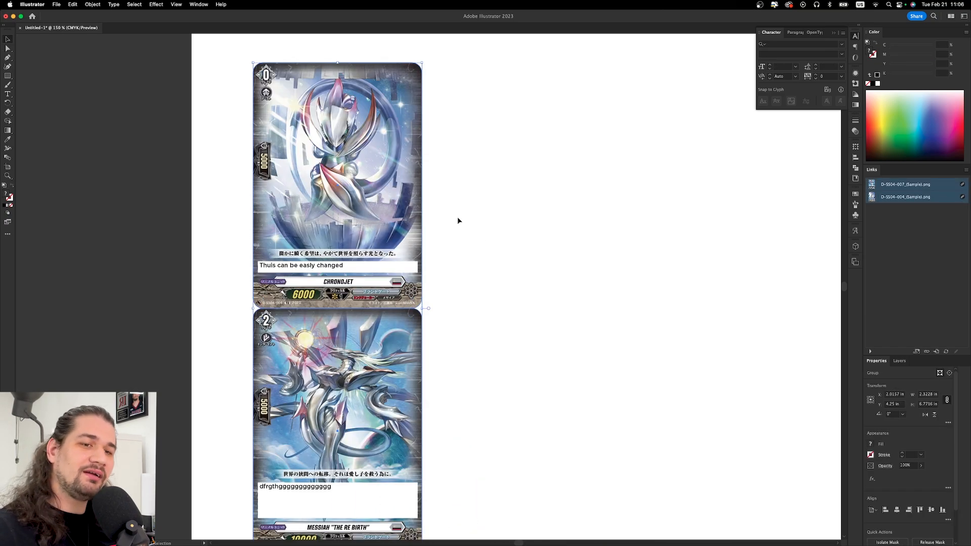
{"action": "left_click", "coordinate": [521, 220]}
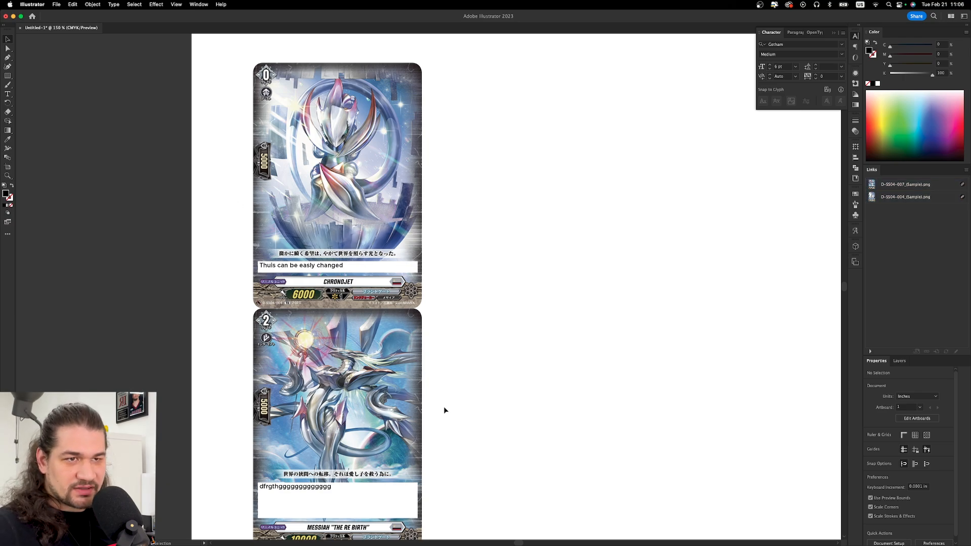
Relink the lower card's artwork to D-BT10-088-C_(Sample)-2.png from the Downloads folder.
{"action": "scroll", "coordinate": [445, 407], "scroll_direction": "down", "scroll_amount": 2}
{"action": "key", "text": "a"}
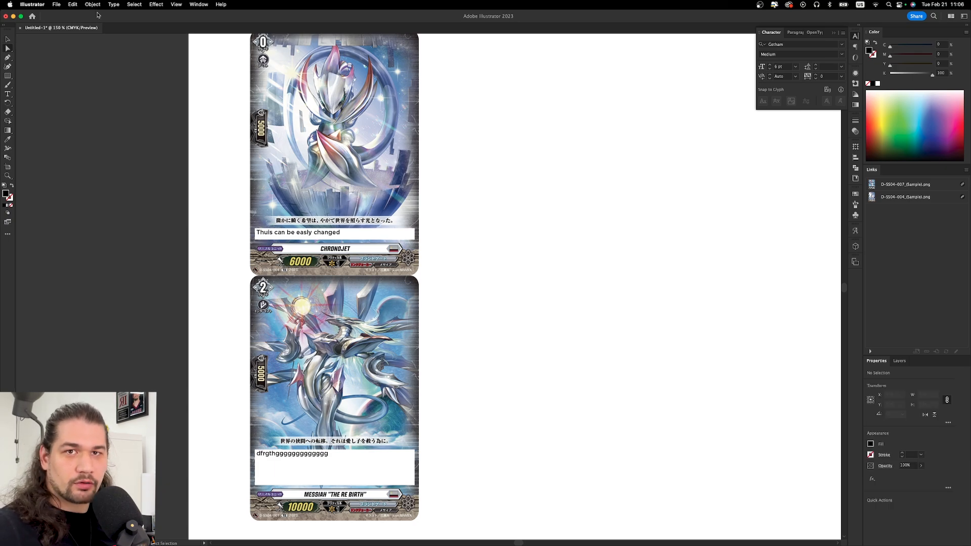
{"action": "left_click", "coordinate": [332, 338]}
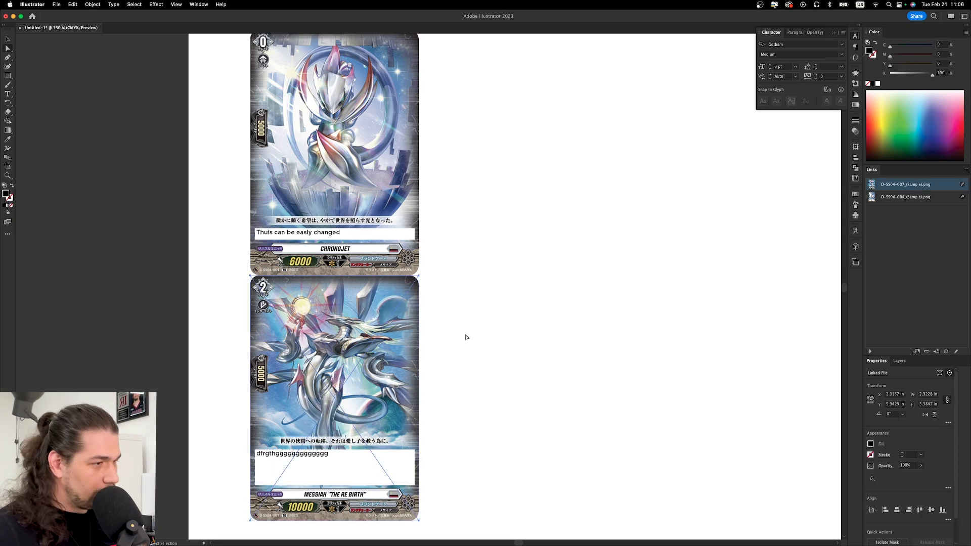
{"action": "left_click", "coordinate": [926, 352]}
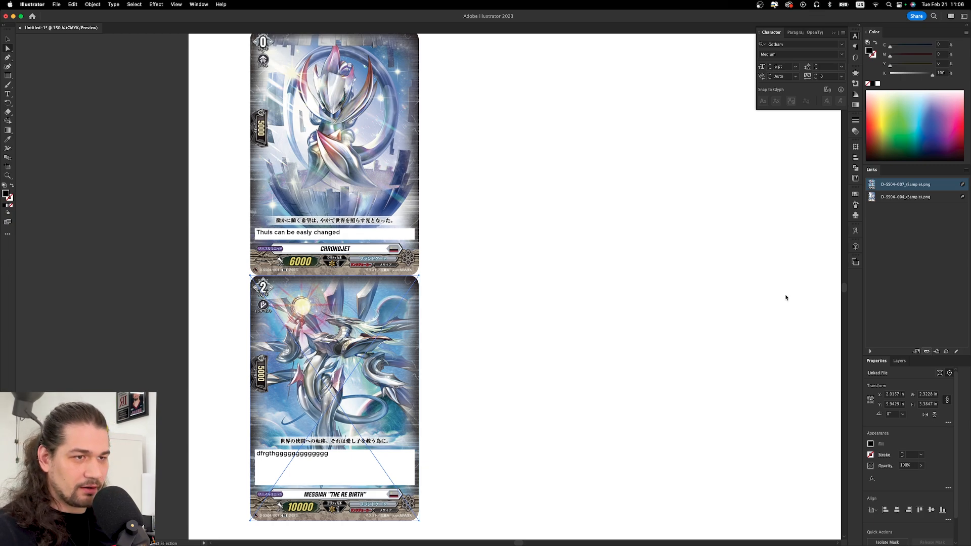
{"action": "left_click", "coordinate": [431, 245]}
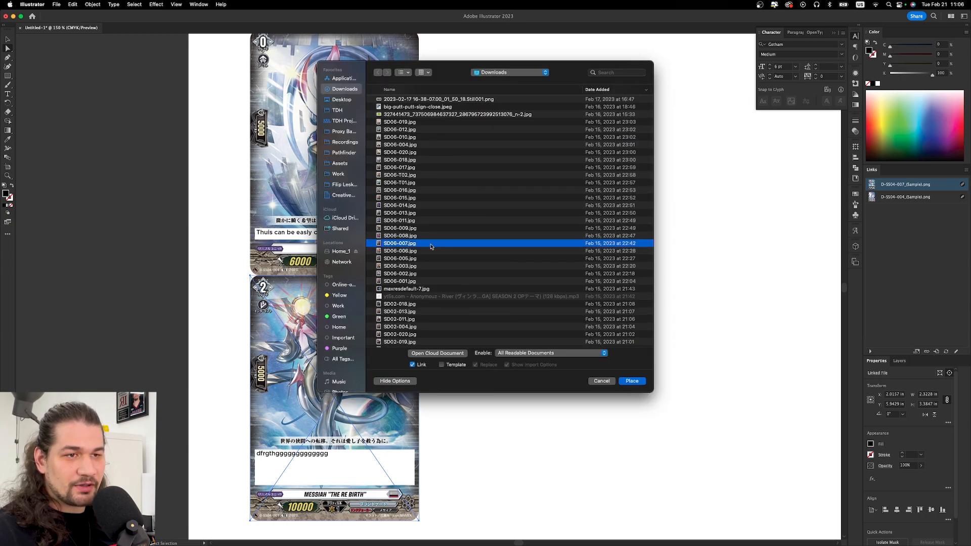
{"action": "left_click", "coordinate": [431, 205]}
{"action": "scroll", "coordinate": [424, 197], "scroll_direction": "down", "scroll_amount": 10}
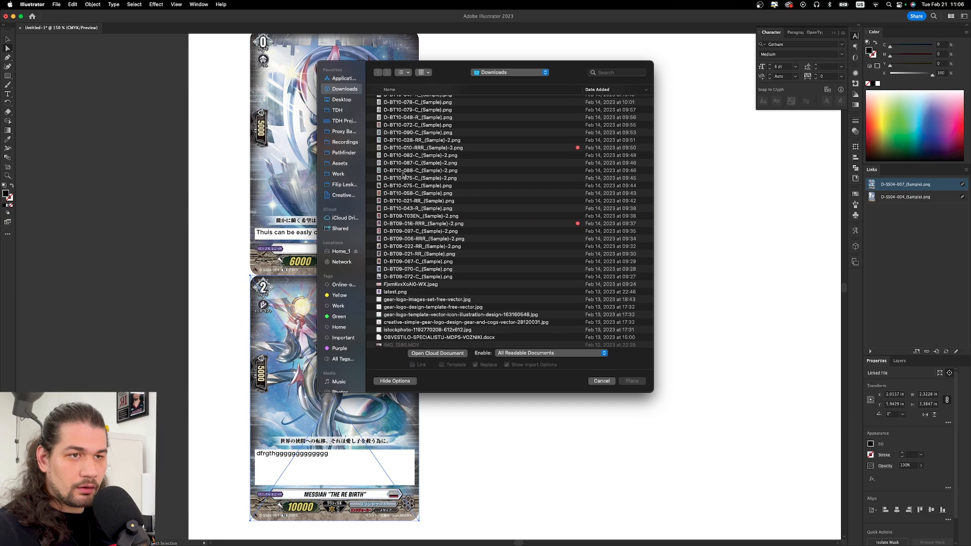
{"action": "left_click", "coordinate": [403, 172]}
{"action": "double_click", "coordinate": [404, 174]}
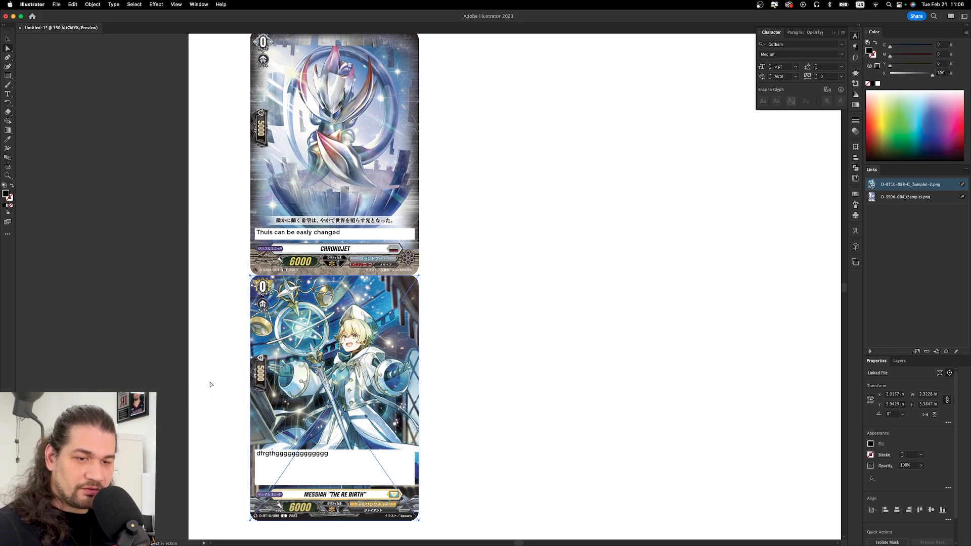
Lower the top edge of the lower card's description box and text frame until they are one line tall.
{"action": "left_click_drag", "start_coordinate": [211, 383], "coordinate": [501, 473]}
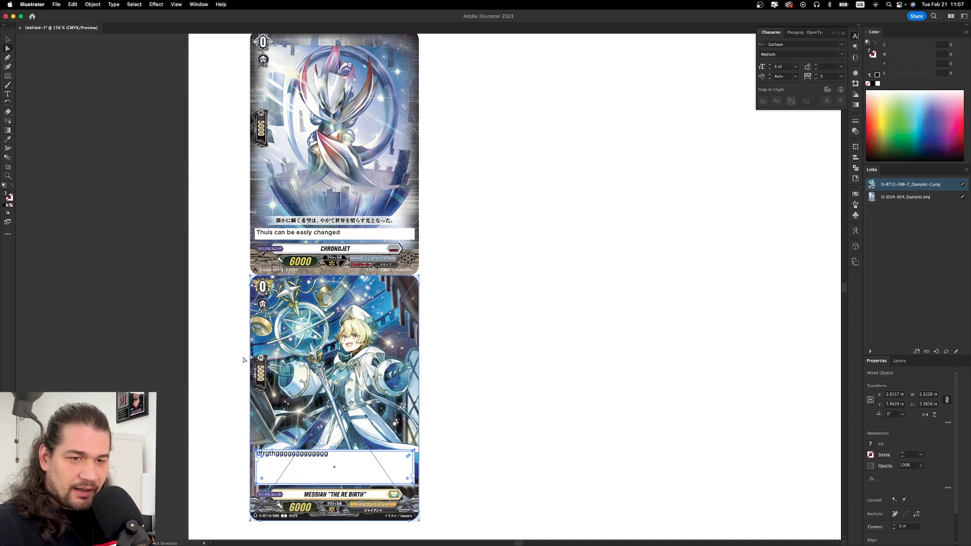
{"action": "left_click_drag", "start_coordinate": [212, 346], "coordinate": [460, 383]}
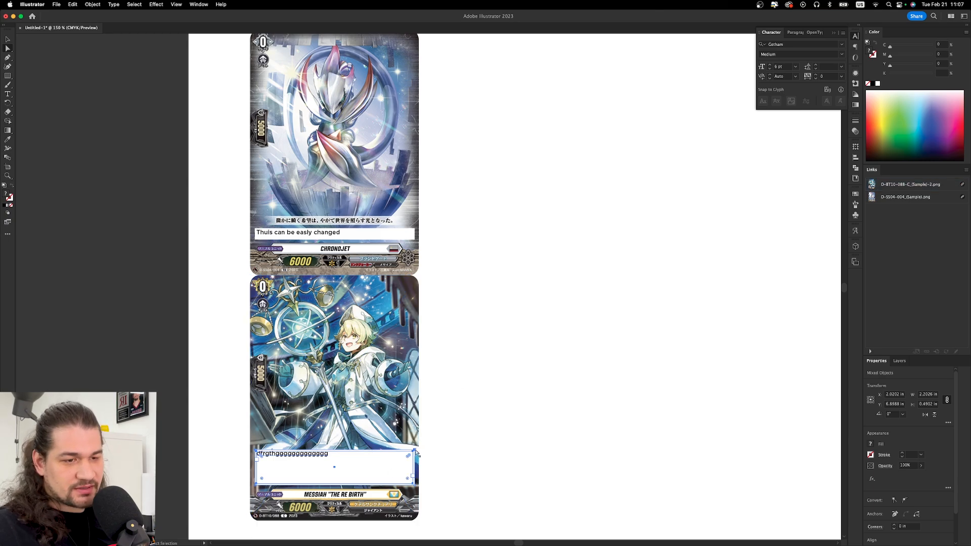
{"action": "left_click_drag", "start_coordinate": [415, 451], "coordinate": [417, 477]}
{"action": "left_click", "coordinate": [457, 437]}
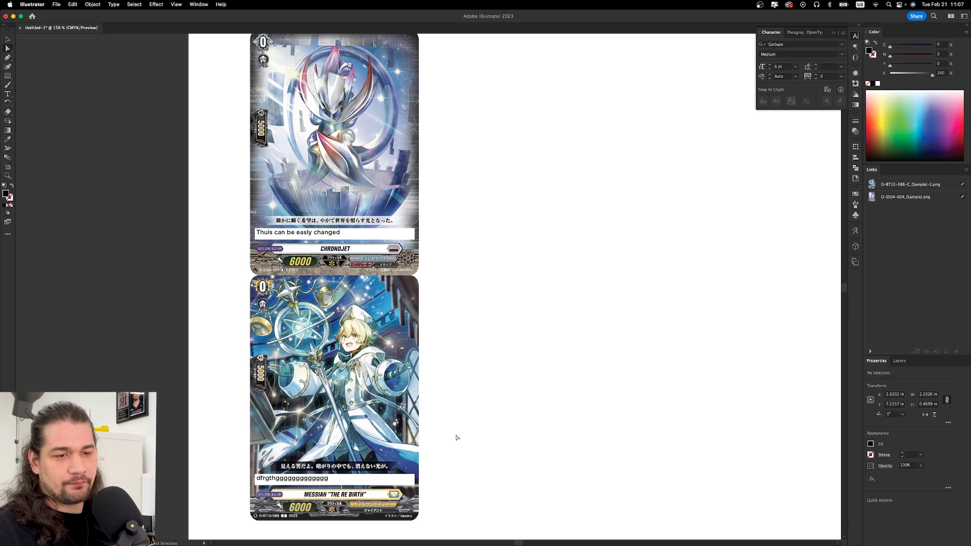
Select the two-card column and paste three copies of it in place, directly over the original.
{"action": "key", "text": "super+minus"}
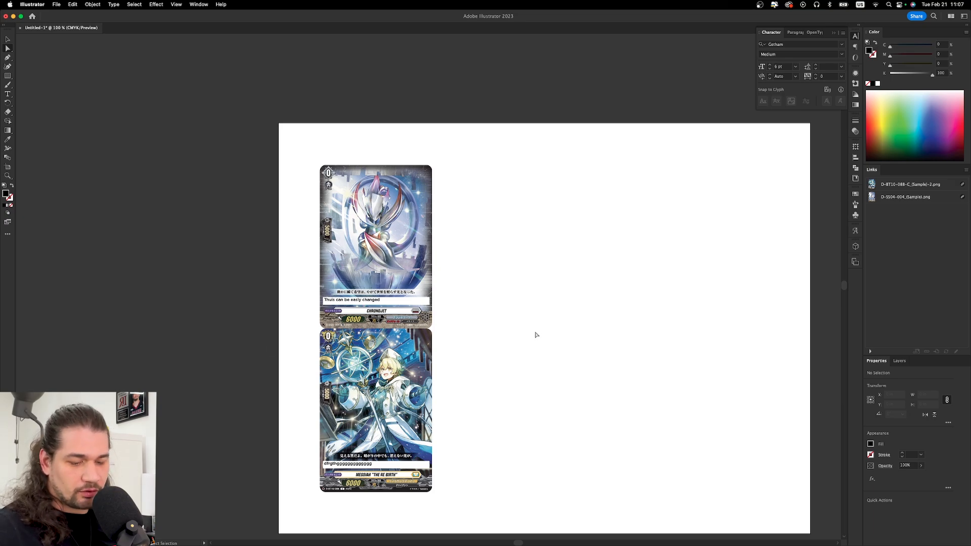
{"action": "key", "text": "v"}
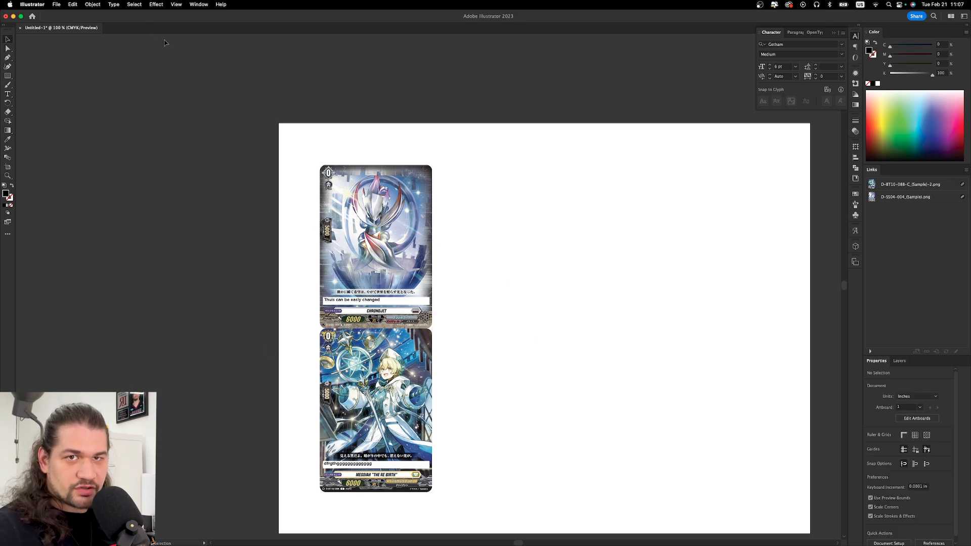
{"action": "left_click", "coordinate": [407, 191]}
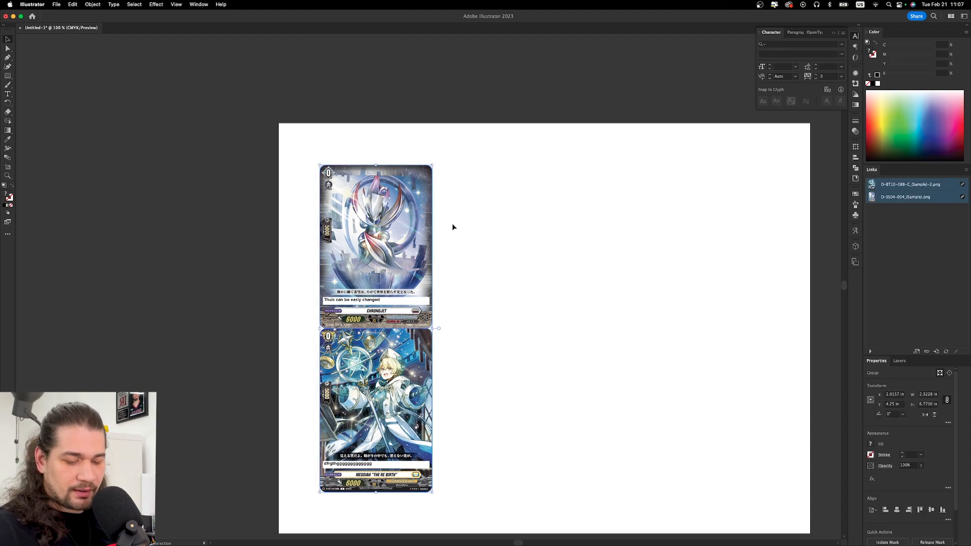
{"action": "key", "text": "a"}
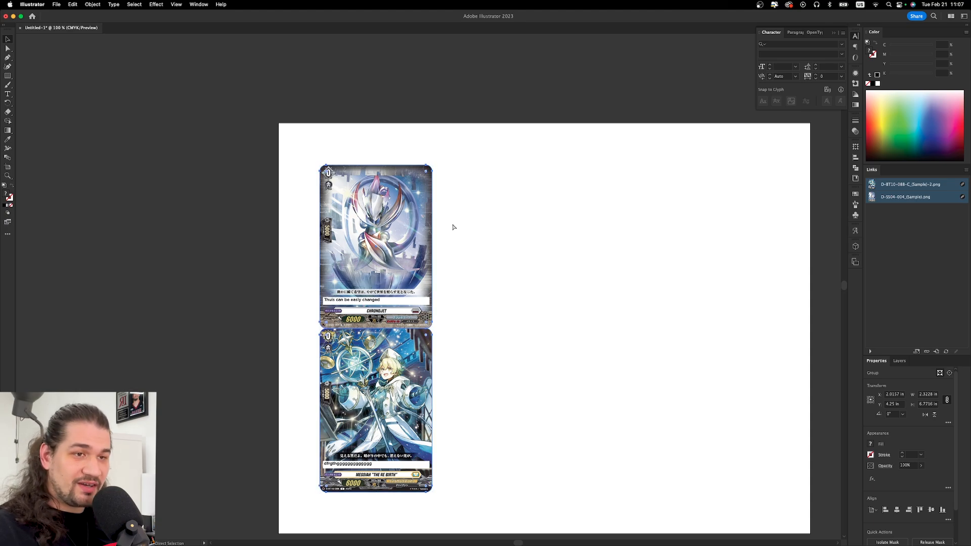
{"action": "key", "text": "v"}
{"action": "key", "text": "a"}
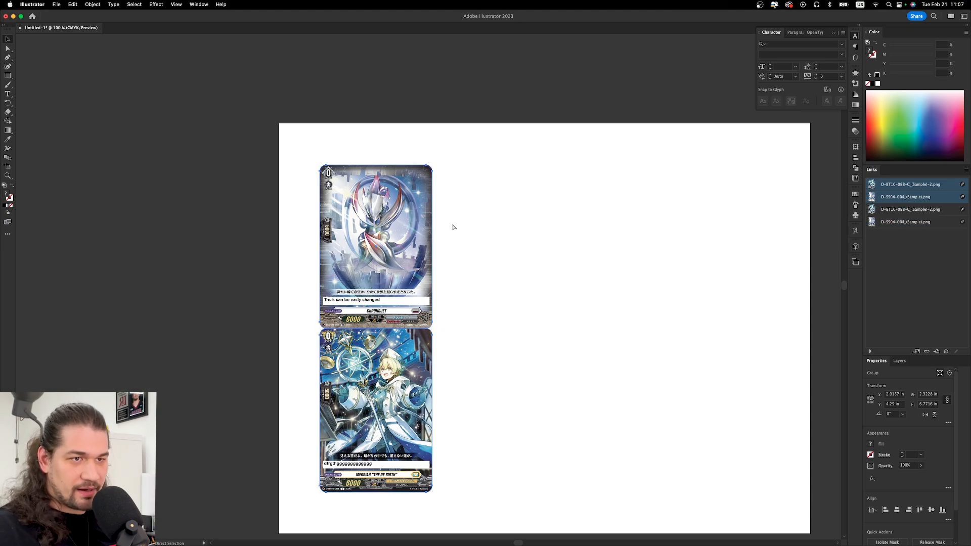
{"action": "key", "text": "v"}
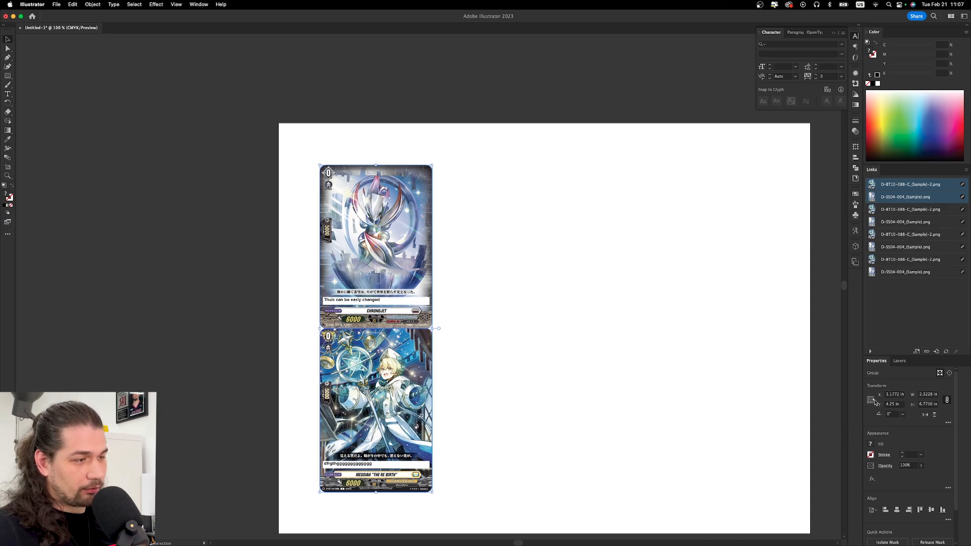
Flip the topmost copy of the card column horizontally three times about its right edge, placing it in the fourth column position.
{"action": "left_click", "coordinate": [924, 414]}
{"action": "left_click", "coordinate": [925, 415]}
{"action": "left_click", "coordinate": [925, 414]}
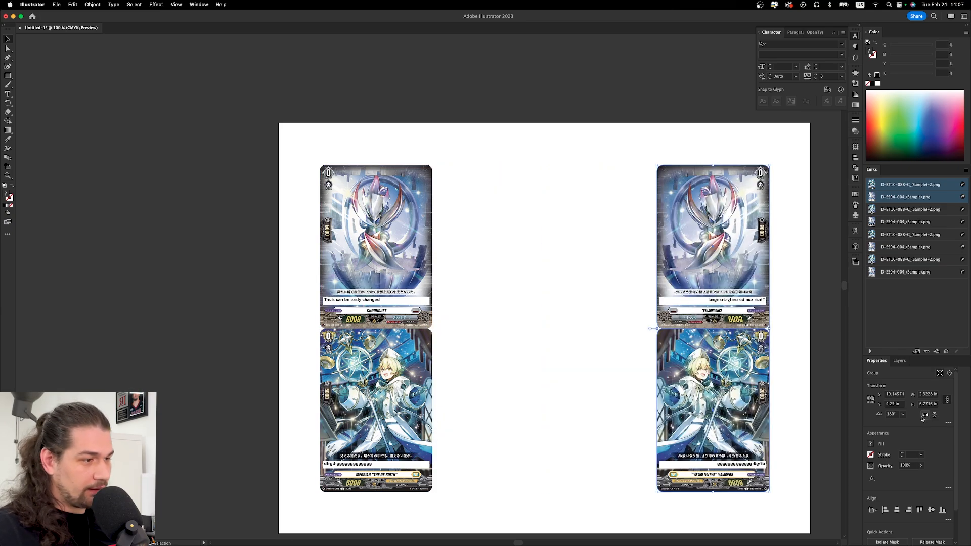
Flip the rightmost card column horizontally about its centre, and distribute all four columns evenly across the page by their horizontal centres.
{"action": "left_click", "coordinate": [871, 400]}
{"action": "left_click", "coordinate": [925, 414]}
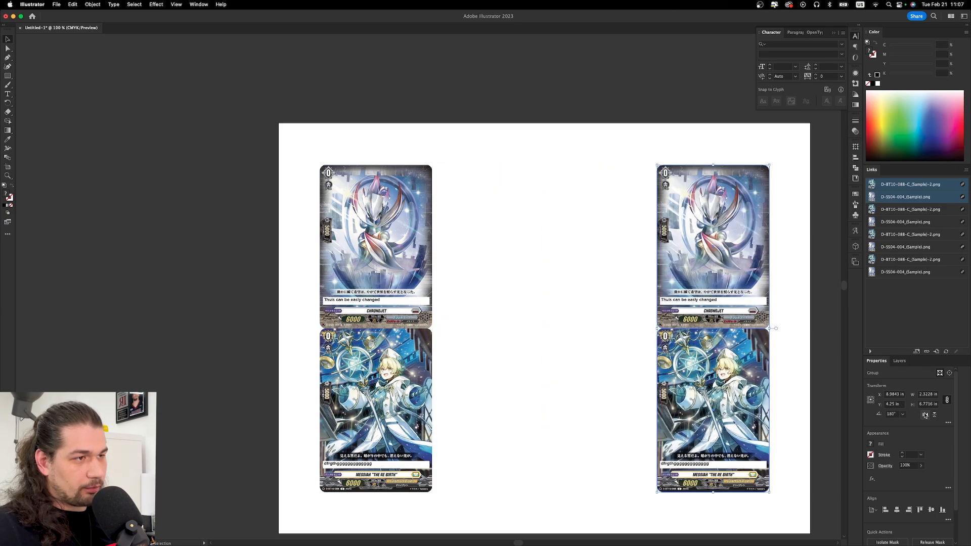
{"action": "left_click_drag", "start_coordinate": [382, 145], "coordinate": [660, 493]}
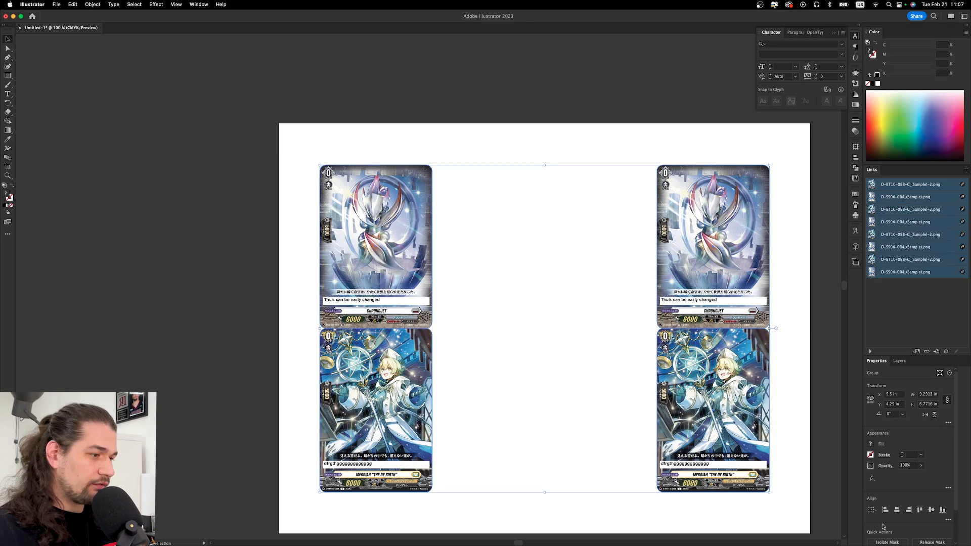
{"action": "left_click", "coordinate": [948, 519]}
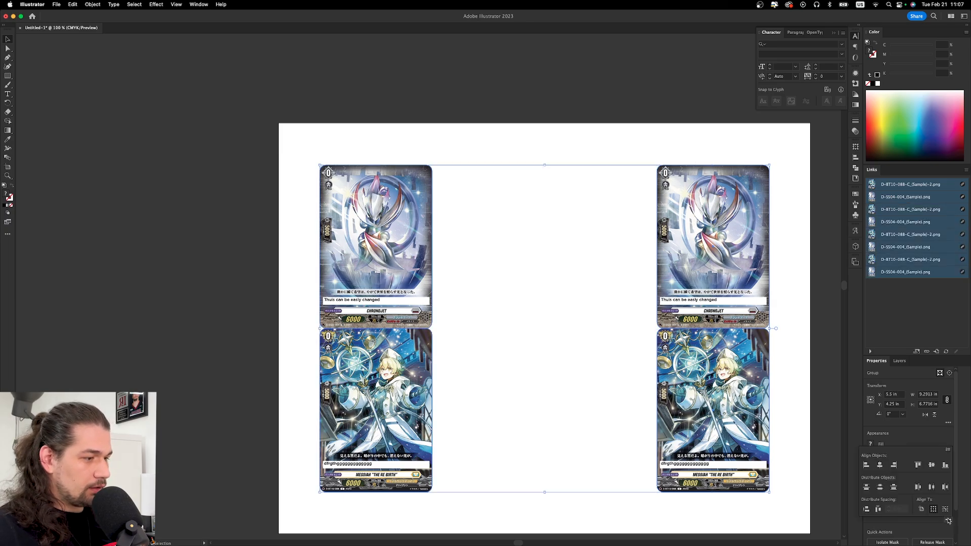
{"action": "left_click", "coordinate": [932, 488]}
{"action": "scroll", "coordinate": [662, 198], "scroll_direction": "down", "scroll_amount": 2}
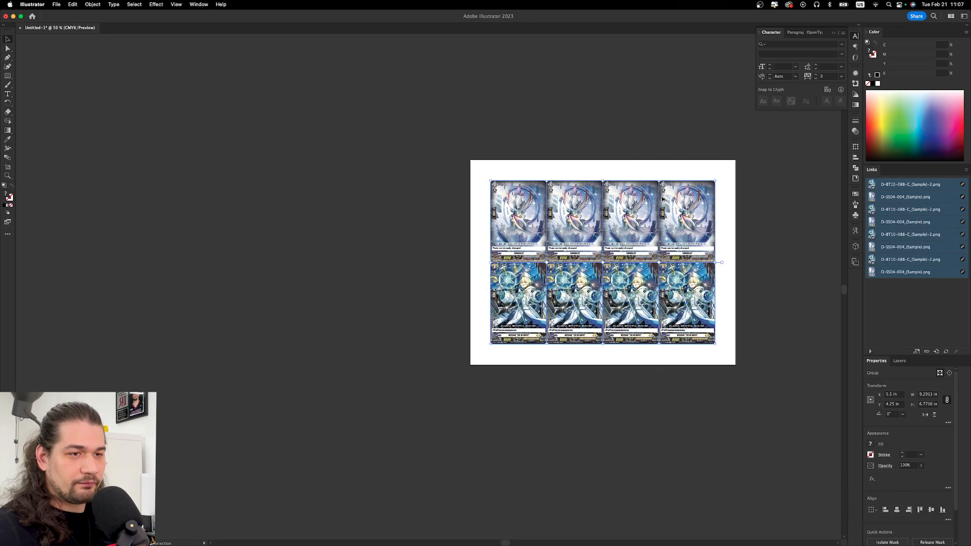
{"action": "scroll", "coordinate": [662, 198], "scroll_direction": "up", "scroll_amount": 2}
{"action": "left_click", "coordinate": [711, 182]}
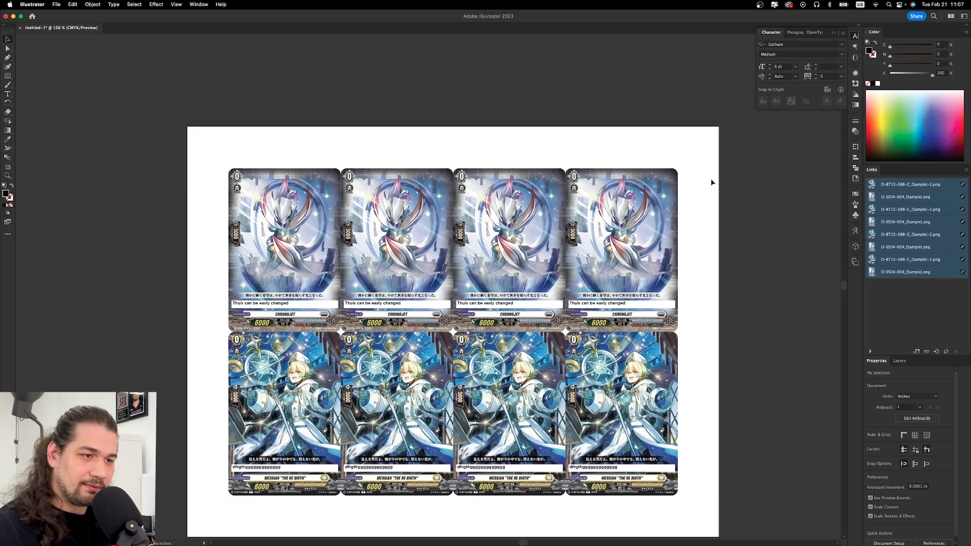
{"action": "scroll", "coordinate": [618, 378], "scroll_direction": "down", "scroll_amount": 1}
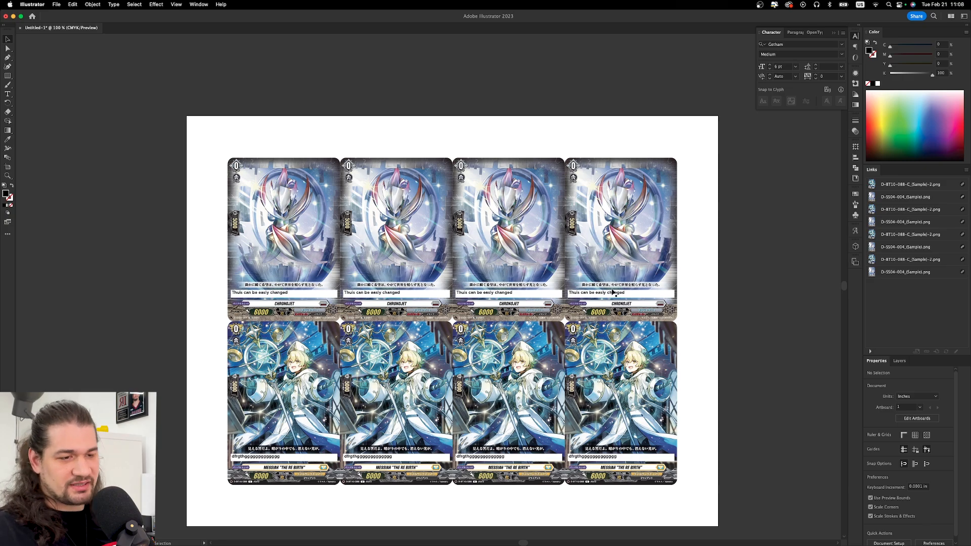
{"action": "scroll", "coordinate": [650, 314], "scroll_direction": "down", "scroll_amount": 4}
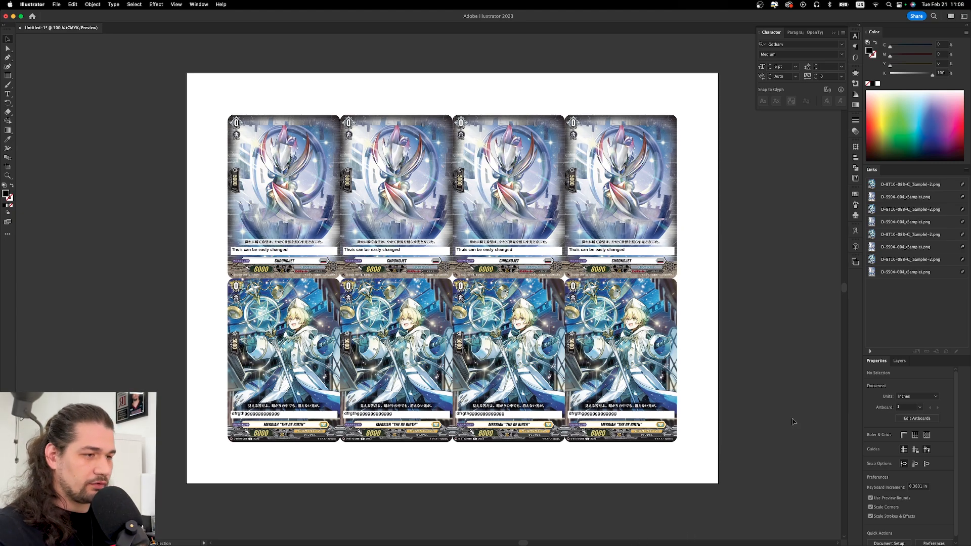
Draw a horizontal line about 13.8 in long above the cards, extending past both sides of the artboard.
{"action": "left_click", "coordinate": [9, 76]}
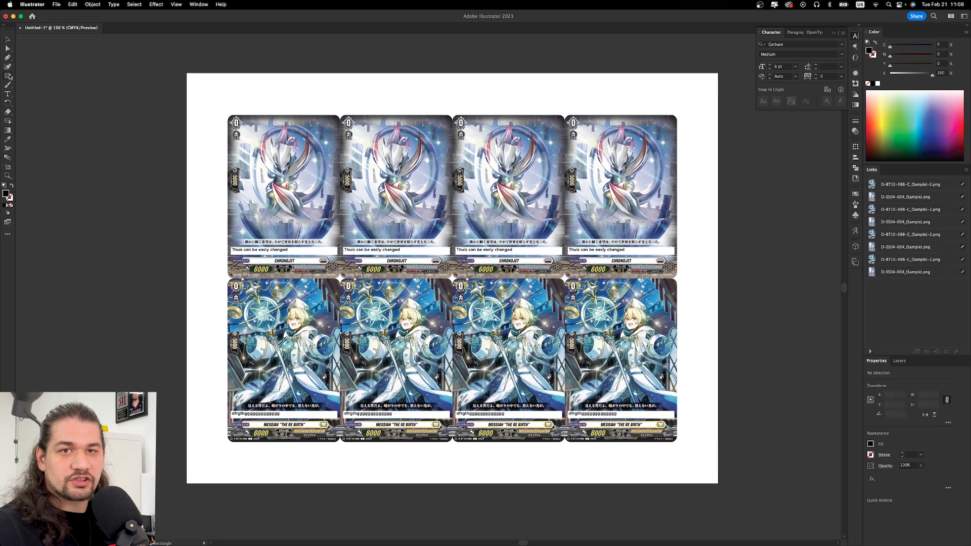
{"action": "left_click", "coordinate": [9, 76]}
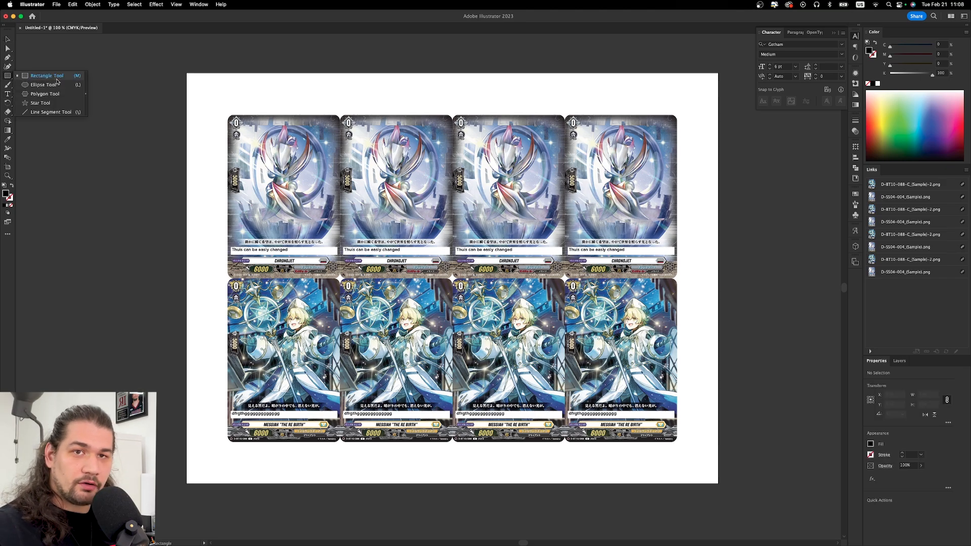
{"action": "left_click", "coordinate": [50, 112]}
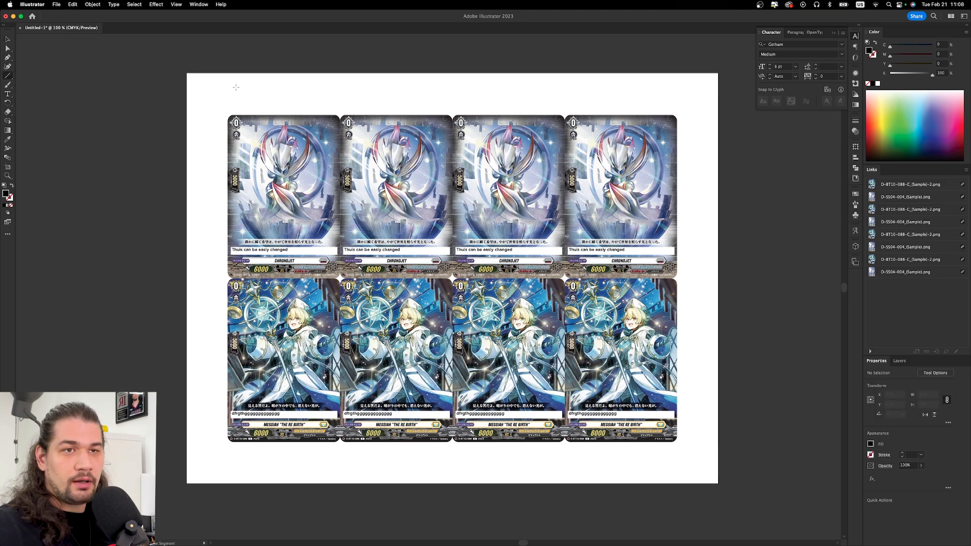
{"action": "left_click_drag", "start_coordinate": [123, 84], "coordinate": [789, 104]}
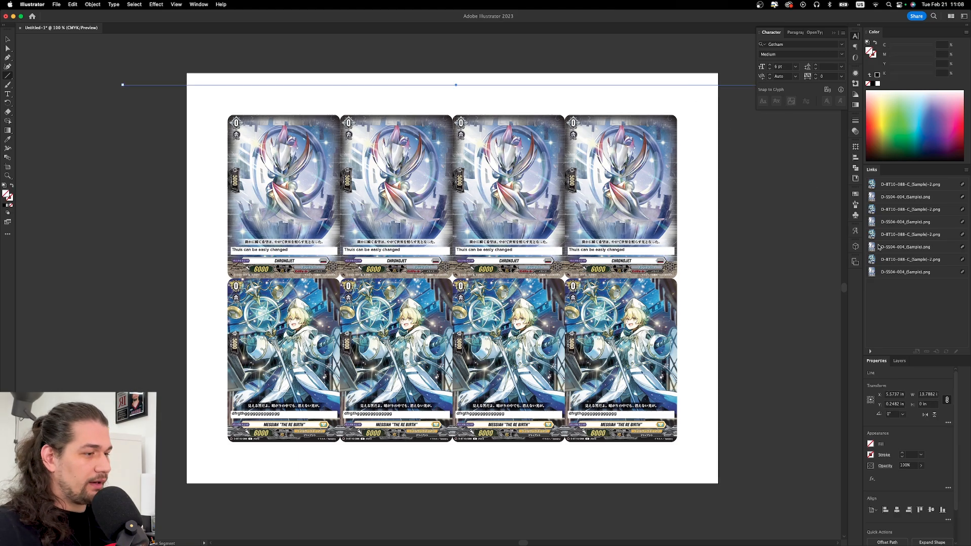
Give the horizontal line a 3 pt stroke in light blue.
{"action": "left_click", "coordinate": [903, 454]}
{"action": "left_click", "coordinate": [903, 453]}
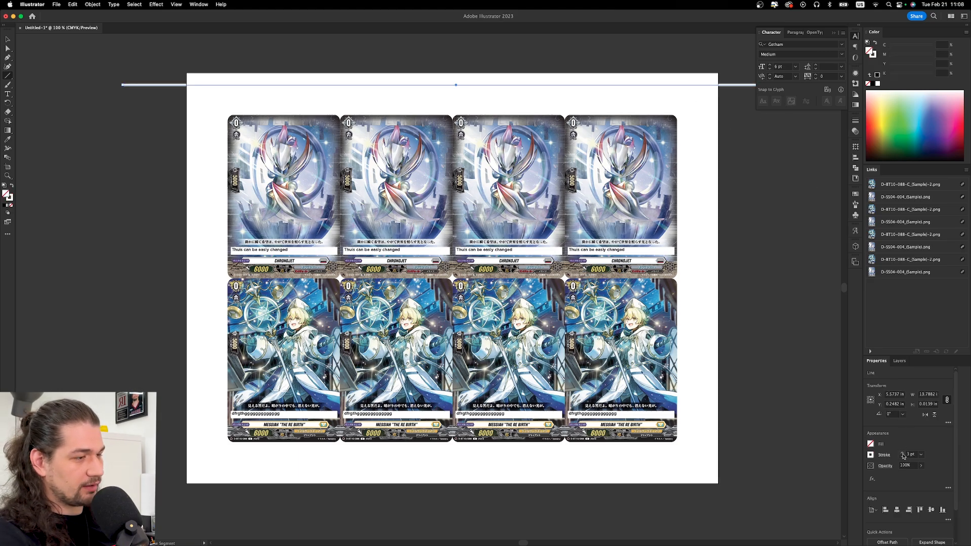
{"action": "left_click", "coordinate": [874, 54]}
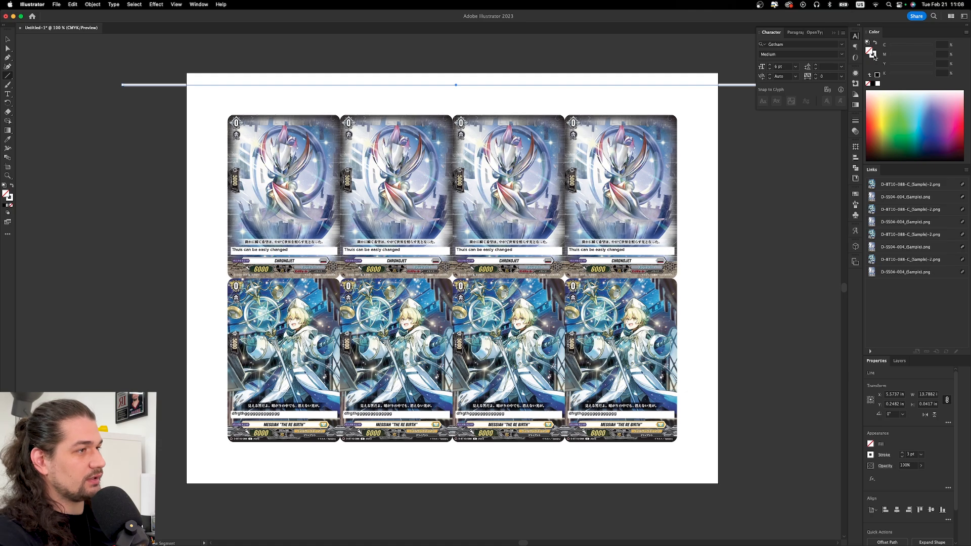
{"action": "left_click", "coordinate": [920, 108]}
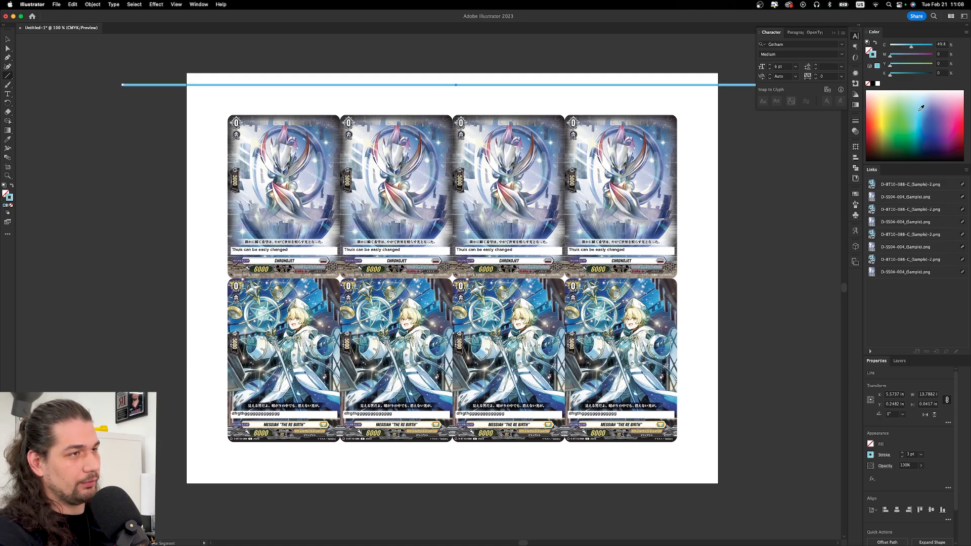
Make the line's stroke dashed with 12 pt dashes and set its weight to 1 pt.
{"action": "left_click", "coordinate": [889, 458]}
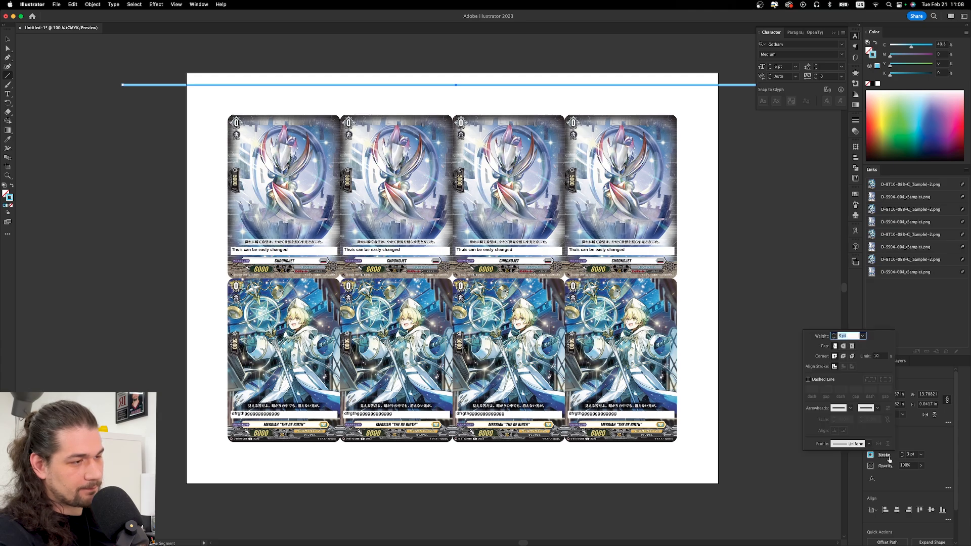
{"action": "left_click", "coordinate": [808, 379]}
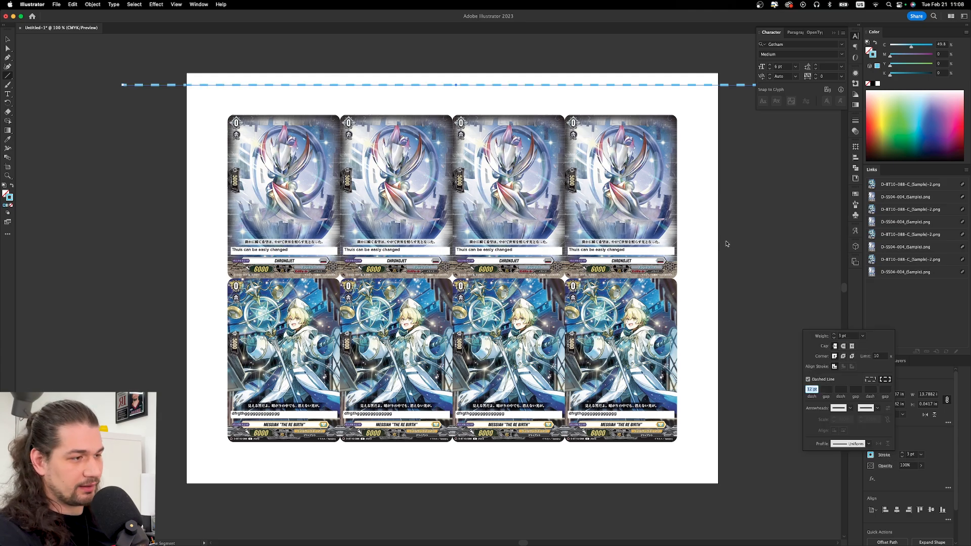
{"action": "left_click", "coordinate": [834, 337]}
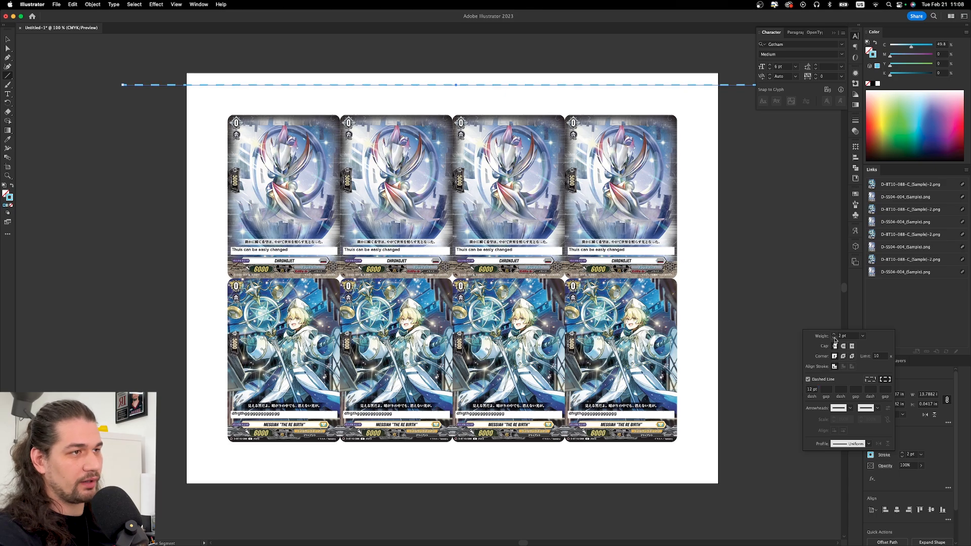
{"action": "left_click", "coordinate": [834, 338]}
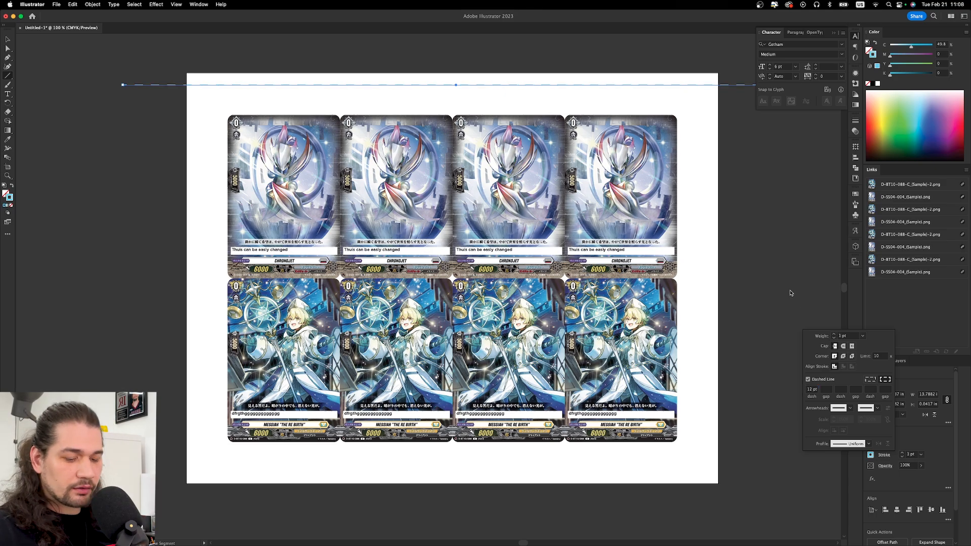
Move the dashed line down towards the cards and align it with the top edge of the second card column.
{"action": "key", "text": "v"}
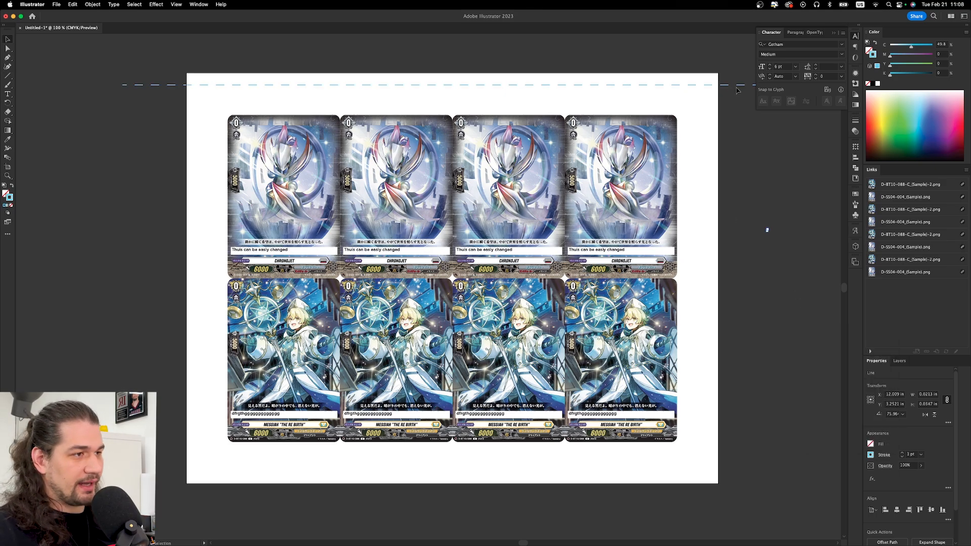
{"action": "left_click", "coordinate": [810, 270]}
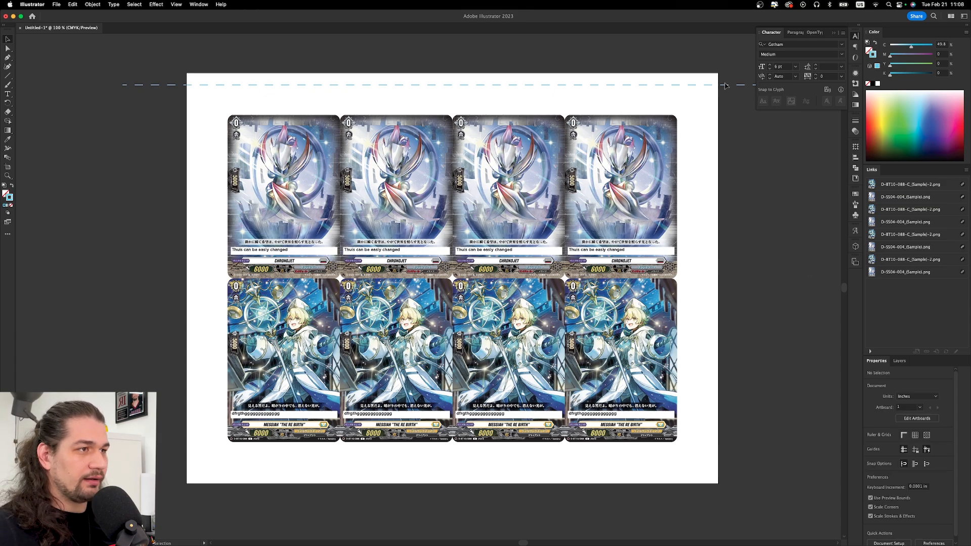
{"action": "left_click_drag", "start_coordinate": [725, 87], "coordinate": [701, 106]}
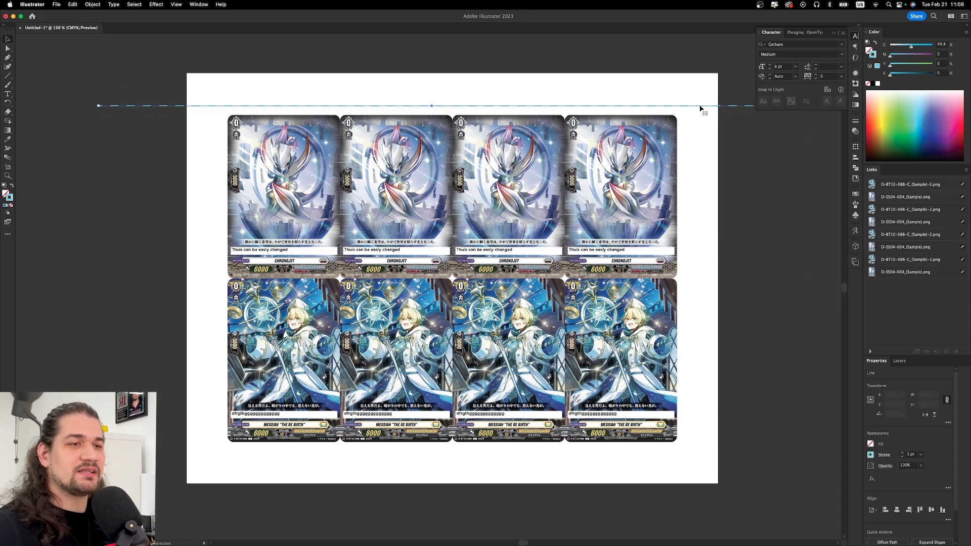
{"action": "left_click", "coordinate": [422, 151]}
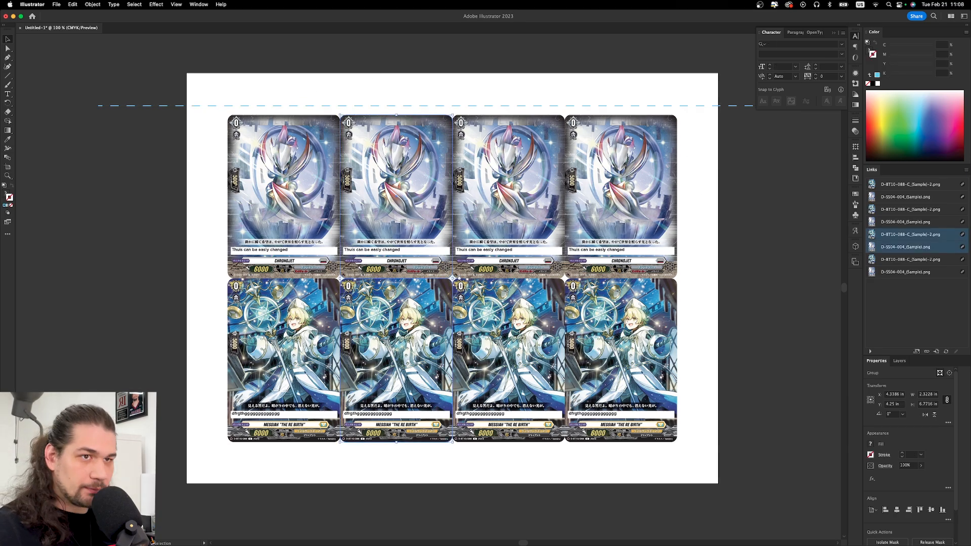
{"action": "left_click", "coordinate": [392, 107], "text": "shift"}
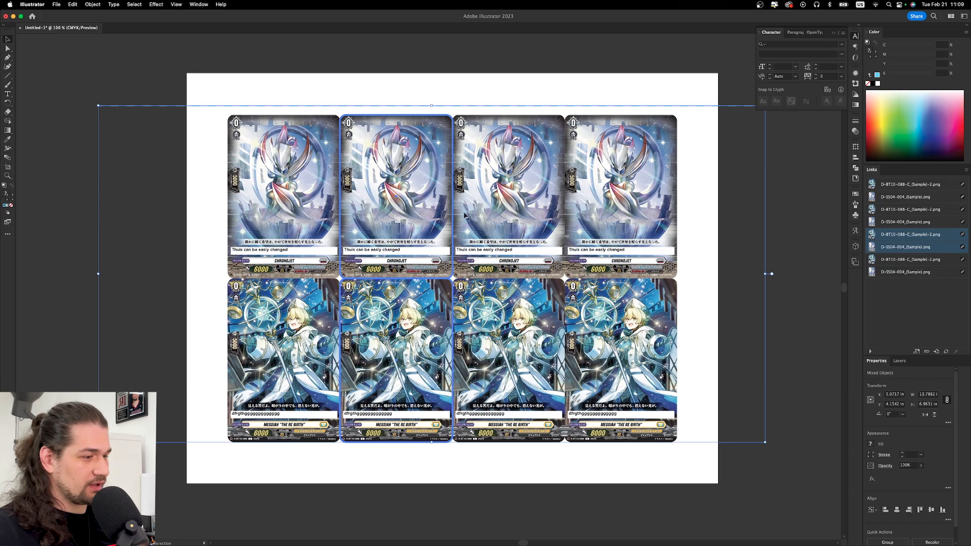
{"action": "left_click", "coordinate": [920, 509]}
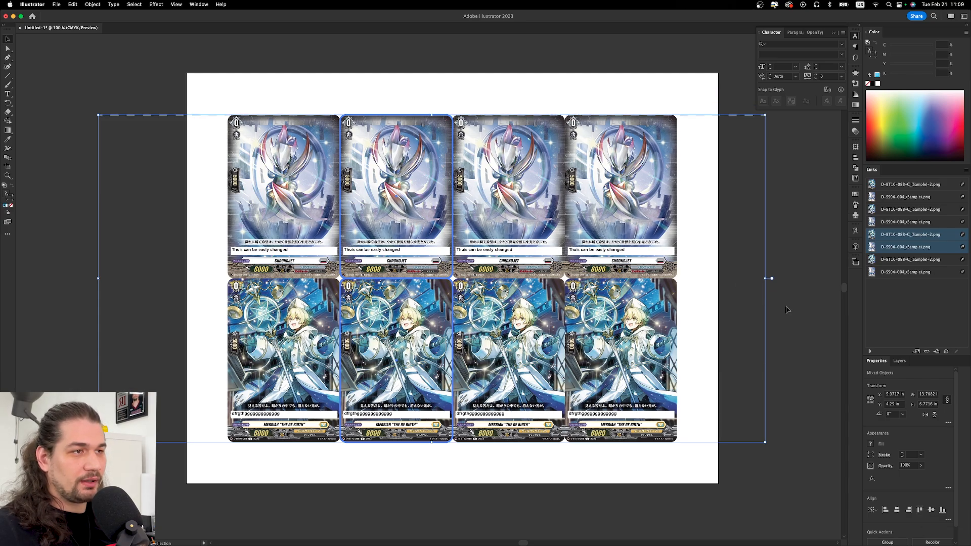
{"action": "left_click", "coordinate": [772, 247]}
Duplicate the dashed line in place and align the copy with the bottom edge of the first card column.
{"action": "left_click_drag", "start_coordinate": [197, 101], "coordinate": [205, 145]}
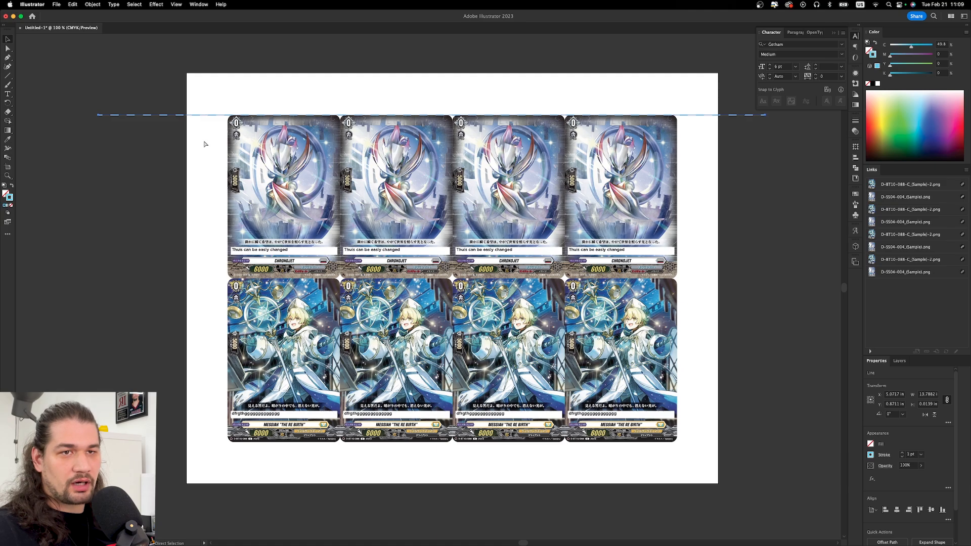
{"action": "left_click", "coordinate": [298, 303], "text": "shift"}
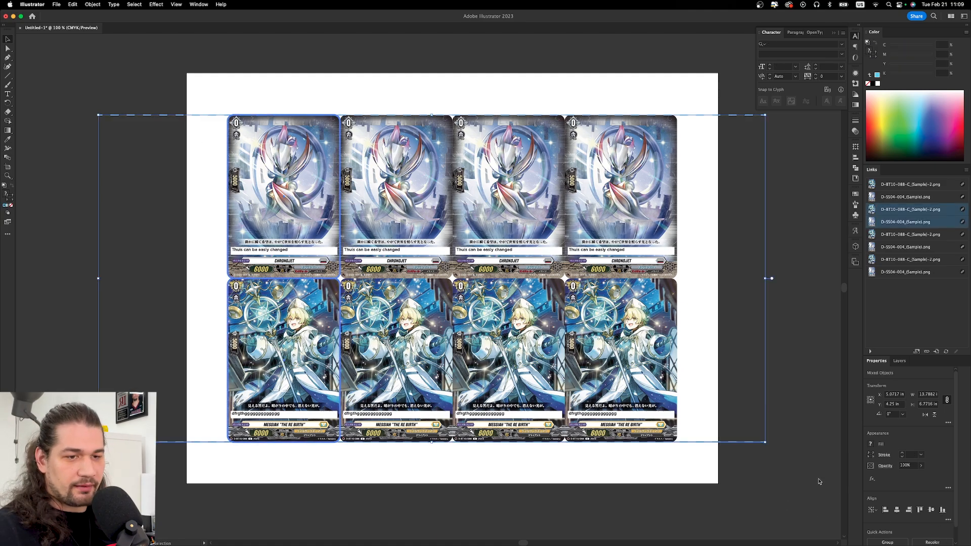
{"action": "left_click", "coordinate": [461, 458]}
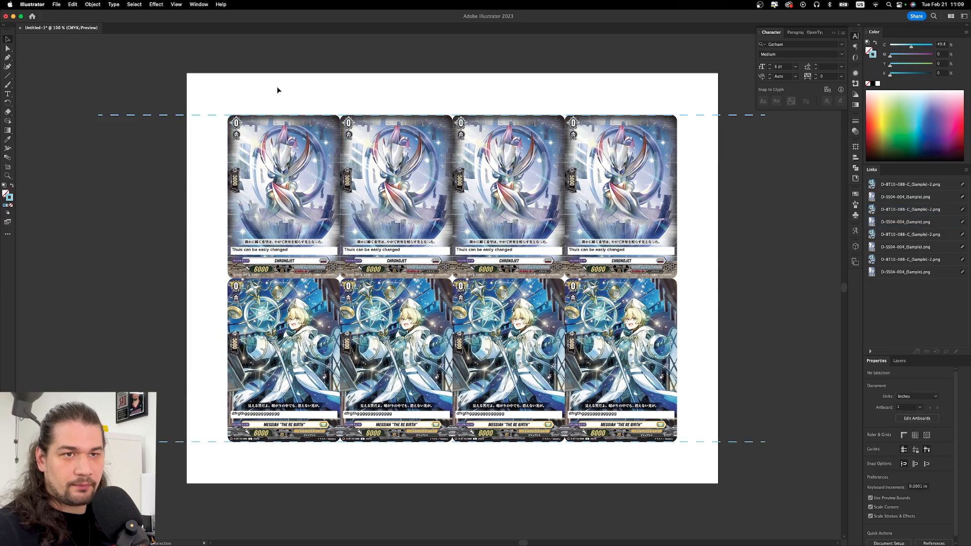
Duplicate the top dashed line in place and align the copy with the vertical centre of the first card column, between the rows.
{"action": "left_click", "coordinate": [184, 116]}
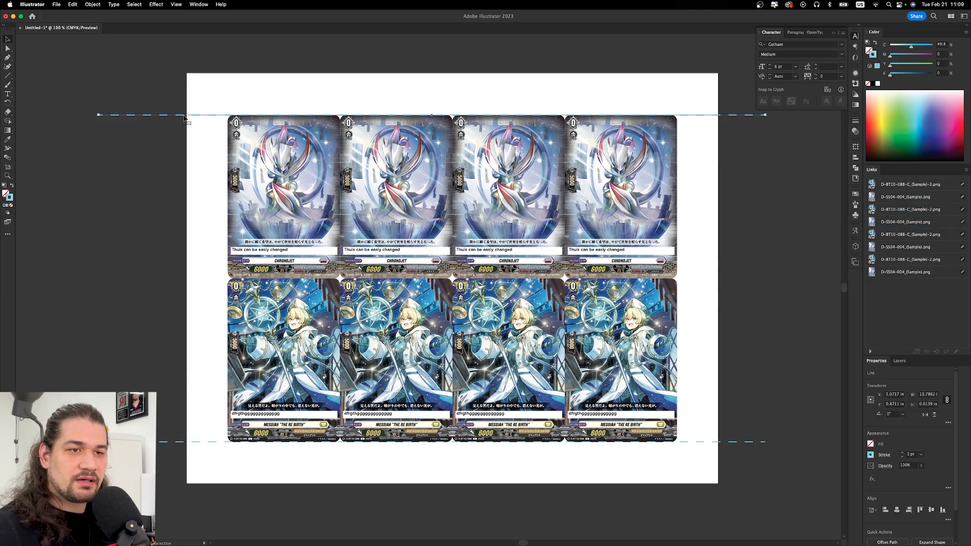
{"action": "left_click", "coordinate": [288, 203], "text": "shift"}
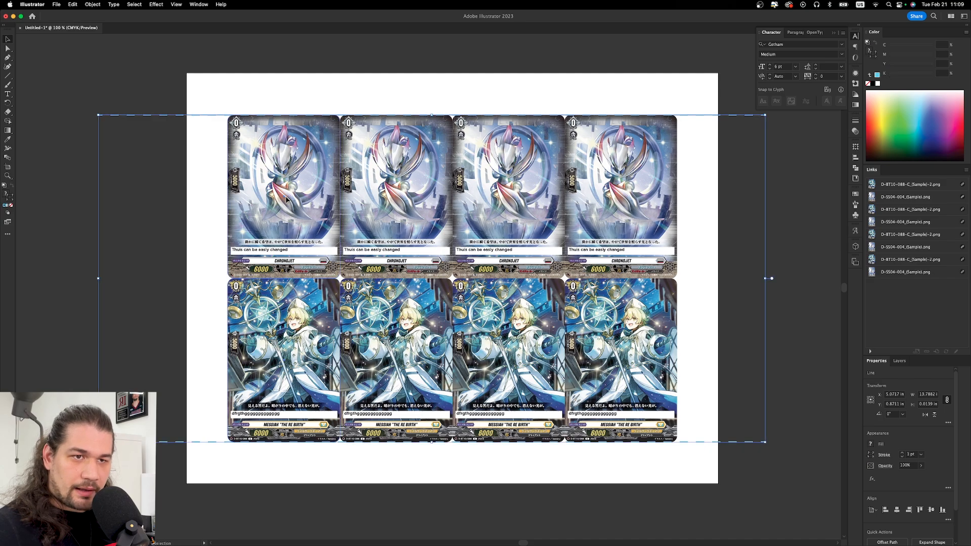
{"action": "left_click", "coordinate": [308, 174]}
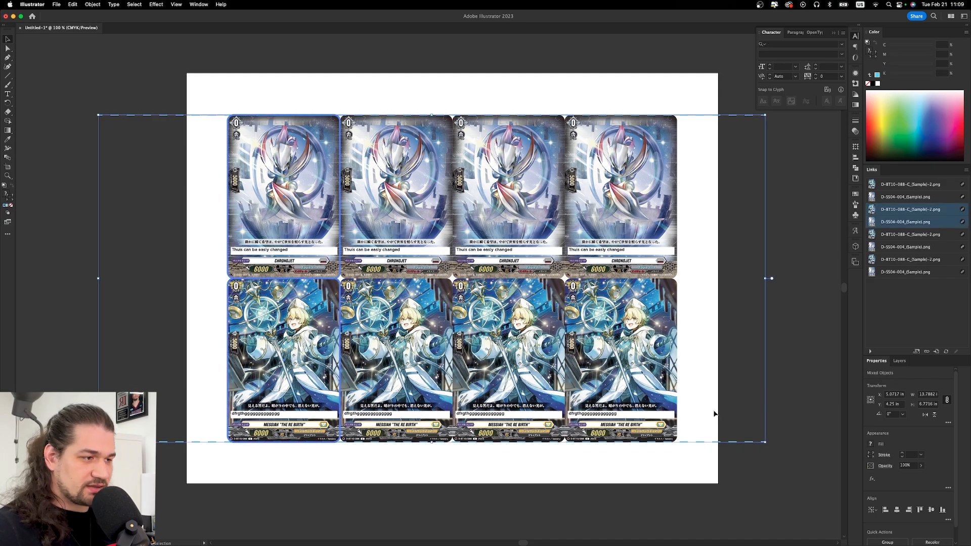
{"action": "left_click", "coordinate": [796, 364]}
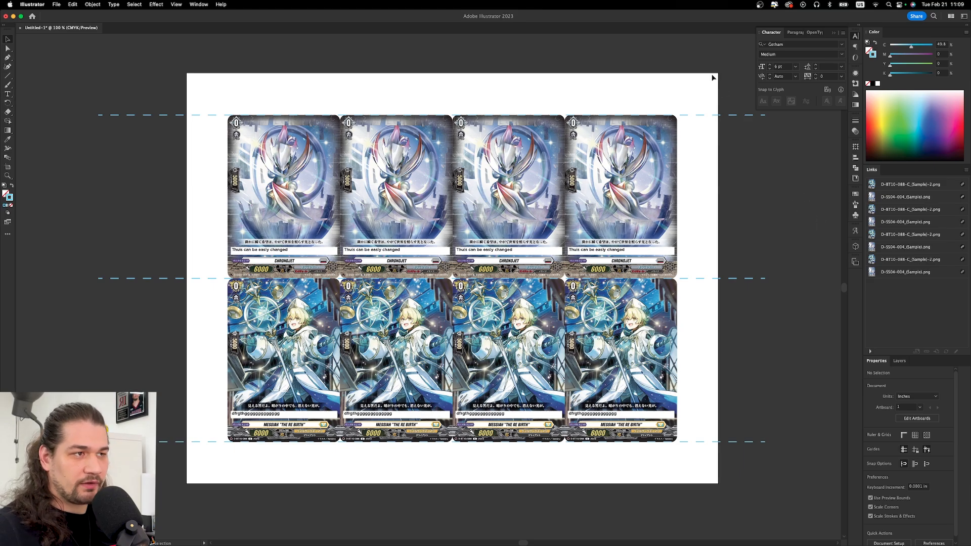
Duplicate the top dashed line, rotate the copy 90° and place it on the boundary between the first and second card columns.
{"action": "left_click", "coordinate": [701, 115]}
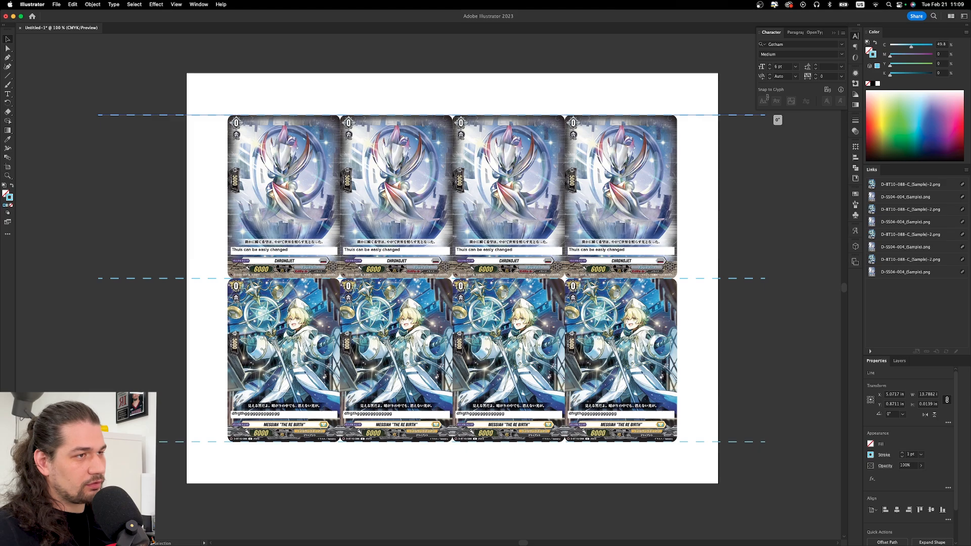
{"action": "left_click_drag", "start_coordinate": [768, 117], "coordinate": [496, 62]}
{"action": "scroll", "coordinate": [496, 62], "scroll_direction": "down", "scroll_amount": 3}
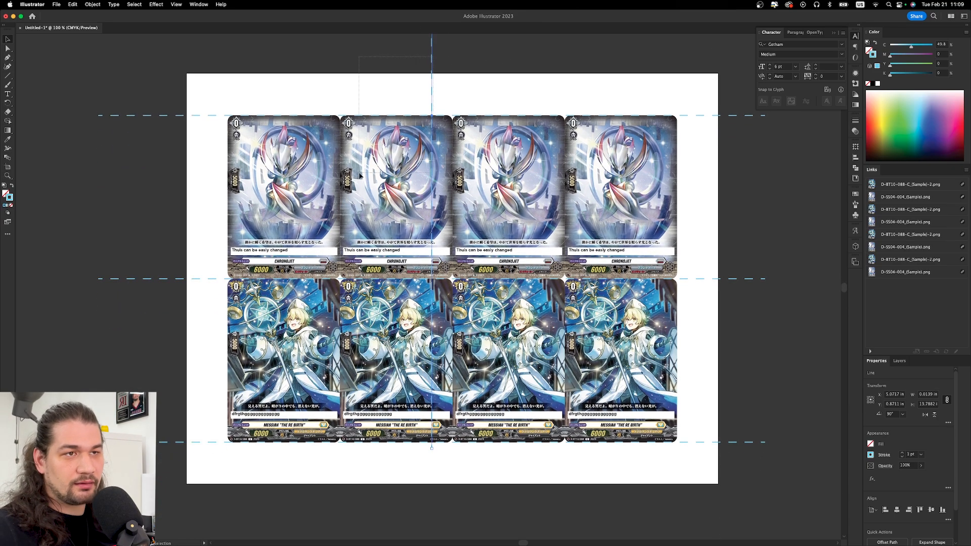
{"action": "scroll", "coordinate": [433, 76], "scroll_direction": "up", "scroll_amount": 3}
{"action": "scroll", "coordinate": [457, 86], "scroll_direction": "down", "scroll_amount": 2}
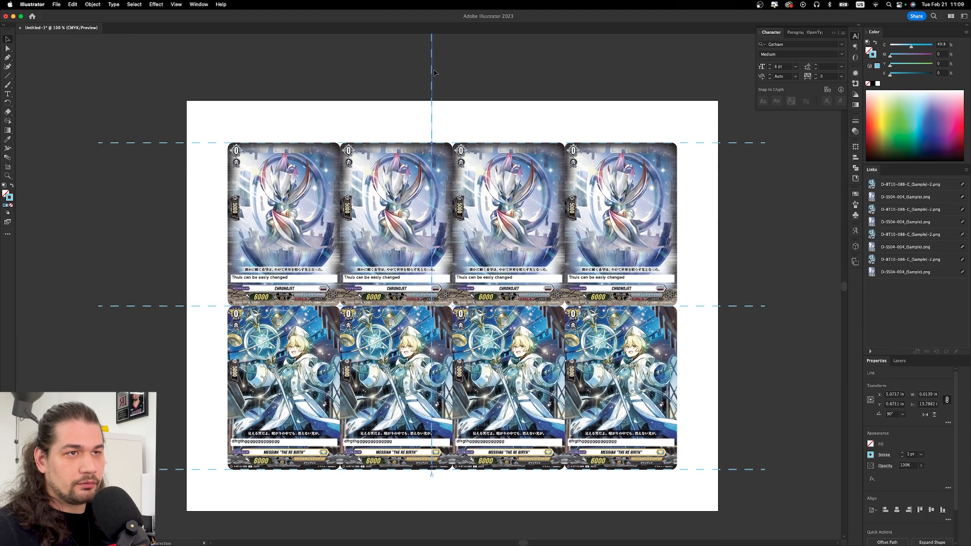
{"action": "left_click_drag", "start_coordinate": [433, 74], "coordinate": [338, 225]}
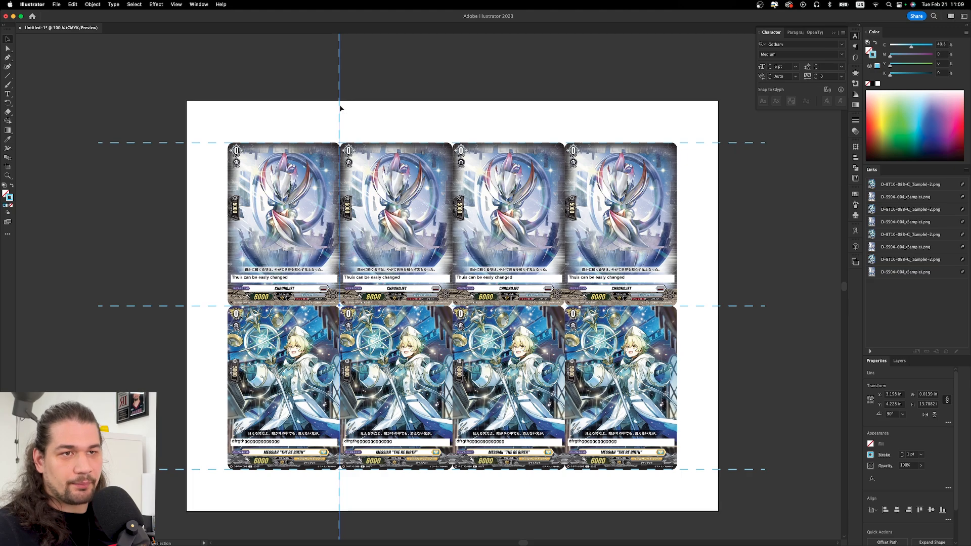
Move the vertical dashed line outward and align it with the left edge of the first card column.
{"action": "left_click_drag", "start_coordinate": [338, 105], "coordinate": [211, 123]}
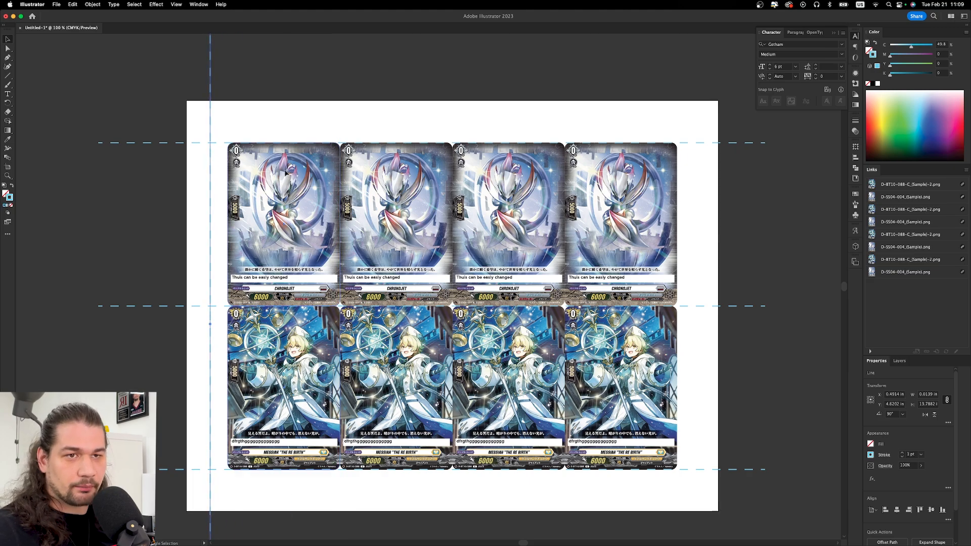
{"action": "left_click", "coordinate": [286, 174], "text": "shift"}
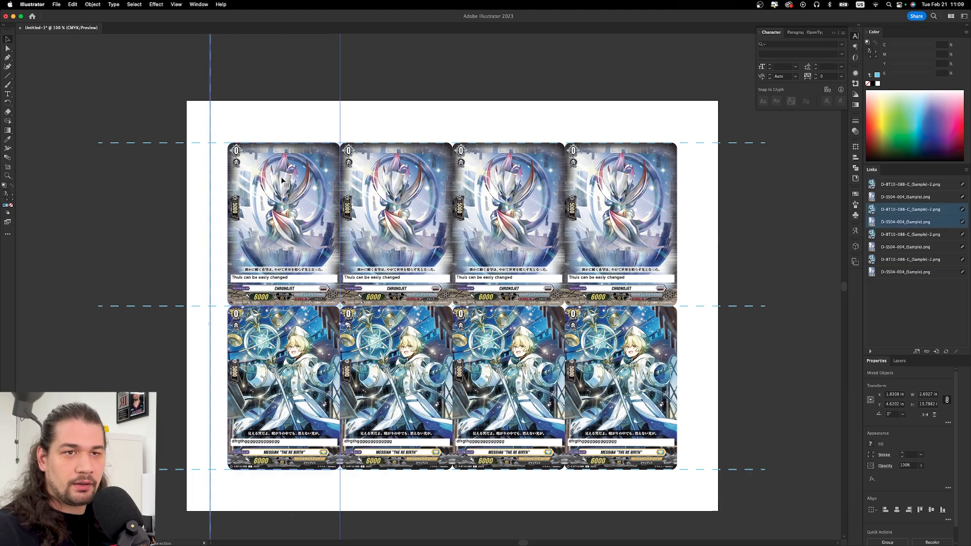
{"action": "left_click", "coordinate": [885, 509]}
{"action": "left_click", "coordinate": [270, 131]}
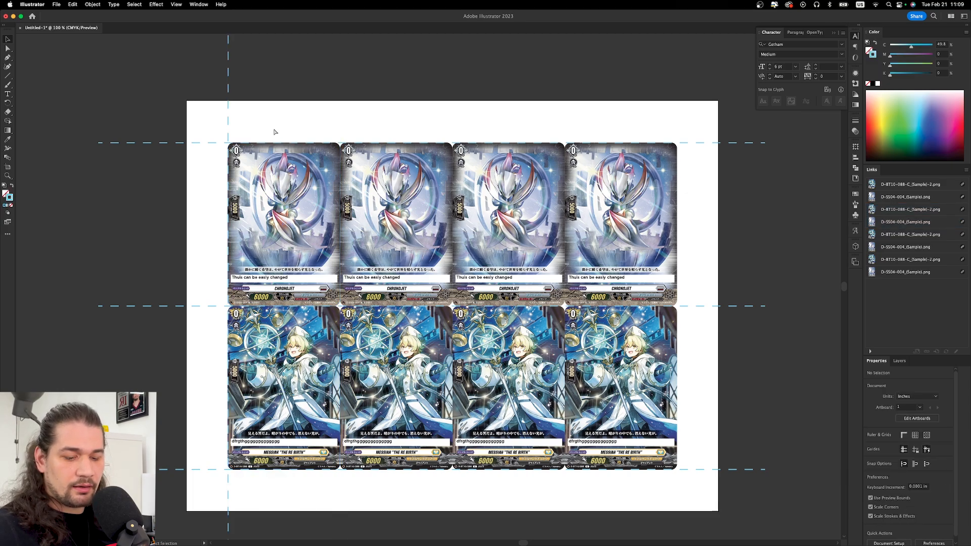
Duplicate the vertical dashed line in place and align the copy with the left edge of the second card column.
{"action": "left_click", "coordinate": [228, 112]}
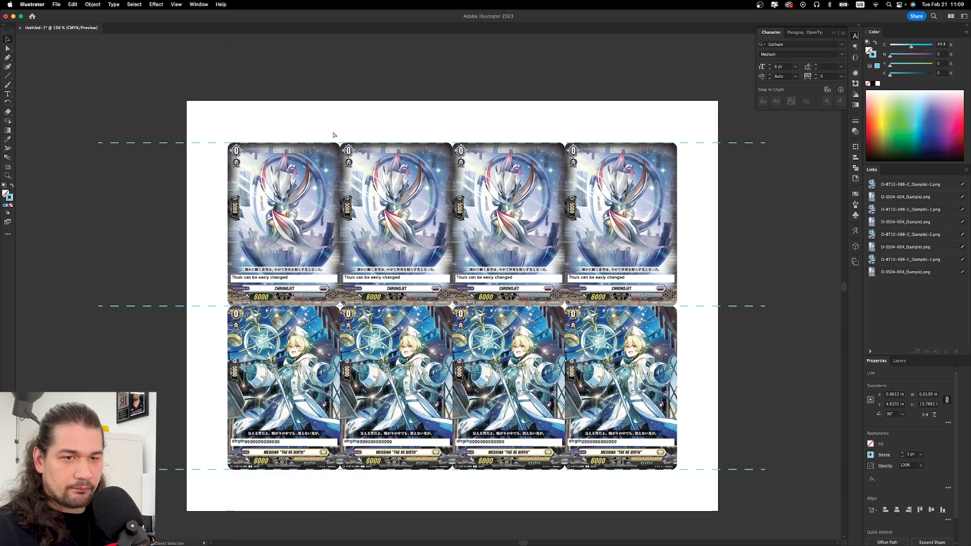
{"action": "key", "text": "a"}
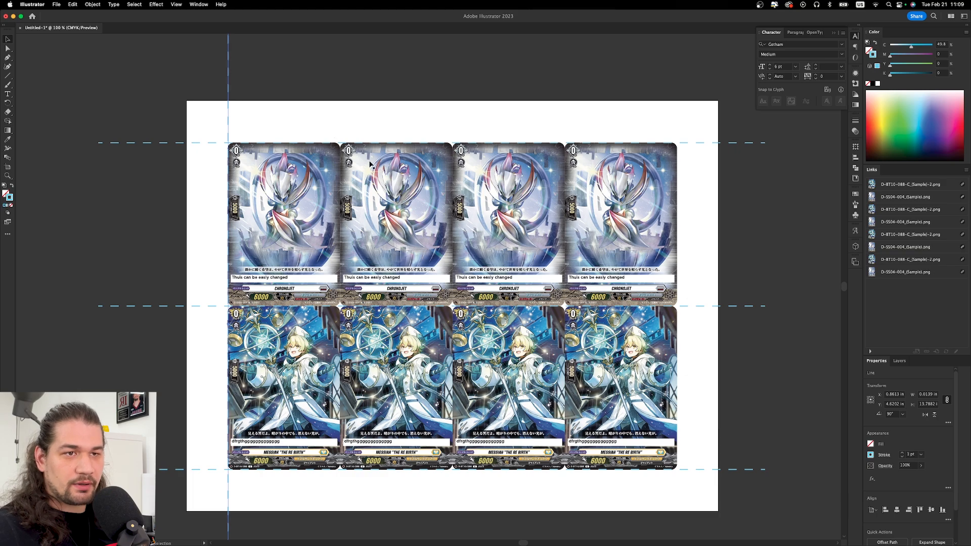
{"action": "key", "text": "v"}
{"action": "left_click", "coordinate": [397, 182], "text": "shift"}
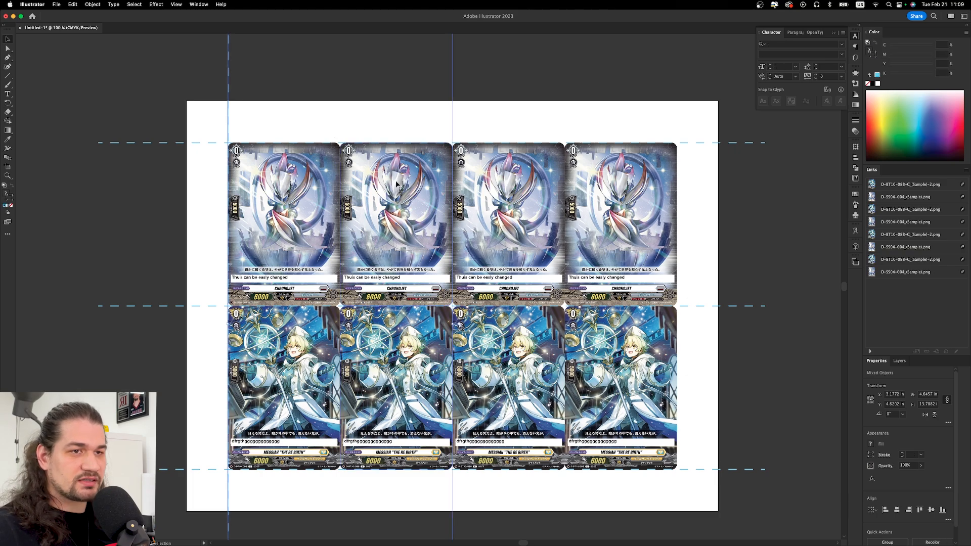
{"action": "left_click", "coordinate": [885, 510]}
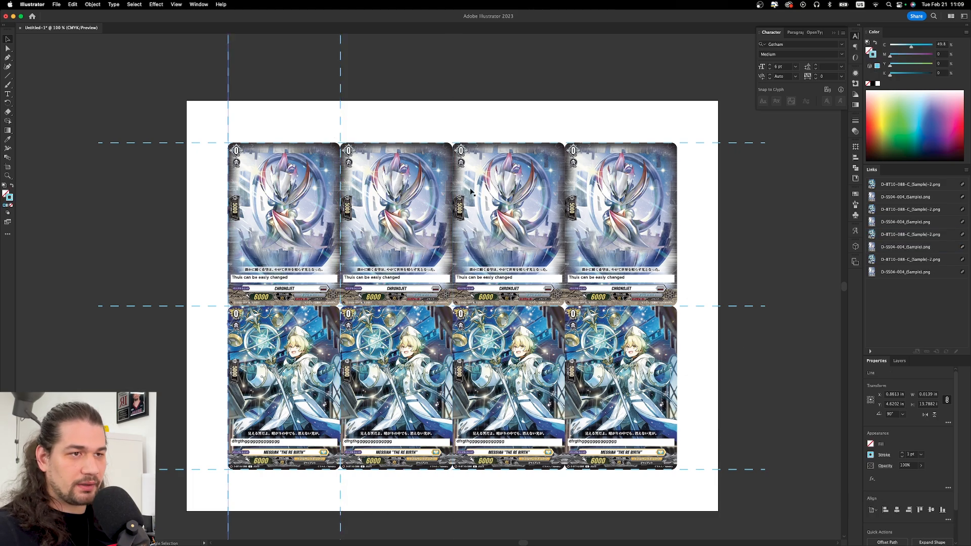
Add two more copies of the vertical dashed line, aligned with the left edges of the third and fourth card columns.
{"action": "left_click", "coordinate": [520, 181], "text": "shift"}
{"action": "left_click", "coordinate": [521, 182]}
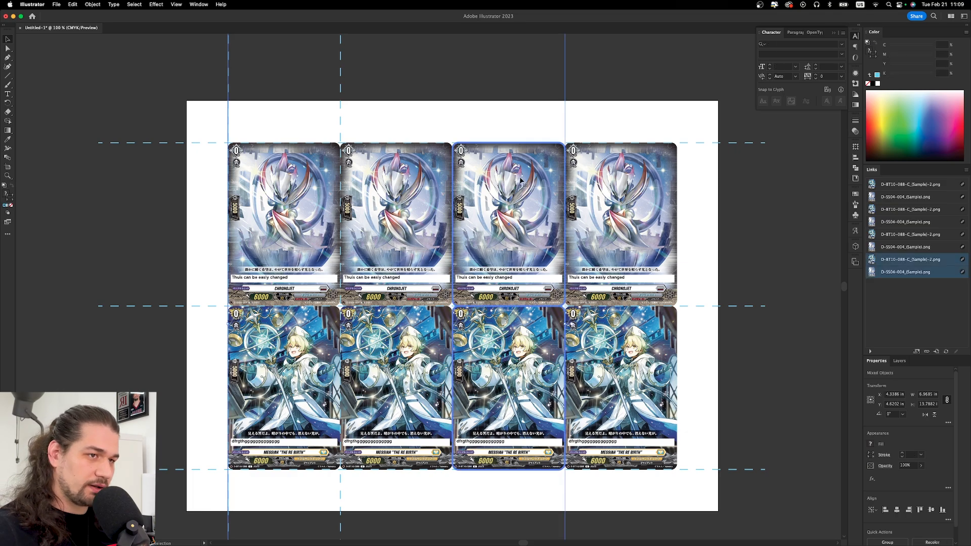
{"action": "left_click", "coordinate": [884, 510]}
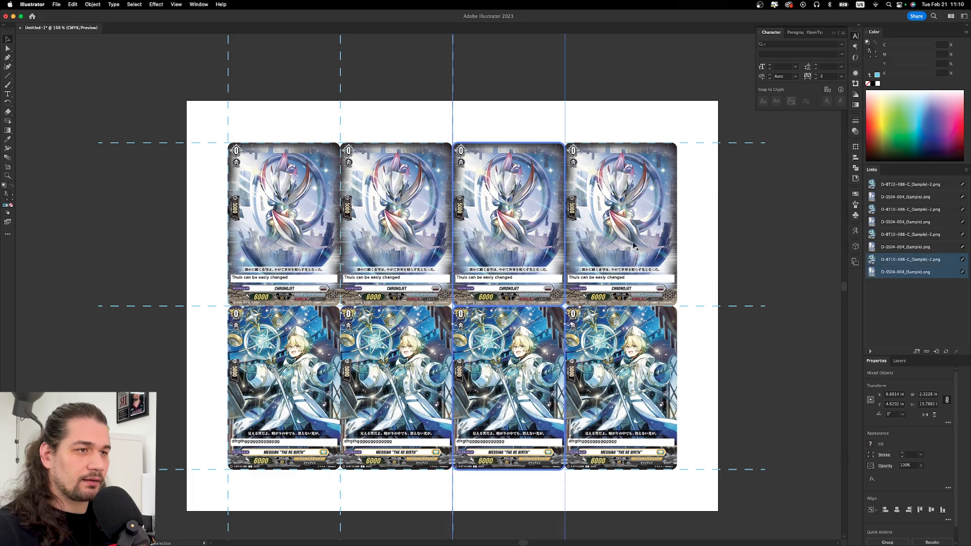
{"action": "key", "text": "a"}
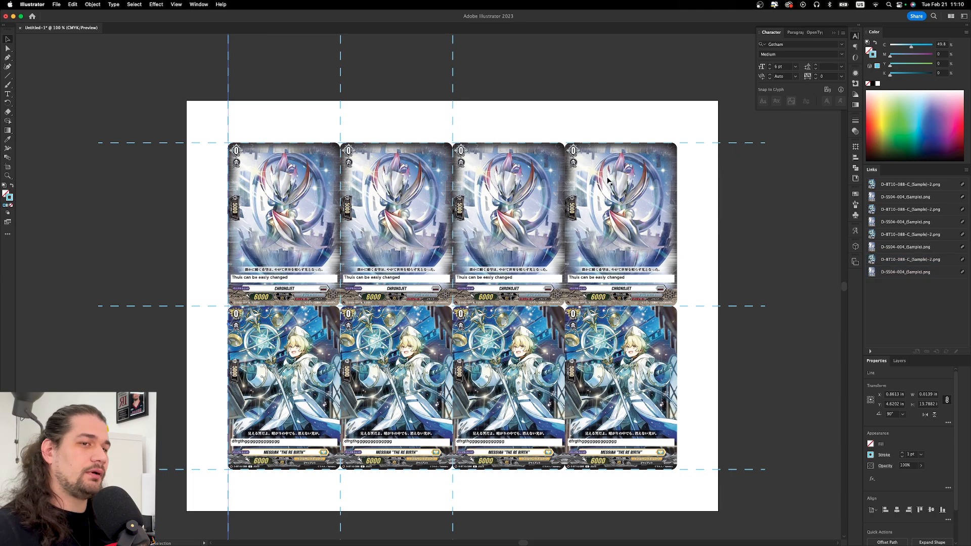
{"action": "left_click", "coordinate": [608, 181]}
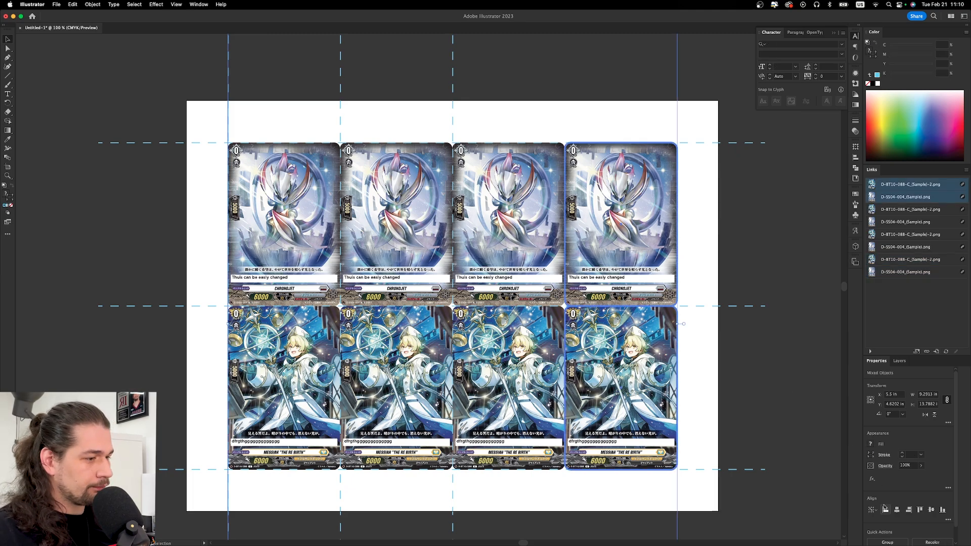
{"action": "key", "text": "super+f"}
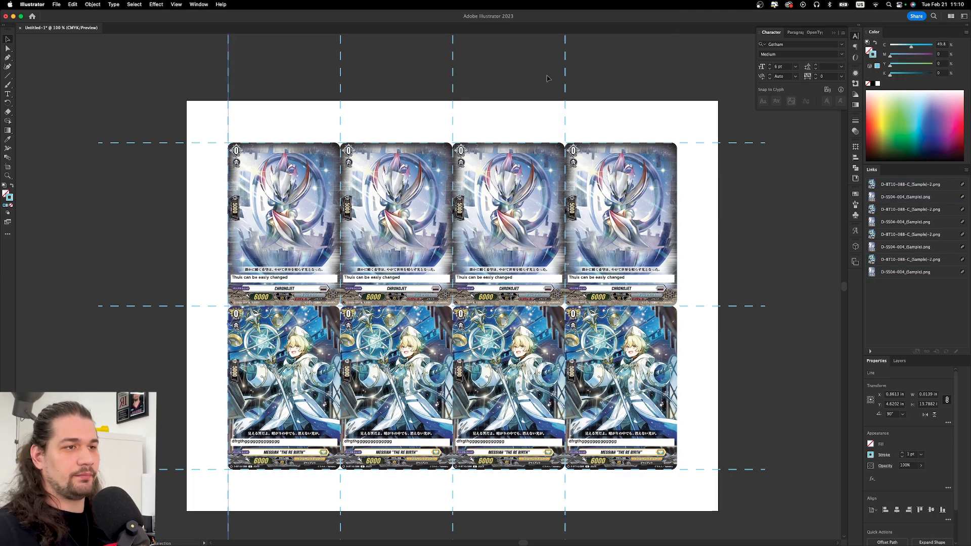
Align a copy of the vertical dashed line with the right edge of the fourth card column.
{"action": "left_click", "coordinate": [652, 174], "text": "shift"}
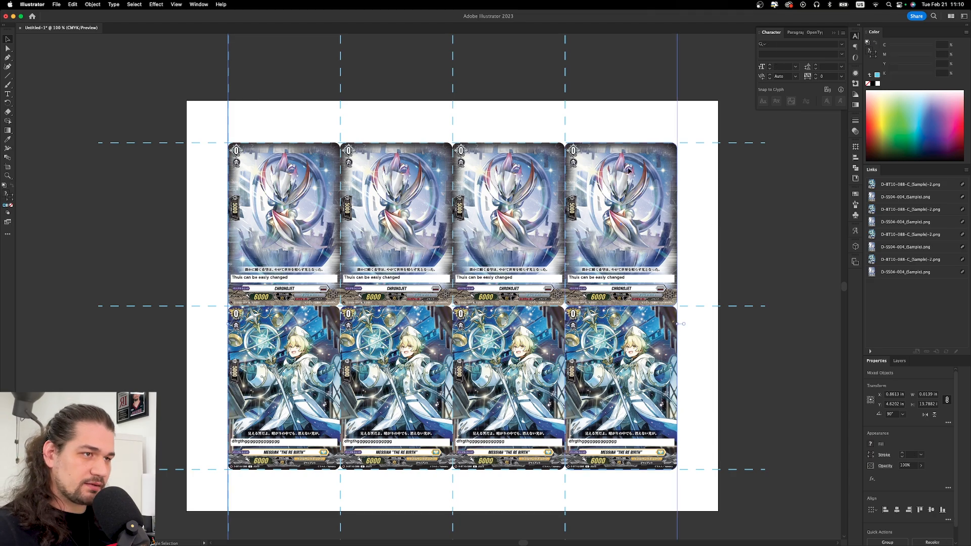
{"action": "left_click", "coordinate": [909, 509]}
{"action": "left_click", "coordinate": [693, 138]}
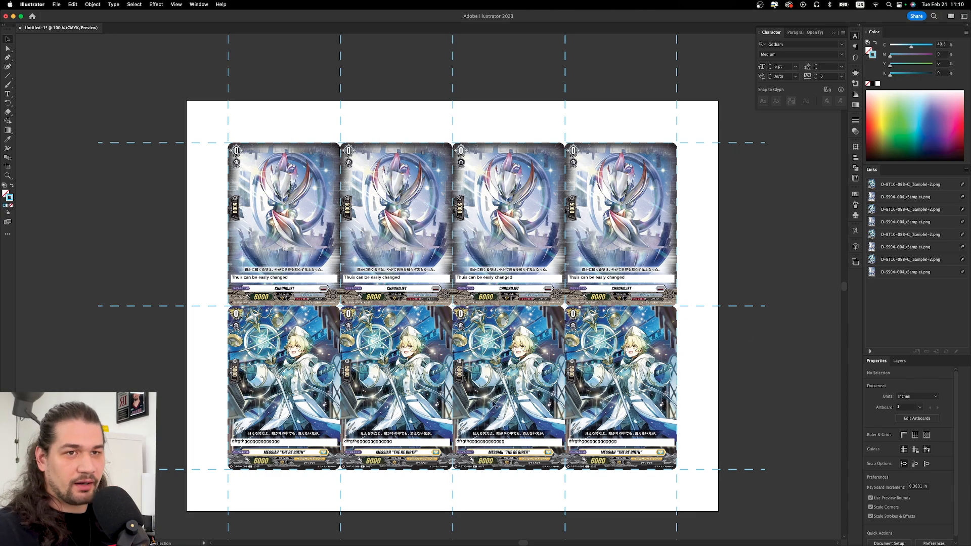
Try moving the dashed line between the second and third card columns, and undo the move.
{"action": "key", "text": "super+minus"}
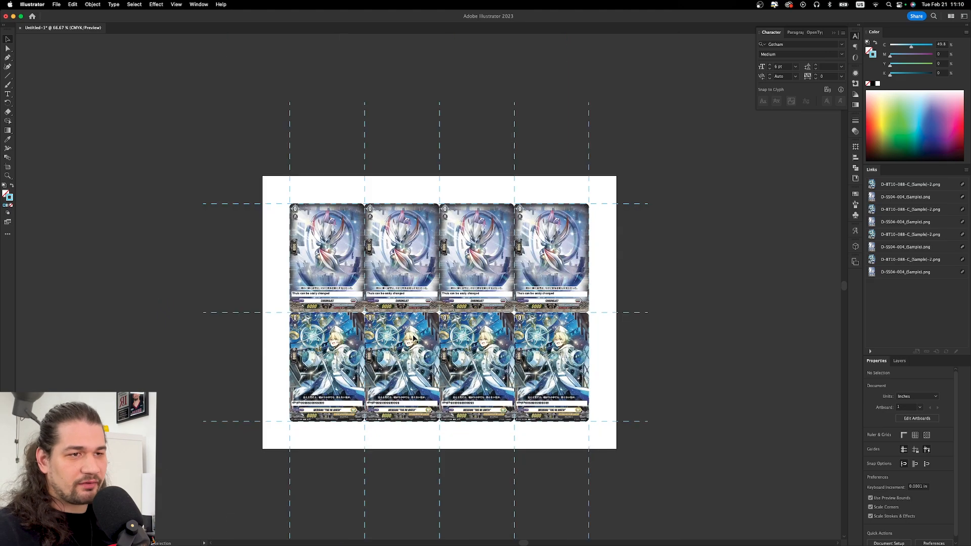
{"action": "scroll", "coordinate": [414, 337], "scroll_direction": "up", "scroll_amount": 1}
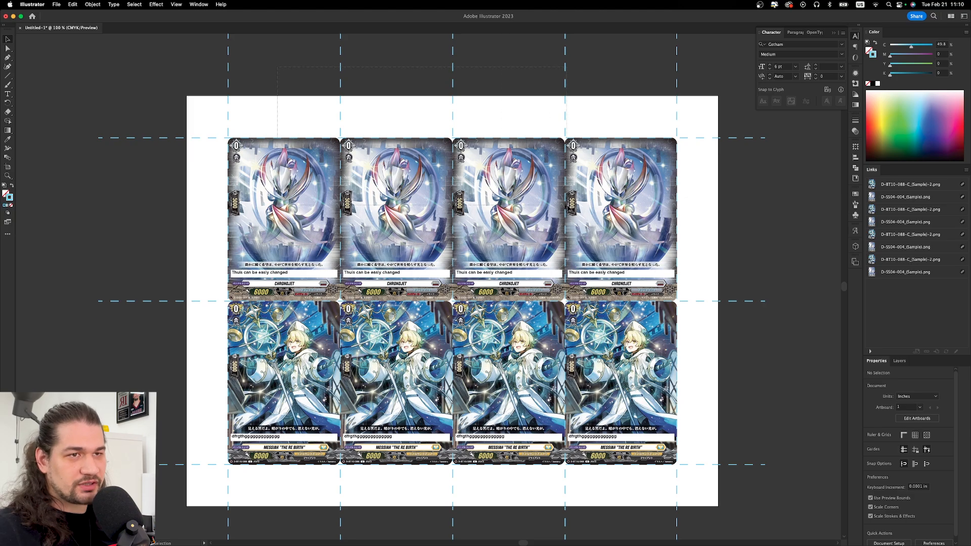
{"action": "left_click_drag", "start_coordinate": [565, 137], "coordinate": [565, 136]}
{"action": "left_click_drag", "start_coordinate": [452, 81], "coordinate": [548, 93]}
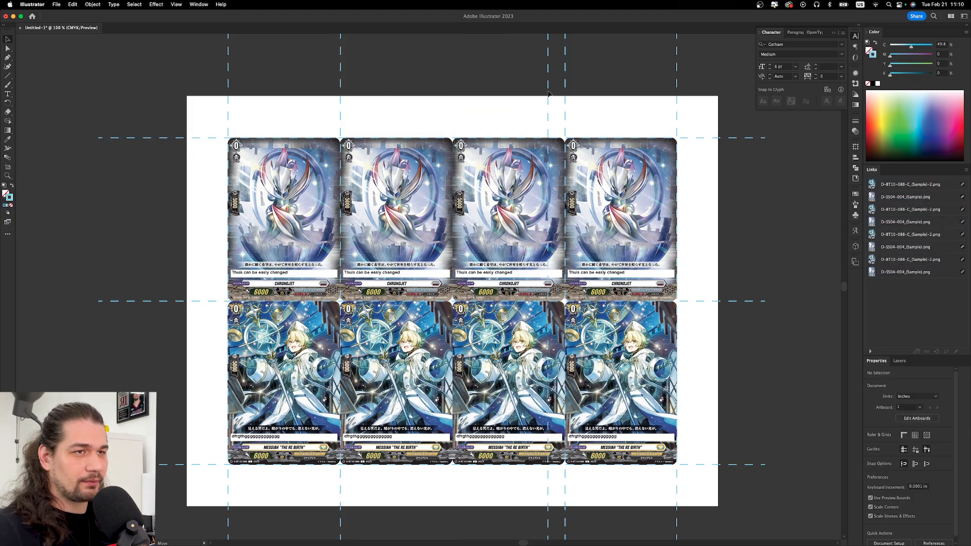
{"action": "key", "text": "super+z"}
{"action": "key", "text": "super+z"}
{"action": "key", "text": "super+shift+z"}
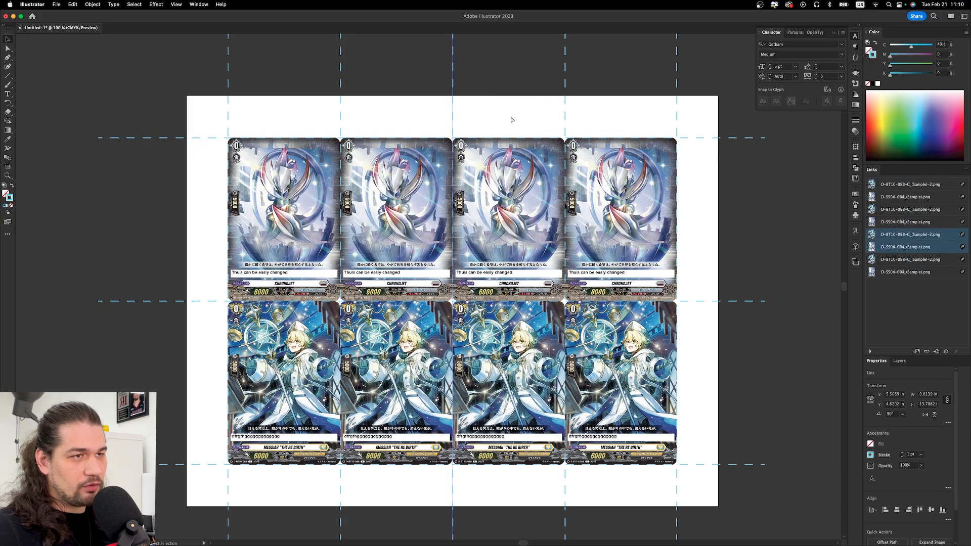
Delete the second to fourth card columns together with the cut lines crossing them, and undo the deletion.
{"action": "left_click_drag", "start_coordinate": [348, 101], "coordinate": [738, 410]}
{"action": "key", "text": "Delete"}
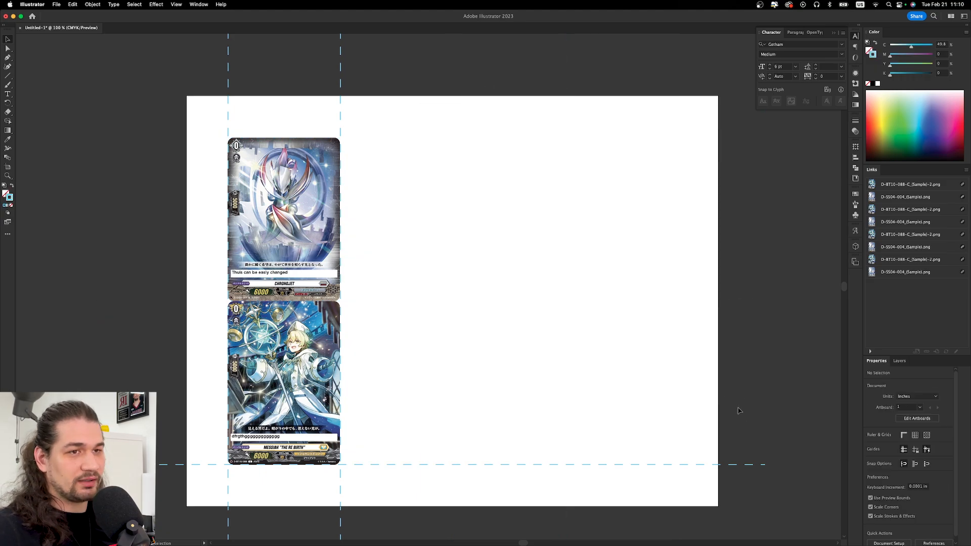
{"action": "key", "text": "super+z"}
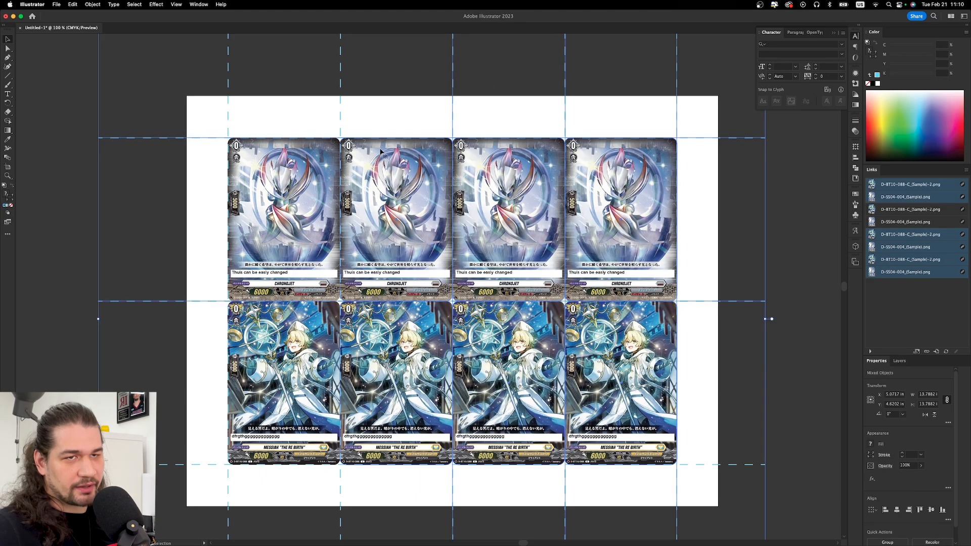
Select all the dashed cut lines and lock them.
{"action": "left_click_drag", "start_coordinate": [760, 92], "coordinate": [768, 522]}
{"action": "key", "text": "super+2"}
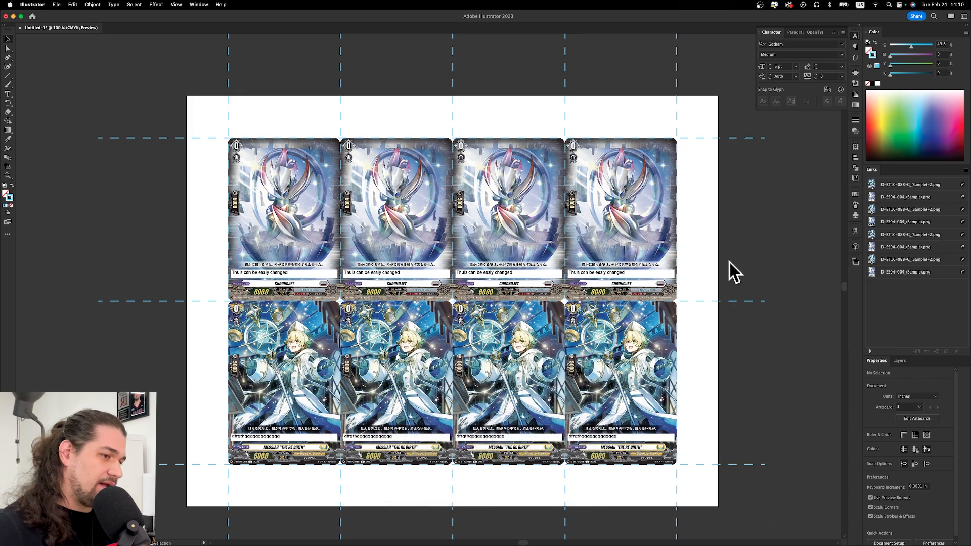
Delete all the cards and undo it, and draw a trial line above the cards and remove it.
{"action": "left_click_drag", "start_coordinate": [741, 290], "coordinate": [756, 320]}
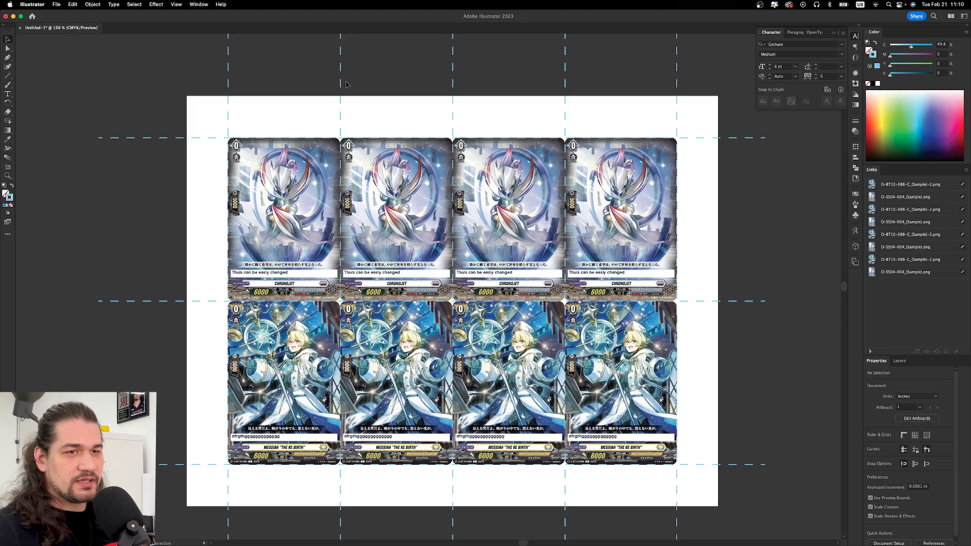
{"action": "left_click_drag", "start_coordinate": [717, 520], "coordinate": [747, 531]}
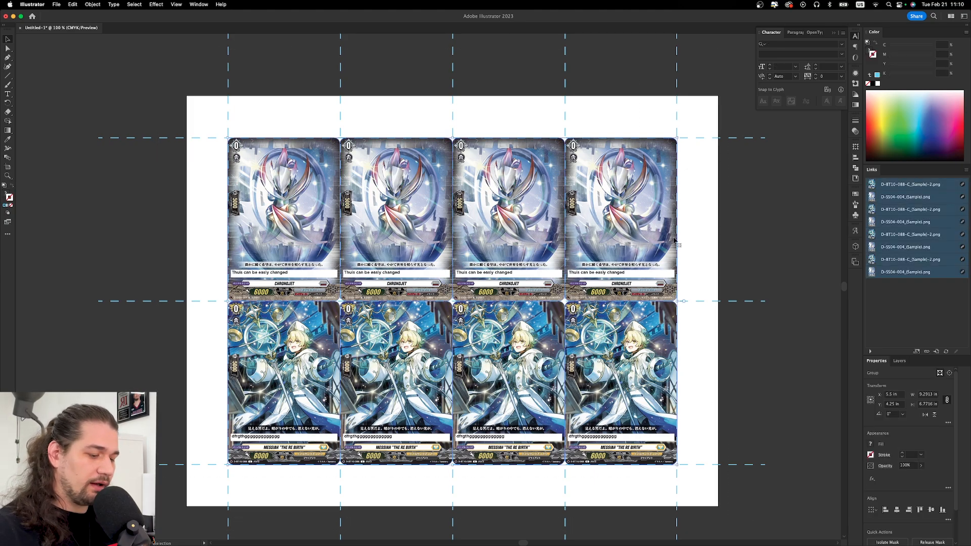
{"action": "key", "text": "Delete"}
{"action": "key", "text": "backslash"}
{"action": "key", "text": "super+z"}
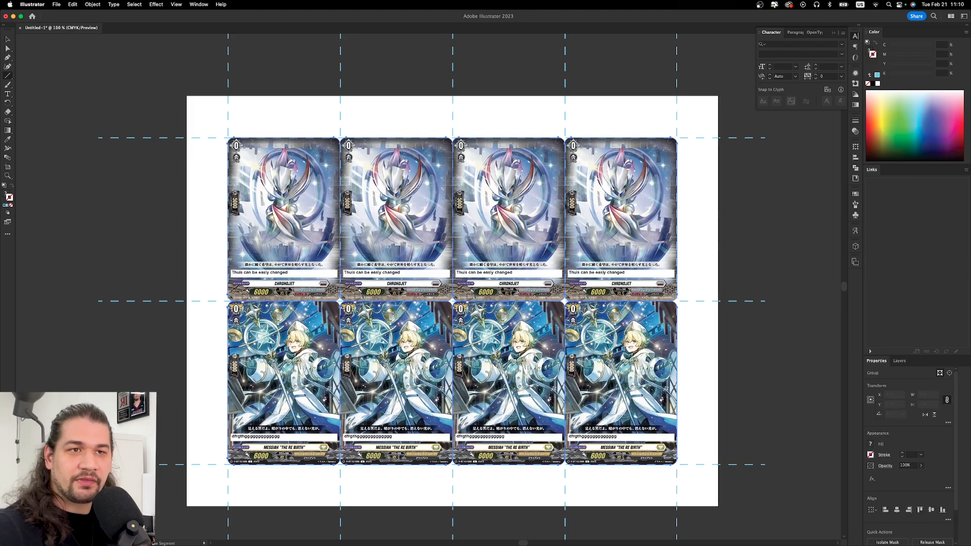
{"action": "left_click_drag", "start_coordinate": [171, 90], "coordinate": [755, 74]}
{"action": "key", "text": "Delete"}
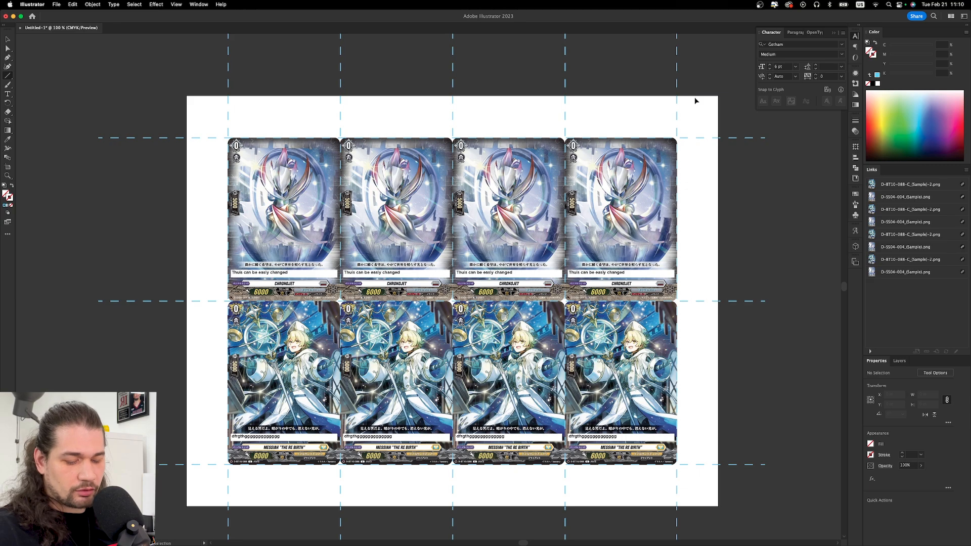
Unlock the dashed cut lines and lock them again.
{"action": "key", "text": "super+a"}
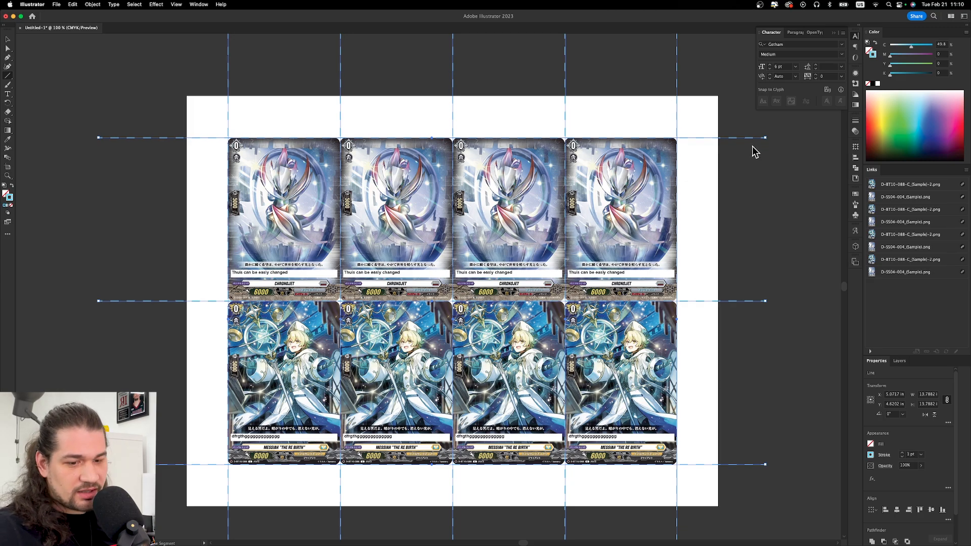
{"action": "key", "text": "super+shift+a"}
{"action": "key", "text": "v"}
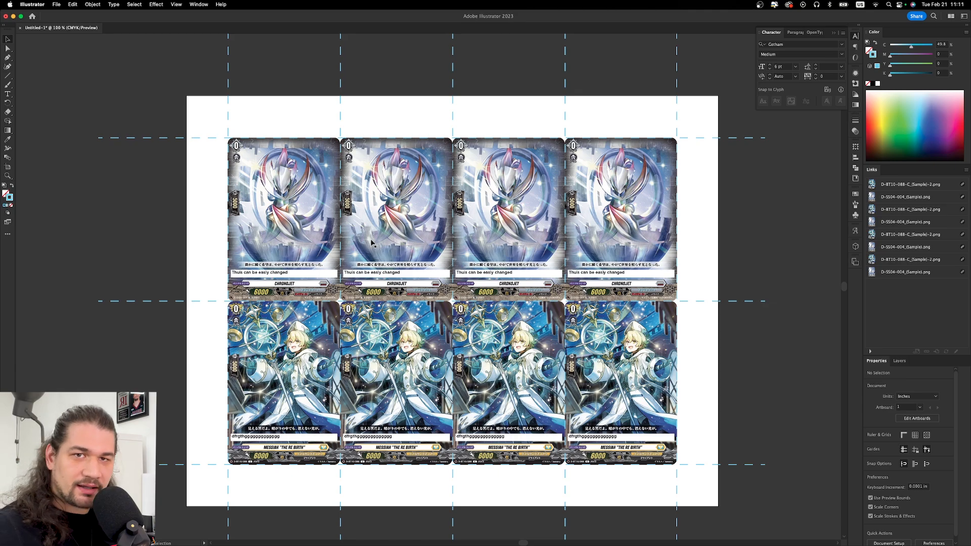
Delete the second, third and fourth card columns while keeping the dashed cut lines.
{"action": "left_click", "coordinate": [668, 254]}
{"action": "key", "text": "Delete"}
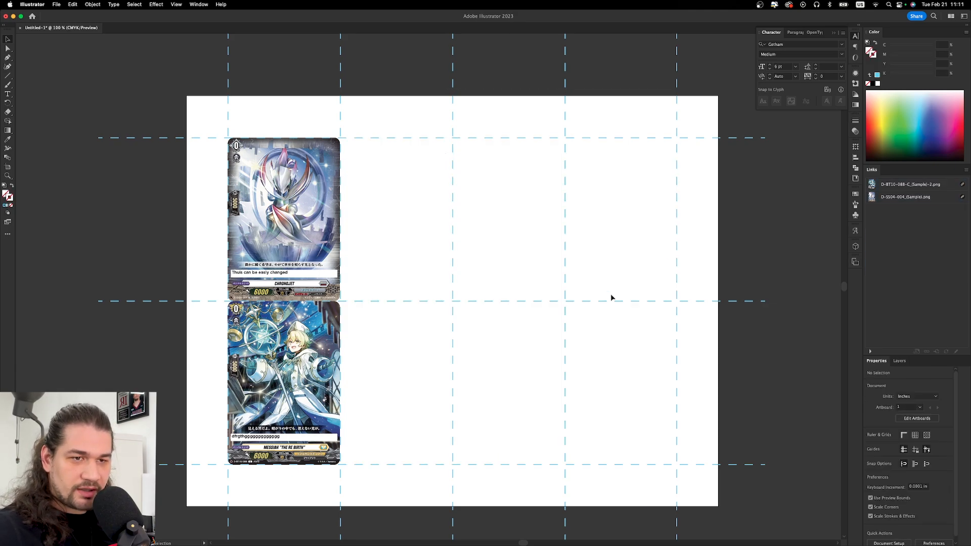
Extend the white text box on the upper card upwards, moving its text along with the box's top edge.
{"action": "key", "text": "a"}
{"action": "left_click_drag", "start_coordinate": [200, 246], "coordinate": [357, 272]}
{"action": "left_click_drag", "start_coordinate": [373, 223], "coordinate": [178, 214]}
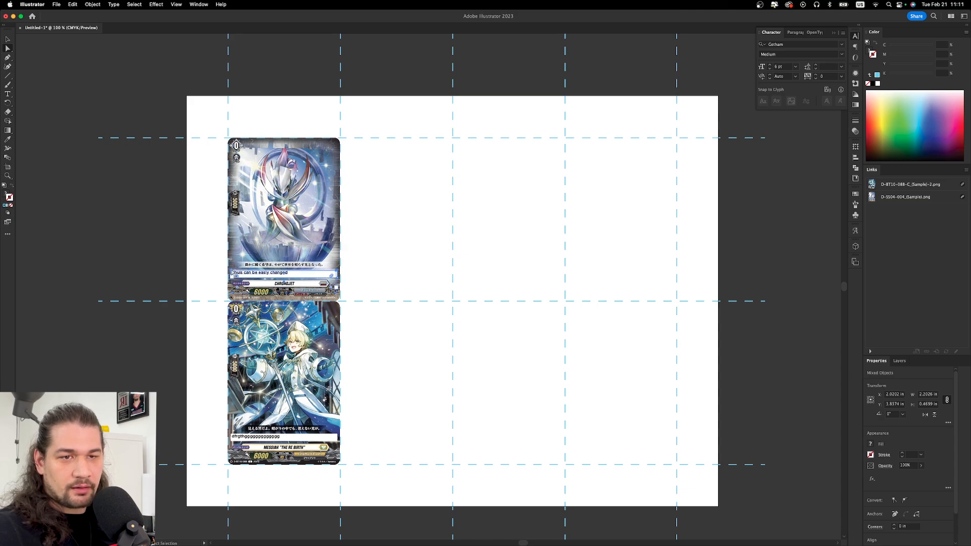
{"action": "left_click_drag", "start_coordinate": [231, 271], "coordinate": [232, 253]}
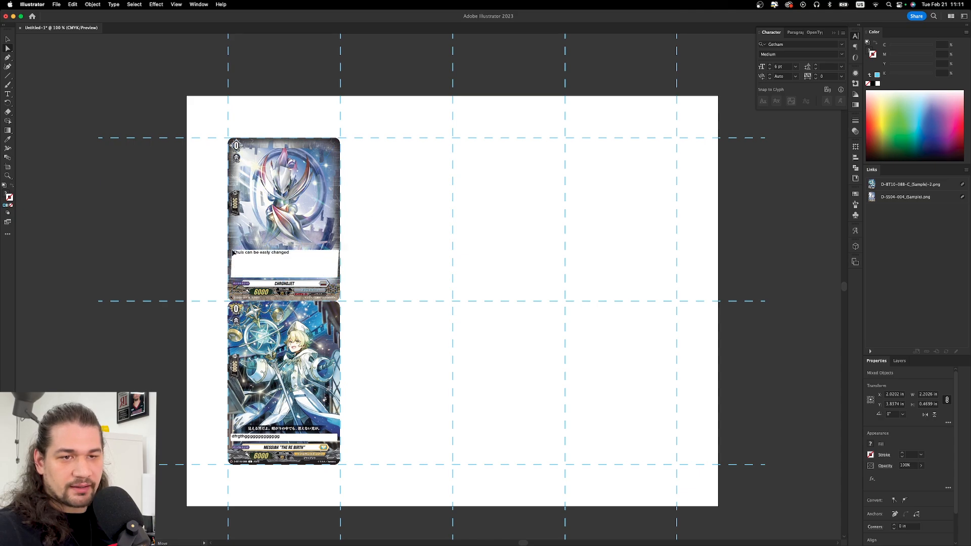
Replace the upper card's linked artwork with D-BT10-058-C_(Sample).png from the Downloads folder.
{"action": "left_click", "coordinate": [292, 196]}
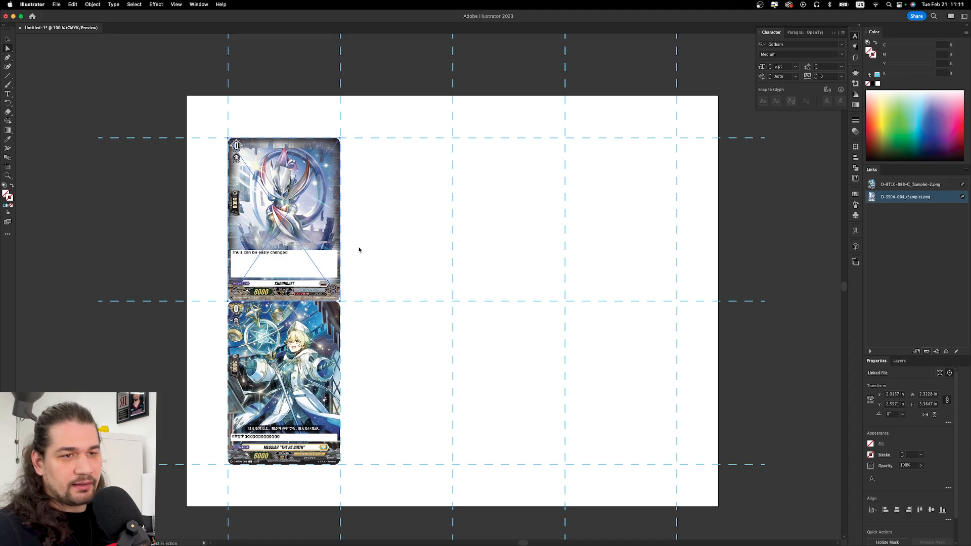
{"action": "key", "text": "super+shift+p"}
{"action": "scroll", "coordinate": [426, 189], "scroll_direction": "down", "scroll_amount": 5}
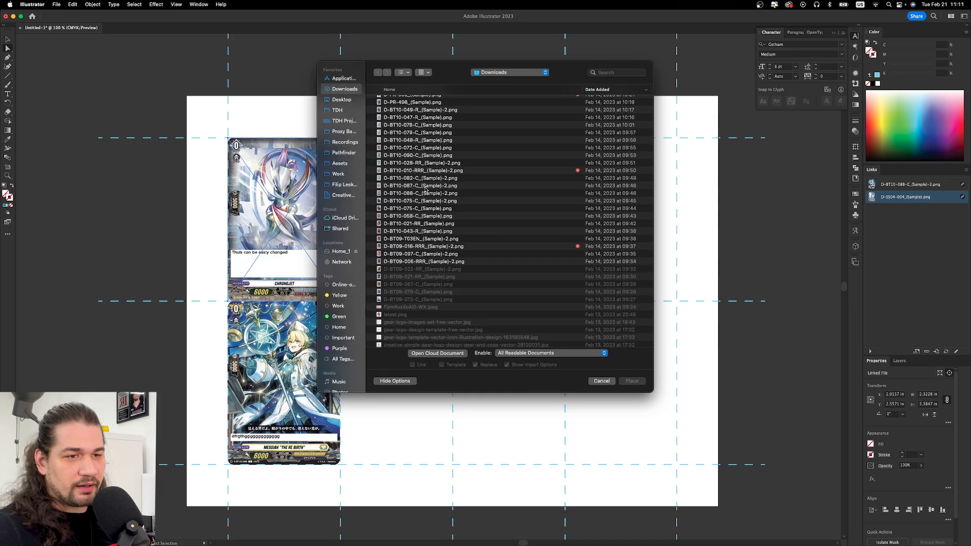
{"action": "double_click", "coordinate": [426, 216]}
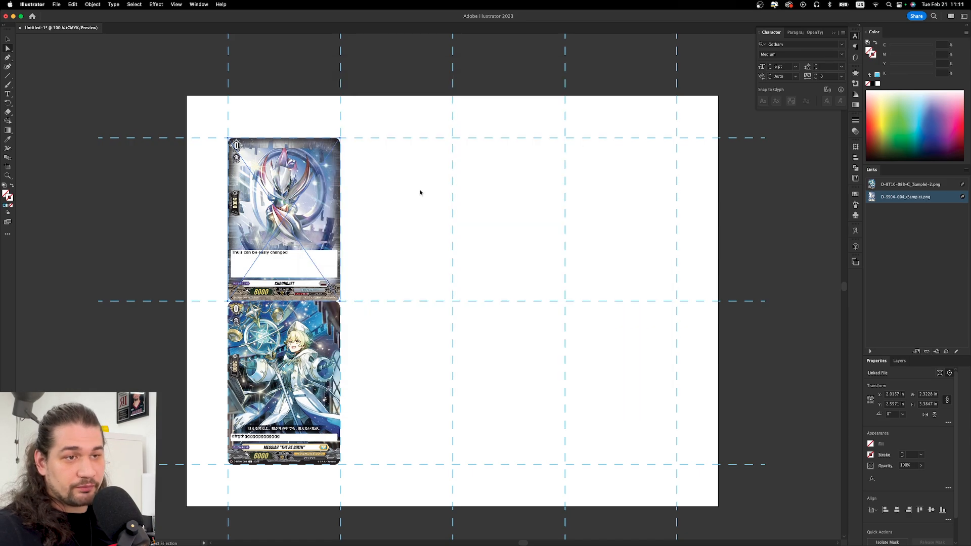
{"action": "left_click", "coordinate": [382, 250]}
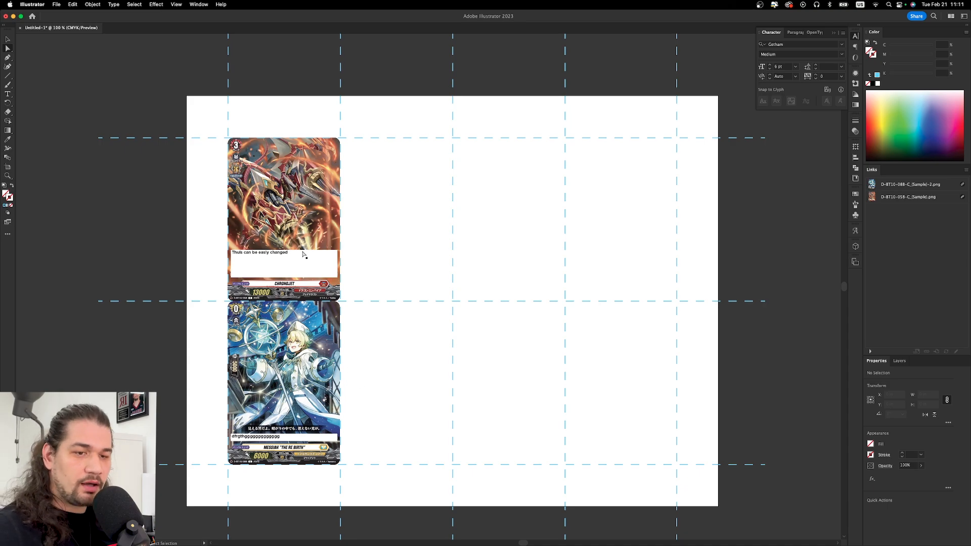
{"action": "key", "text": "v"}
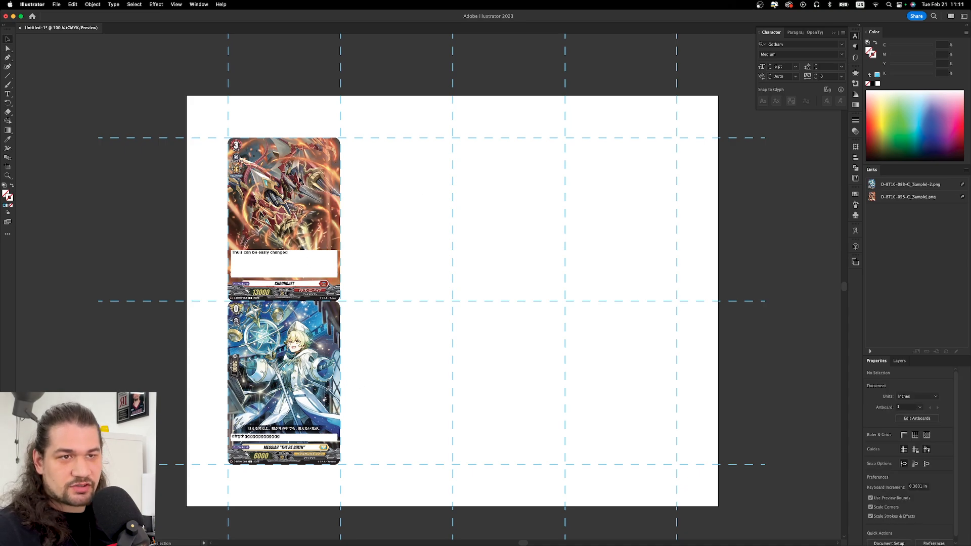
{"action": "left_click", "coordinate": [300, 180]}
{"action": "left_click_drag", "start_coordinate": [277, 217], "coordinate": [329, 201]}
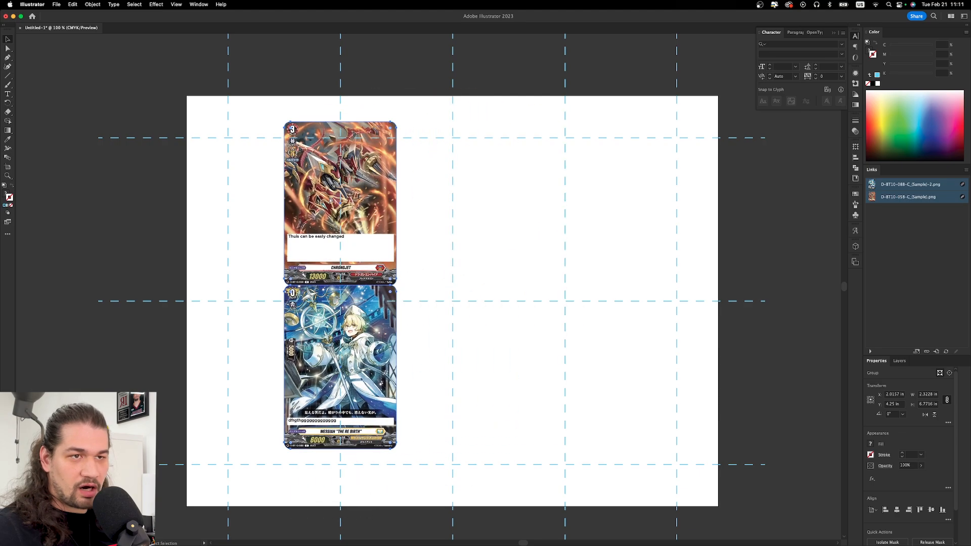
{"action": "key", "text": "super+z"}
{"action": "key", "text": "a"}
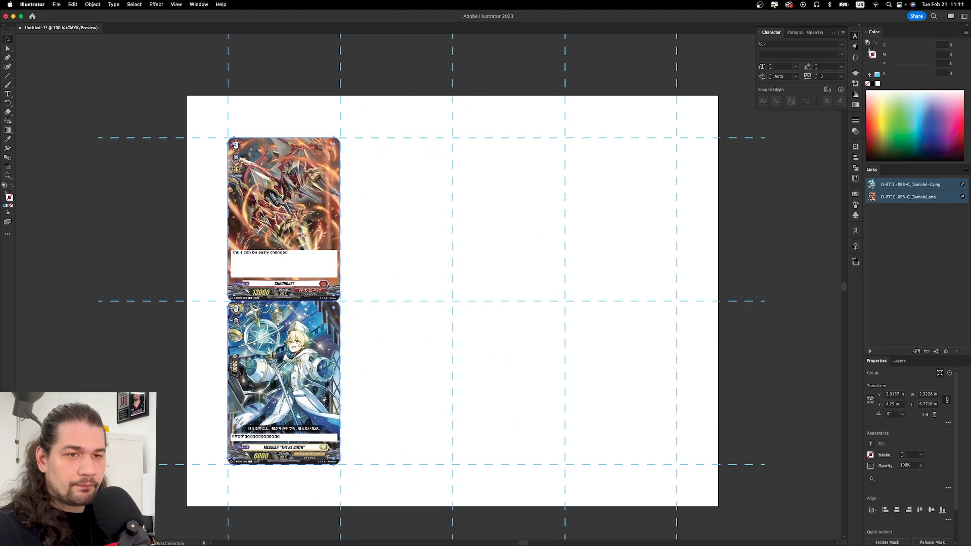
Stack three copies of the two-card column in place and move one unmirrored copy into the fourth column.
{"action": "key", "text": "v"}
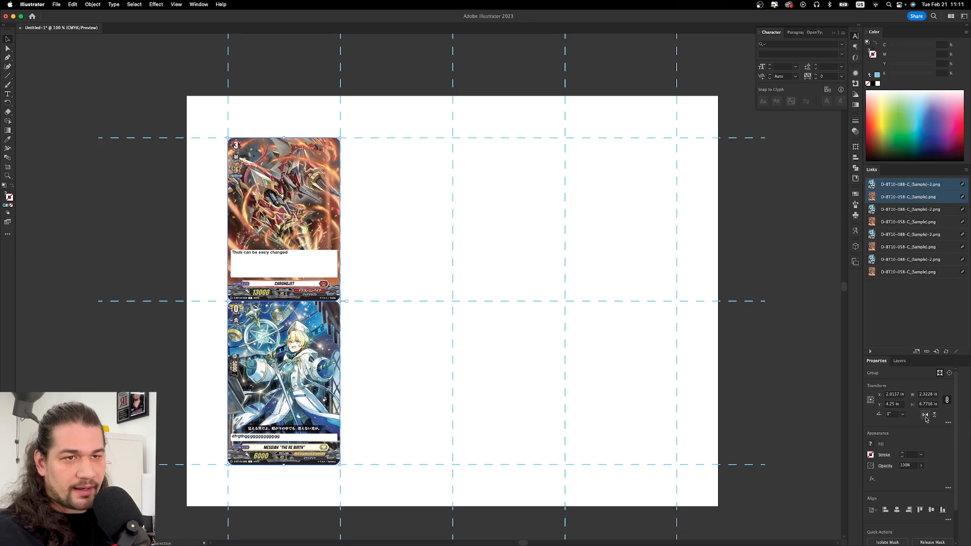
{"action": "left_click", "coordinate": [926, 418]}
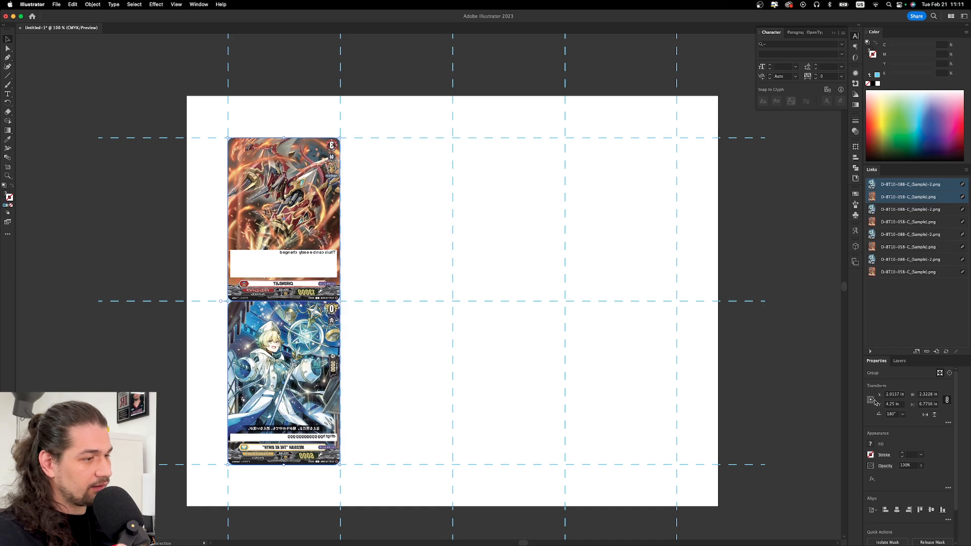
{"action": "left_click", "coordinate": [925, 415]}
{"action": "left_click", "coordinate": [925, 415]}
{"action": "left_click", "coordinate": [925, 415]}
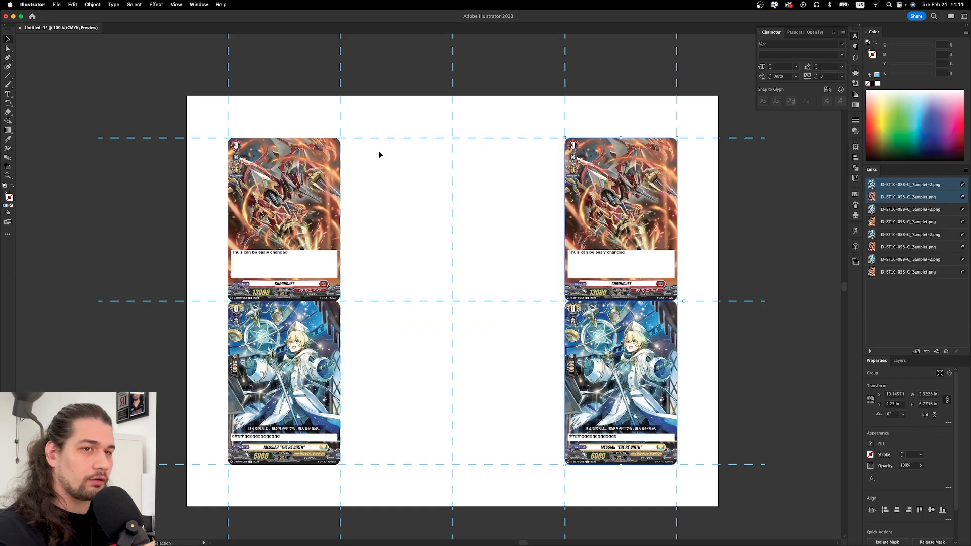
Select all the stacked card columns and distribute them evenly across the four columns between the dashed cut lines.
{"action": "left_click", "coordinate": [273, 152], "text": "shift"}
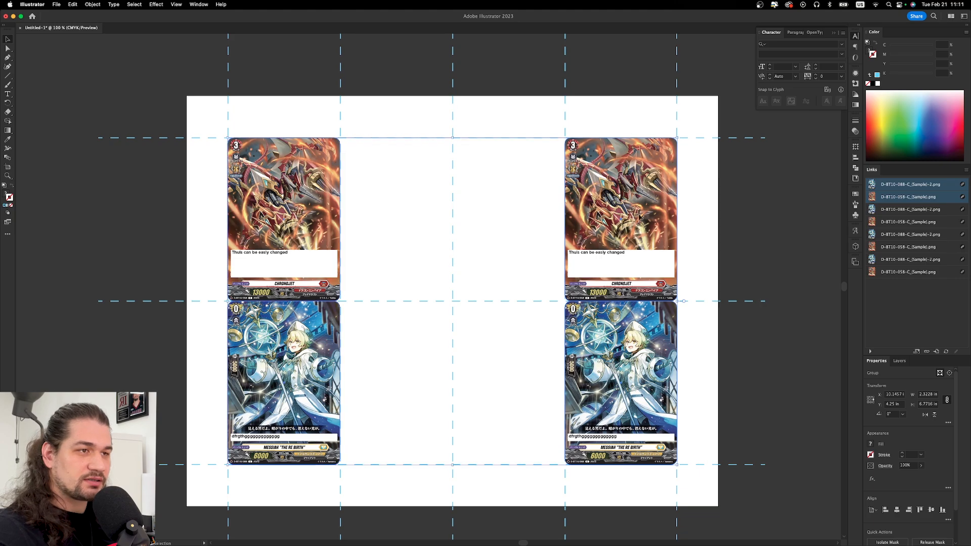
{"action": "left_click", "coordinate": [948, 520]}
{"action": "left_click", "coordinate": [932, 487]}
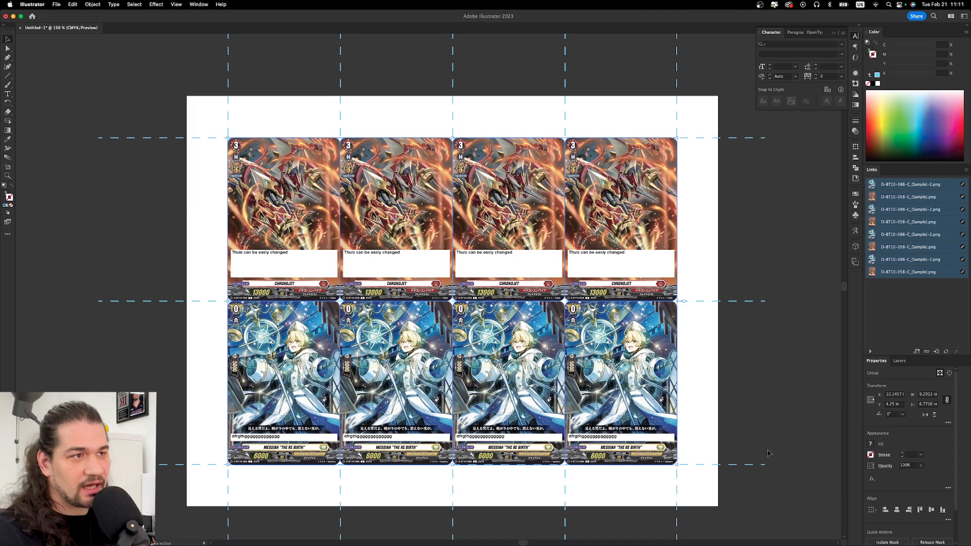
{"action": "left_click", "coordinate": [723, 397]}
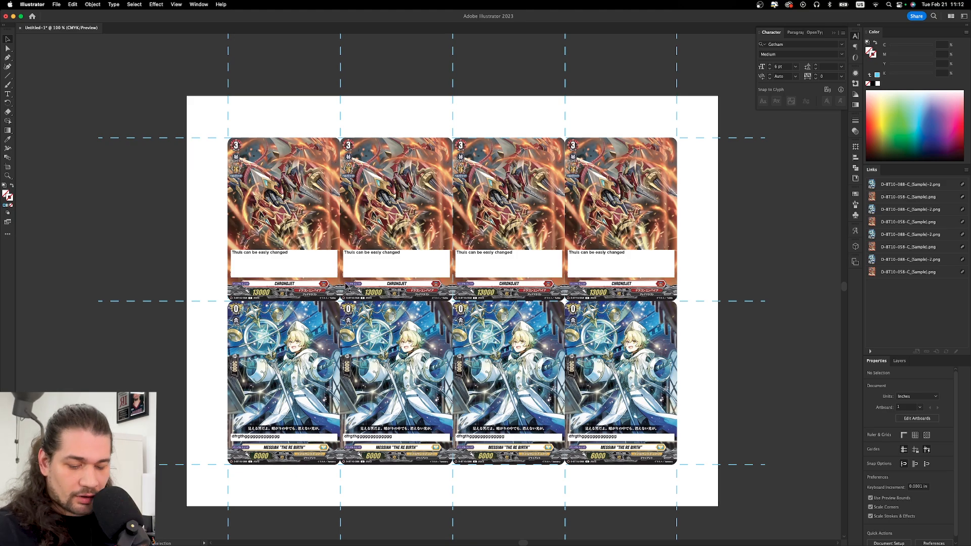
Delete the card copies in columns two to four, keeping only the first column and the dashed cut lines.
{"action": "left_click_drag", "start_coordinate": [439, 89], "coordinate": [639, 212]}
{"action": "key", "text": "Delete"}
Raise the top edge of the upper card's white box and its text together until the box is about 0.75 in tall.
{"action": "key", "text": "a"}
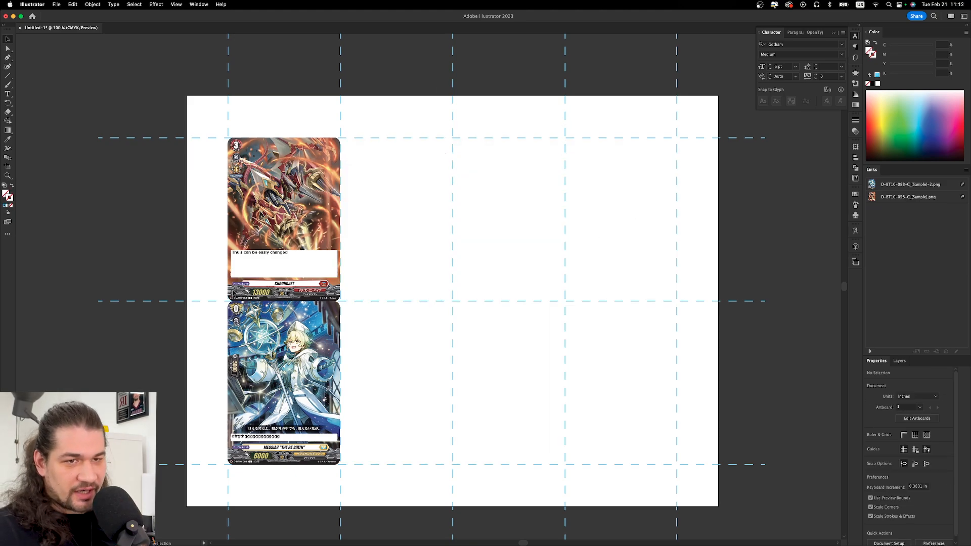
{"action": "left_click_drag", "start_coordinate": [207, 240], "coordinate": [207, 204]}
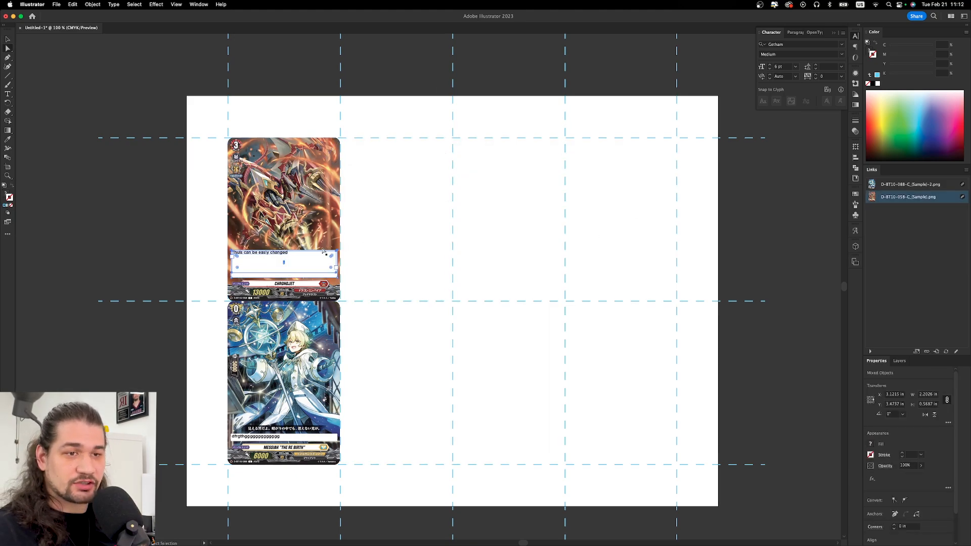
{"action": "mouse_move", "coordinate": [336, 252]}
{"action": "left_mouse_down"}
{"action": "mouse_move", "coordinate": [337, 270]}
{"action": "mouse_move", "coordinate": [335, 243]}
{"action": "left_mouse_up"}
{"action": "left_click", "coordinate": [425, 245]}
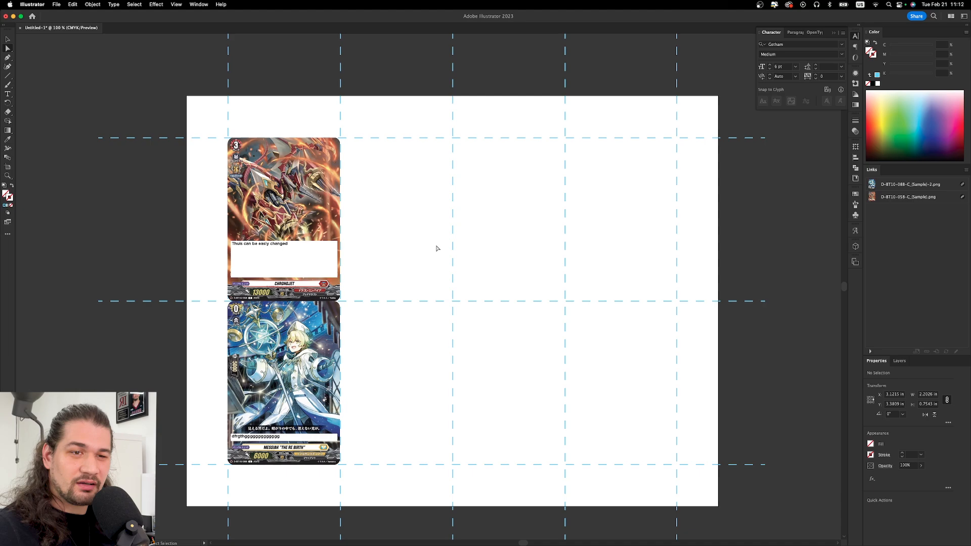
Try lengthening the upper card's text frame down to the bottom of its white box, and undo the change.
{"action": "left_click", "coordinate": [280, 247]}
{"action": "key", "text": "v"}
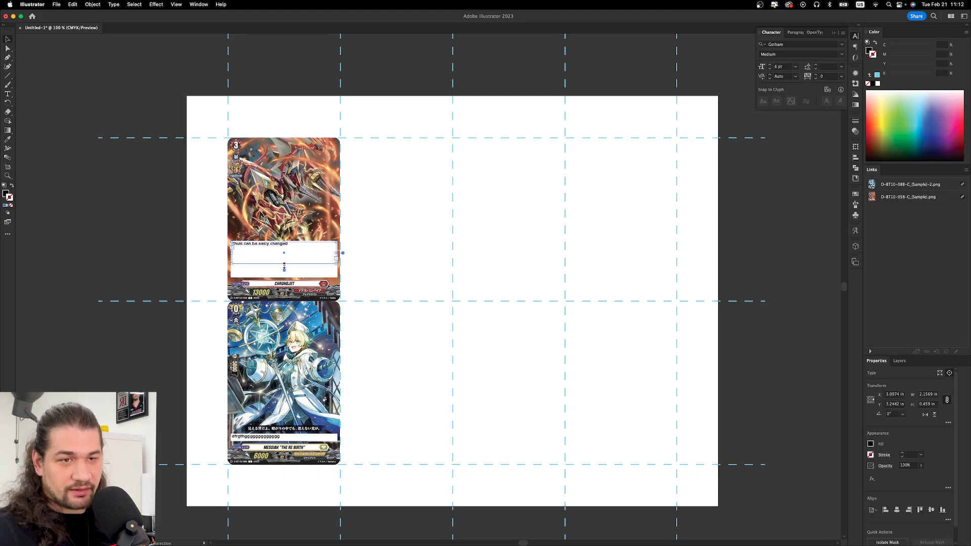
{"action": "left_click_drag", "start_coordinate": [284, 263], "coordinate": [284, 276]}
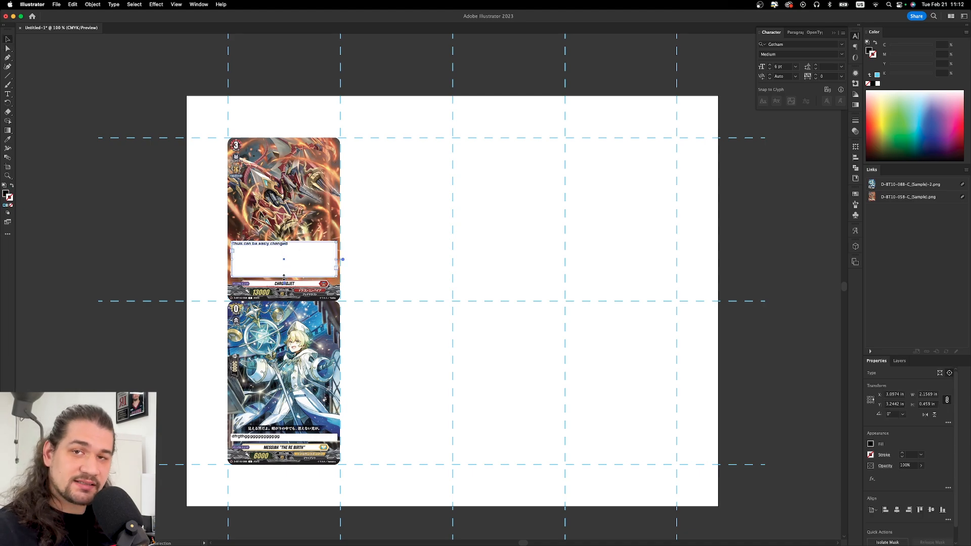
{"action": "key", "text": "super+z"}
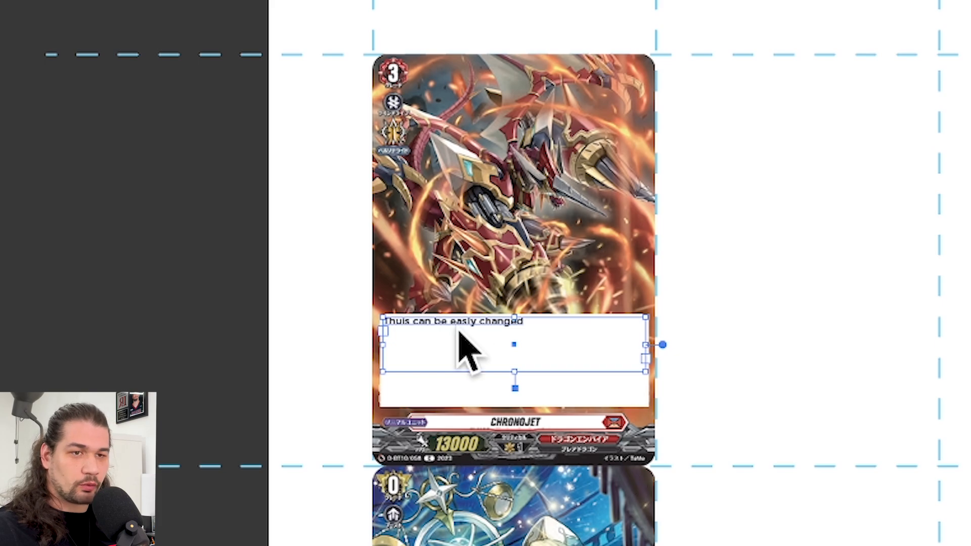
Fill the upper card's text frame with repeated copies of the sentence "Thuis can be easly changed".
{"action": "double_click", "coordinate": [498, 333]}
{"action": "key", "text": "ctrl+a"}
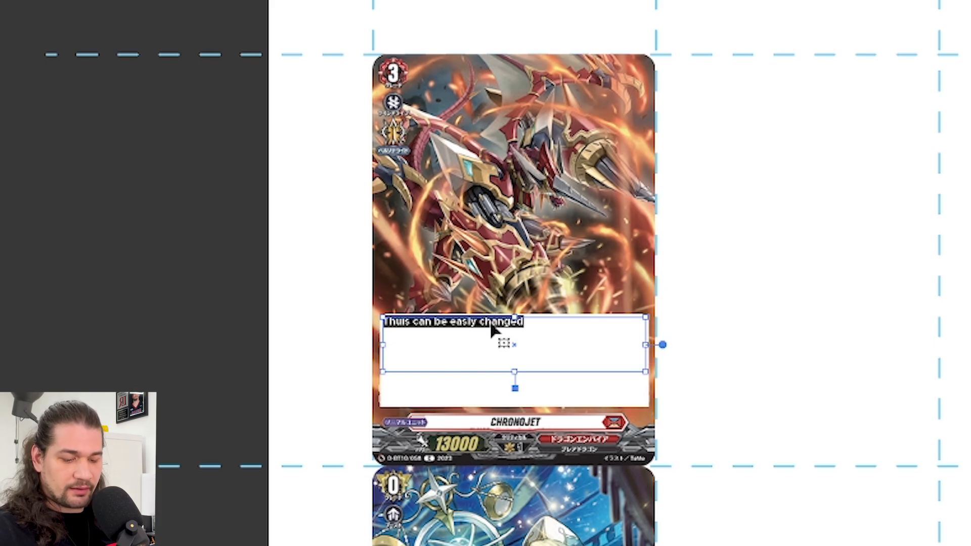
{"action": "key", "text": "ctrl+v"}
{"action": "key", "text": "ctrl+v"}
{"action": "key", "text": "ctrl+v"}
{"action": "key", "text": "ctrl+v"}
{"action": "key", "text": "ctrl+v"}
{"action": "key", "text": "ctrl+v"}
{"action": "key", "text": "ctrl+v"}
{"action": "key", "text": "ctrl+v"}
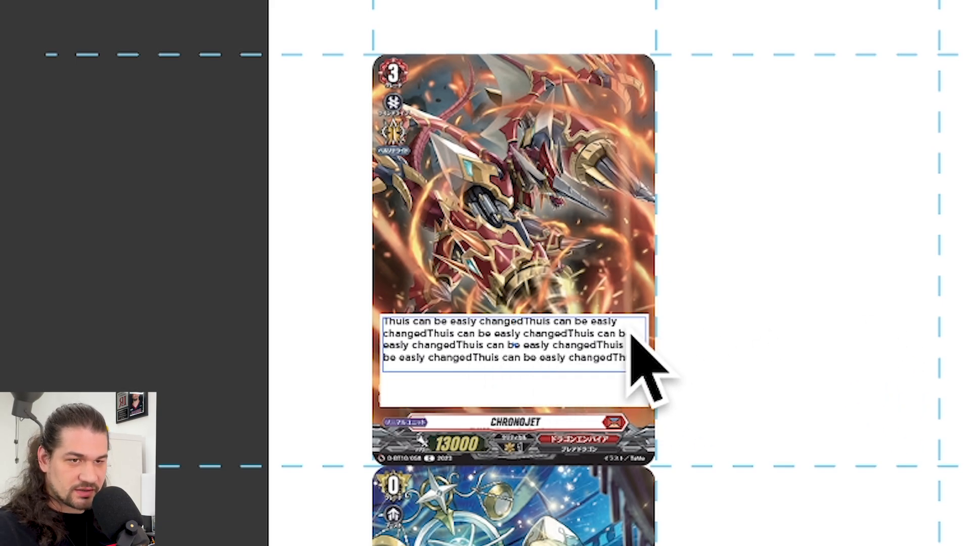
{"action": "key", "text": "Escape"}
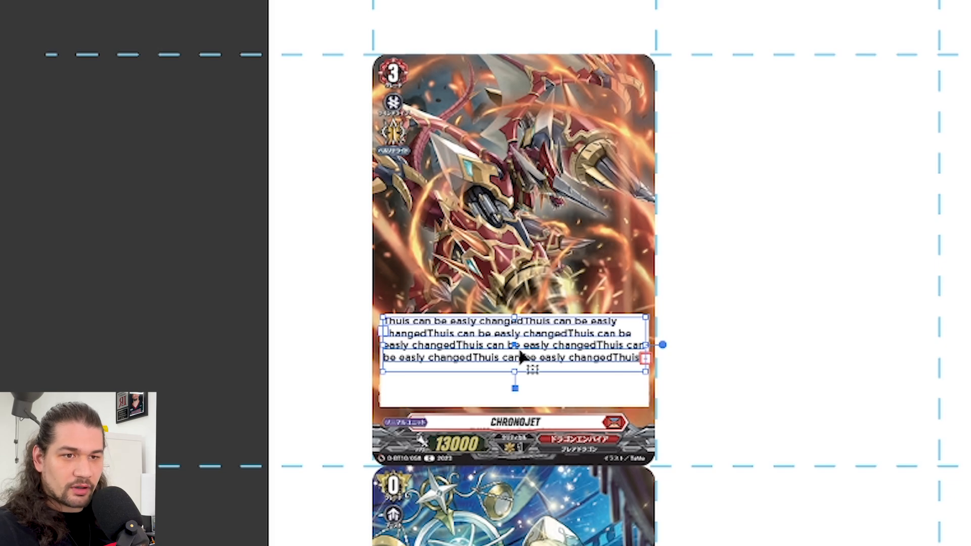
Select only the upper card's text frame and stretch its lower edge down to the bottom of the white box.
{"action": "left_click", "coordinate": [730, 347]}
{"action": "left_click", "coordinate": [499, 344]}
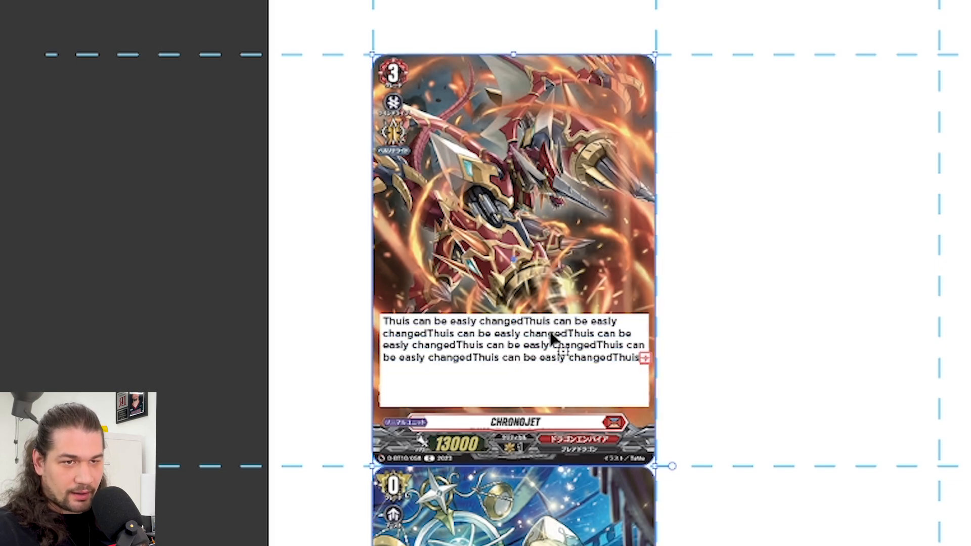
{"action": "key", "text": "a"}
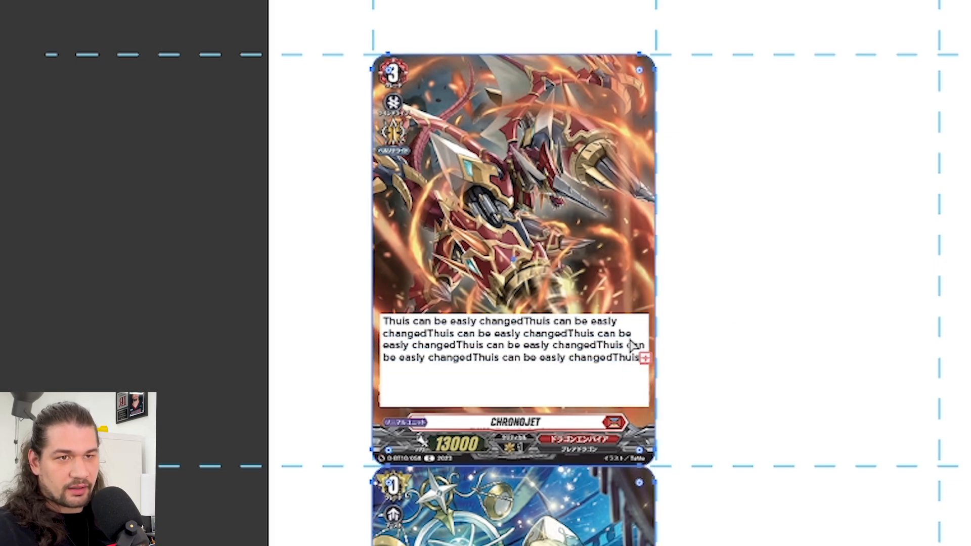
{"action": "key", "text": "Escape"}
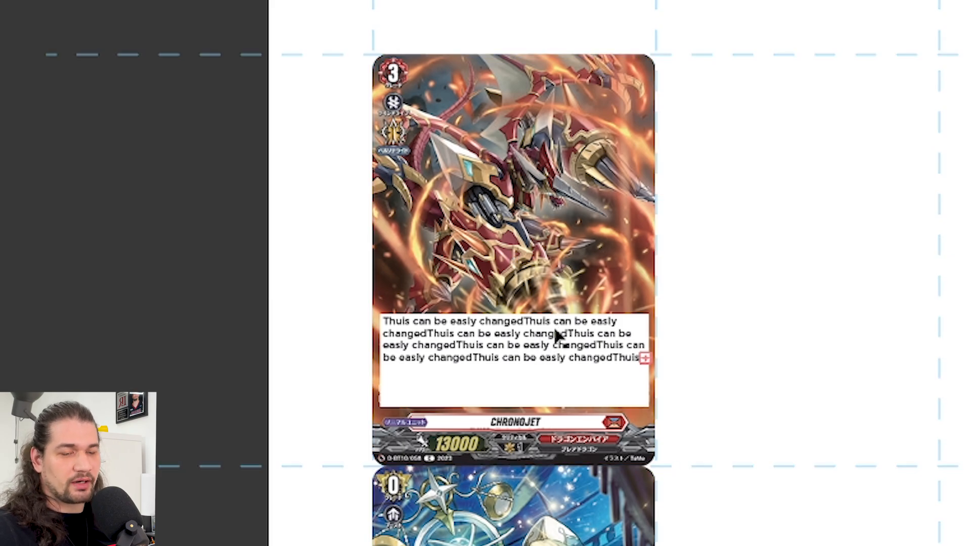
{"action": "left_click", "coordinate": [556, 333]}
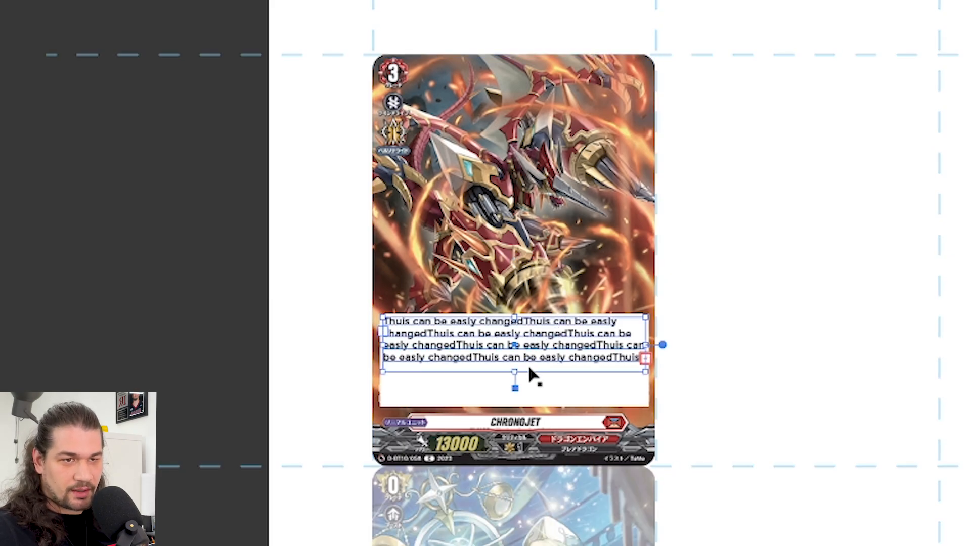
{"action": "left_click_drag", "start_coordinate": [514, 371], "coordinate": [519, 404]}
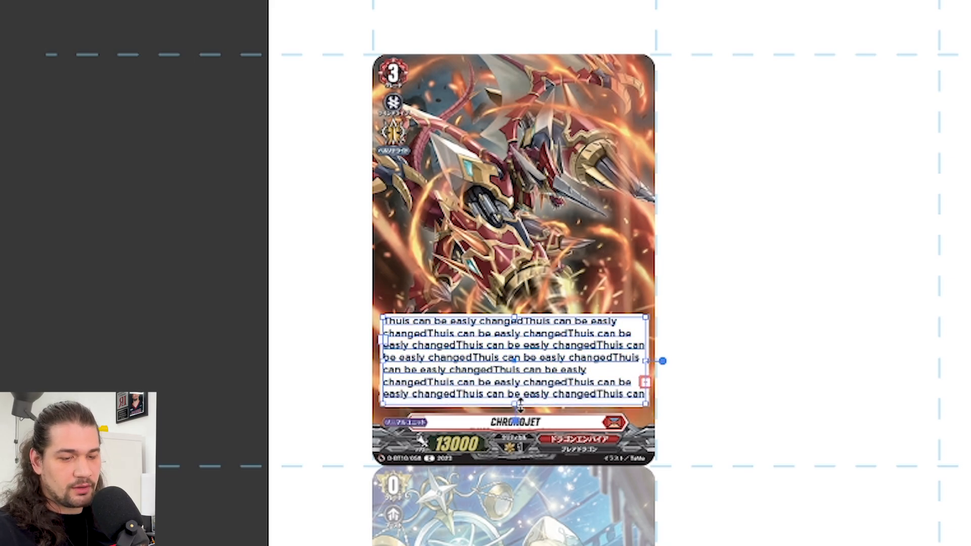
{"action": "left_click", "coordinate": [798, 332]}
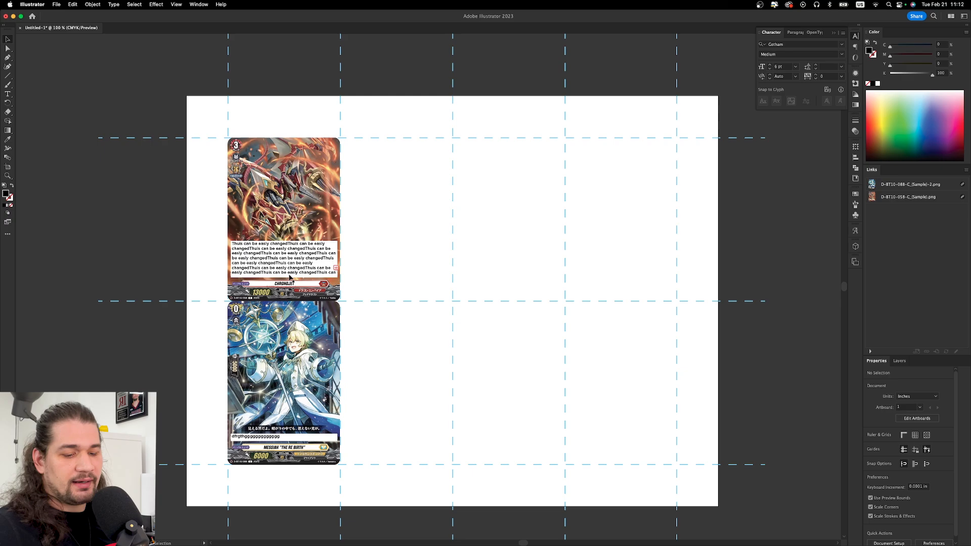
Set the font size of the upper card's repeated text to 5 pt and deselect the text frame.
{"action": "double_click", "coordinate": [535, 375]}
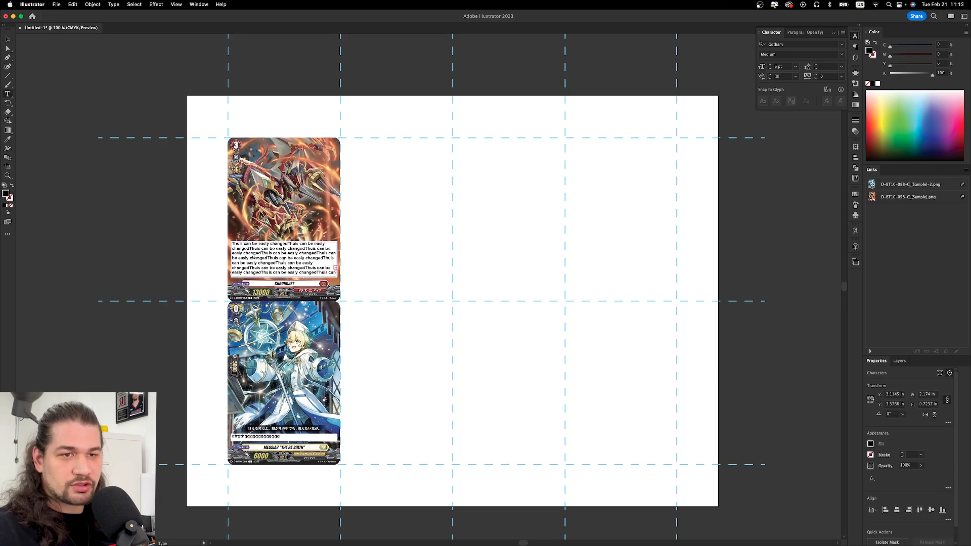
{"action": "left_click_drag", "start_coordinate": [253, 258], "coordinate": [326, 269]}
{"action": "key", "text": "Escape"}
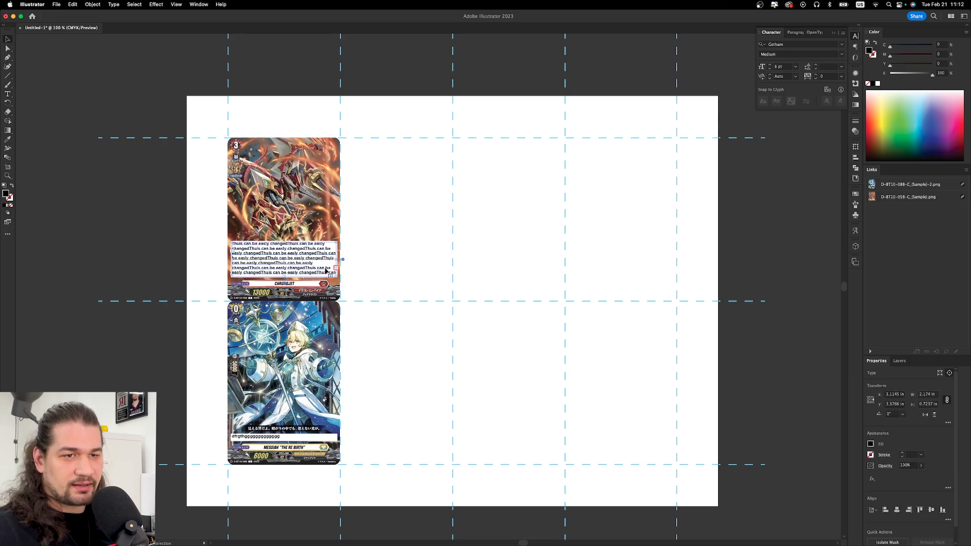
{"action": "left_click", "coordinate": [768, 69]}
{"action": "left_click", "coordinate": [768, 69]}
{"action": "left_click", "coordinate": [768, 69]}
{"action": "left_click", "coordinate": [768, 68]}
{"action": "left_click", "coordinate": [768, 65]}
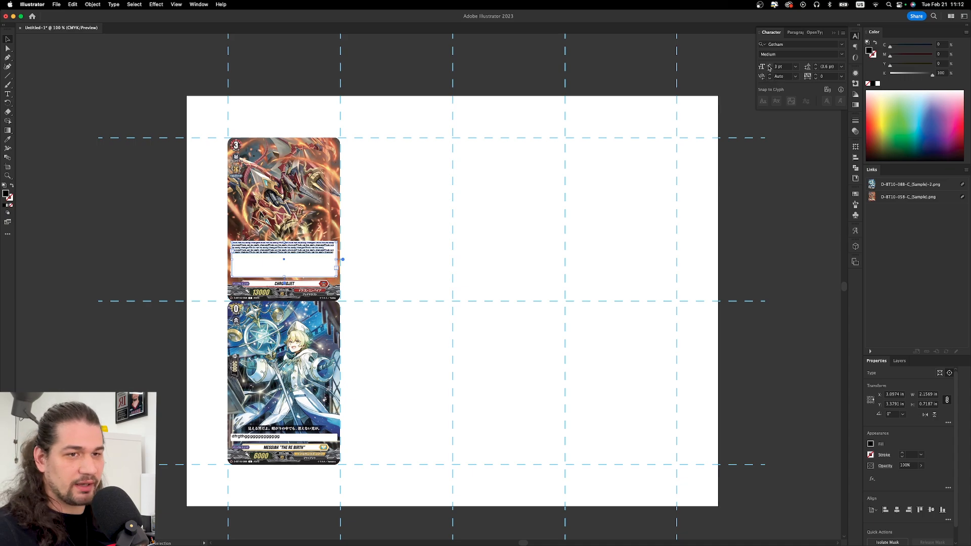
{"action": "left_click", "coordinate": [768, 65]}
{"action": "left_click", "coordinate": [768, 65]}
{"action": "left_click", "coordinate": [768, 65]}
{"action": "left_click", "coordinate": [768, 69]}
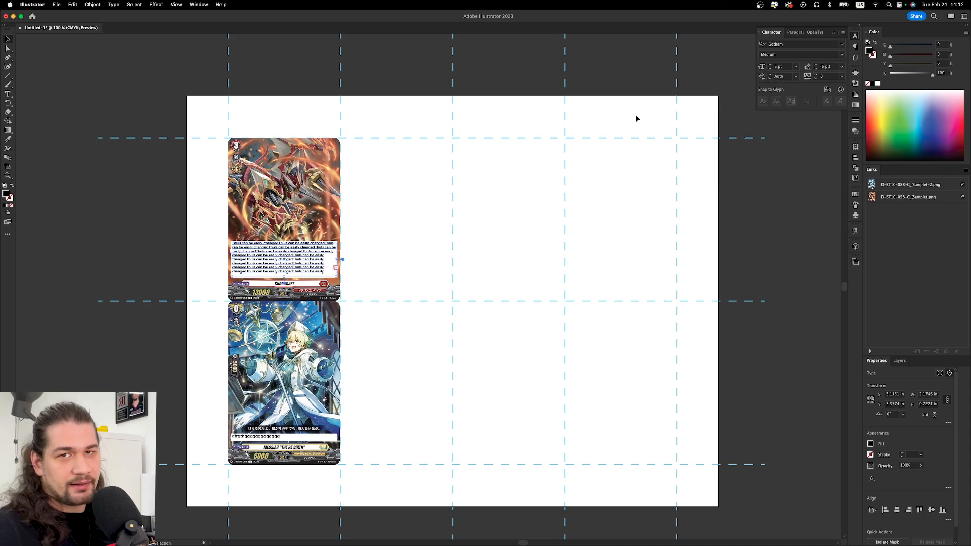
{"action": "left_click", "coordinate": [385, 194]}
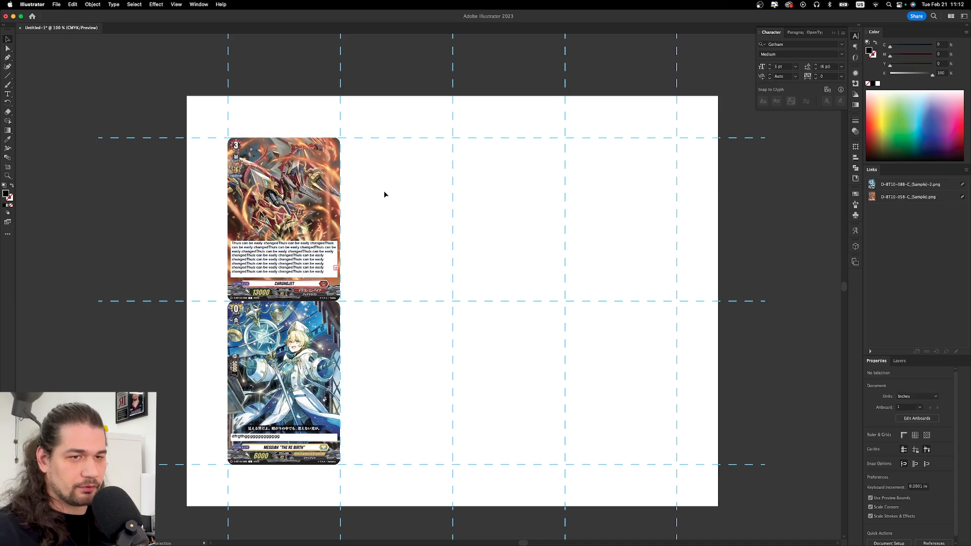